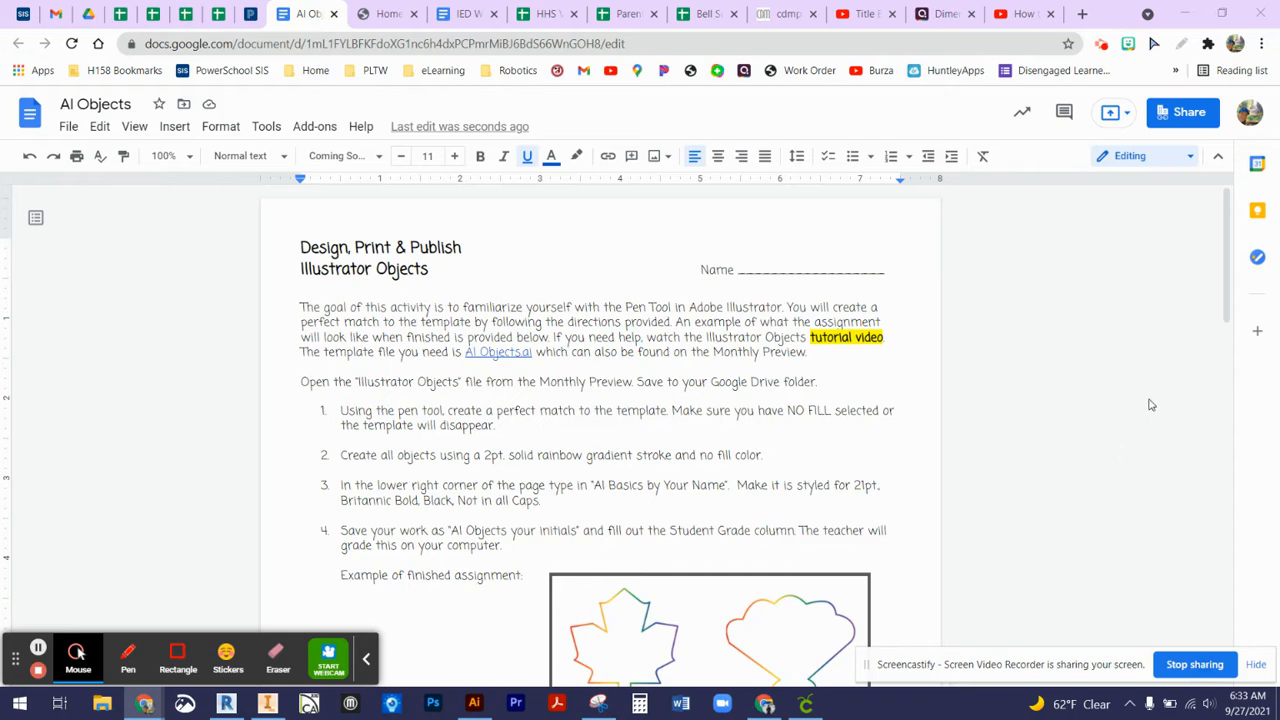
Step: Review the AI Objects assignment instructions and its entries in the DP&P September Monthly Preview spreadsheet
drag(1230, 225, 1227, 254)
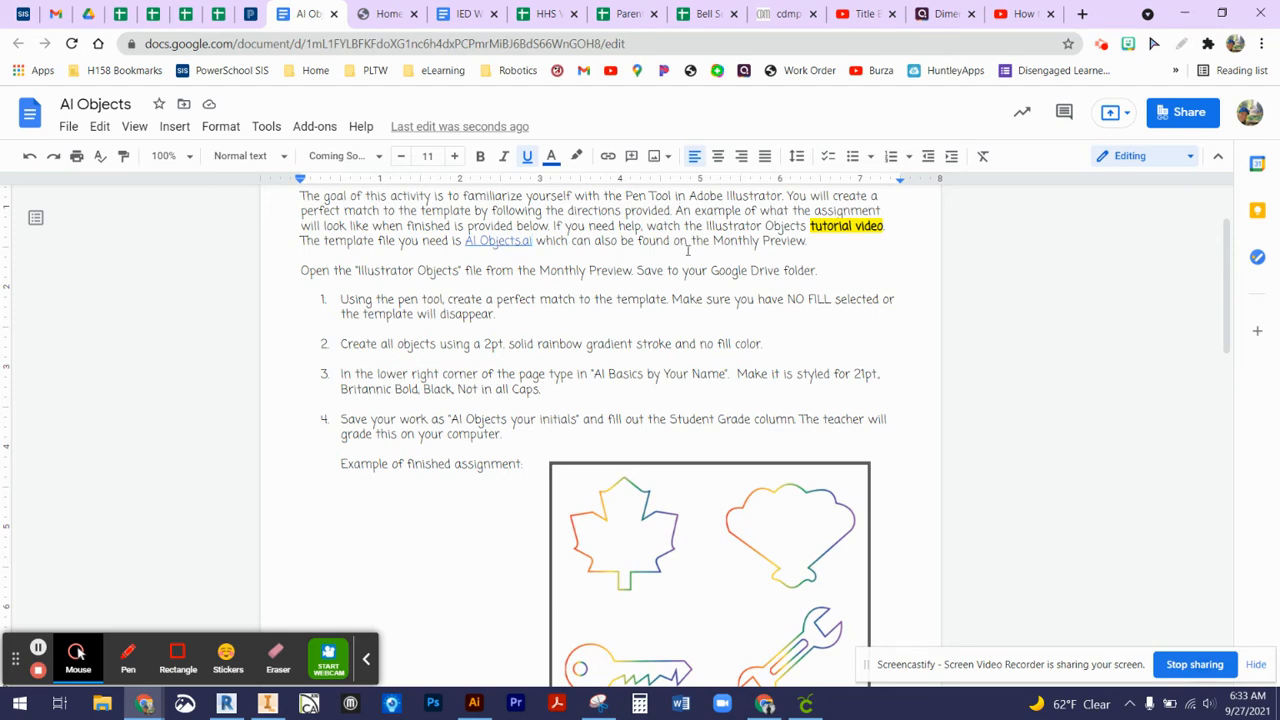
click(218, 14)
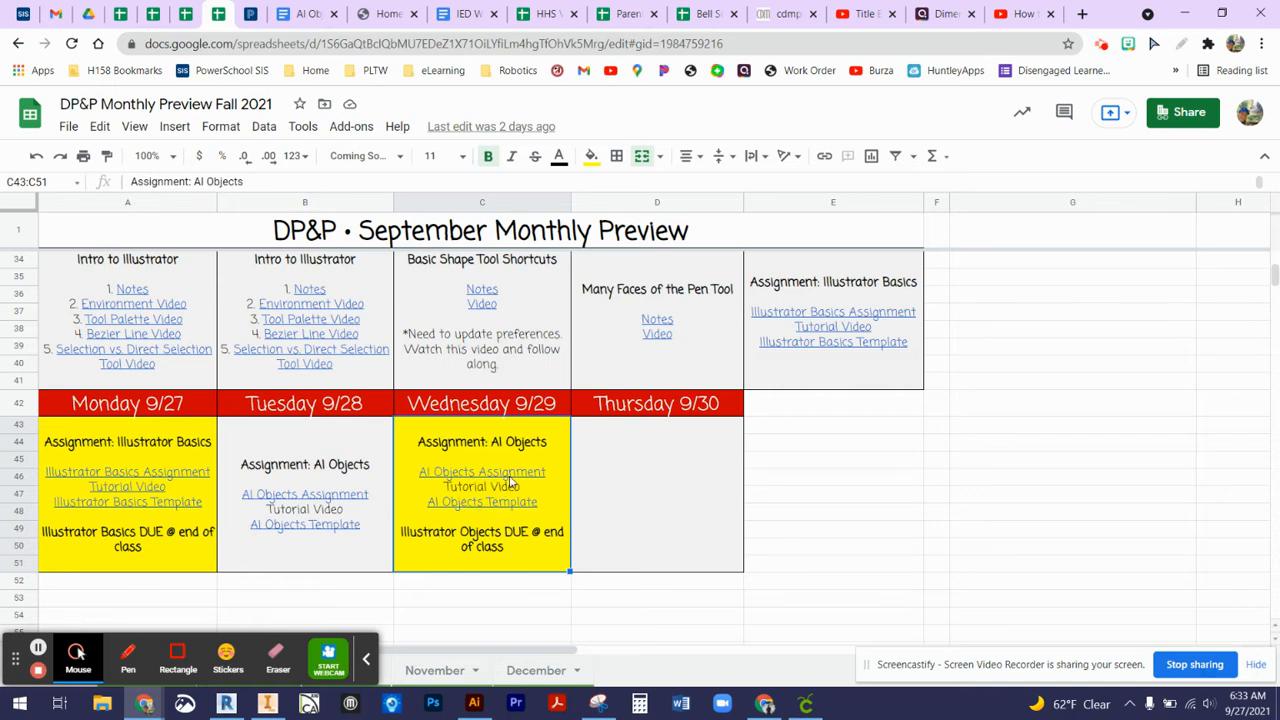
mouse_move(514, 484)
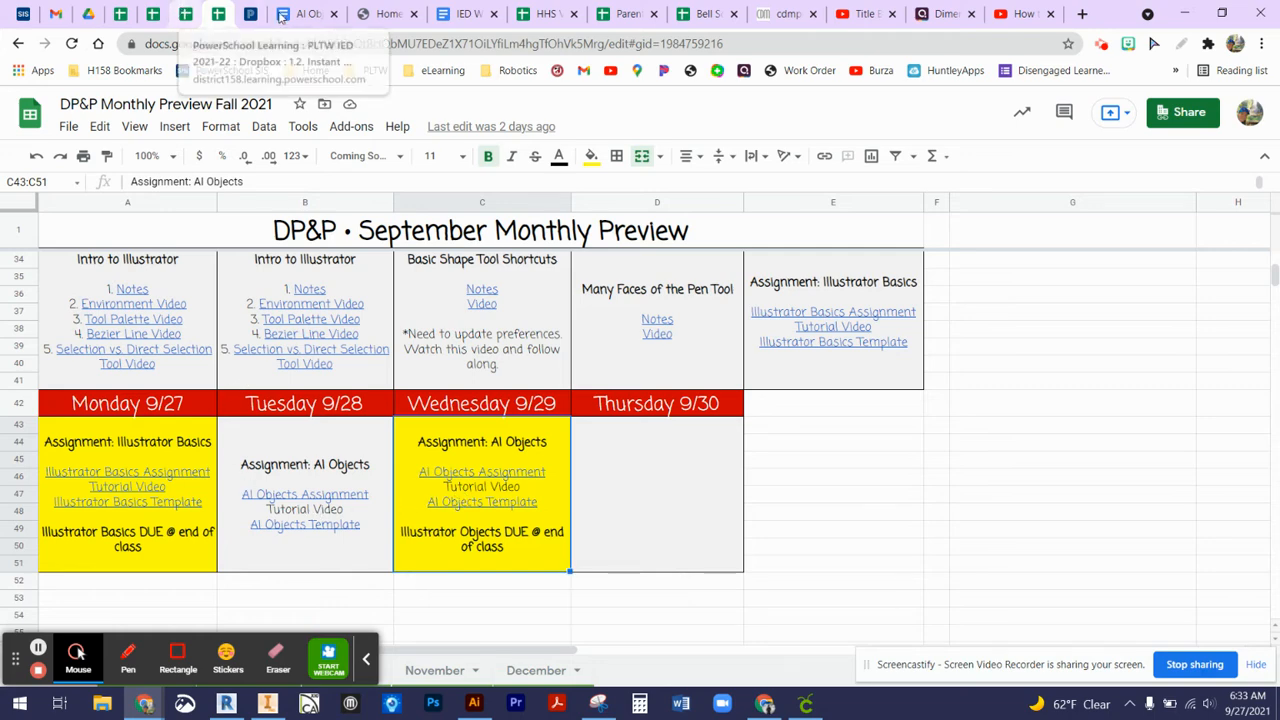
Step: In the AI Objects document, replace "Illustrator" with AI in the line about opening the file from the Monthly Preview
click(305, 13)
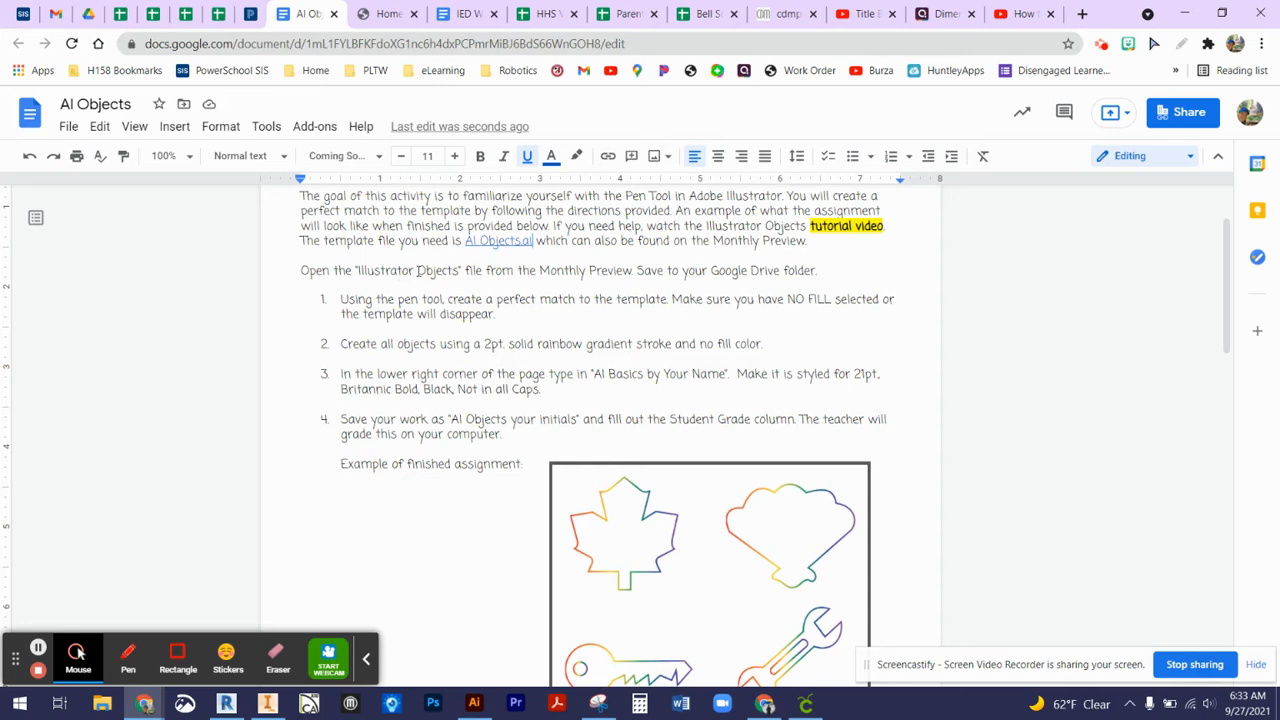
drag(414, 270, 356, 270)
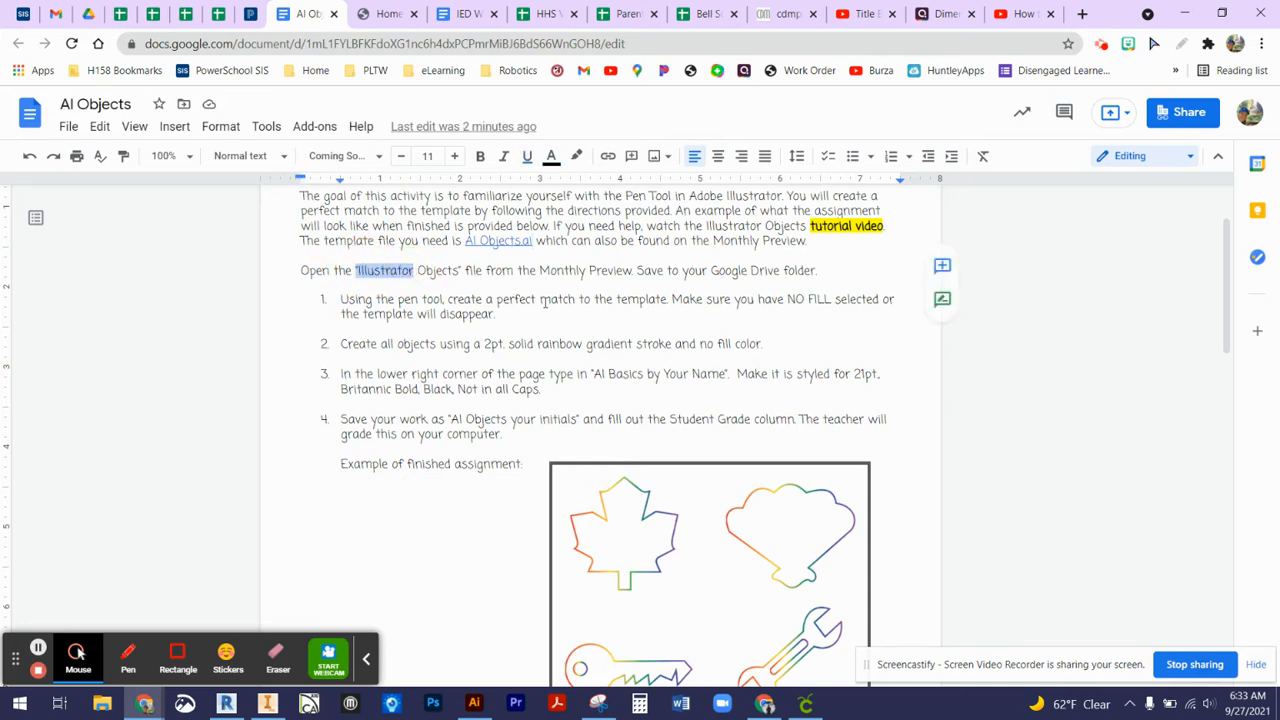
text(AI)
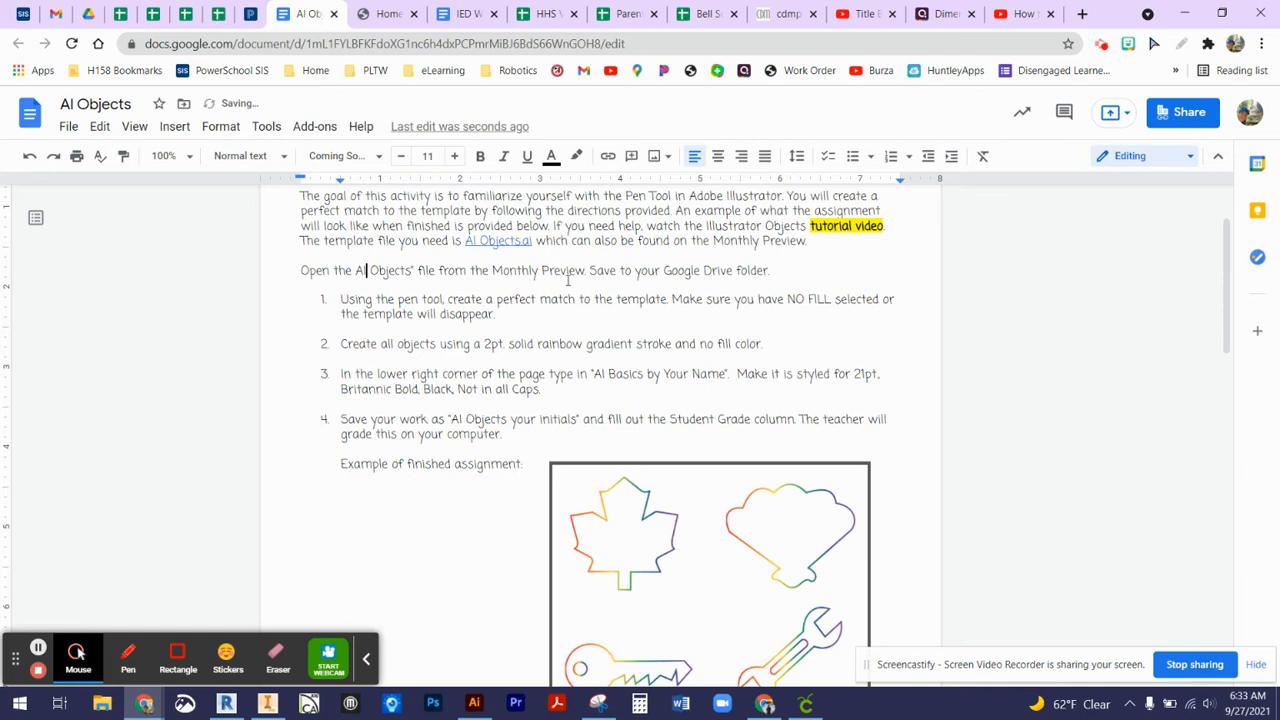
click(586, 272)
click(586, 272)
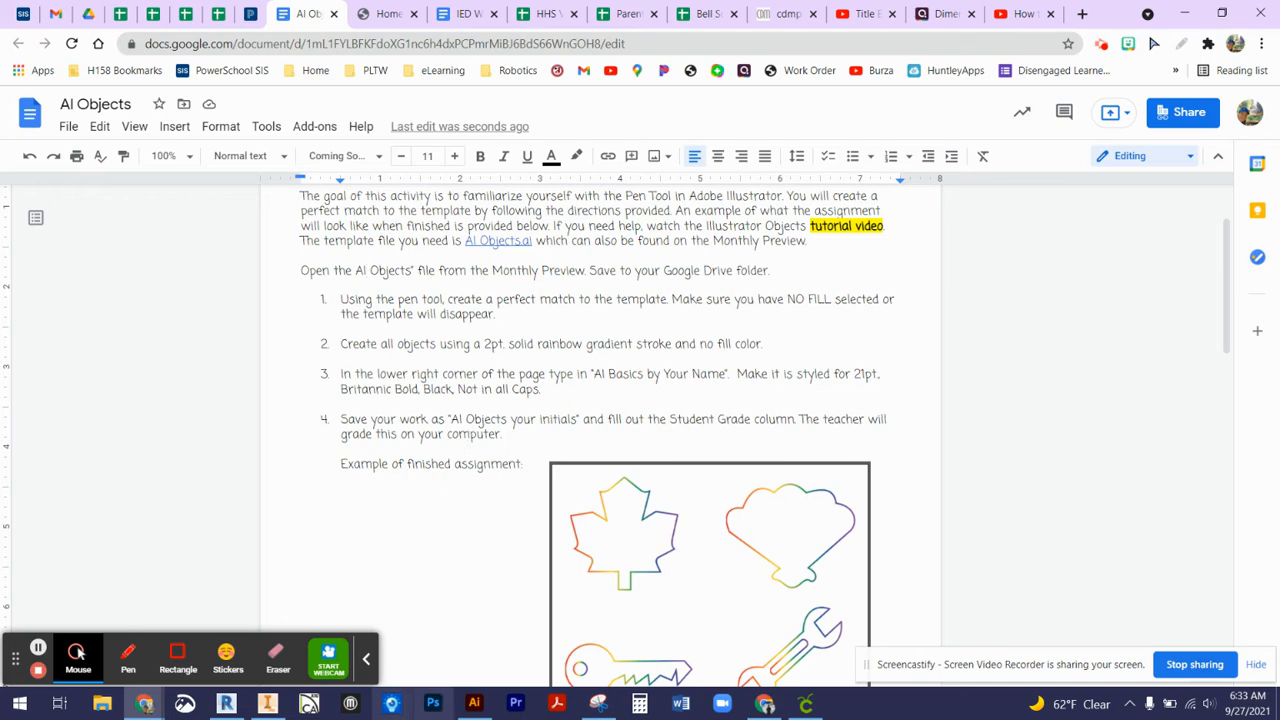
Step: Switch to Illustrator and look at the AI Objects files offered for opening, without opening any
click(476, 704)
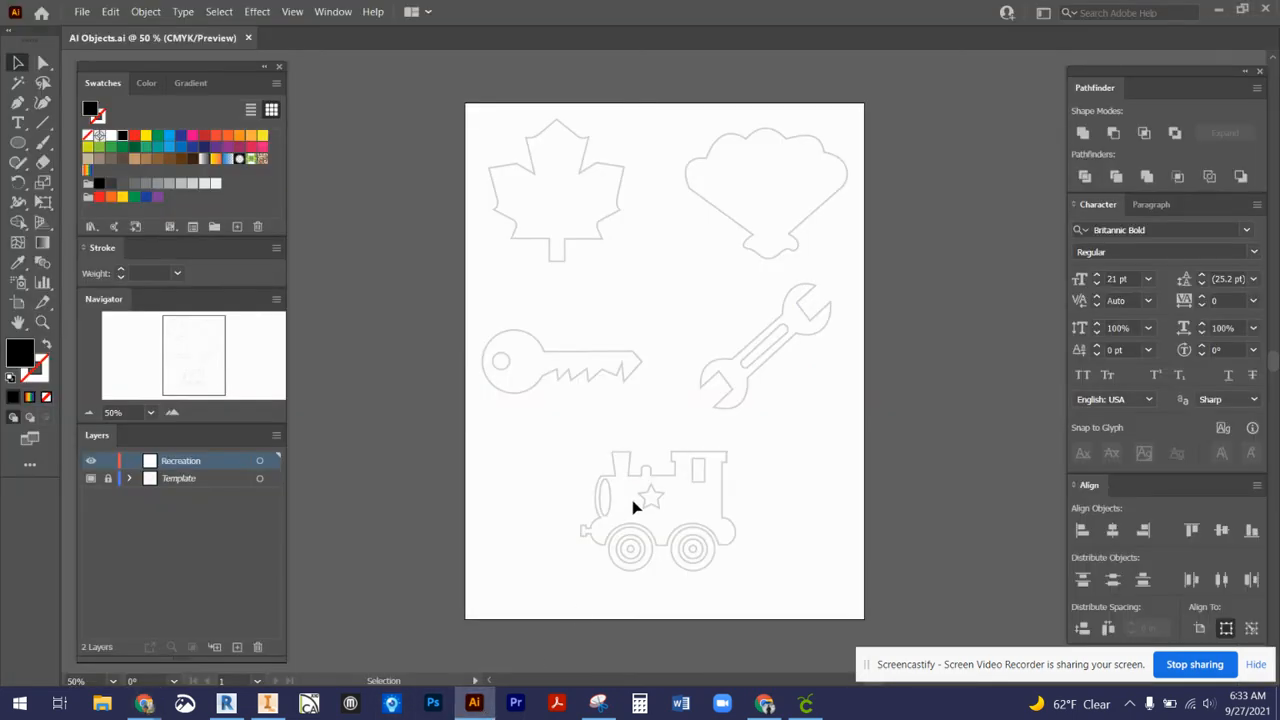
click(82, 11)
click(106, 61)
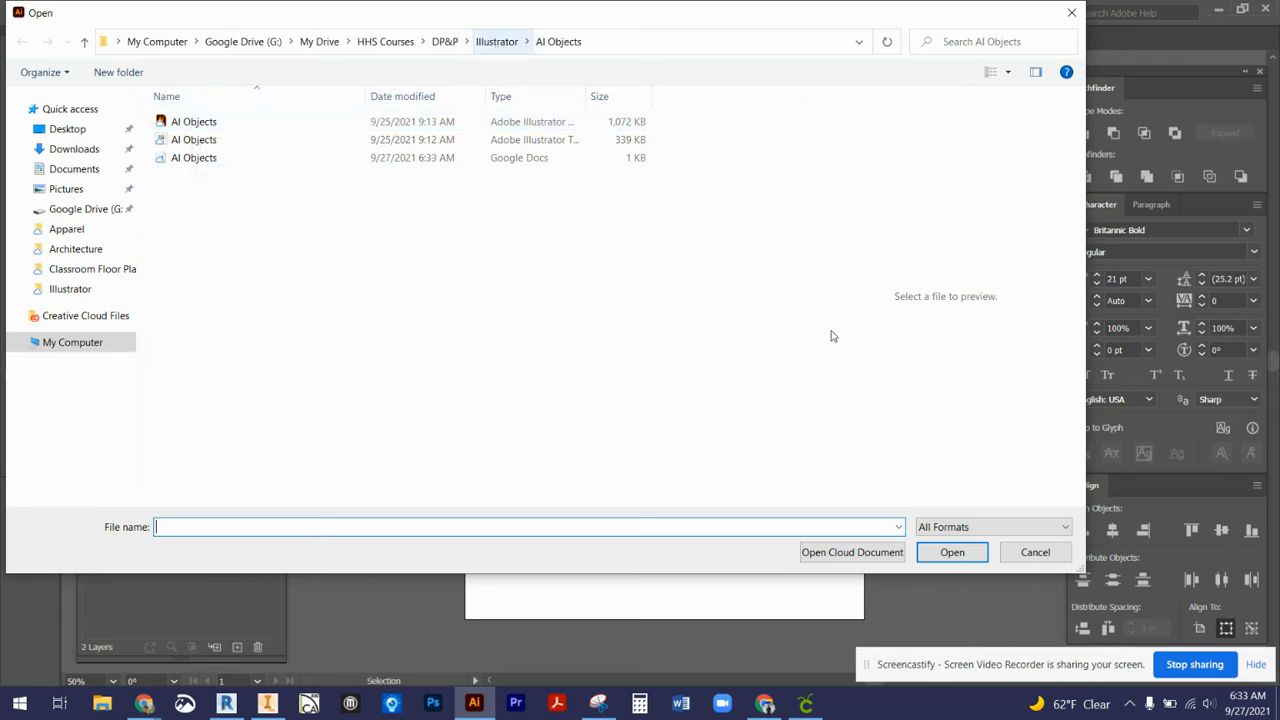
click(1050, 556)
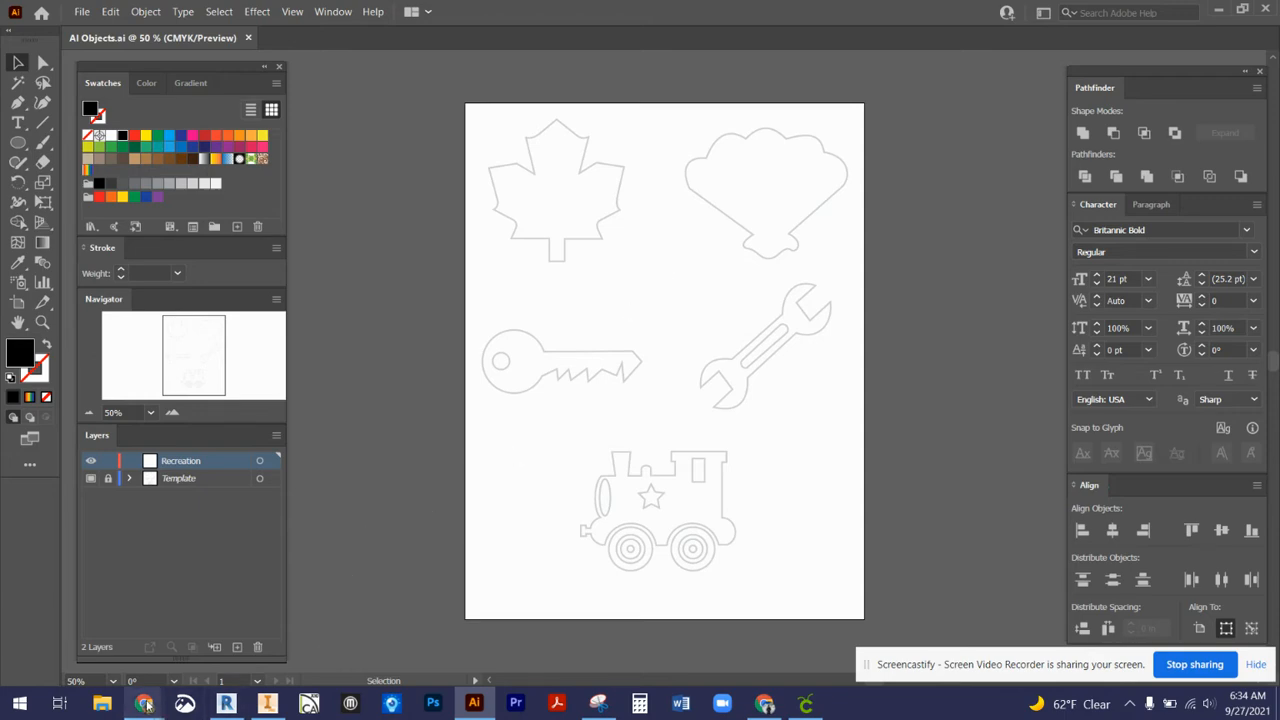
Step: Return to the AI Objects document in Chrome and review the numbered instructions and the finished example
mouse_move(145, 706)
click(90, 630)
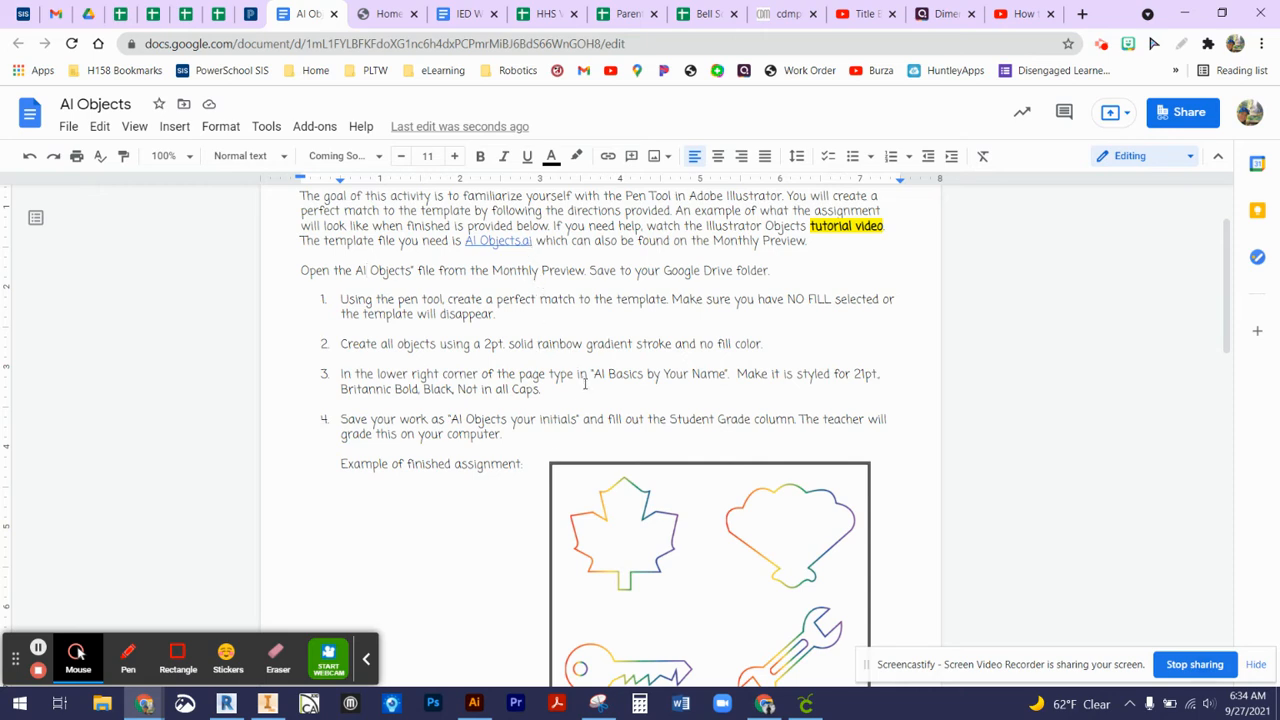
scroll(790, 516, down, 3)
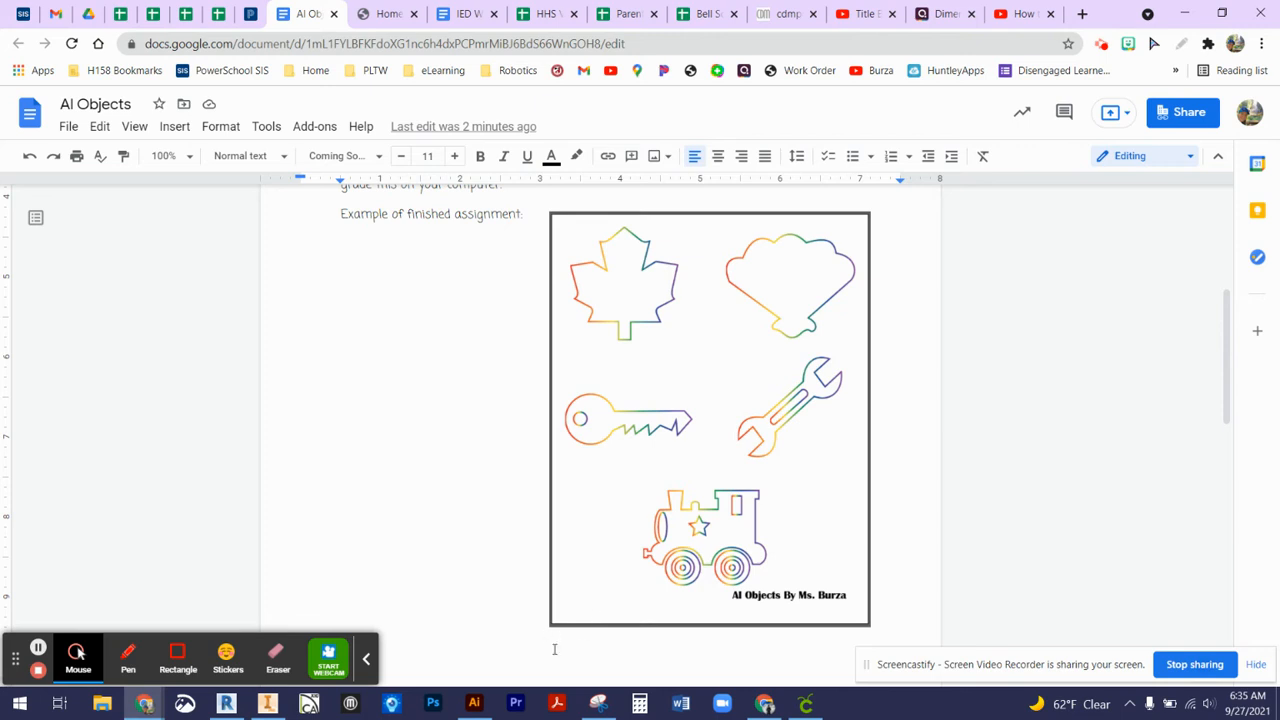
Step: Switch to Illustrator and set a Rainbow gradient stroke with no fill for tracing the maple leaf
click(474, 703)
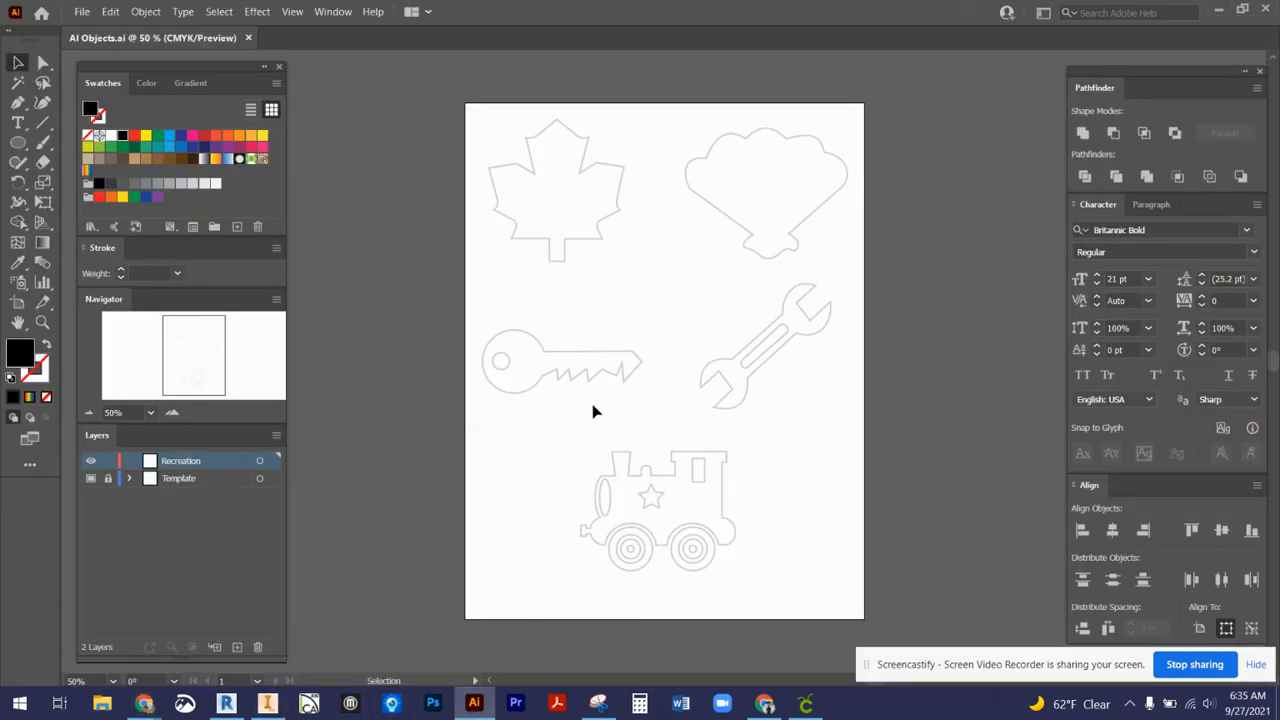
click(42, 322)
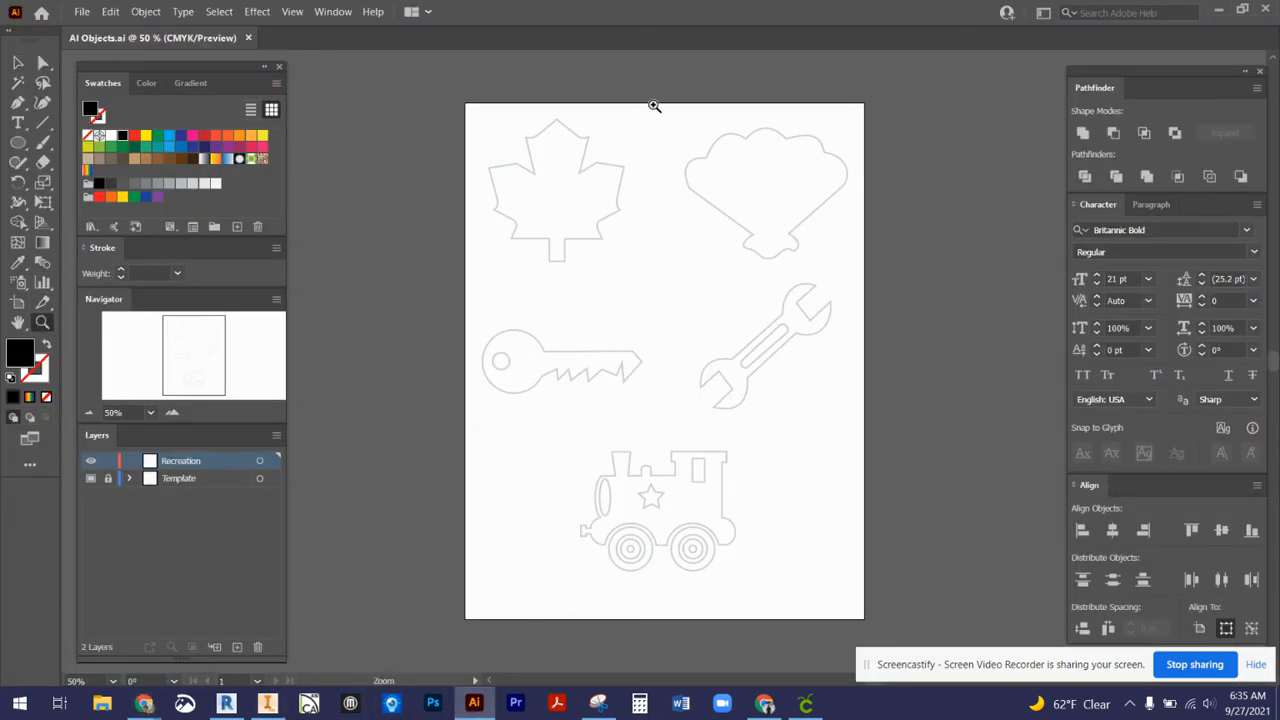
click(571, 161)
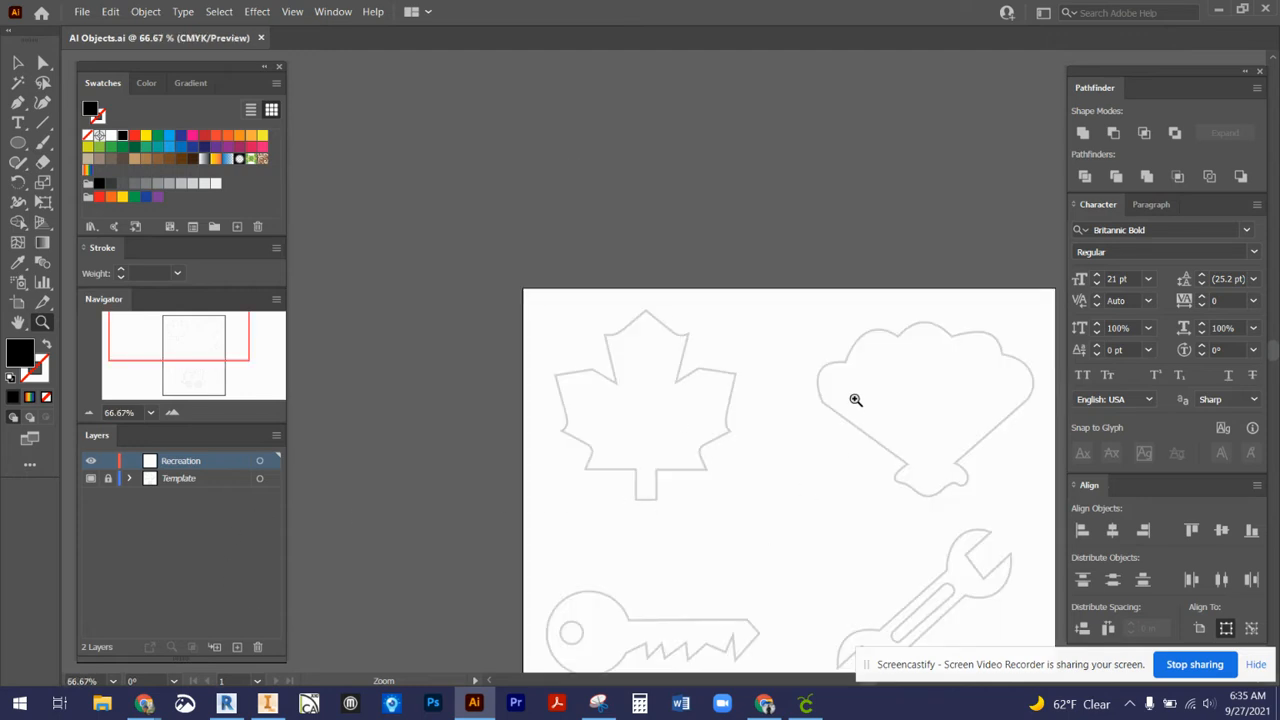
click(703, 441)
click(606, 254)
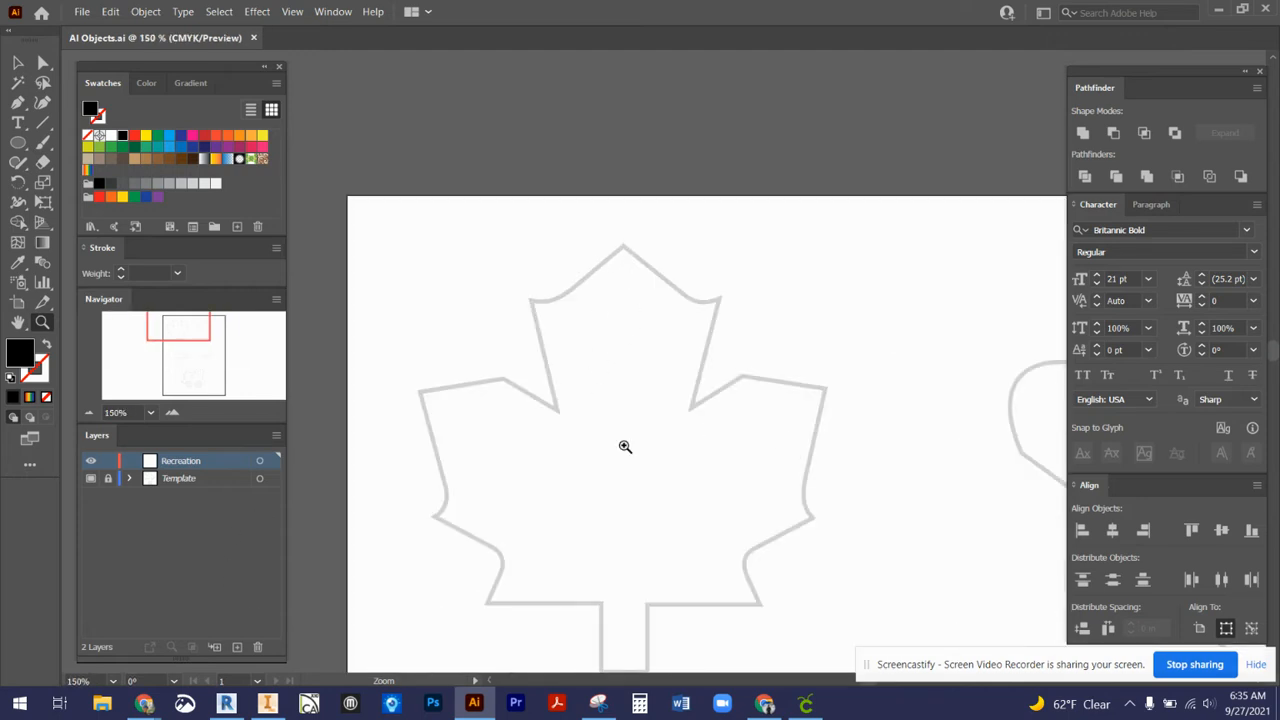
scroll(625, 447, down, 3)
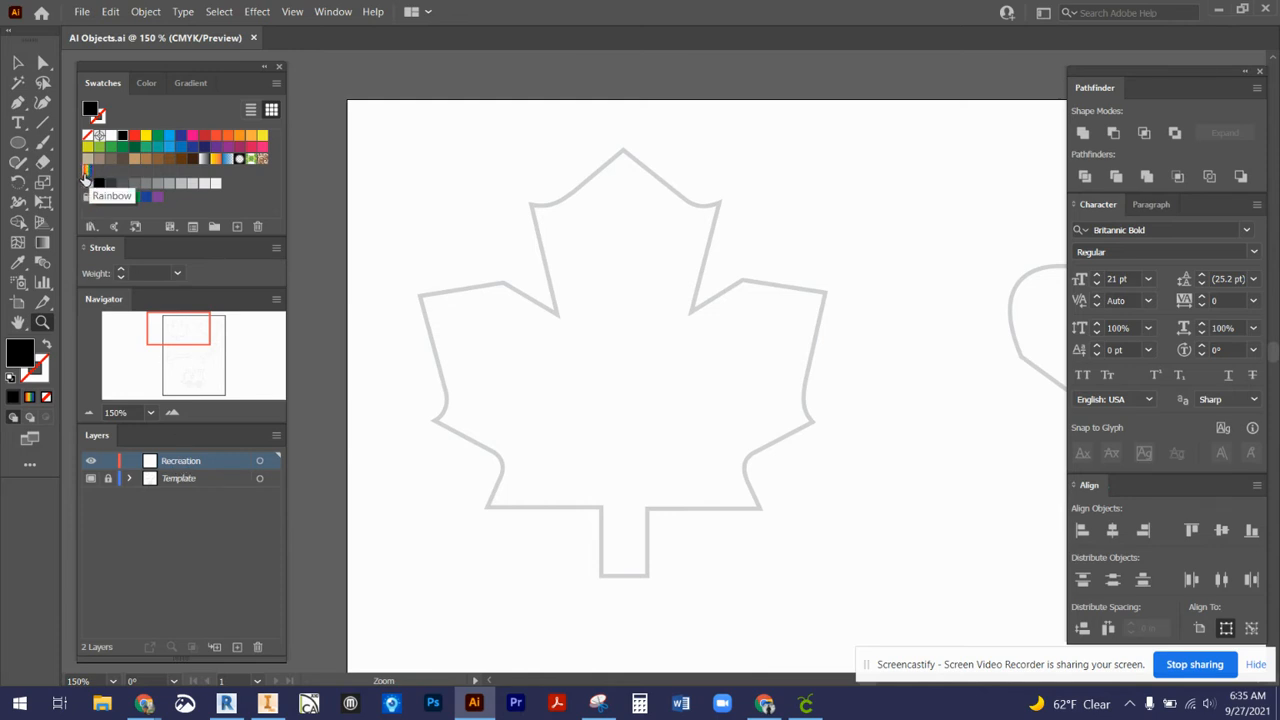
click(87, 172)
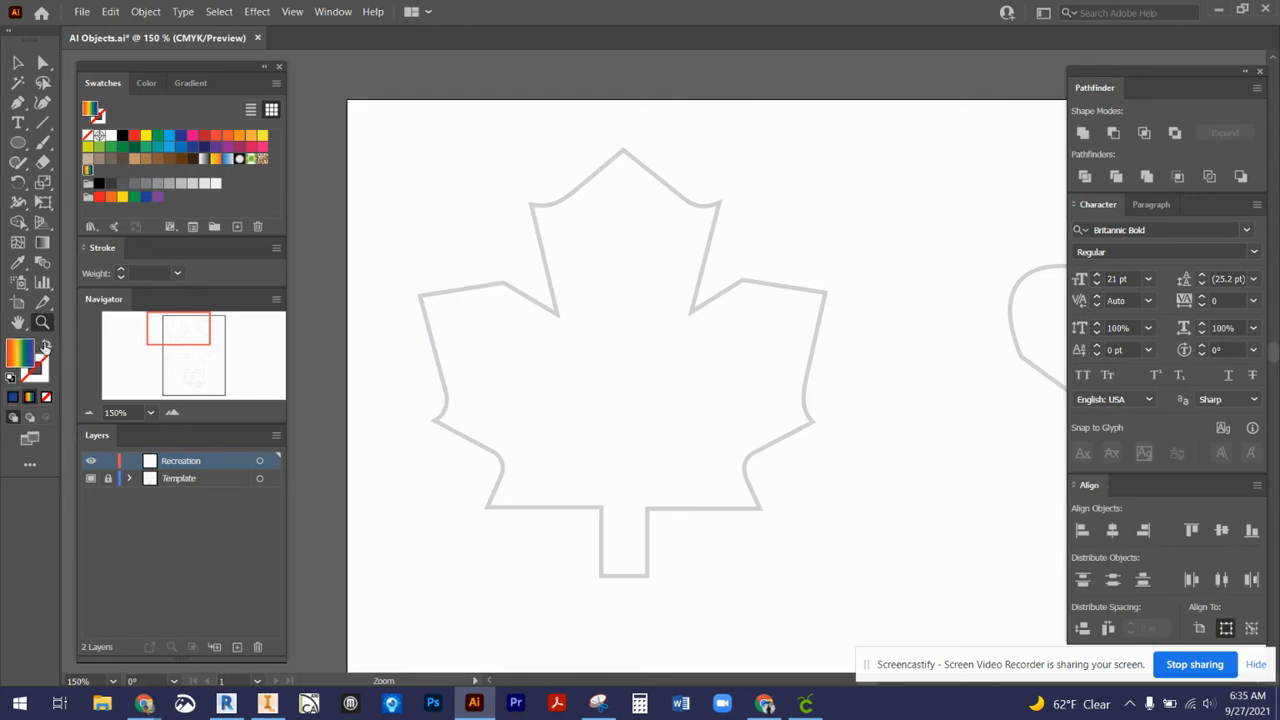
click(46, 344)
click(43, 371)
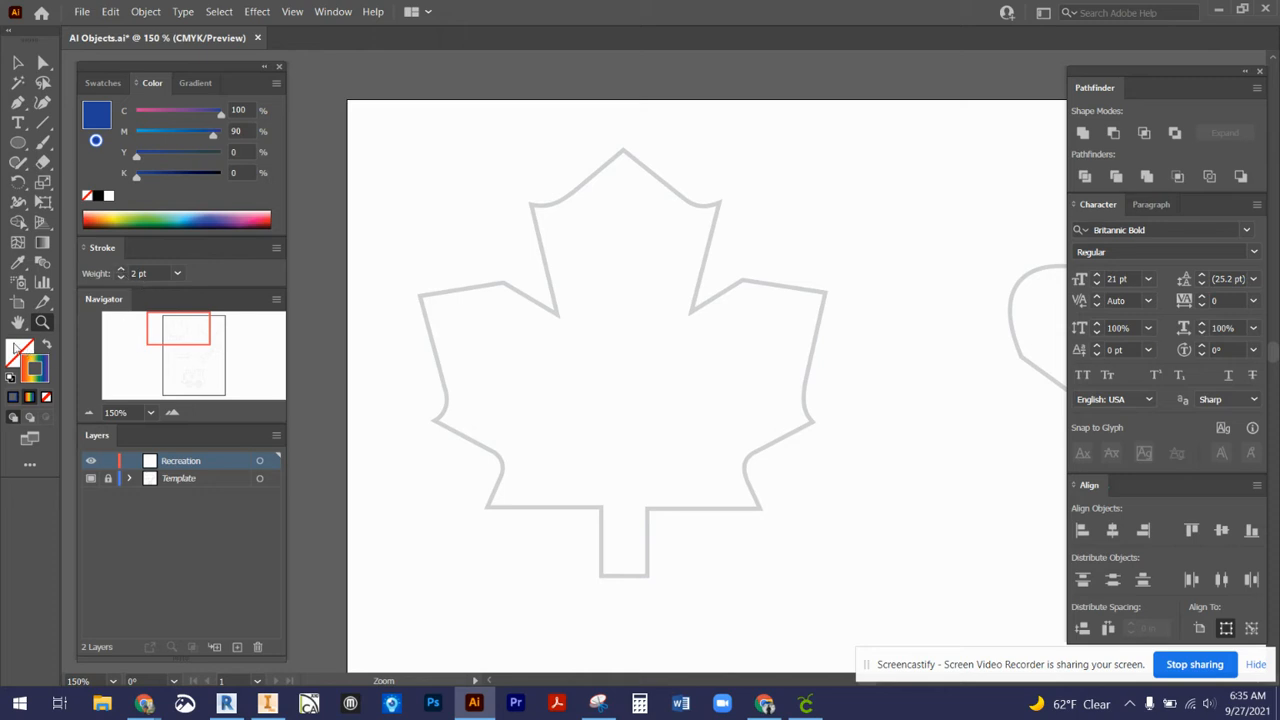
click(17, 353)
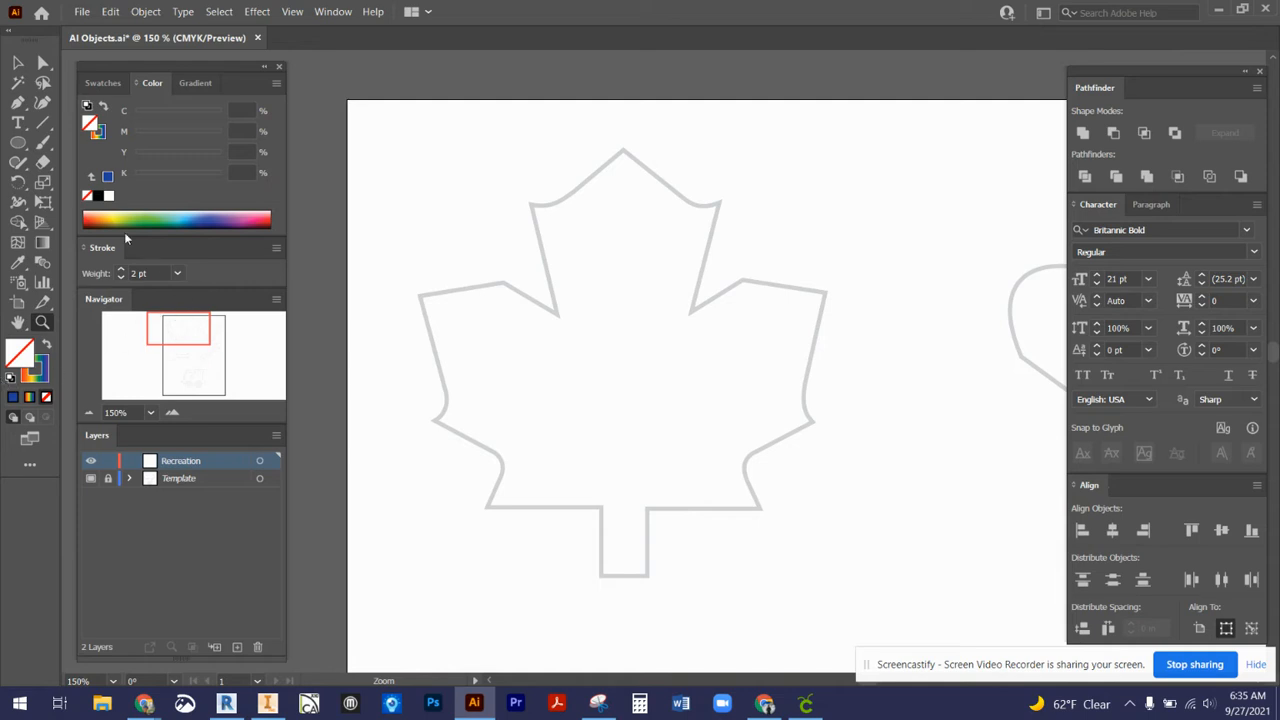
Step: With the Pen tool, trace the maple leaf from the stem's bottom-left corner up the stem and along the base to the lower-left corner
click(19, 103)
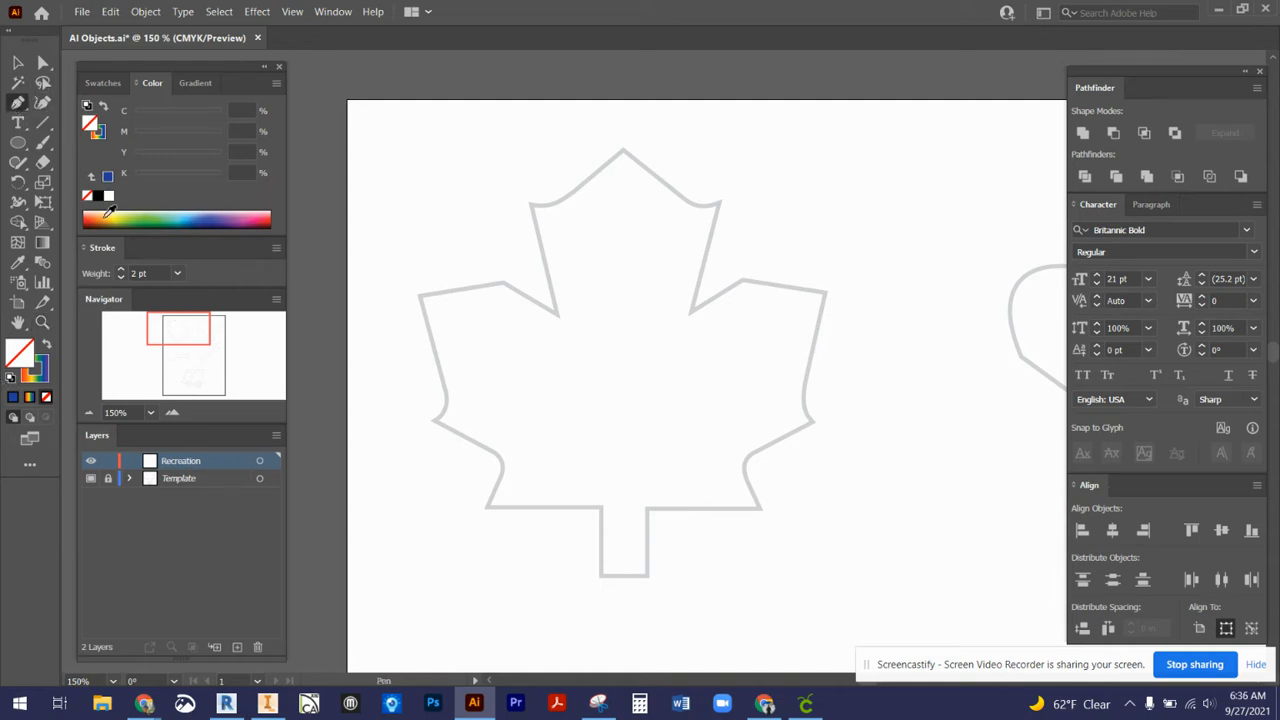
click(601, 577)
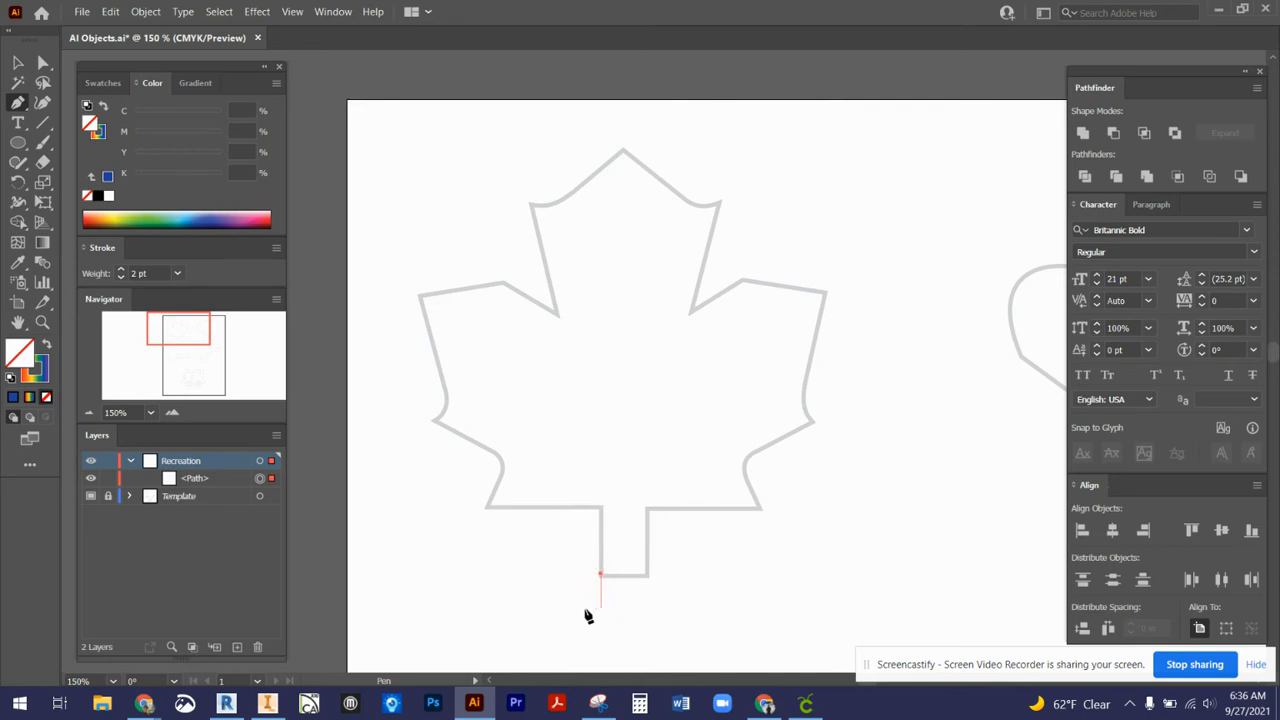
click(601, 508)
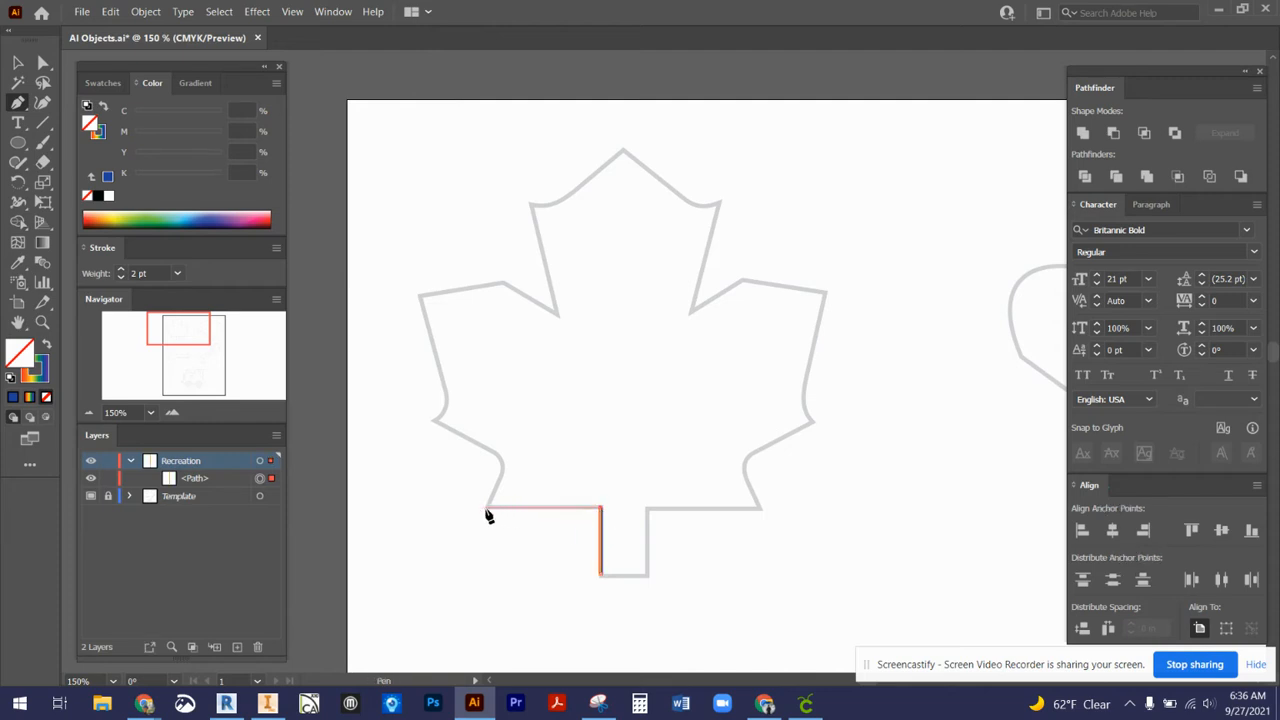
shift+click(487, 508)
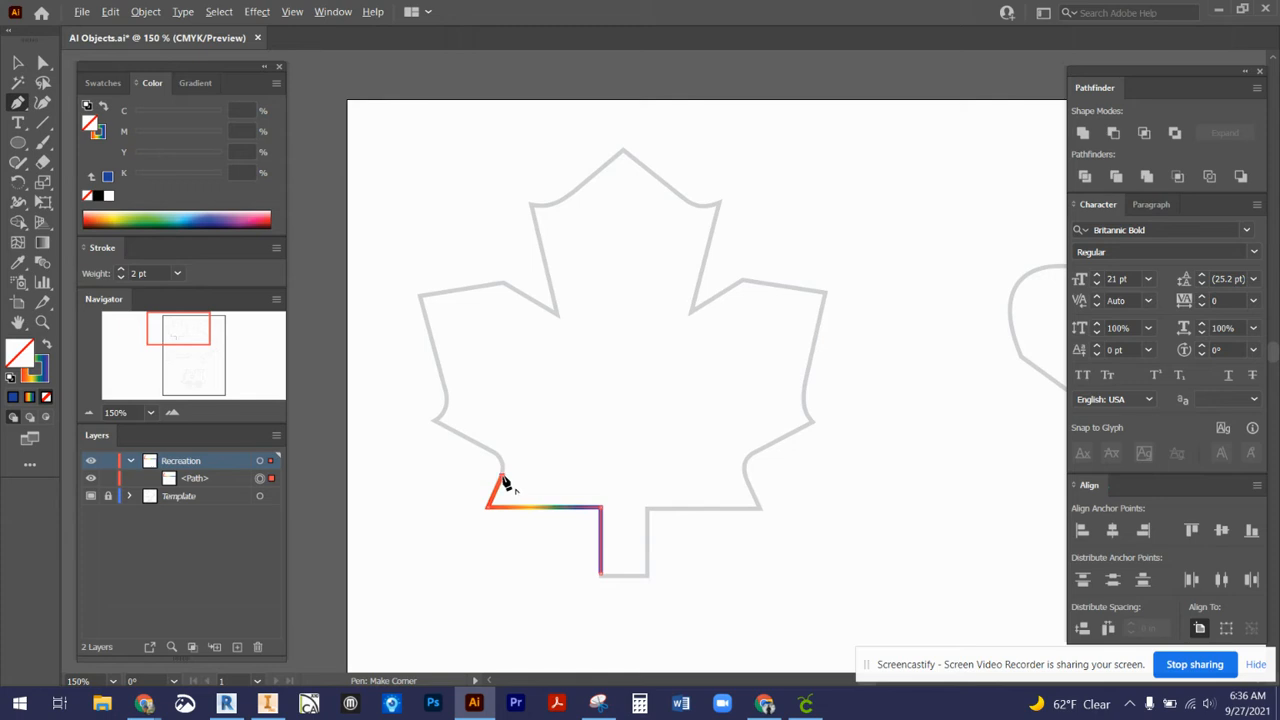
Step: Continue the leaf path through the small curve above the lower-left corner and on to the pointed left tip
drag(503, 475, 508, 465)
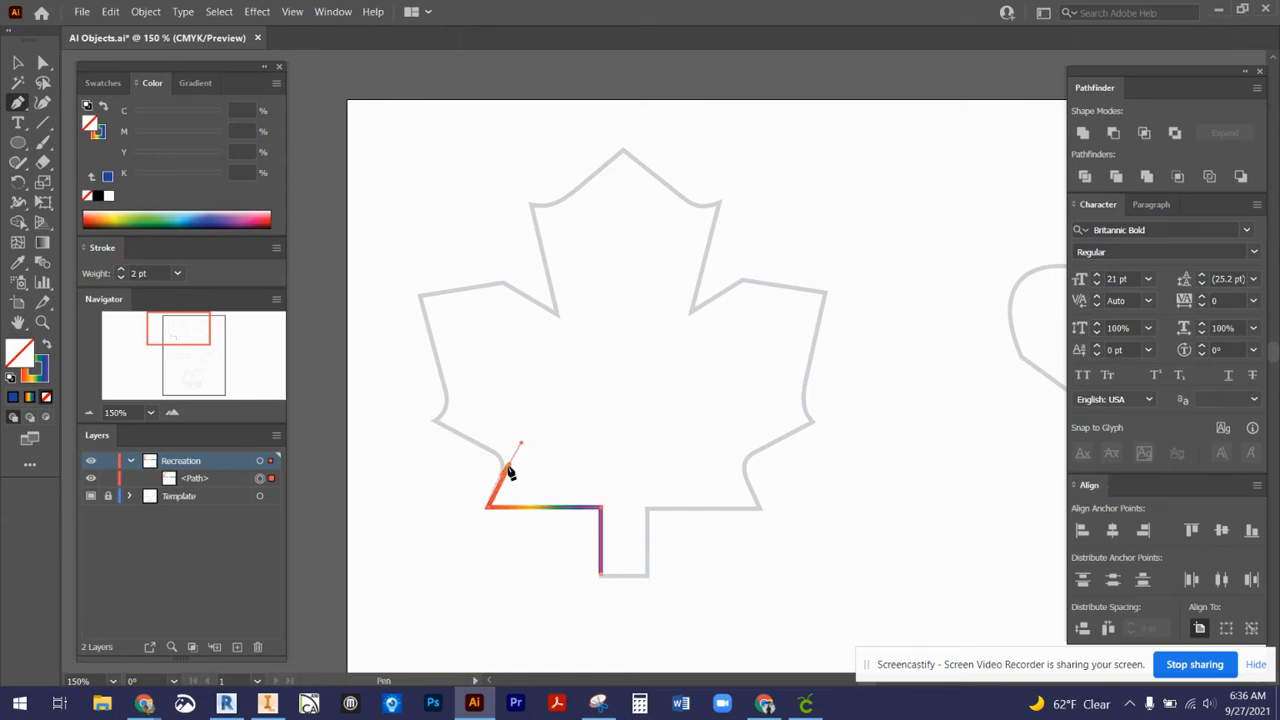
click(503, 474)
drag(508, 463, 509, 462)
mouse_move(489, 449)
mouse_down()
mouse_move(480, 441)
mouse_move(491, 452)
mouse_up()
click(432, 421)
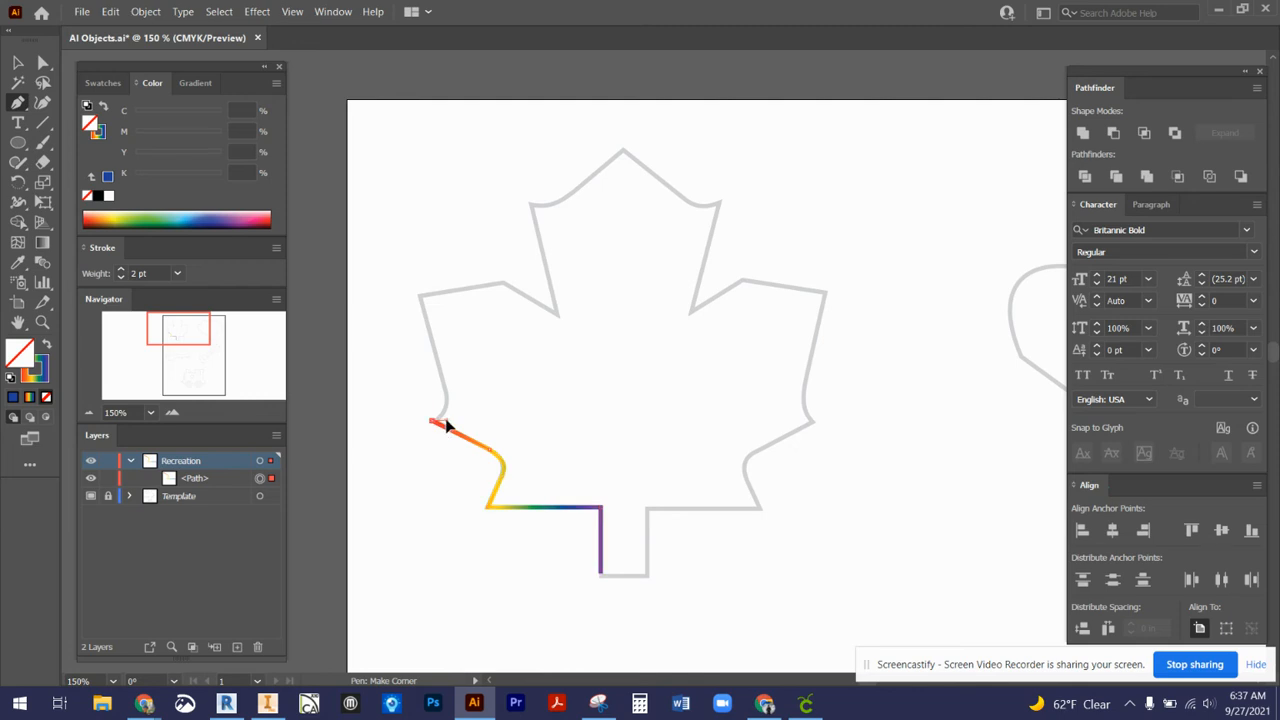
Step: Trace the leaf's left lobe from the pointed tip's curve, up and over its top edge, into the upper-left notch
drag(446, 420, 445, 420)
click(443, 383)
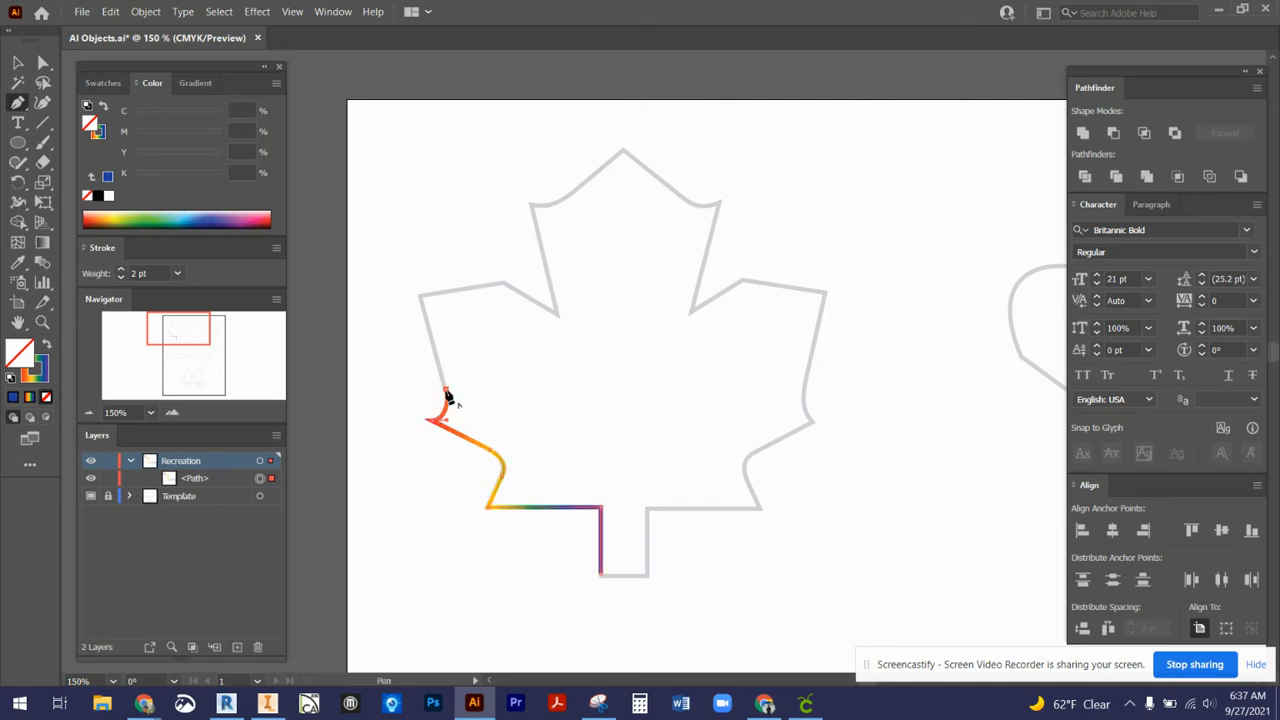
click(419, 294)
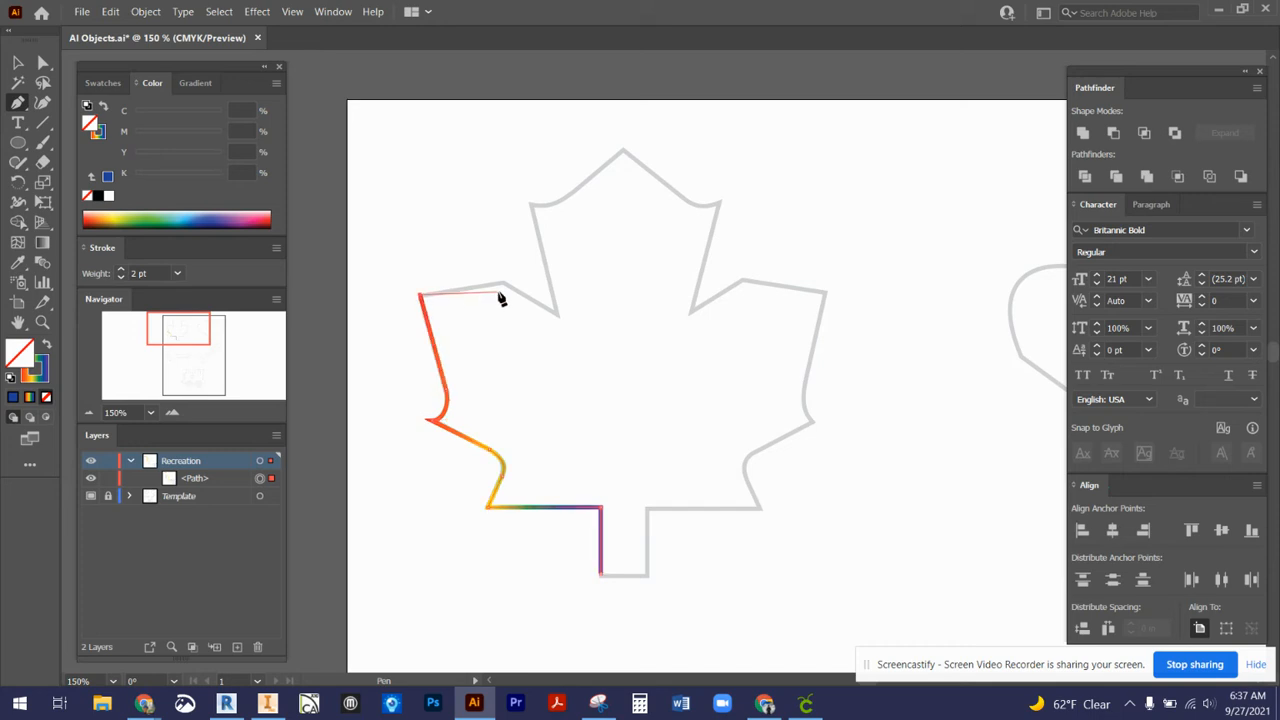
click(503, 283)
click(558, 316)
Step: Extend the leaf path from the upper-left notch along the top lobe's curved left shoulder to the leaf's peak
click(532, 205)
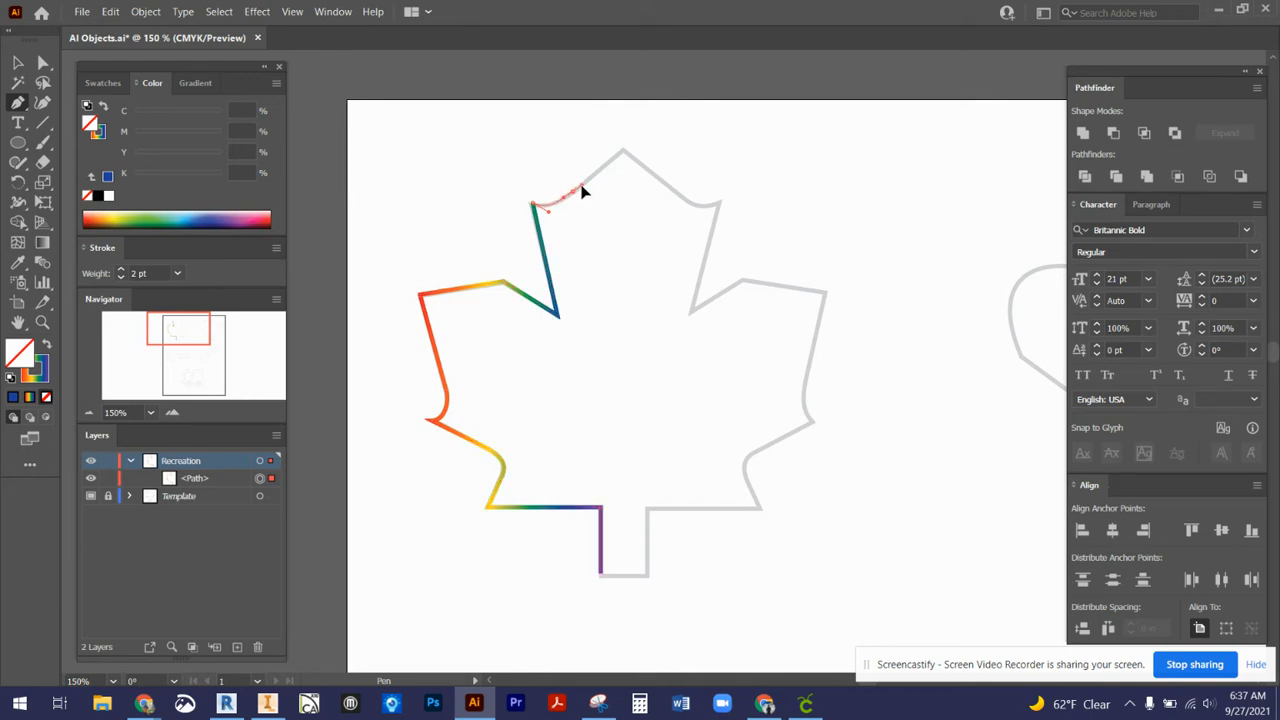
click(573, 191)
click(623, 151)
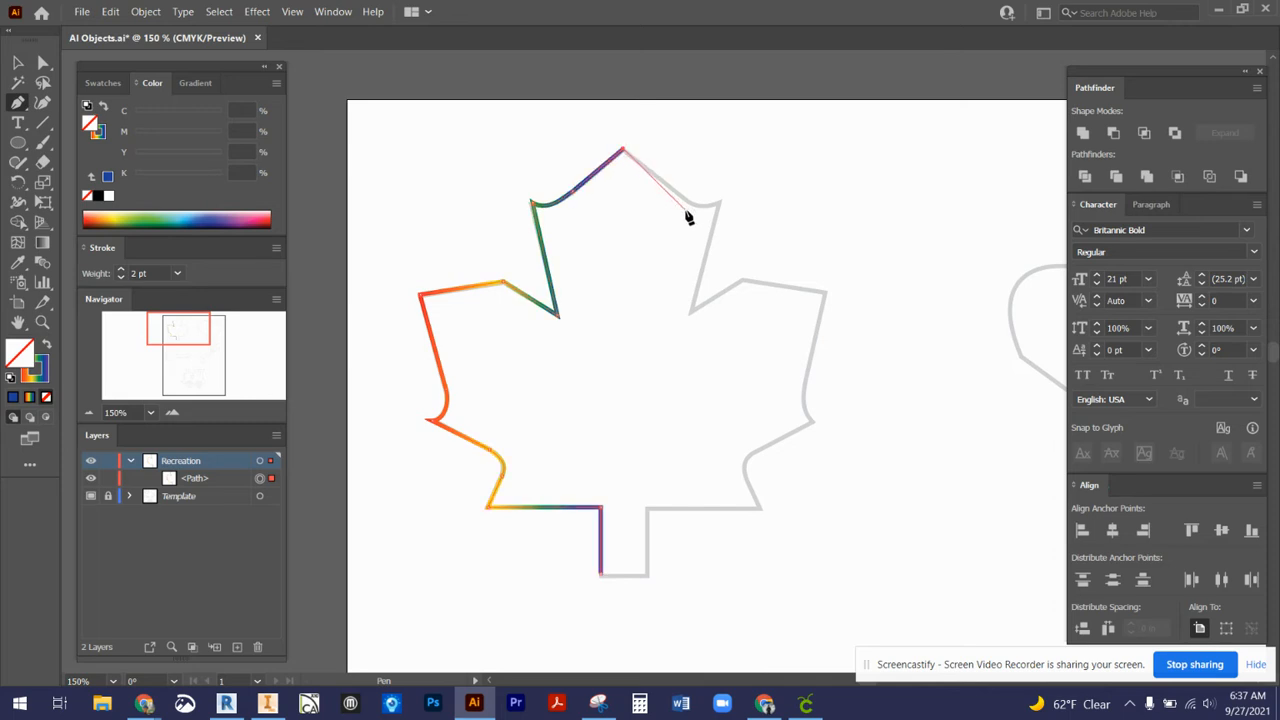
Step: Trace the top lobe's right side from the peak through the curved shoulder and down into the upper-right notch
click(682, 199)
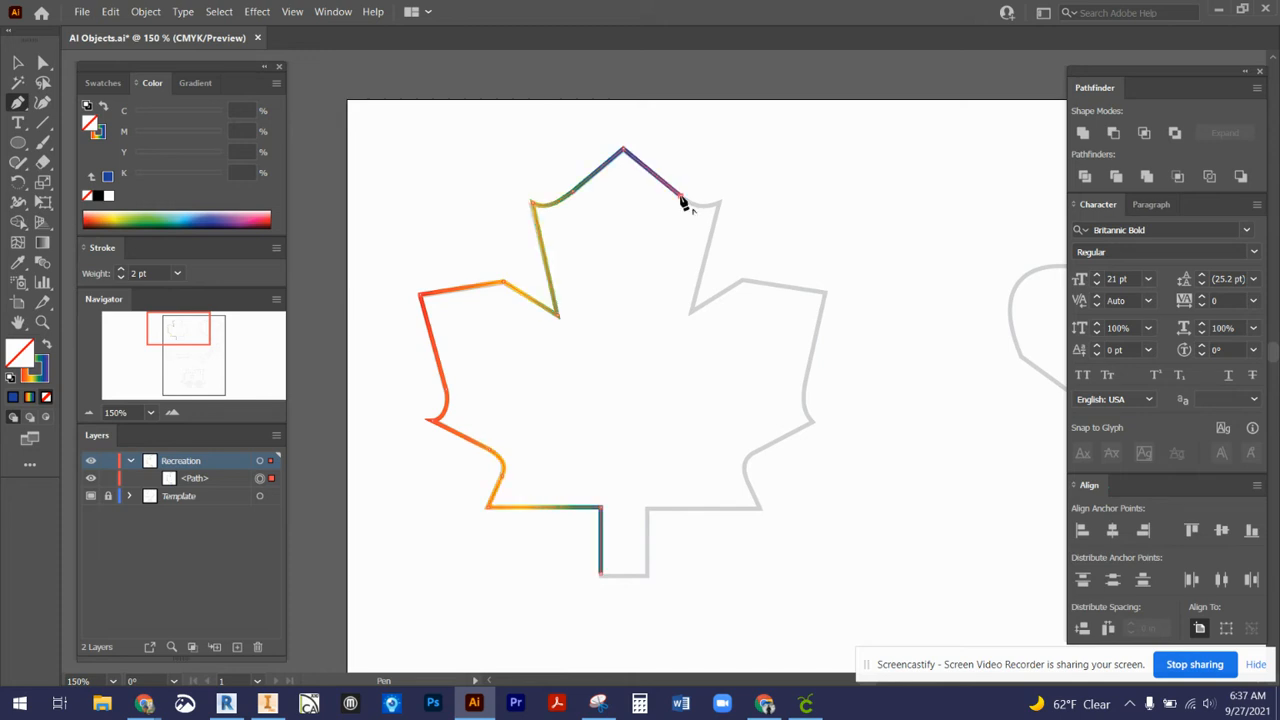
drag(681, 197, 718, 207)
click(717, 207)
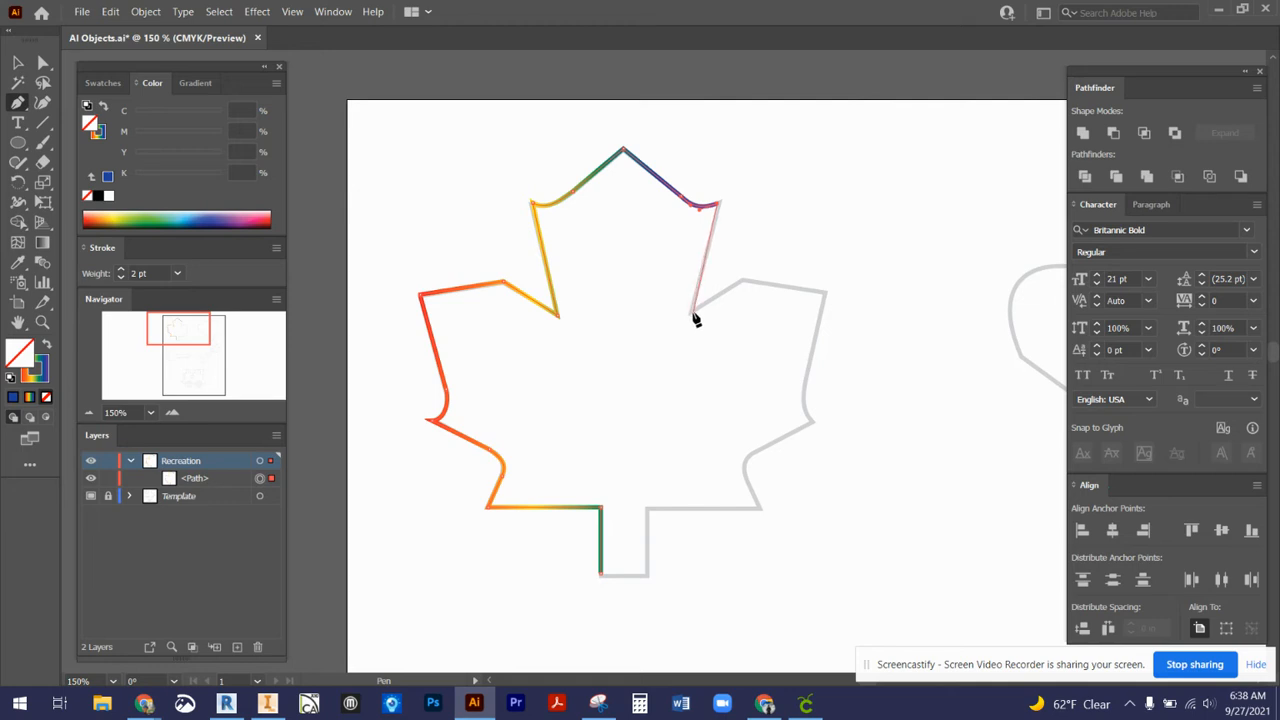
click(691, 312)
Step: Trace the right lobe's top edge to its outer corner, then deselect the open leaf path with the Direct Selection tool
click(743, 283)
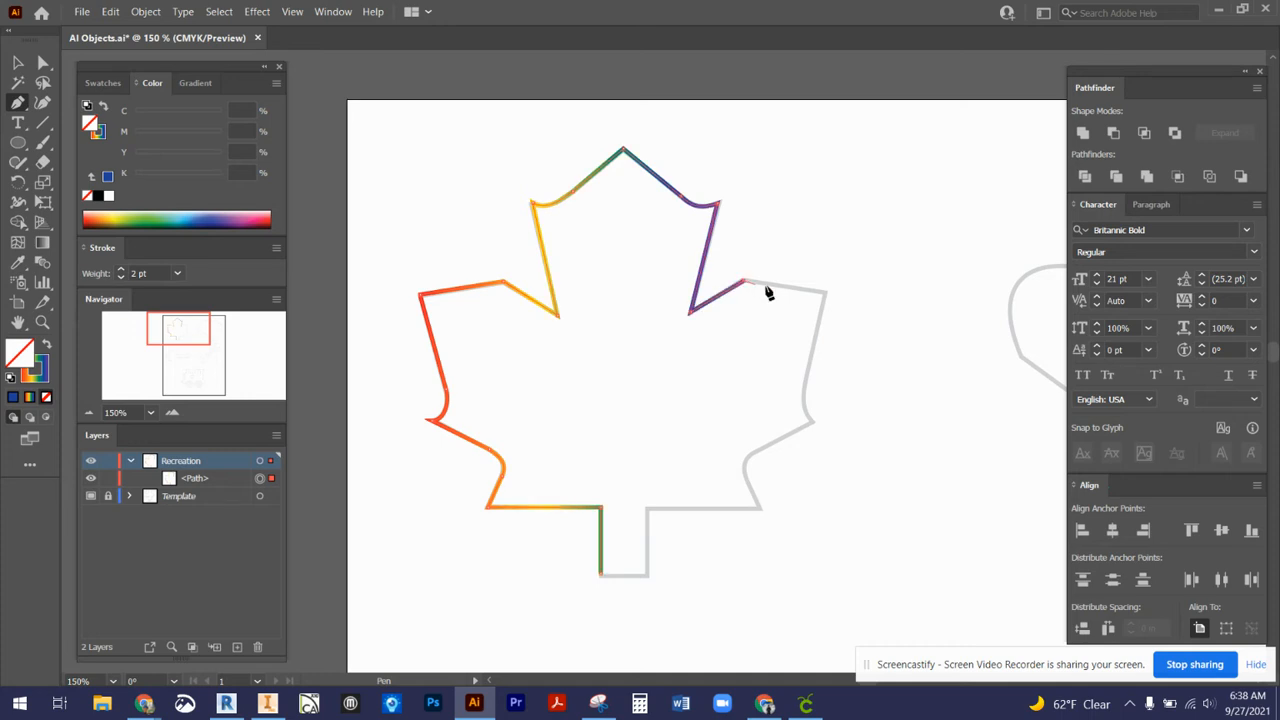
click(826, 293)
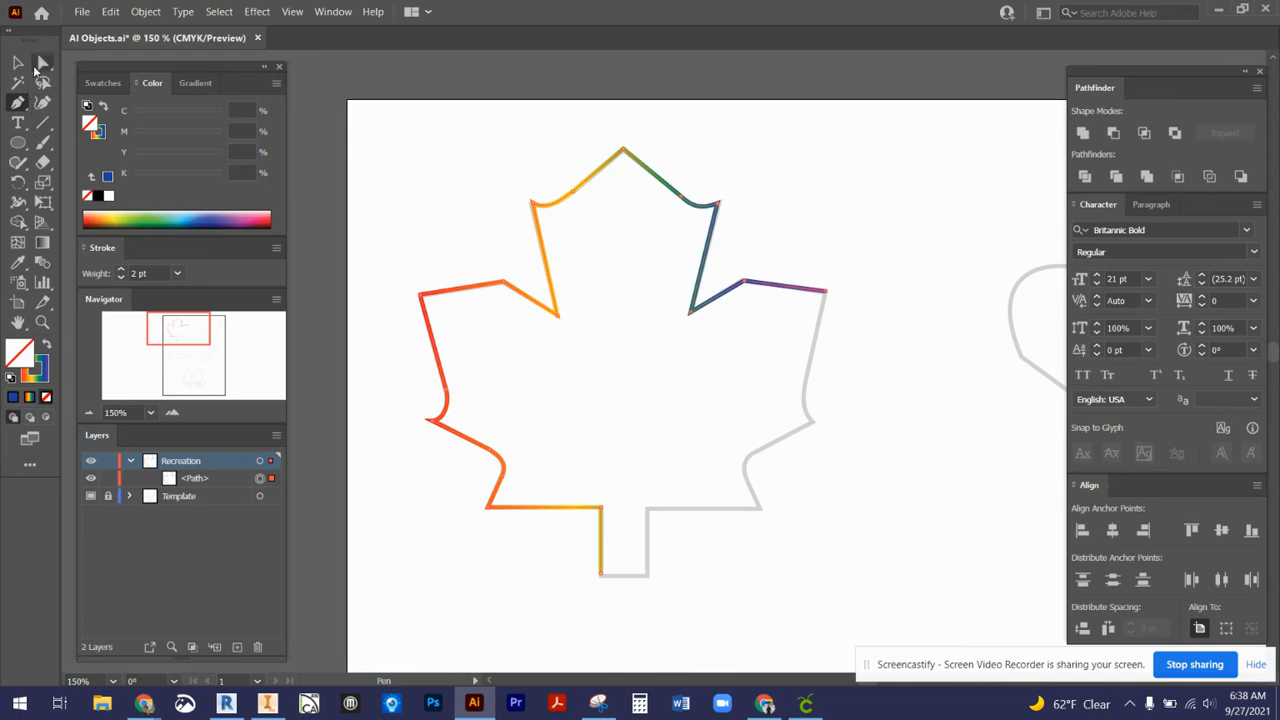
click(45, 63)
click(550, 144)
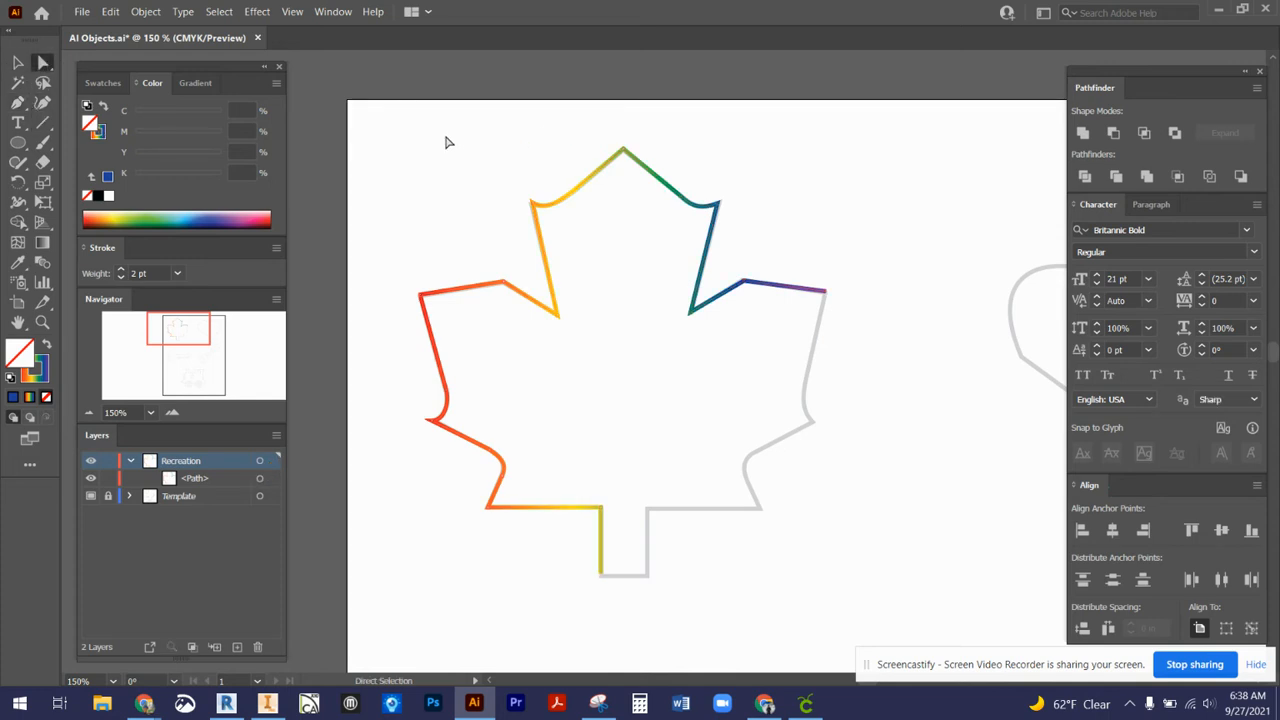
click(18, 102)
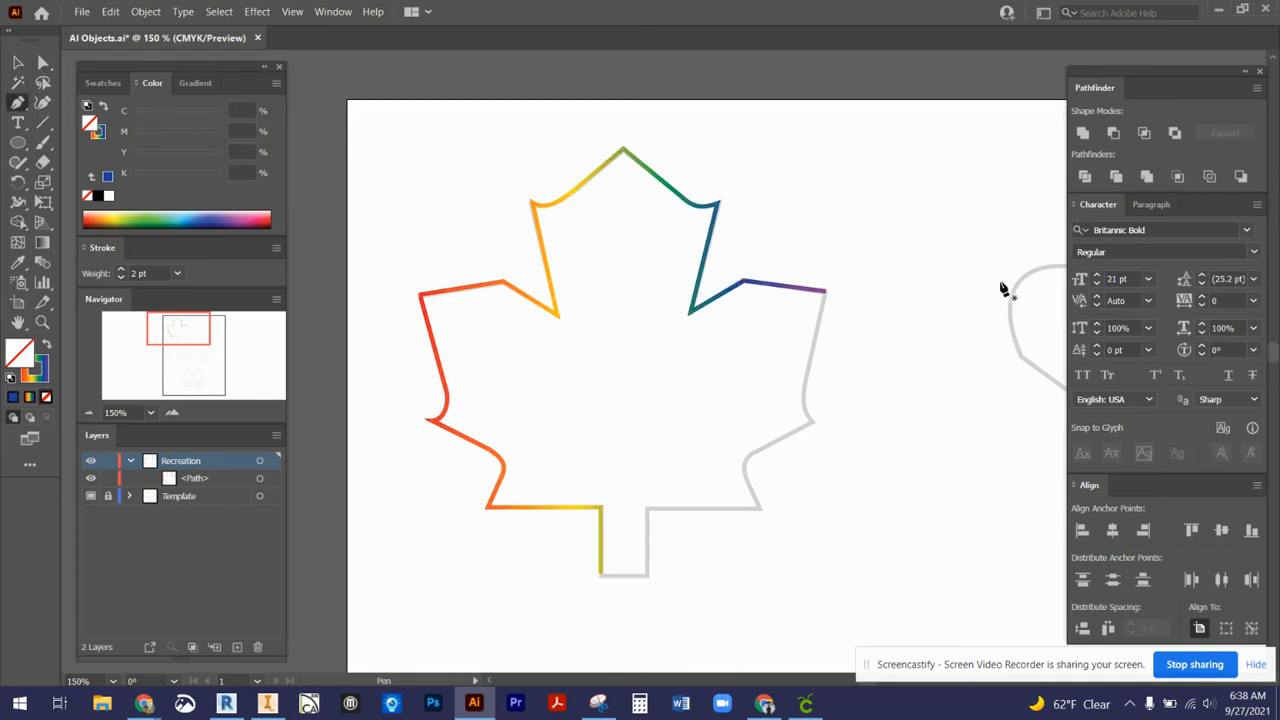
click(825, 295)
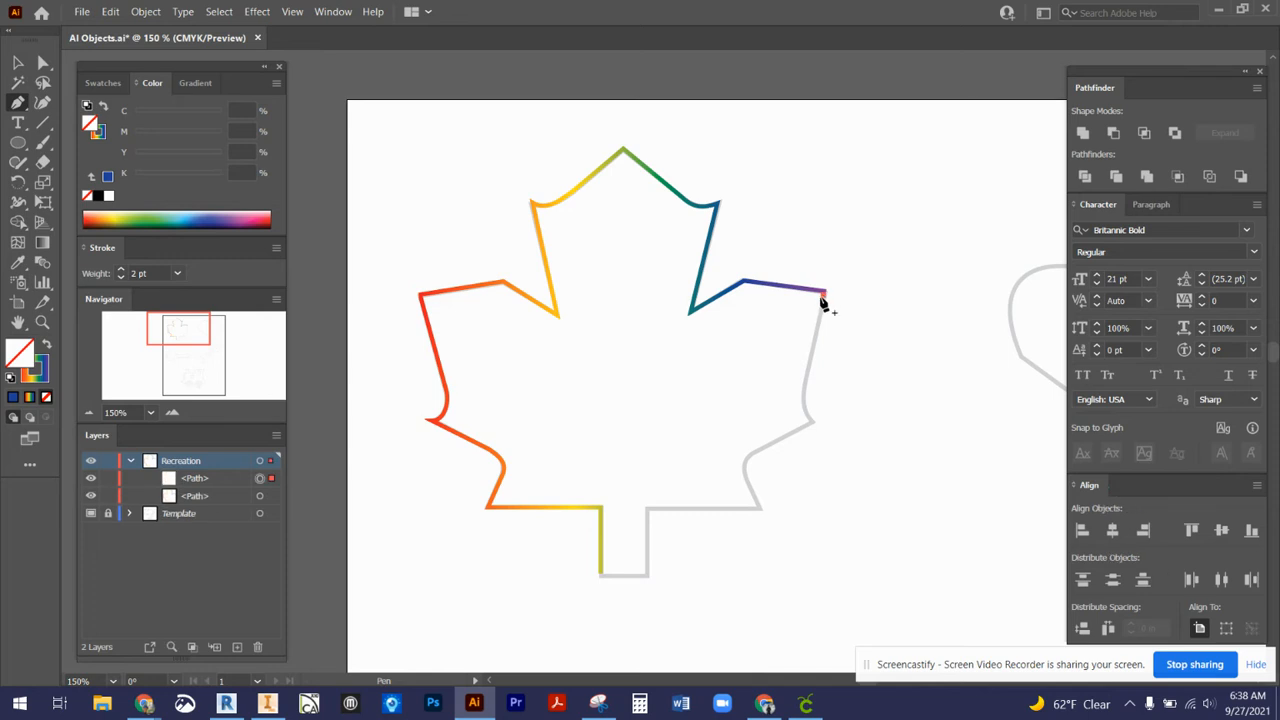
click(804, 390)
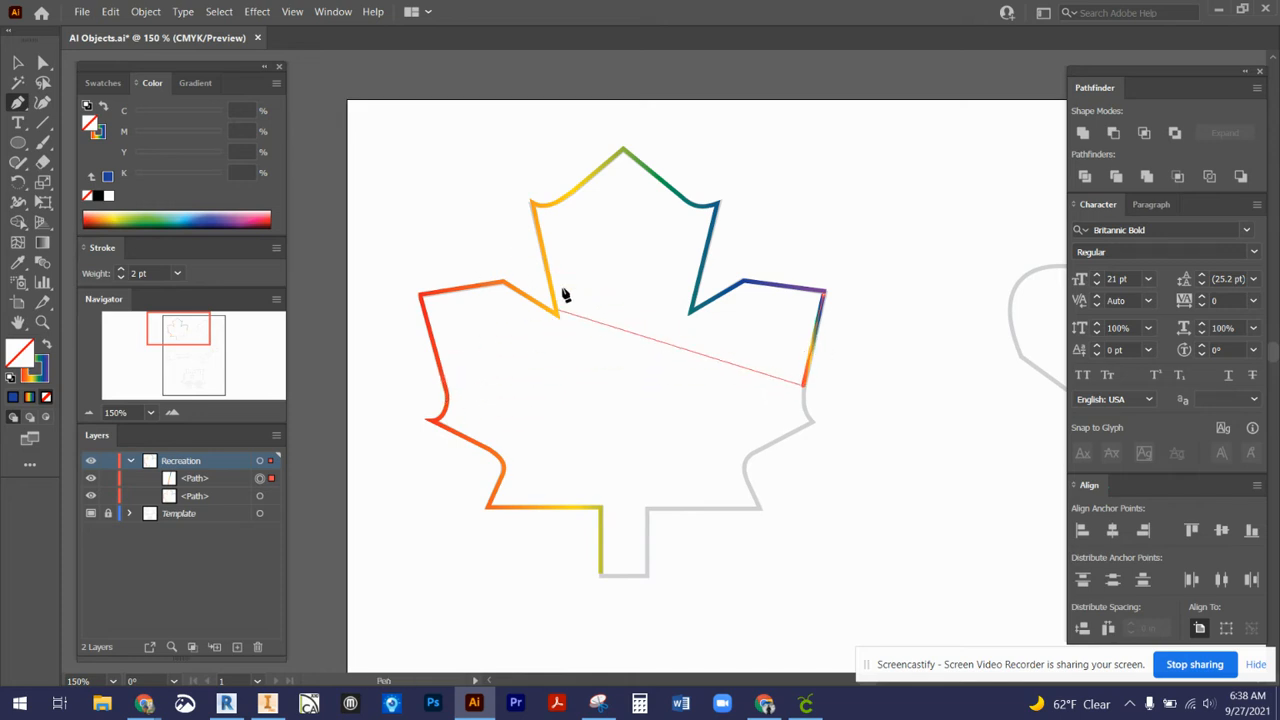
key(Escape)
key(v)
click(806, 368)
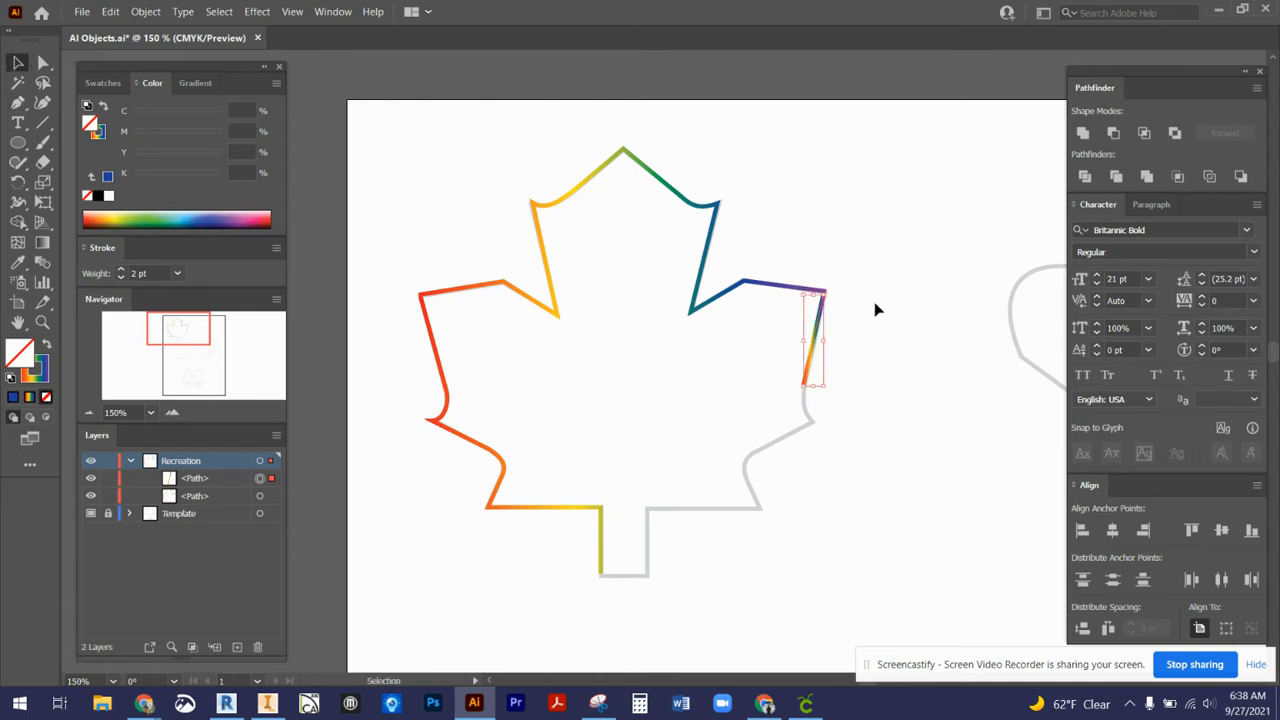
key(Delete)
key(Delete)
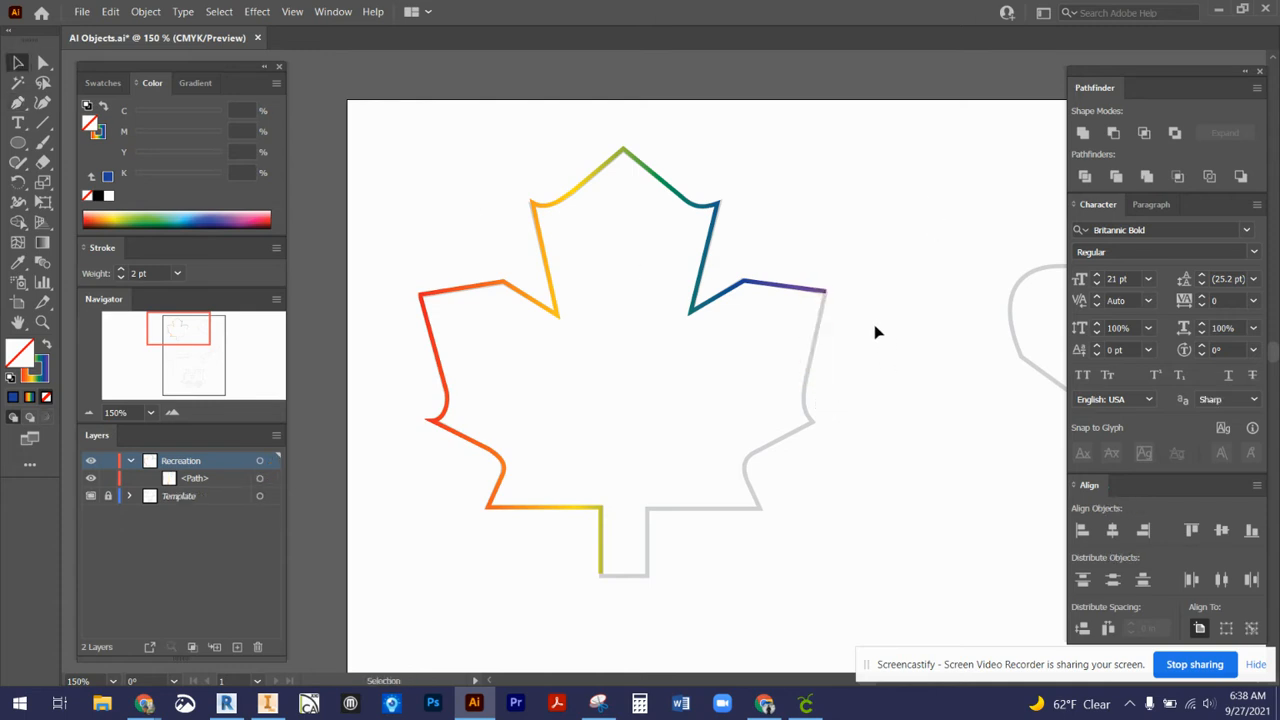
Step: Resume the open leaf path at the right lobe's outer corner and trace down its side and curve to the right tip
click(18, 102)
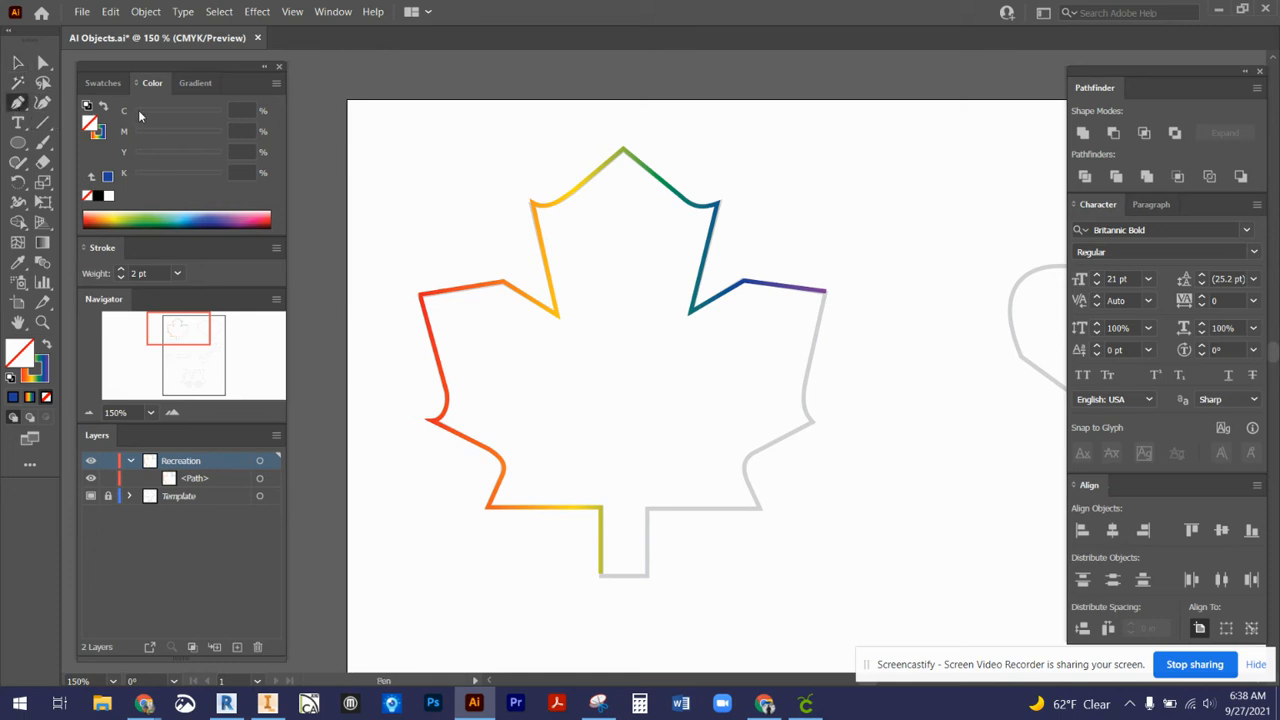
click(826, 293)
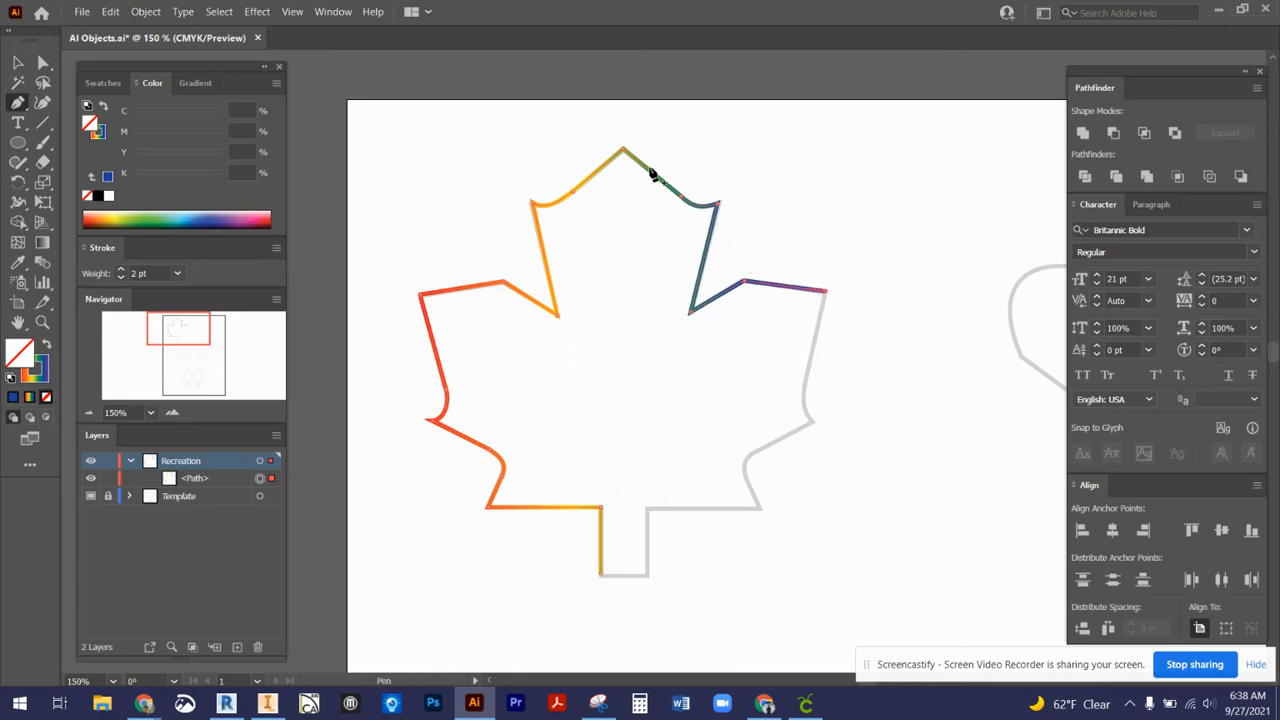
click(806, 391)
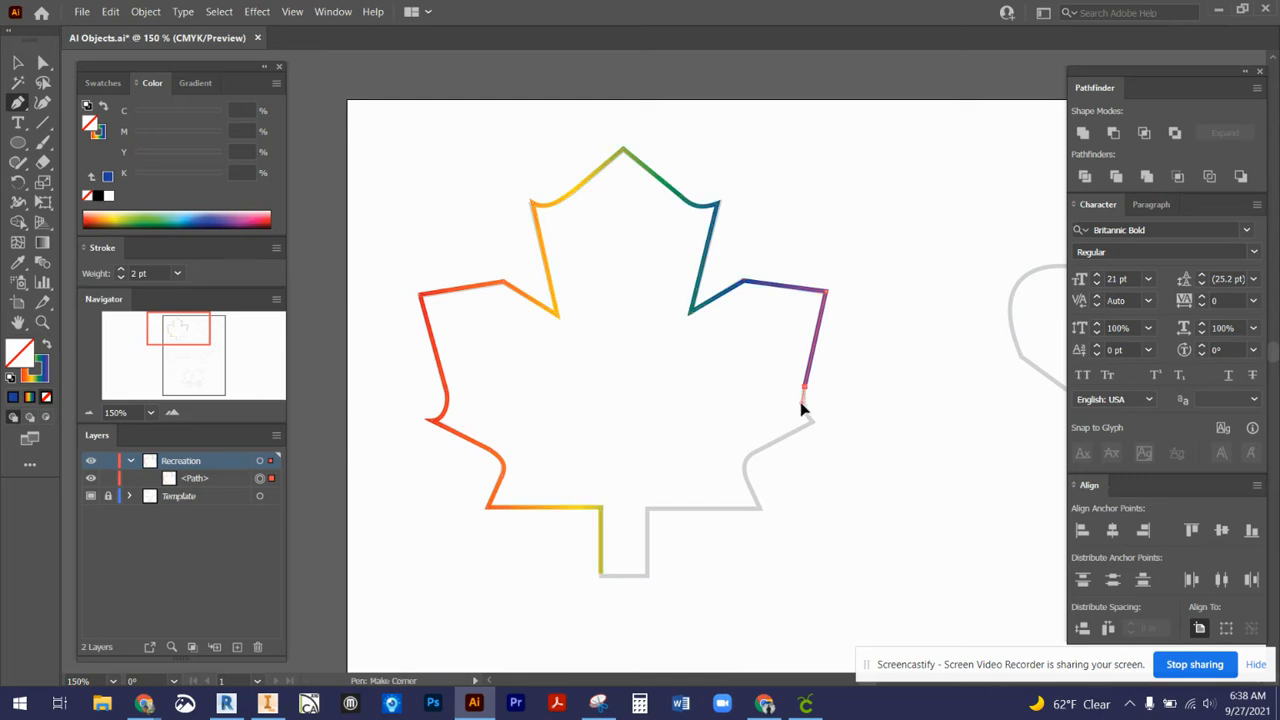
drag(811, 421, 817, 426)
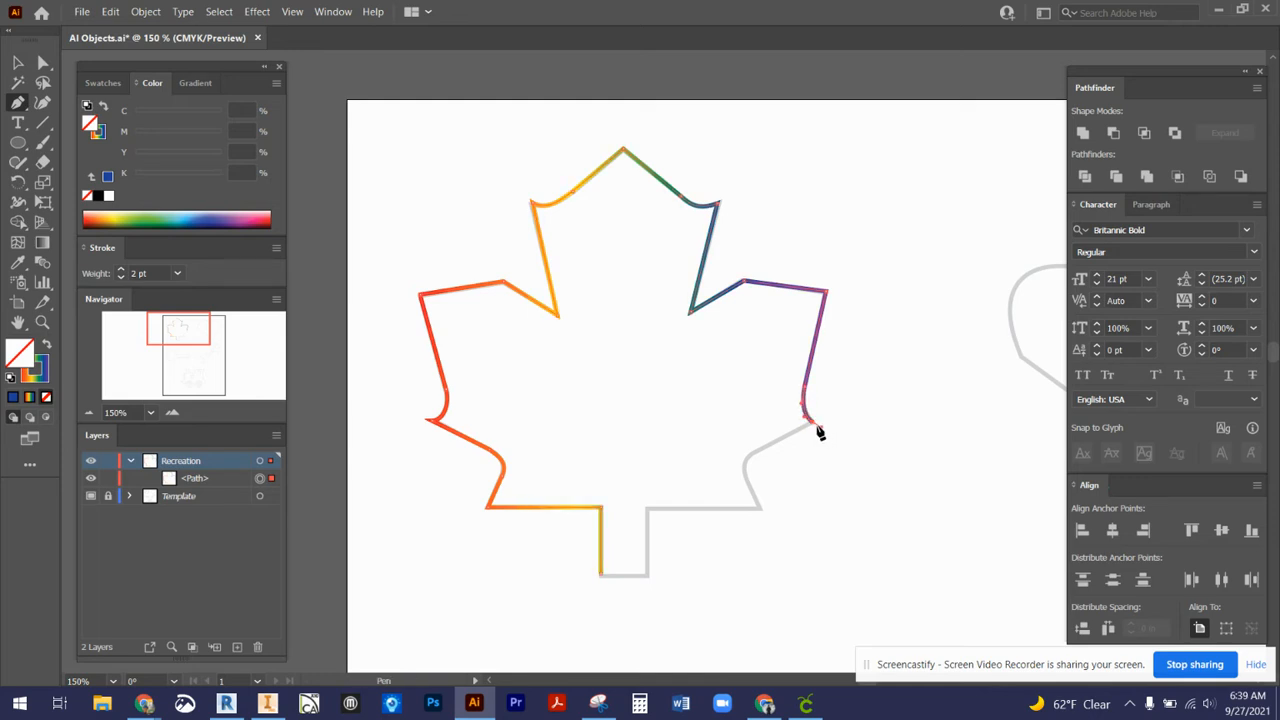
Step: Trace the leaf's lower-right edge from the right tip through the rounded inner curve to the bottom-right corner
click(755, 455)
click(750, 460)
drag(746, 477, 750, 487)
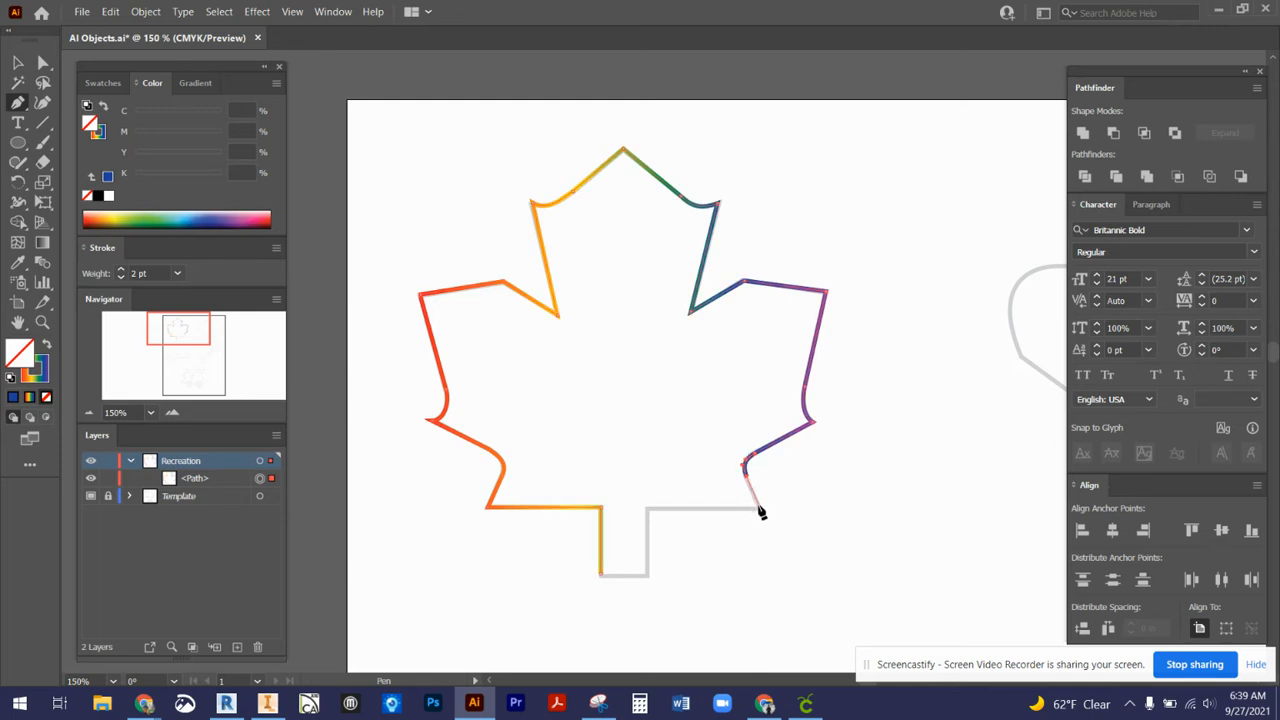
click(760, 510)
Step: Trace the leaf's bottom-right edge and the stem's right side, then close the path at the stem's lower-left corner
click(647, 510)
click(647, 577)
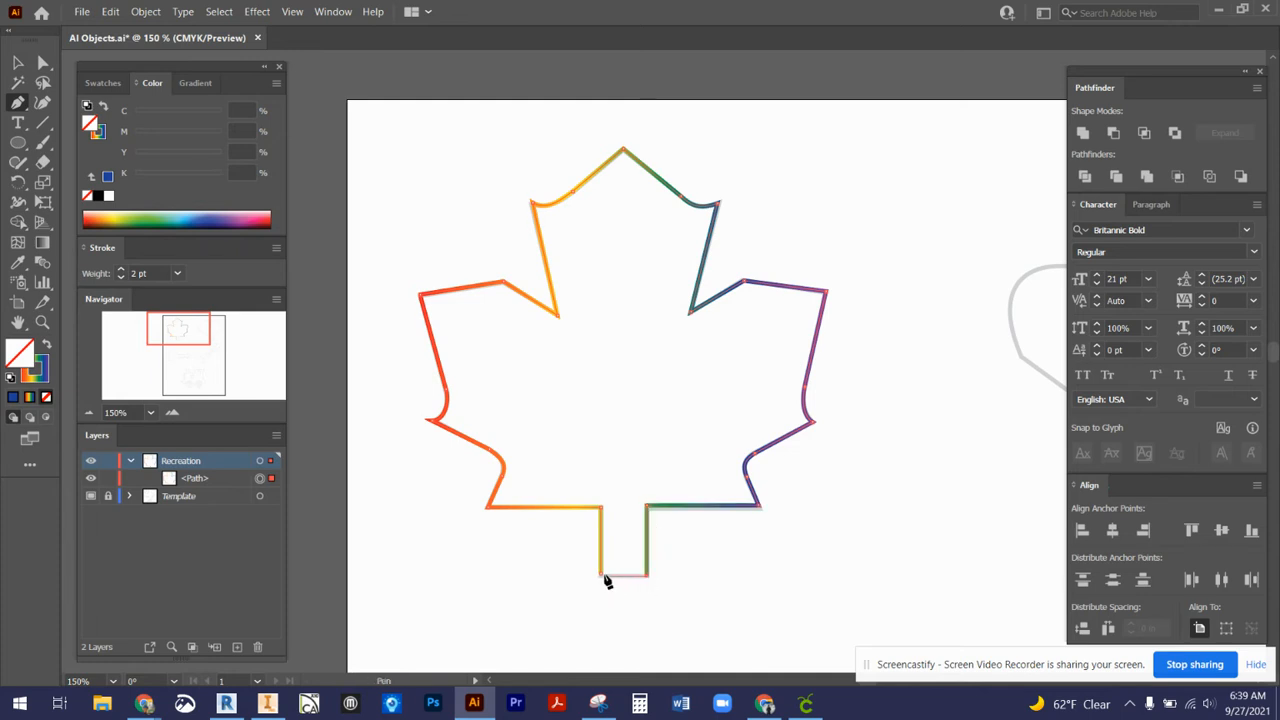
click(601, 576)
Step: Align the stem's lower-left corner and the leaf's bottom-right edge with the template using the Direct Selection tool
click(38, 64)
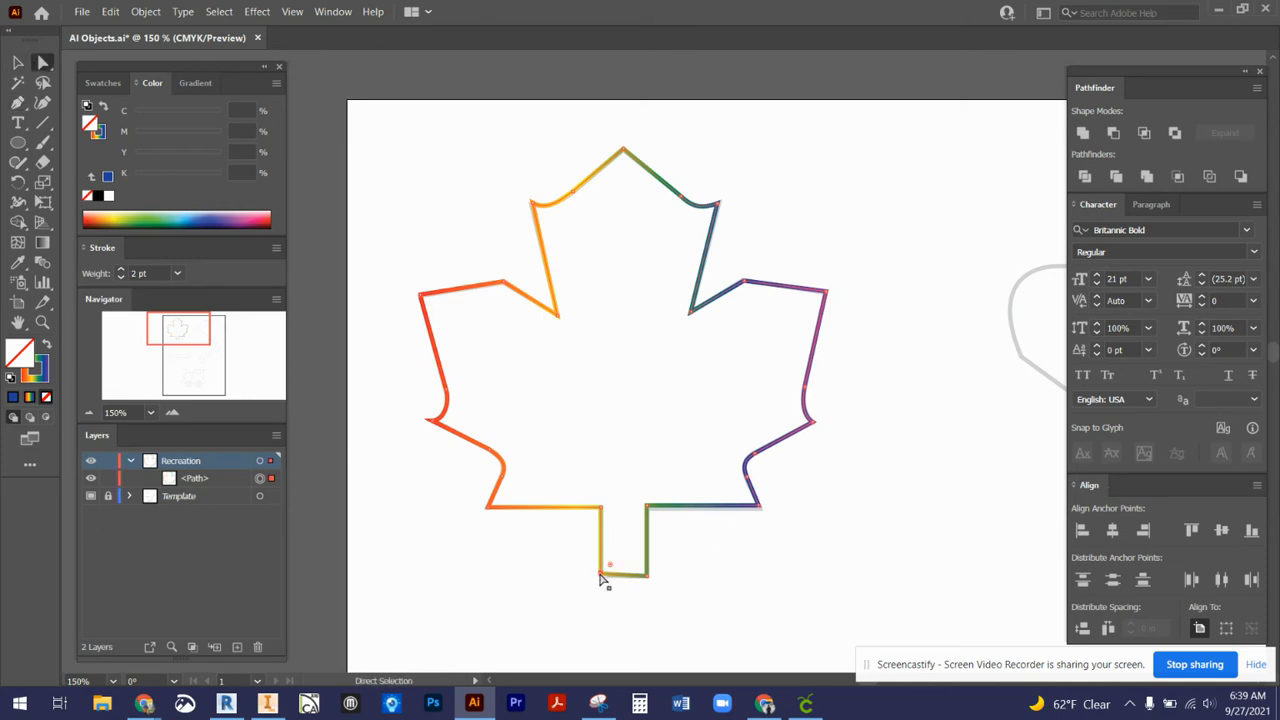
drag(601, 578, 606, 583)
drag(701, 513, 700, 509)
click(720, 575)
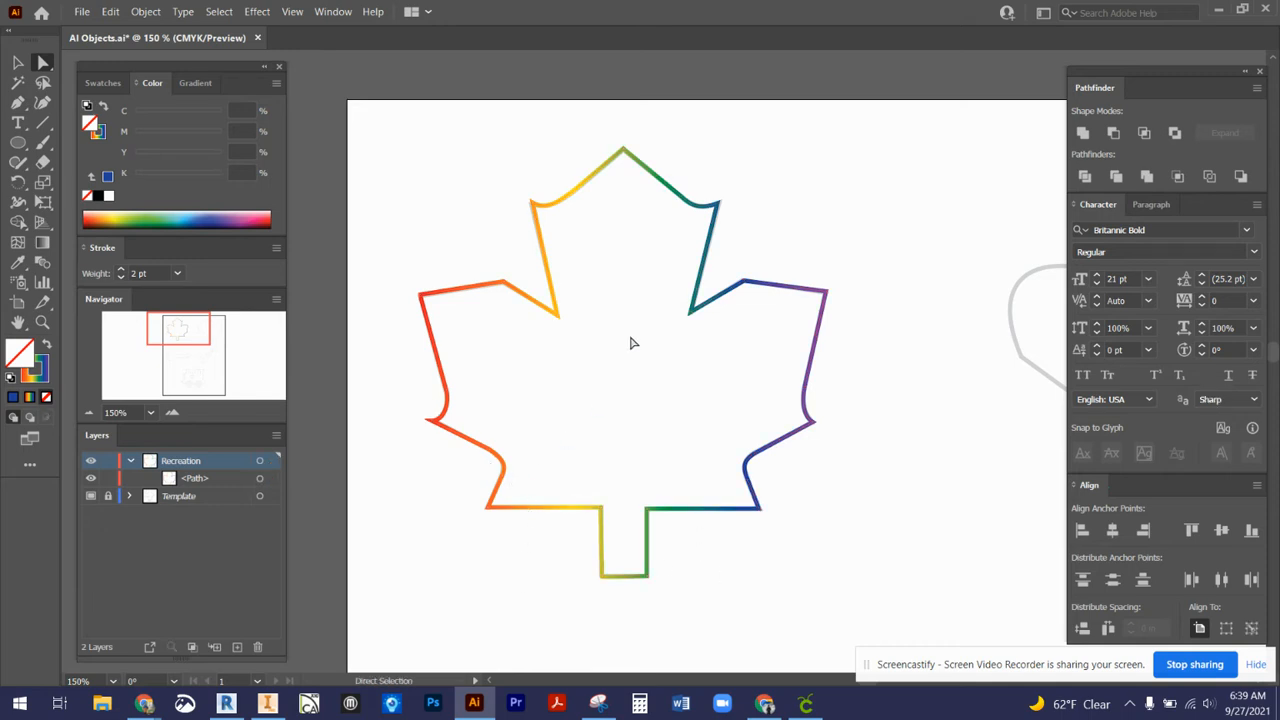
Step: Move the anchor point at the top lobe's left tip slightly outward to match the template, then deselect the path
click(532, 206)
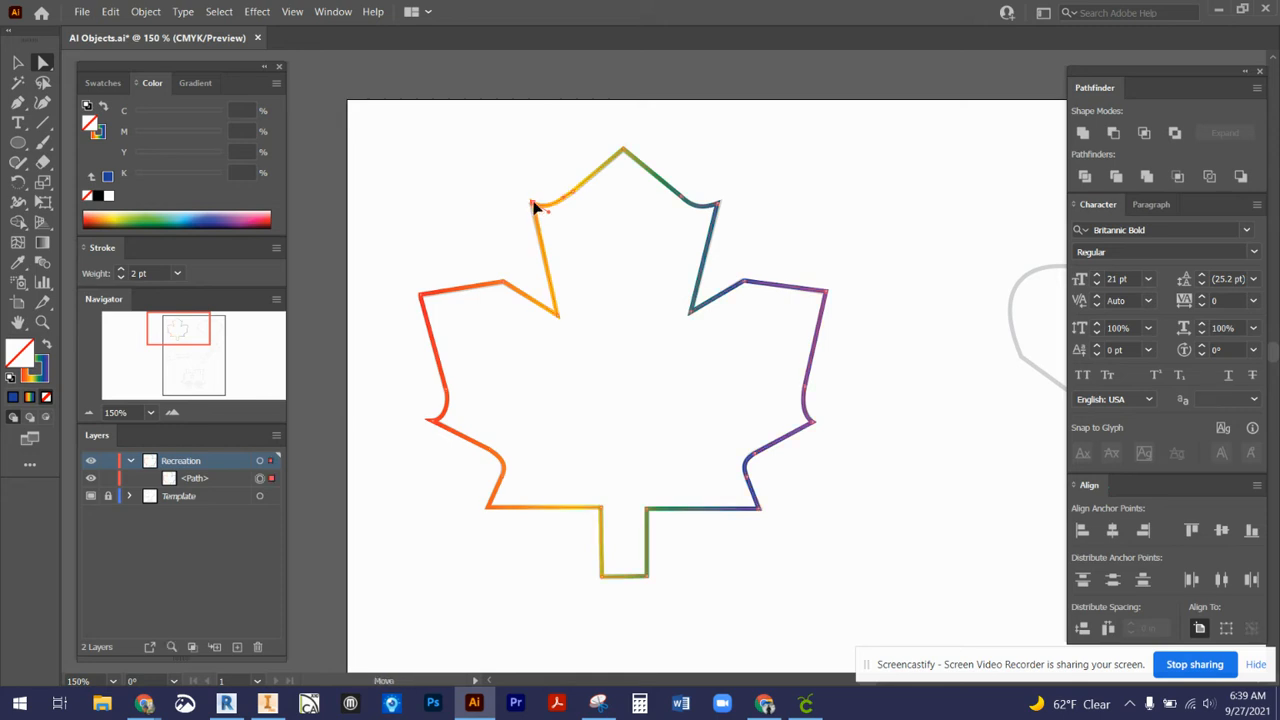
drag(531, 206, 529, 203)
click(548, 216)
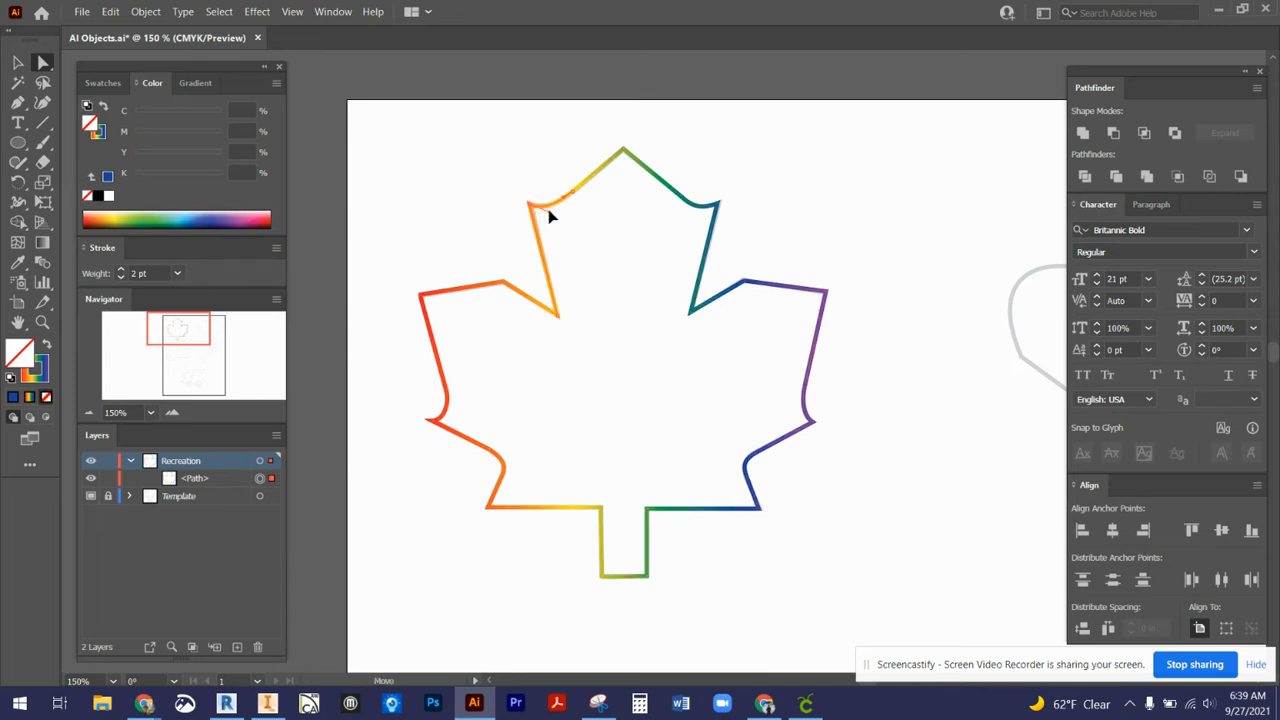
click(574, 256)
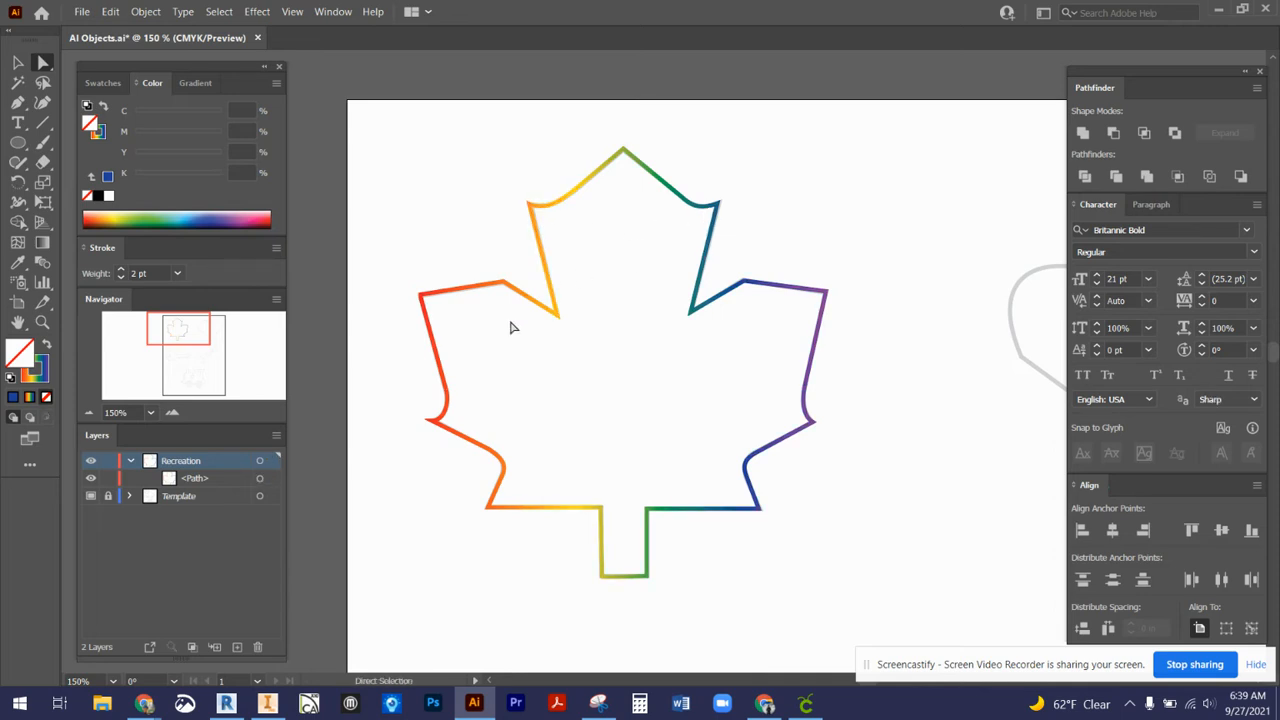
Step: Adjust the direction handle at the leaf's left tip so the curve above it follows the template
click(431, 426)
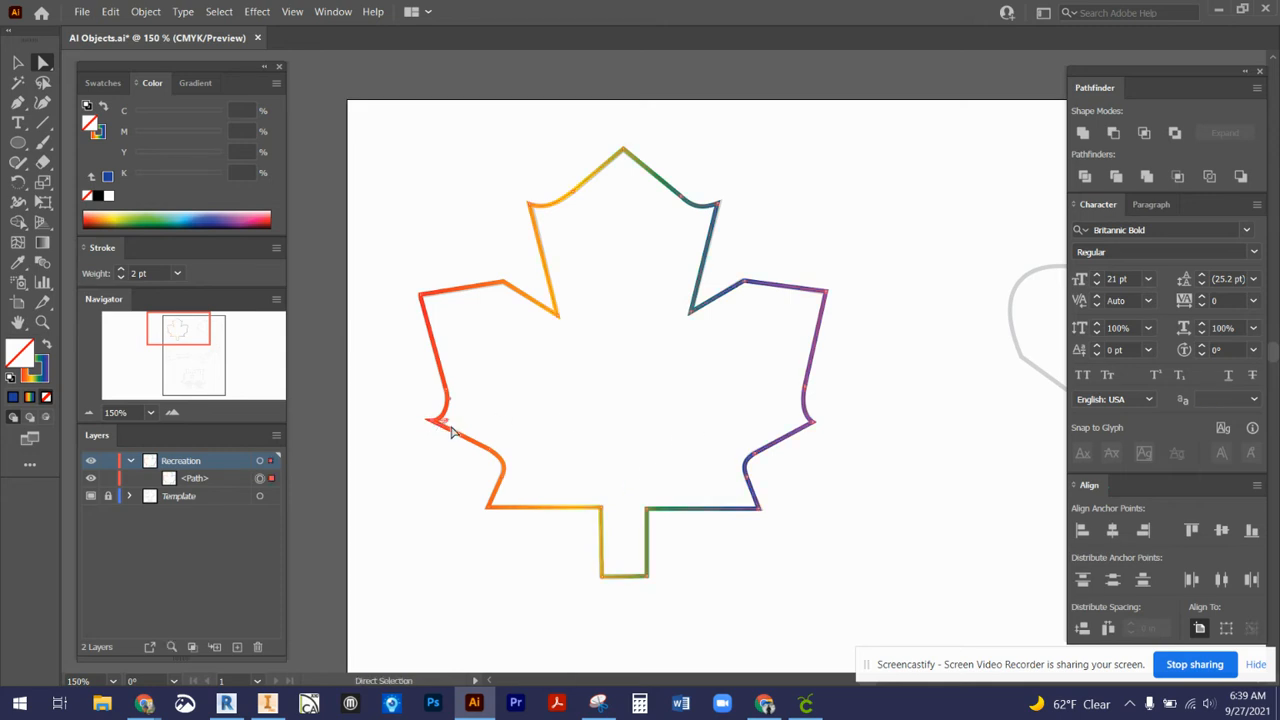
drag(447, 420, 447, 416)
key(ctrl+z)
key(z)
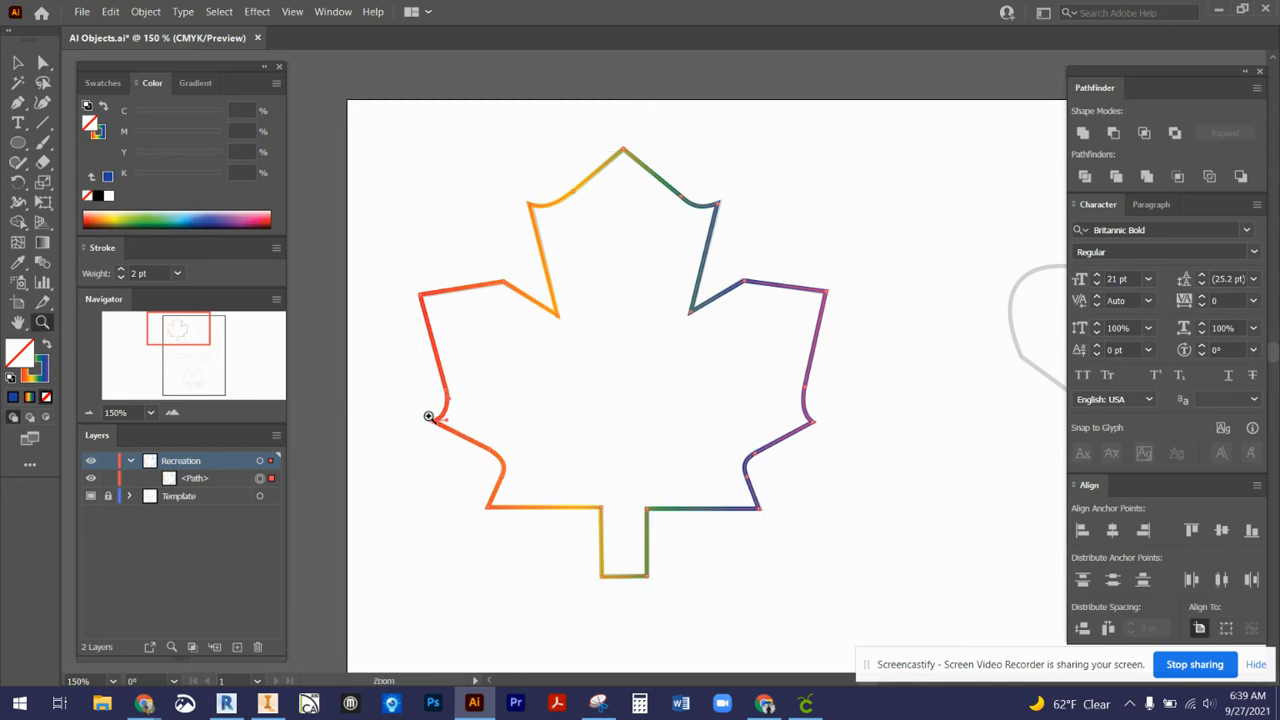
drag(430, 418, 506, 383)
key(a)
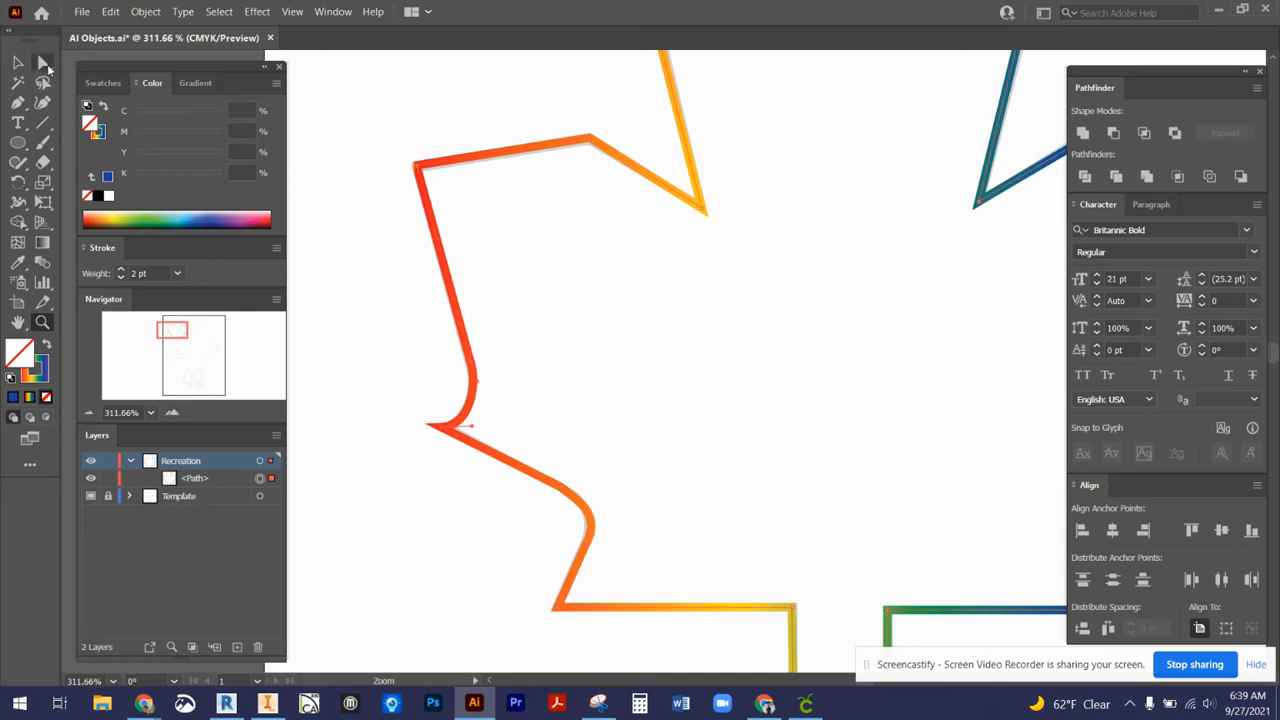
drag(472, 432, 474, 420)
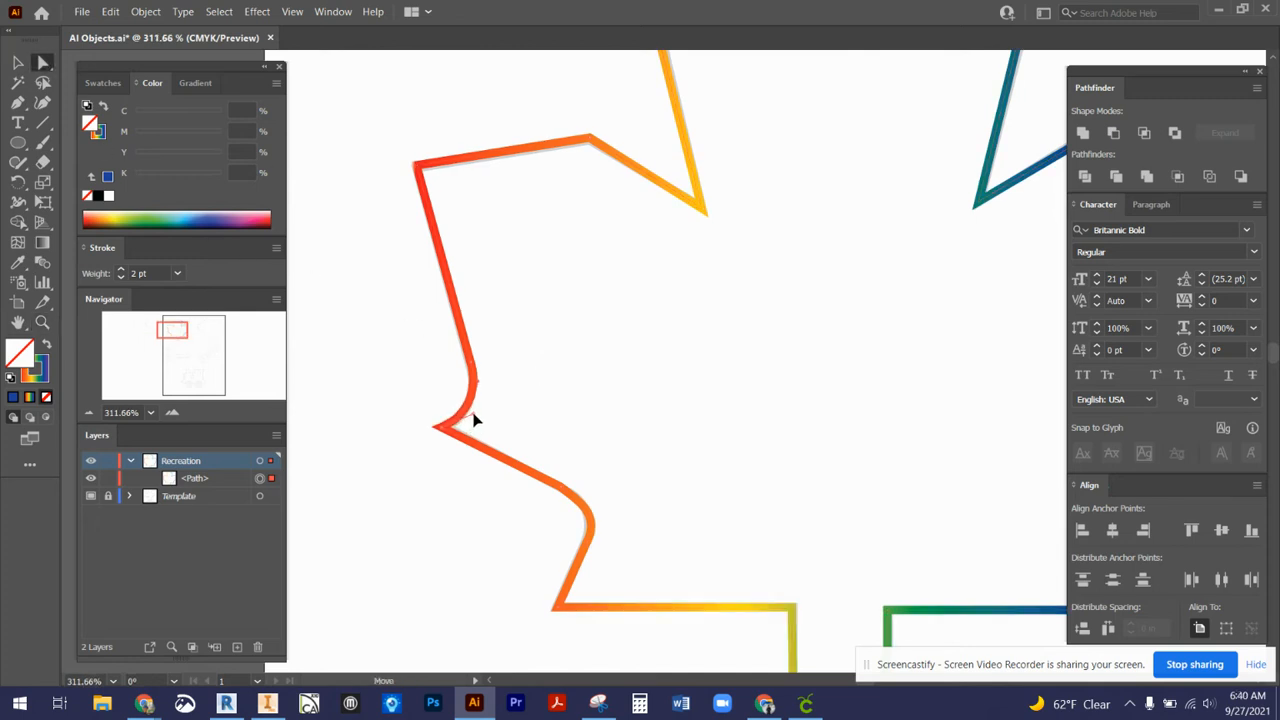
click(525, 412)
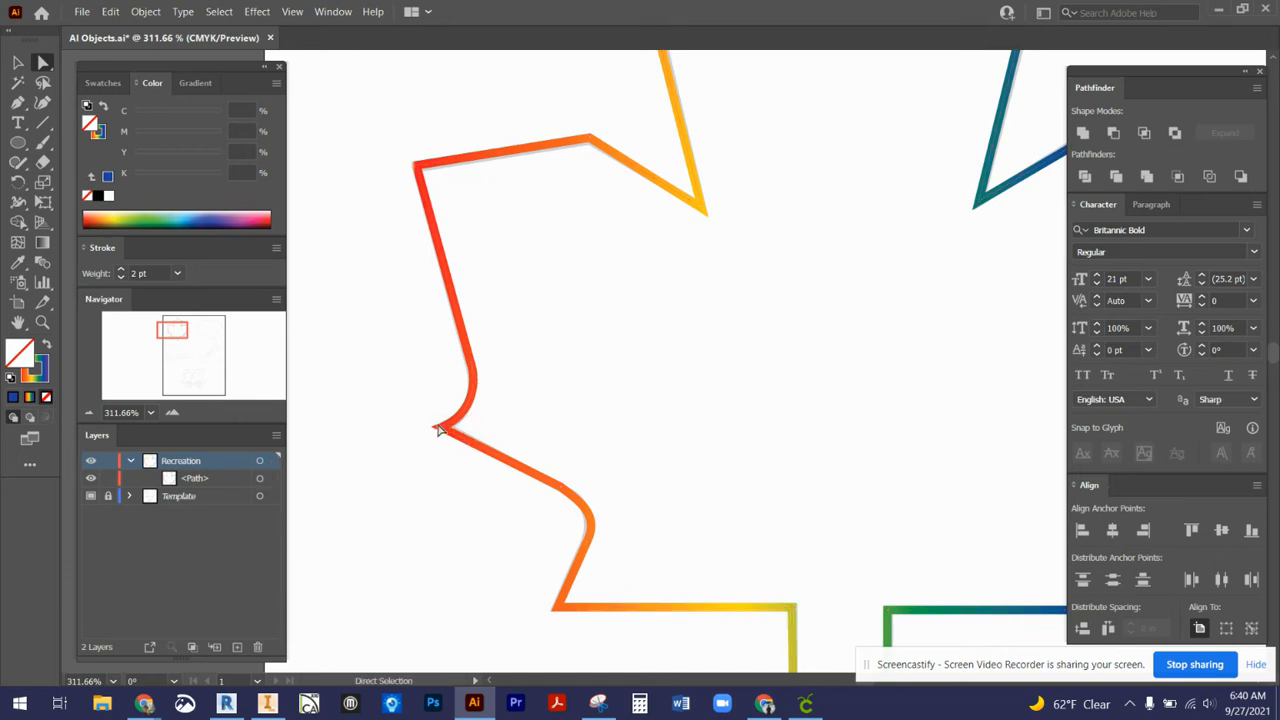
Step: Fine-tune the rounded curve on the leaf's lower-left side to match the template, then deselect the path
click(564, 490)
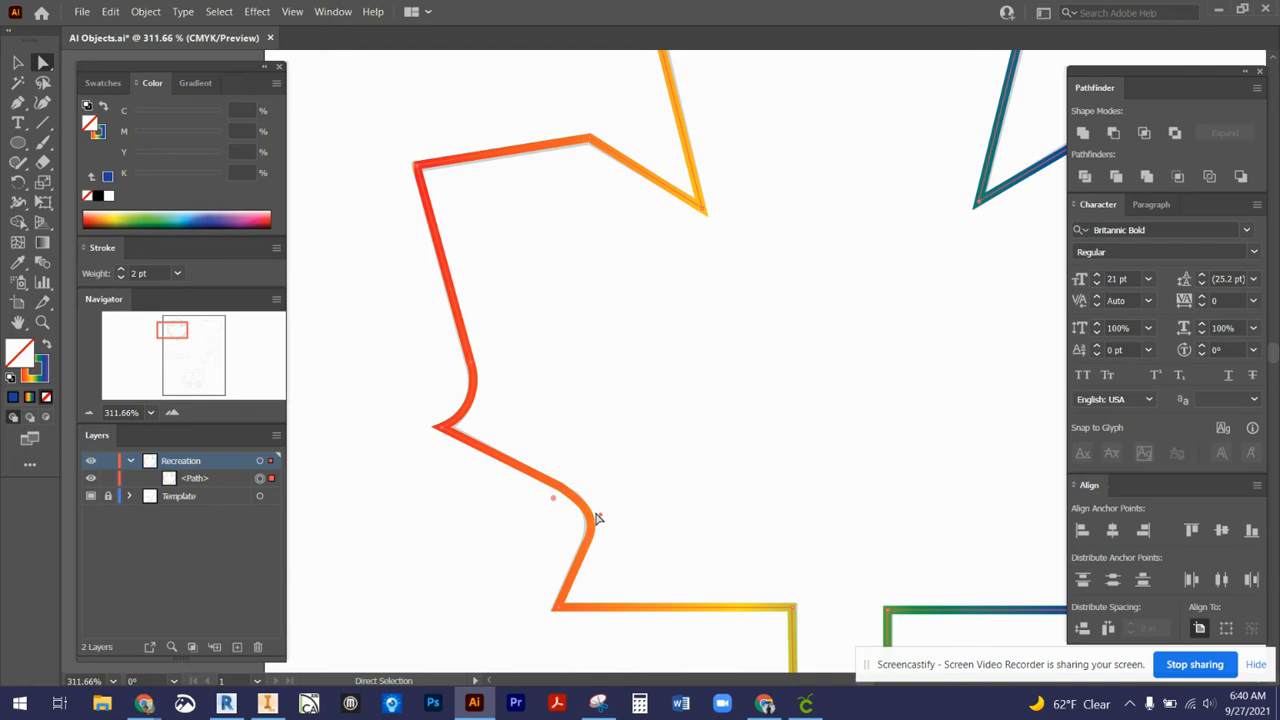
click(563, 485)
click(565, 495)
drag(600, 515, 600, 511)
click(657, 449)
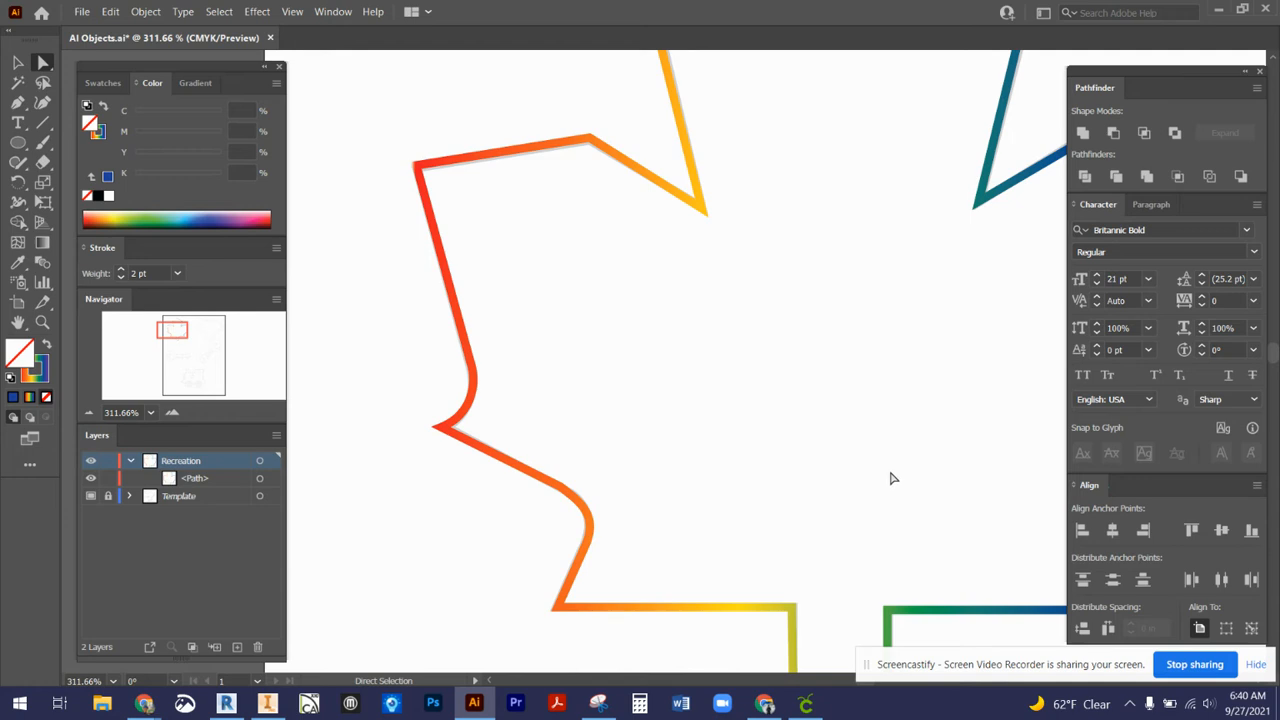
Step: Start a Pen path on the shell template and trace its straight lower-left edge from the base to the left corner
key(ctrl+minus)
key(ctrl+minus)
key(ctrl+minus)
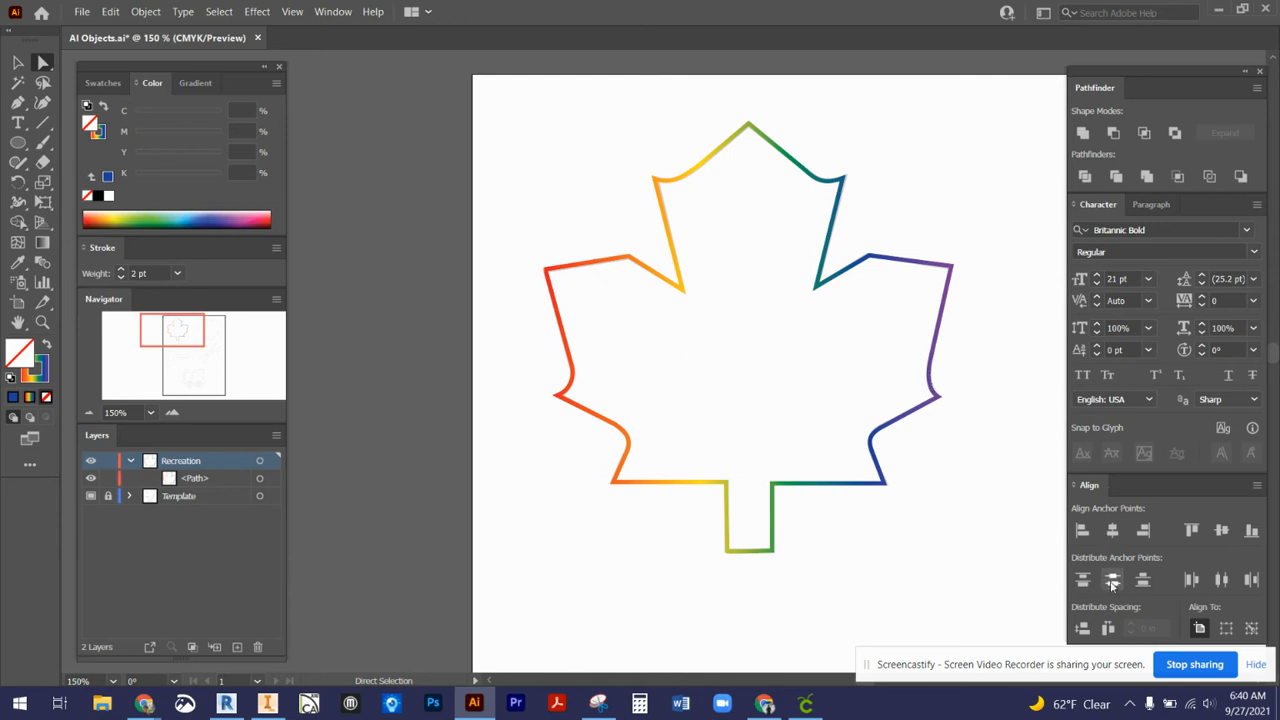
drag(169, 334, 209, 335)
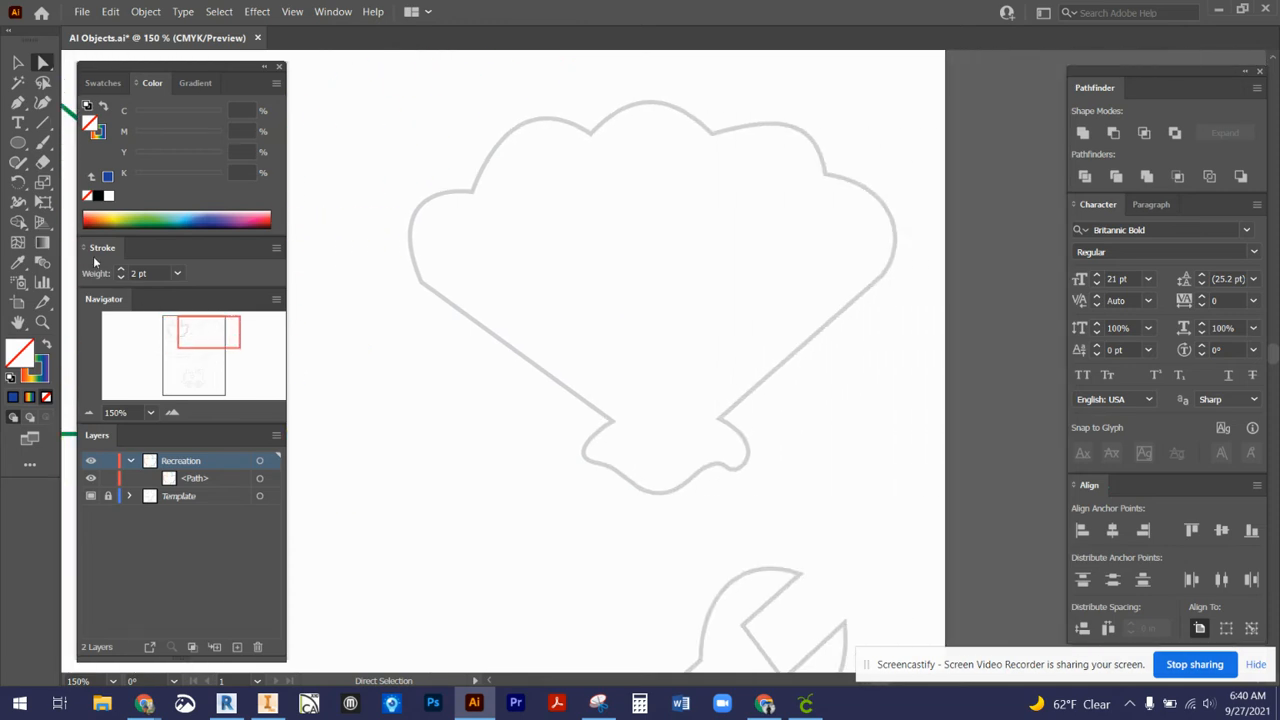
click(17, 103)
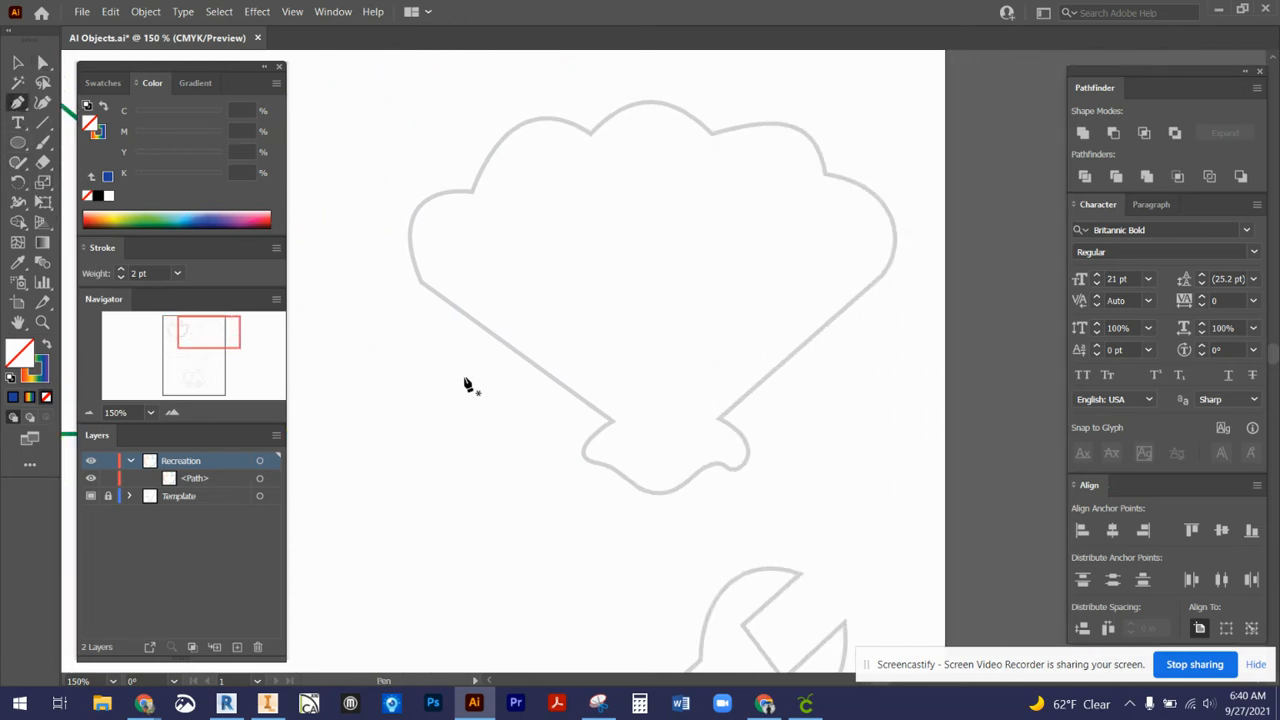
click(613, 422)
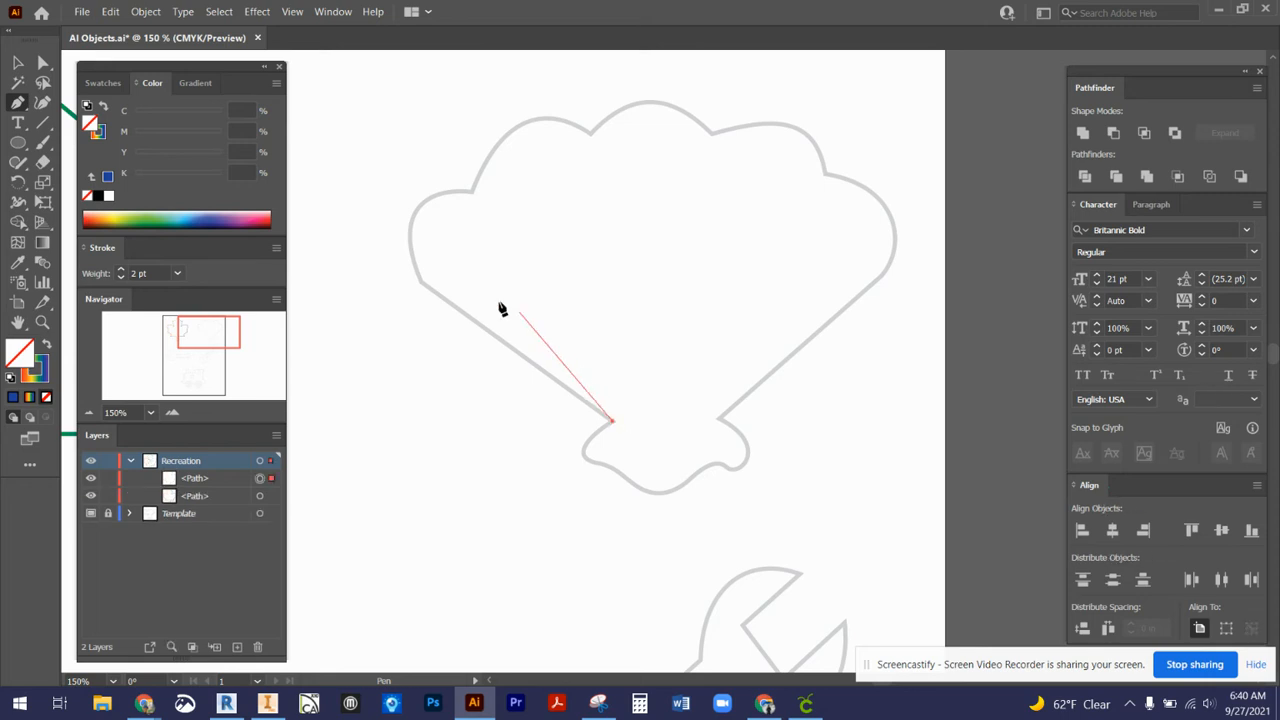
click(421, 286)
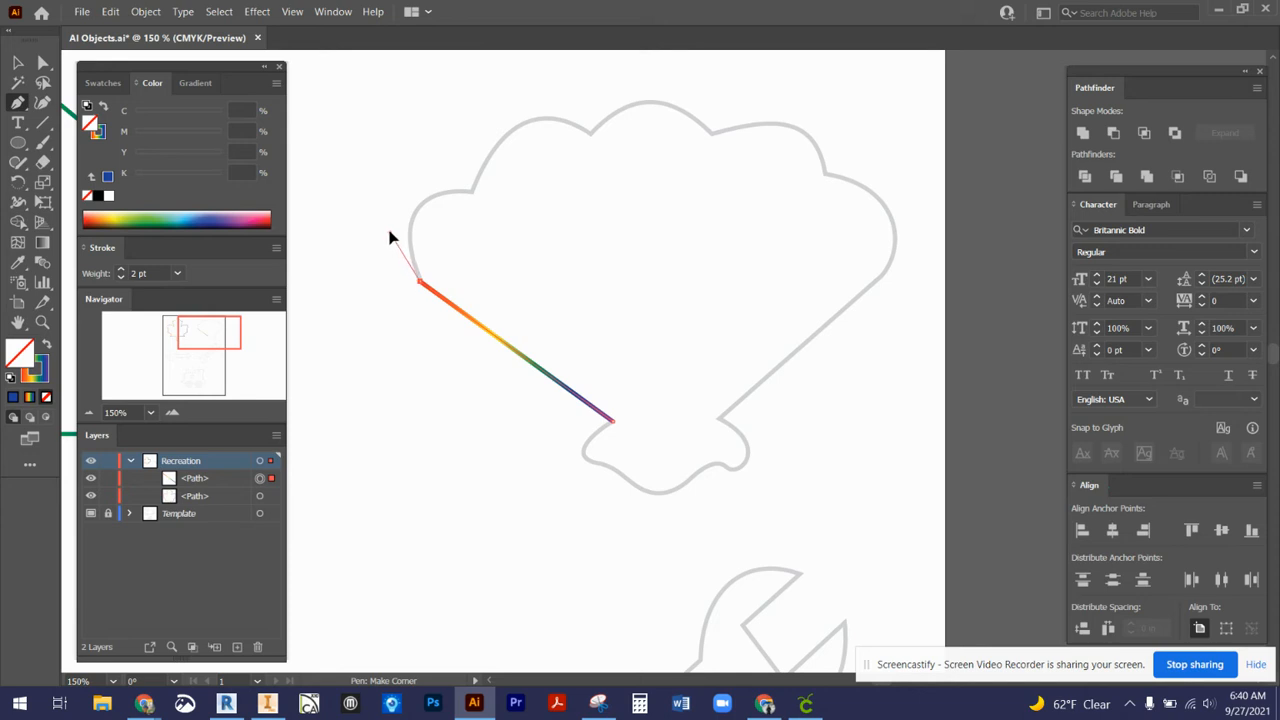
Step: Trace the shell's leftmost scallop as a curve from the left corner, ending in a corner point at the first notch
drag(396, 222, 396, 218)
click(474, 191)
drag(477, 196, 529, 198)
click(476, 196)
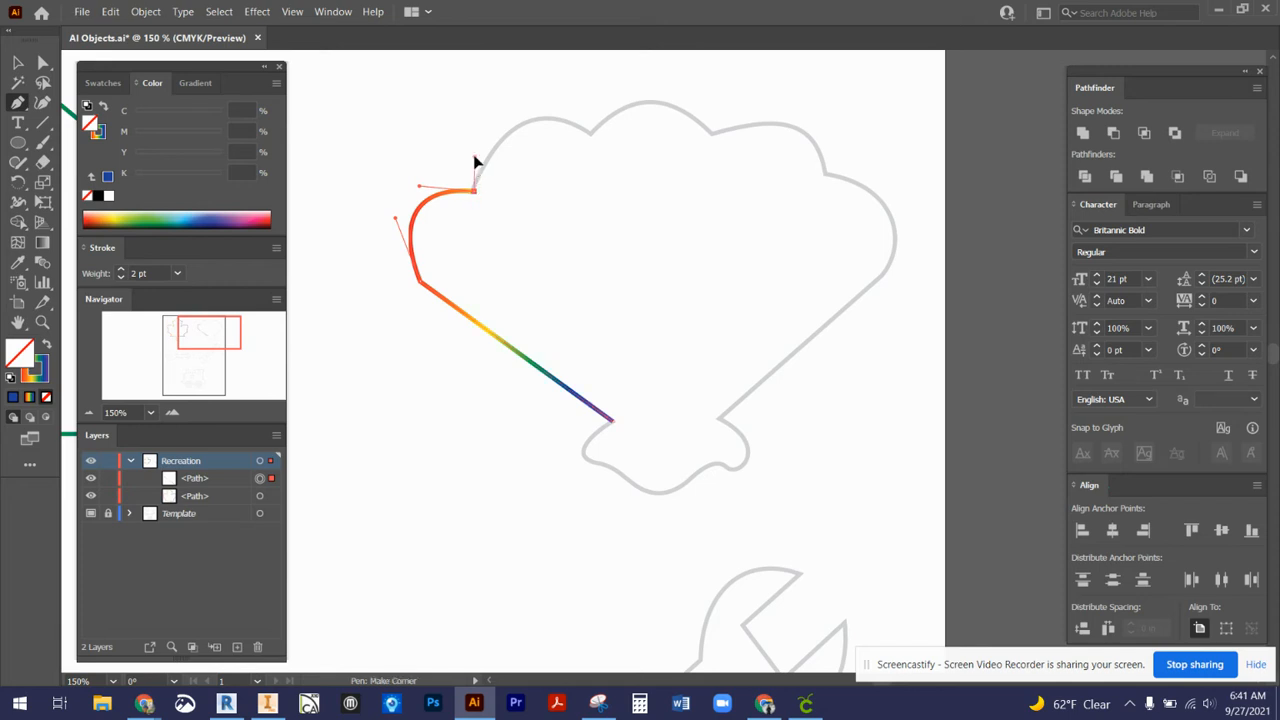
Step: Trace the shell's upper-left, top and upper-right scallops as curved segments meeting at the notches
drag(483, 148, 483, 126)
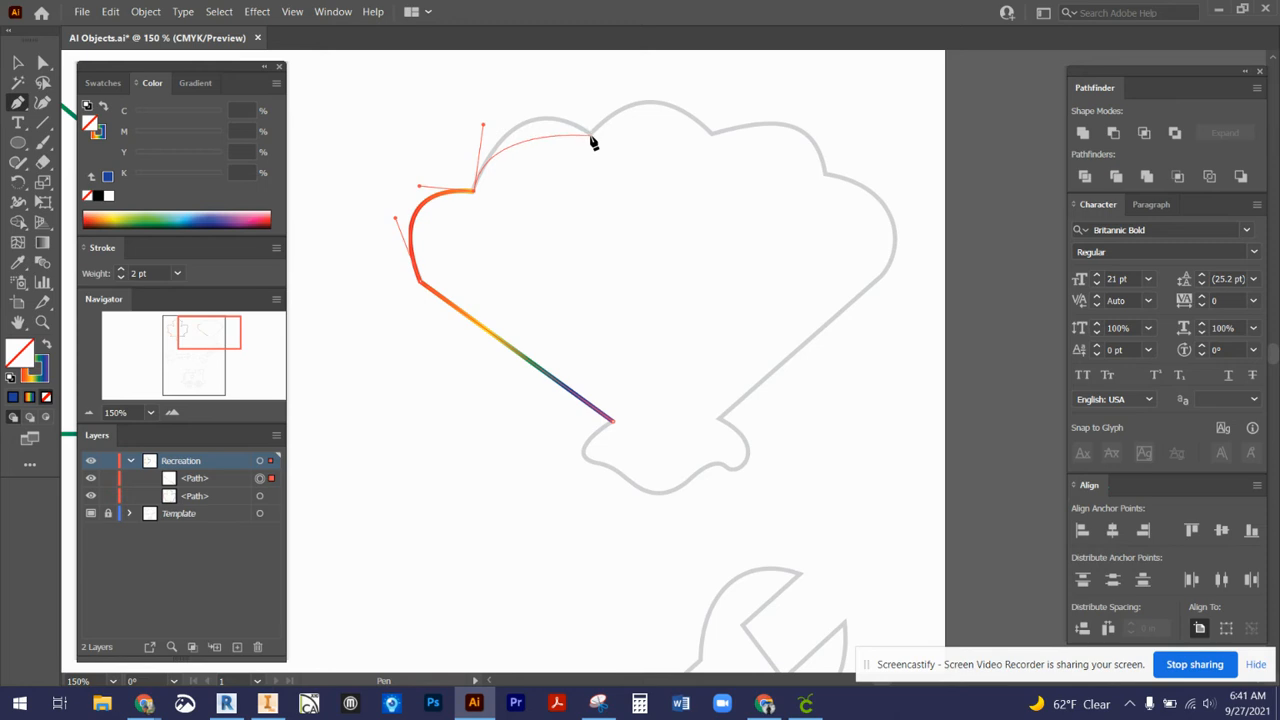
mouse_move(590, 133)
mouse_down()
mouse_move(606, 163)
mouse_move(634, 174)
mouse_move(609, 123)
mouse_move(643, 91)
mouse_up()
mouse_move(714, 134)
mouse_down()
mouse_move(726, 163)
mouse_move(761, 177)
mouse_up()
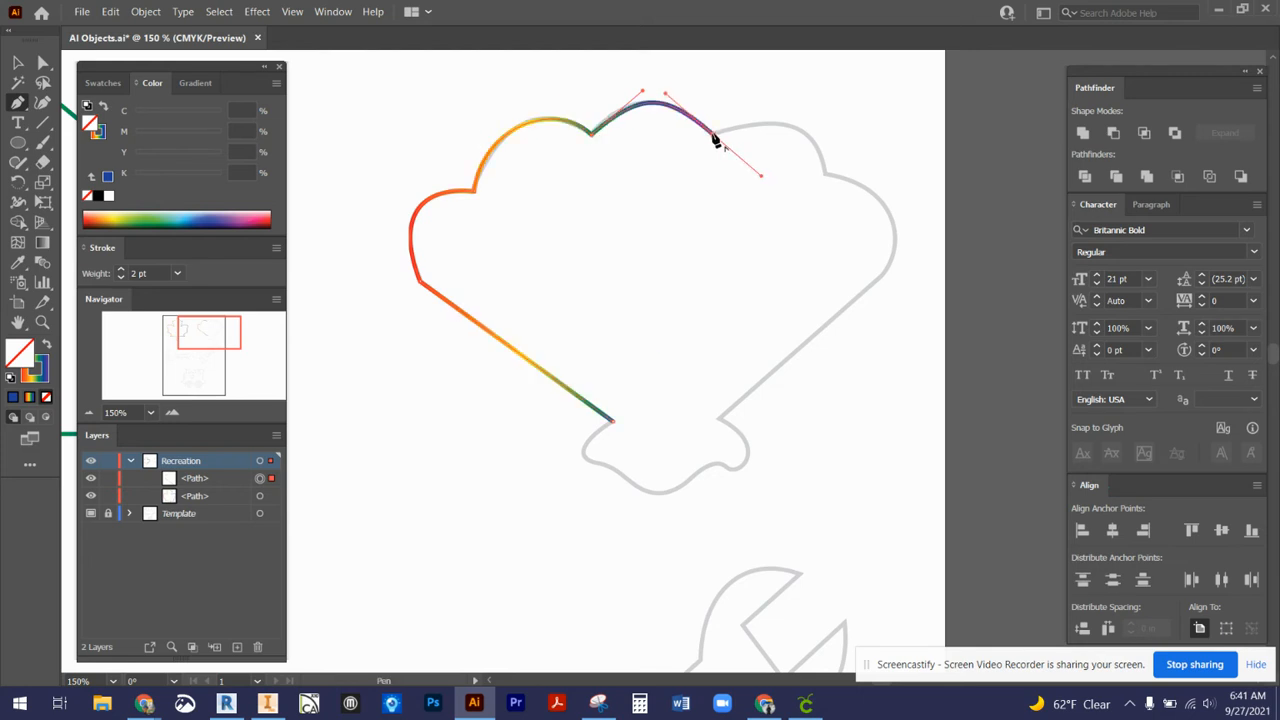
drag(714, 136, 796, 114)
drag(828, 181, 837, 224)
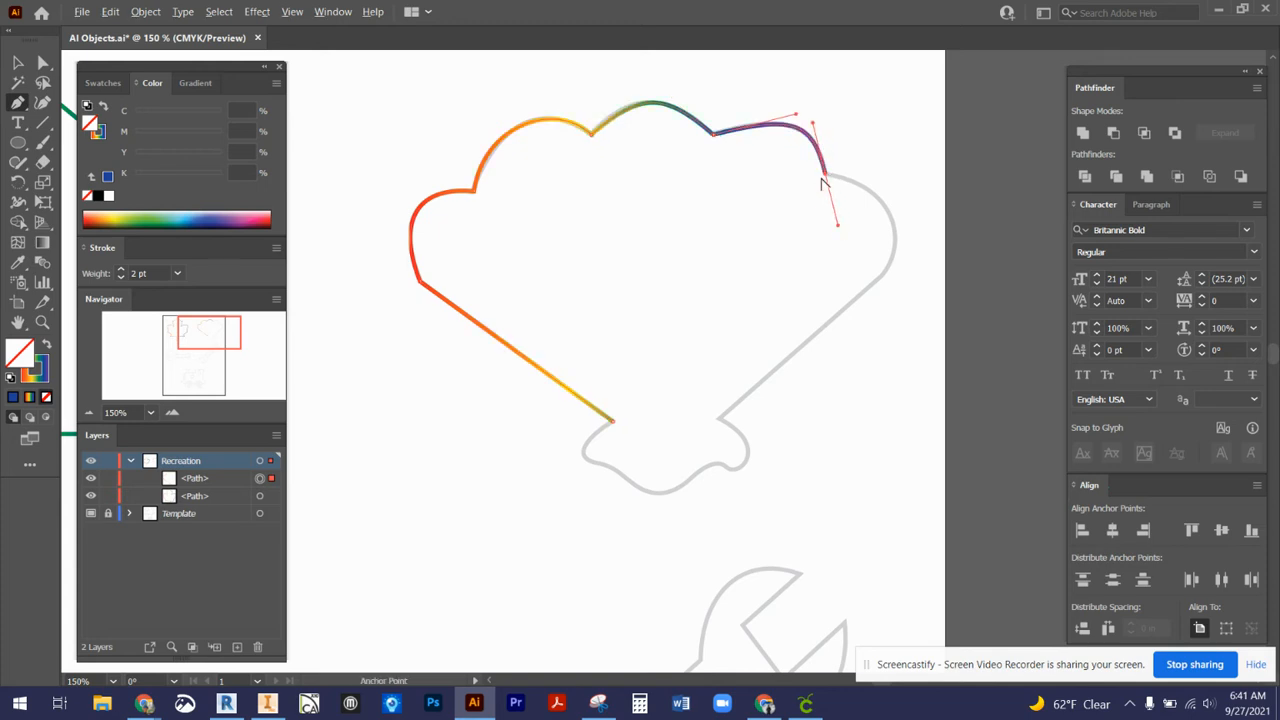
Step: Trace the shell's rightmost scallop to the right corner and continue along the straight lower-right edge to the base
click(826, 177)
drag(891, 188, 896, 183)
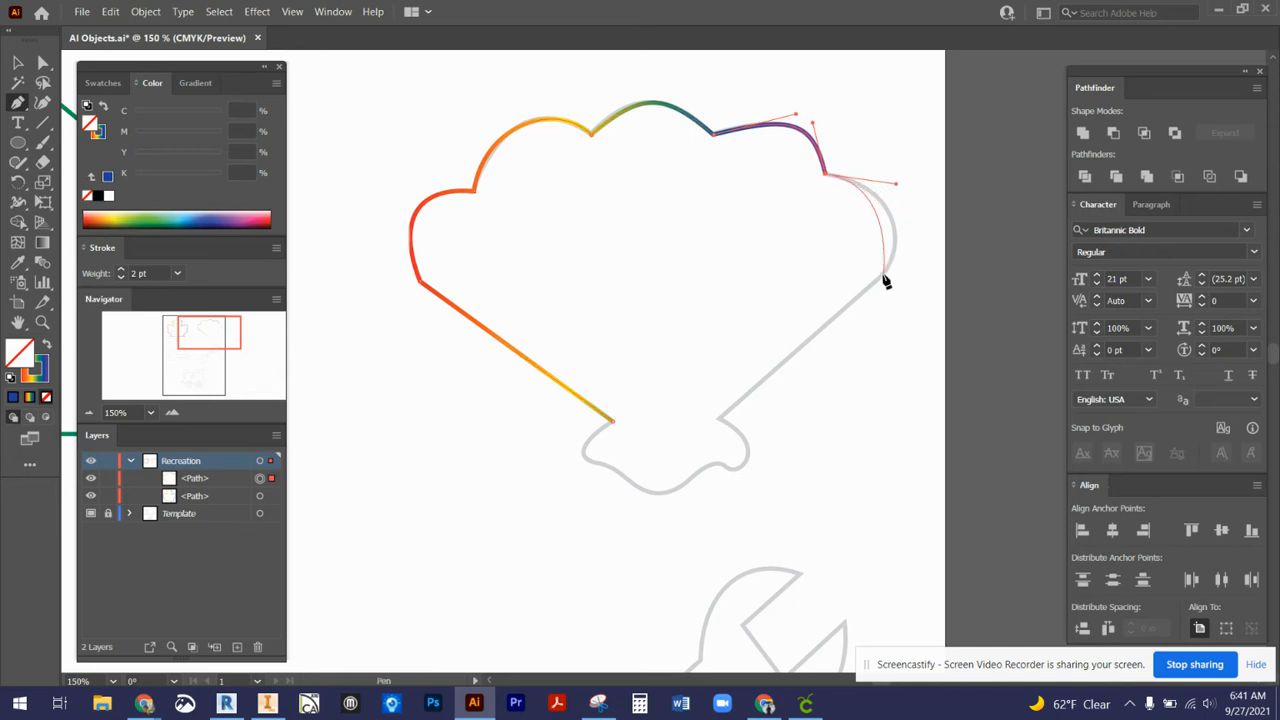
drag(884, 276, 858, 308)
click(884, 276)
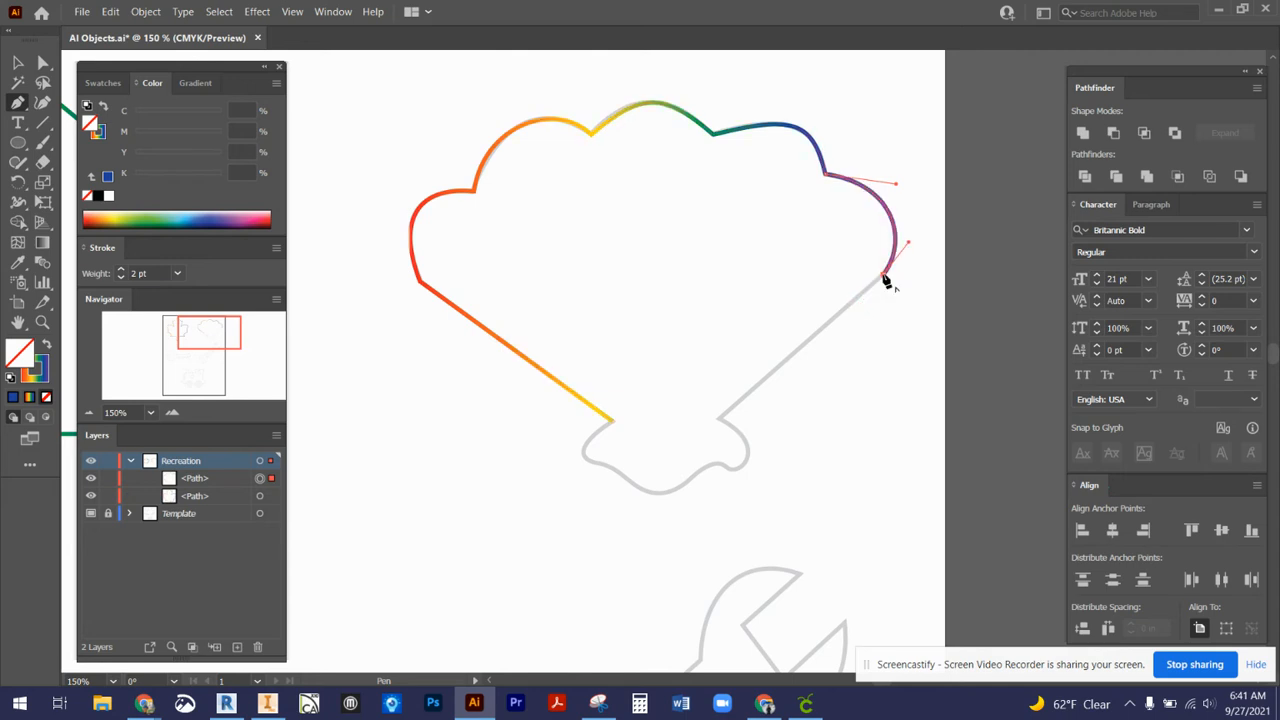
click(720, 420)
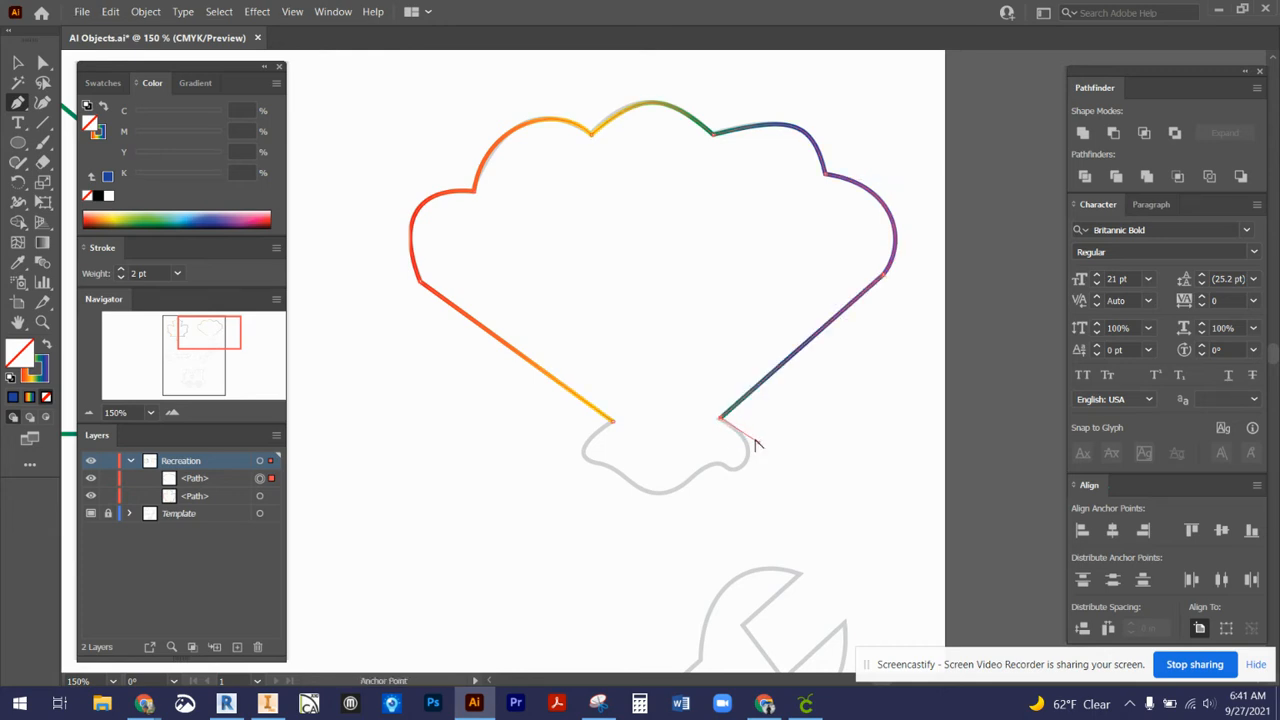
Step: Trace the right lobe of the shell's base and its rounded bottom bulge with curved Pen segments
mouse_move(720, 420)
mouse_down()
mouse_move(759, 442)
mouse_move(723, 469)
mouse_move(702, 465)
mouse_up()
click(728, 470)
drag(694, 475, 676, 492)
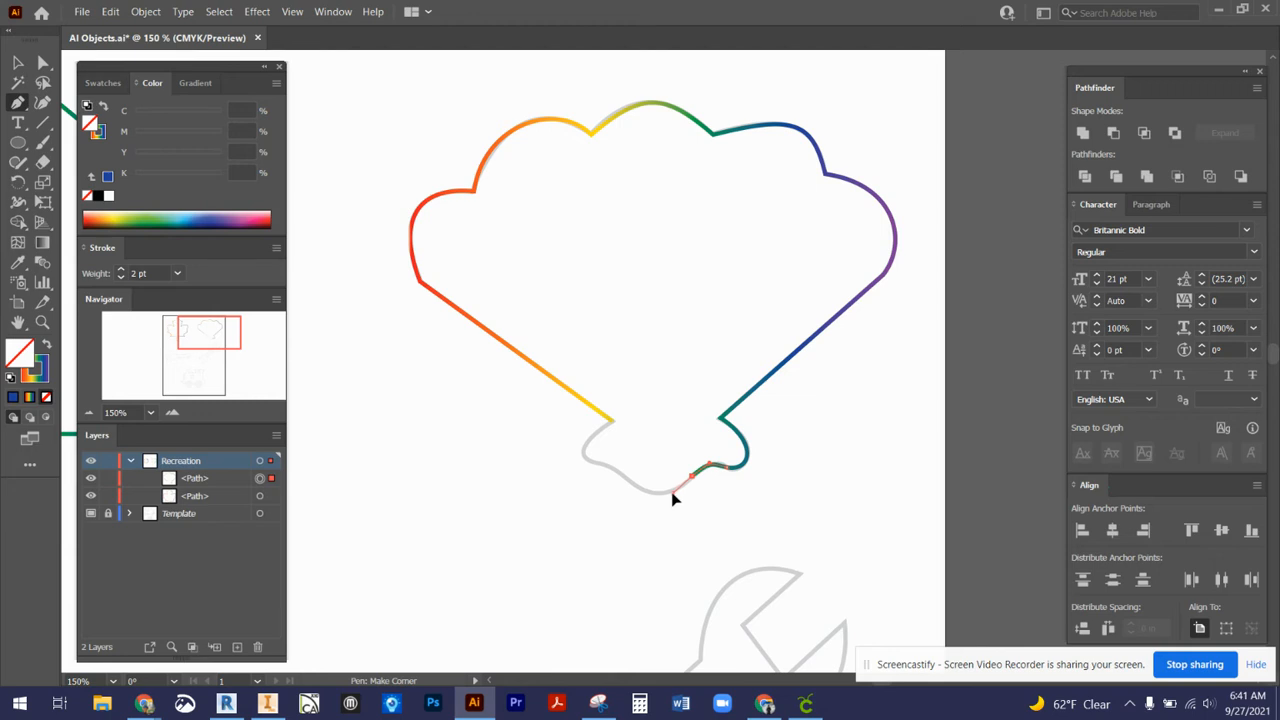
click(673, 494)
drag(628, 481, 597, 458)
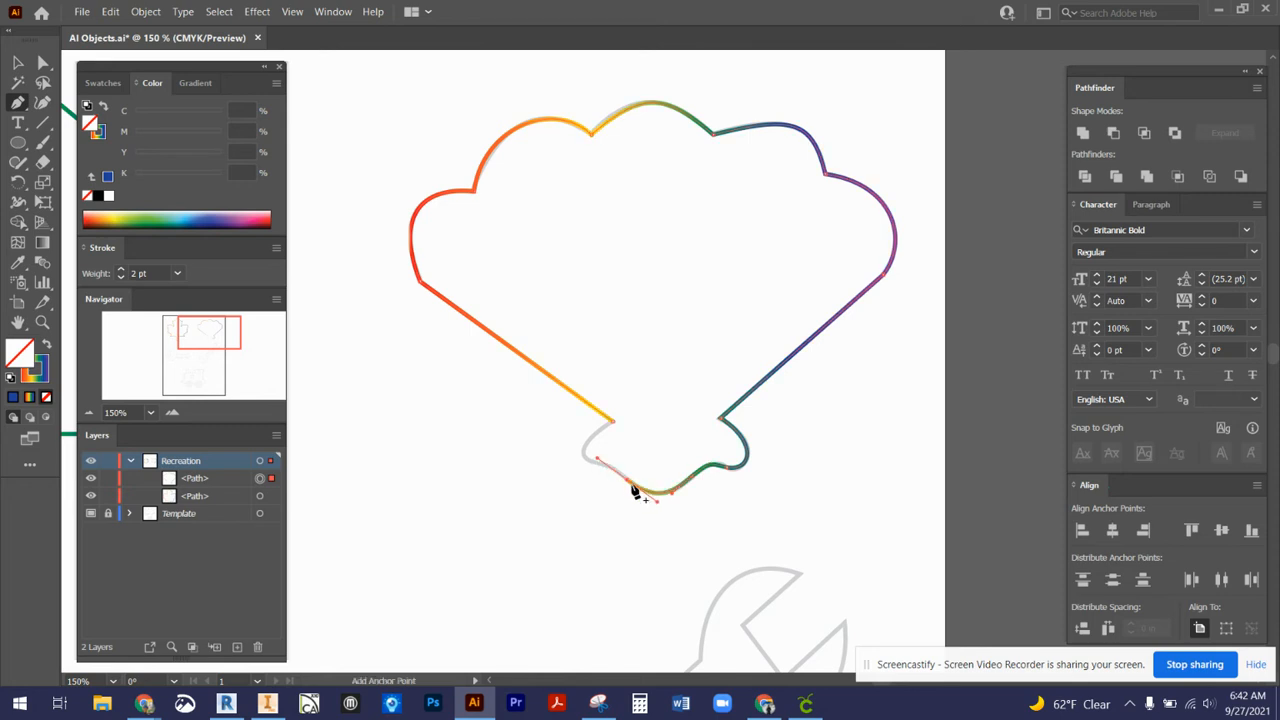
Step: Trace the left lobe of the shell's base, close the path at its starting point and deselect it
click(627, 481)
drag(597, 462, 598, 470)
drag(599, 463, 583, 461)
drag(582, 461, 582, 461)
drag(613, 422, 652, 390)
drag(653, 399, 654, 396)
click(16, 62)
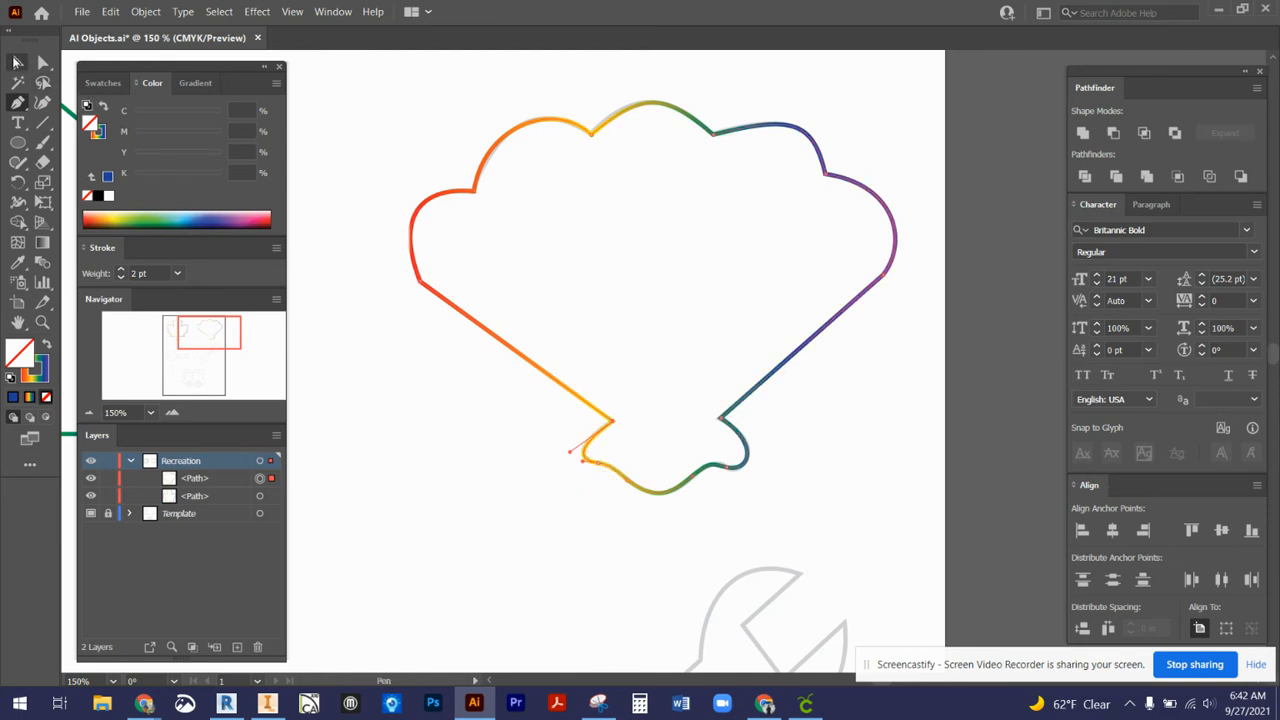
click(16, 62)
click(380, 127)
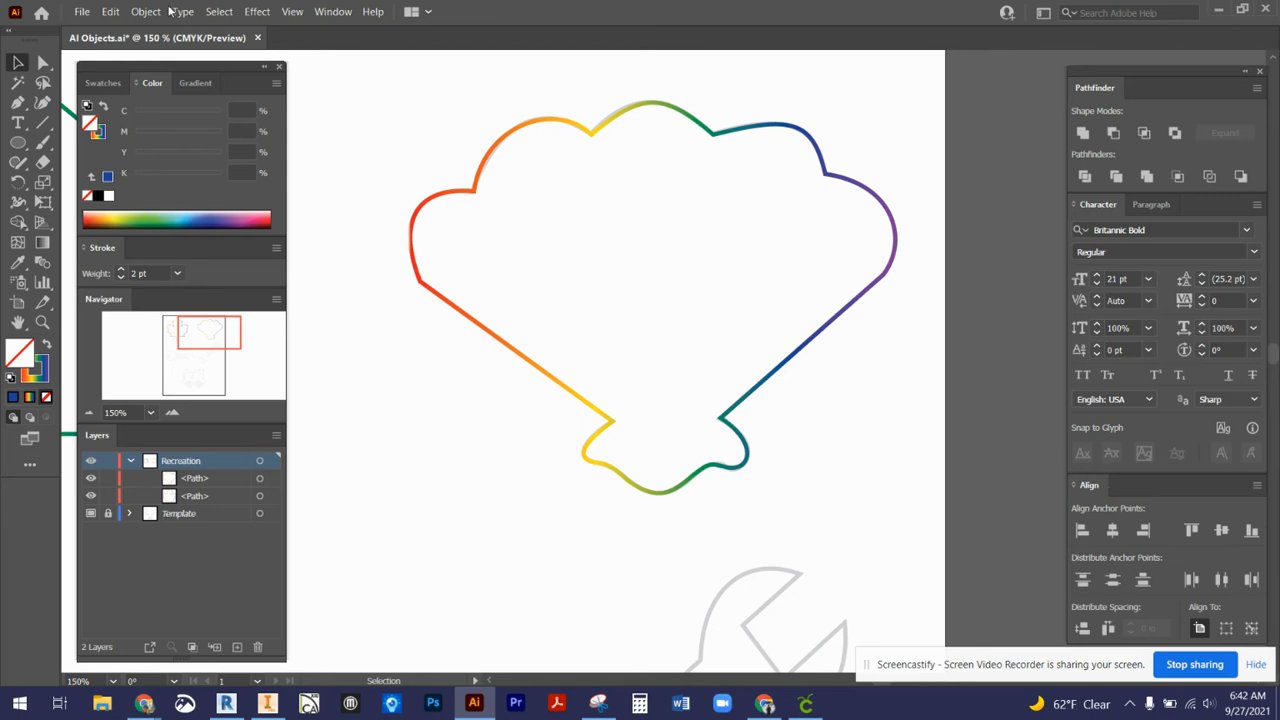
Step: Reshape the shell's top scallop with the Direct Selection tool so its left side follows the template
click(43, 62)
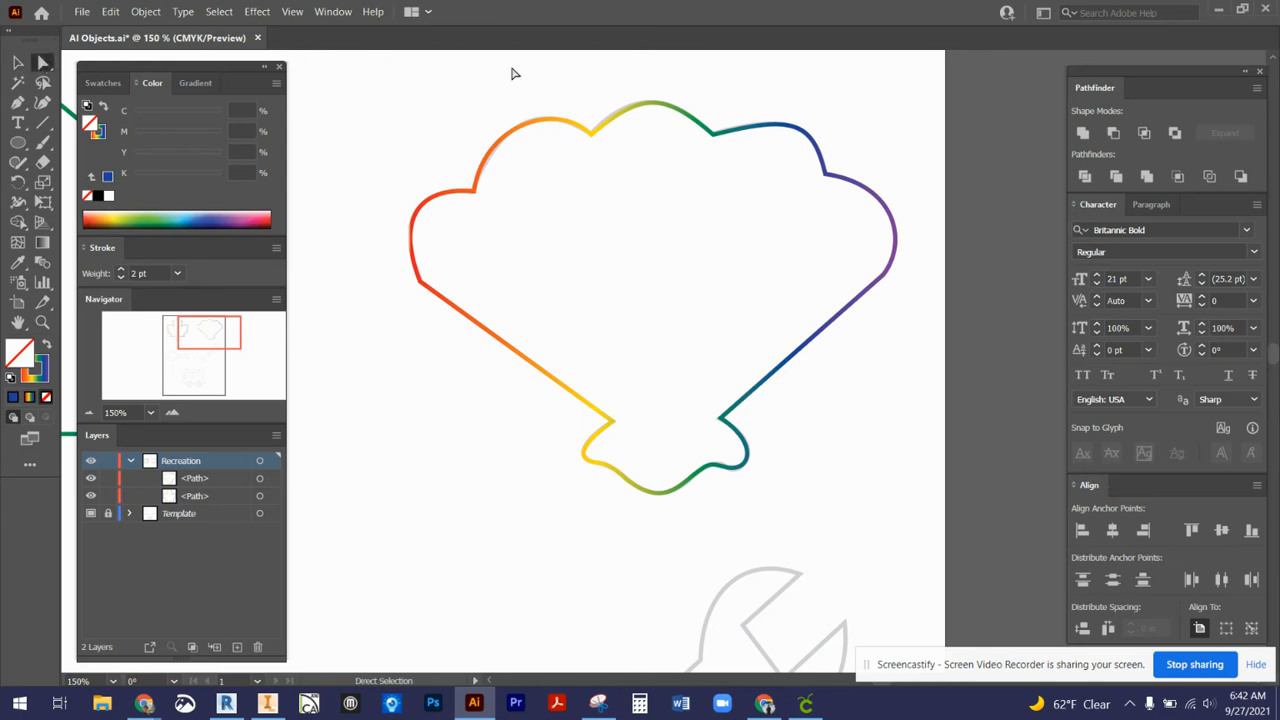
click(618, 115)
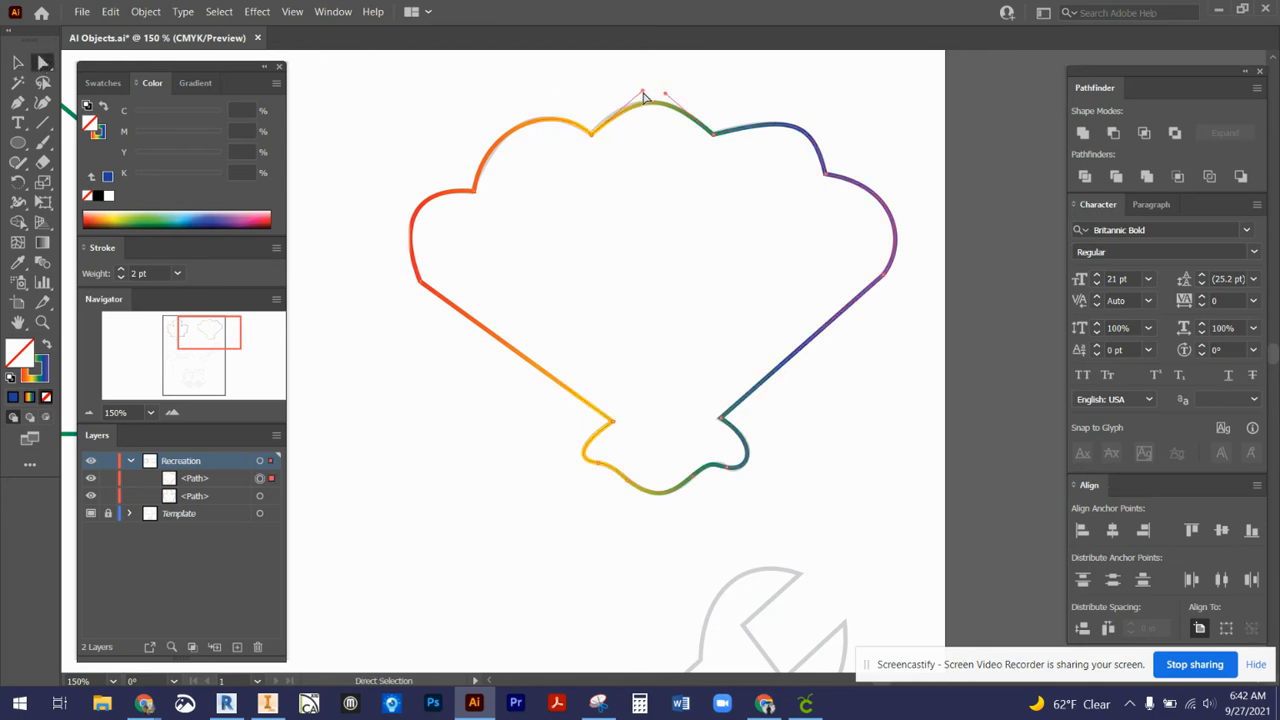
drag(644, 91, 635, 87)
click(651, 245)
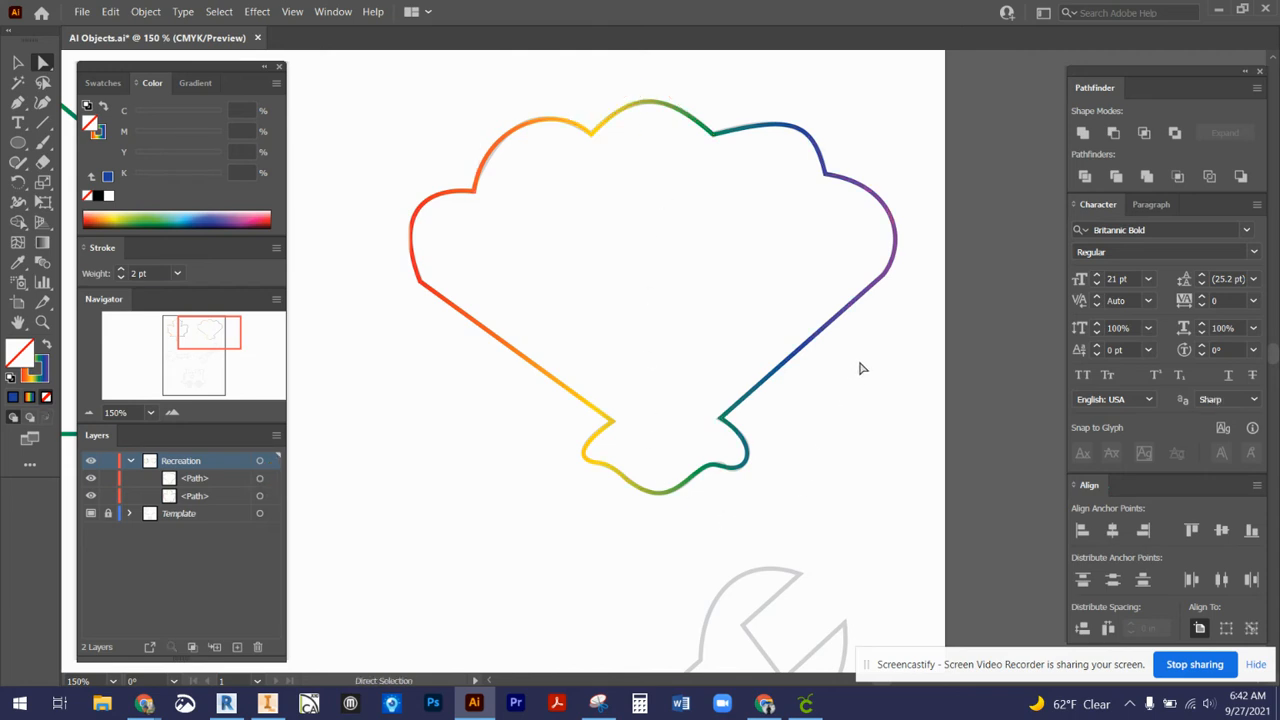
Step: Adjust the curve handles of the right lobe on the shell's base to match the template
click(737, 473)
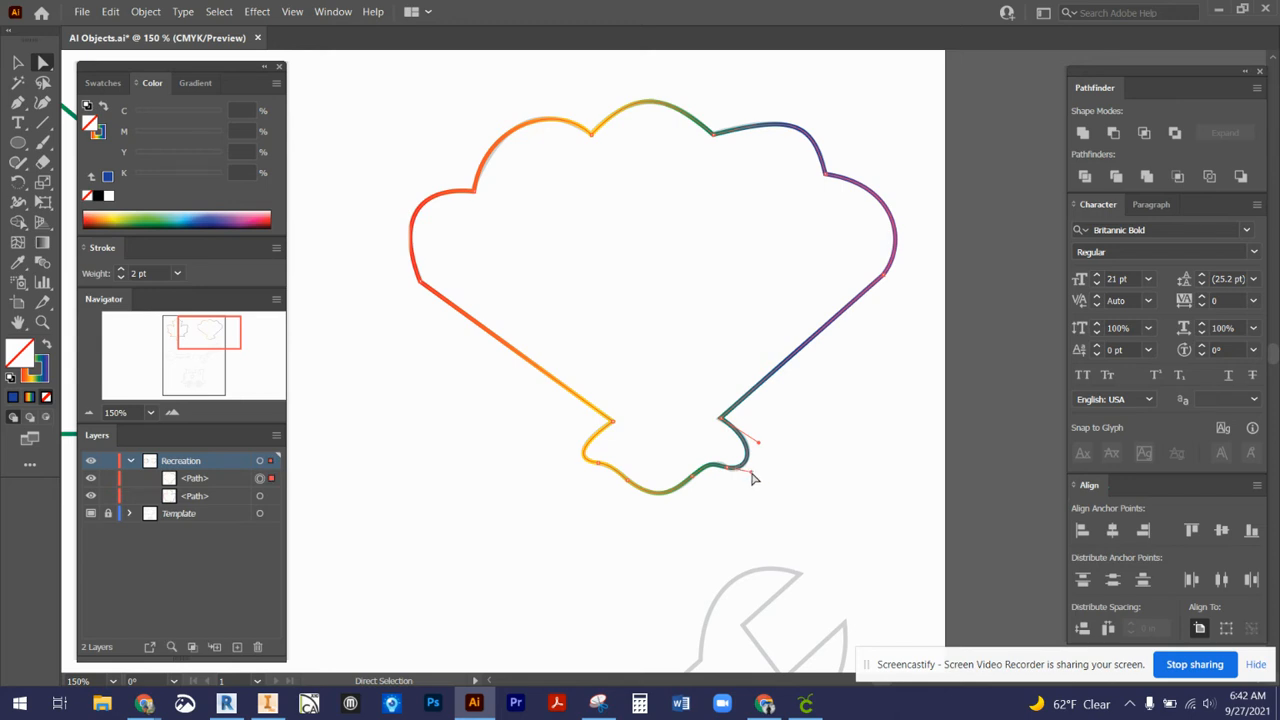
drag(753, 478, 752, 483)
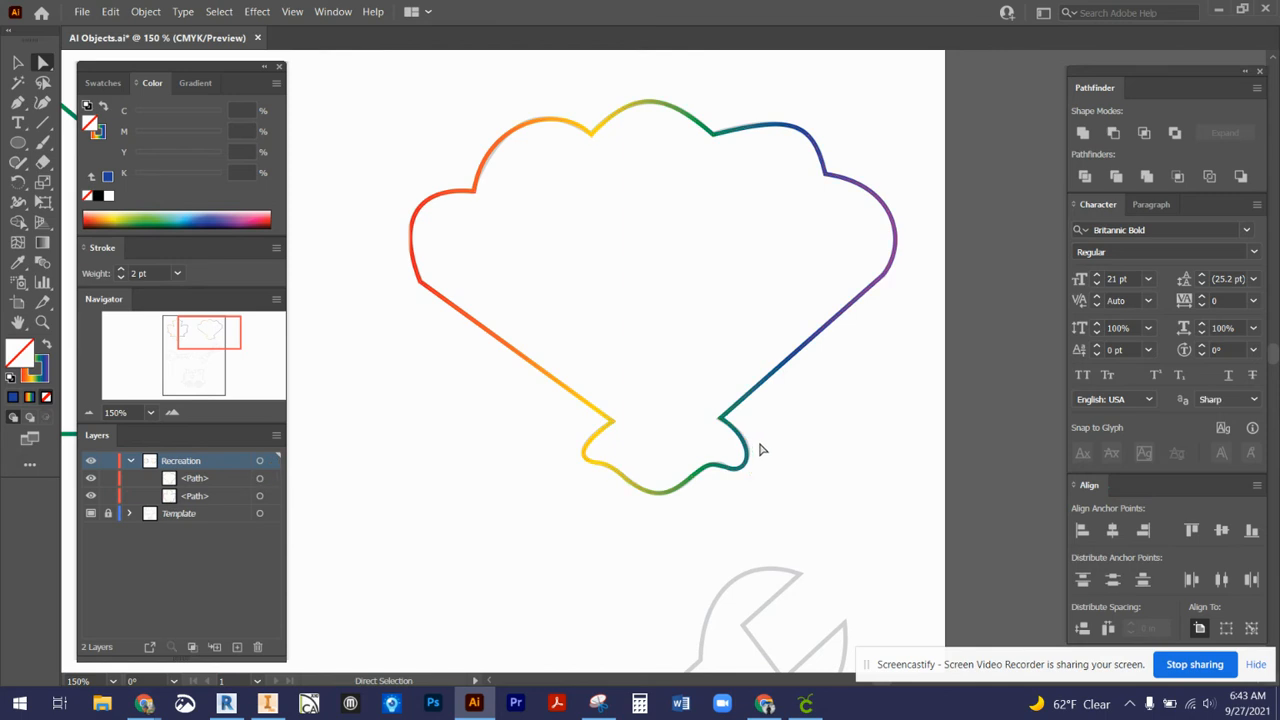
drag(760, 449, 755, 452)
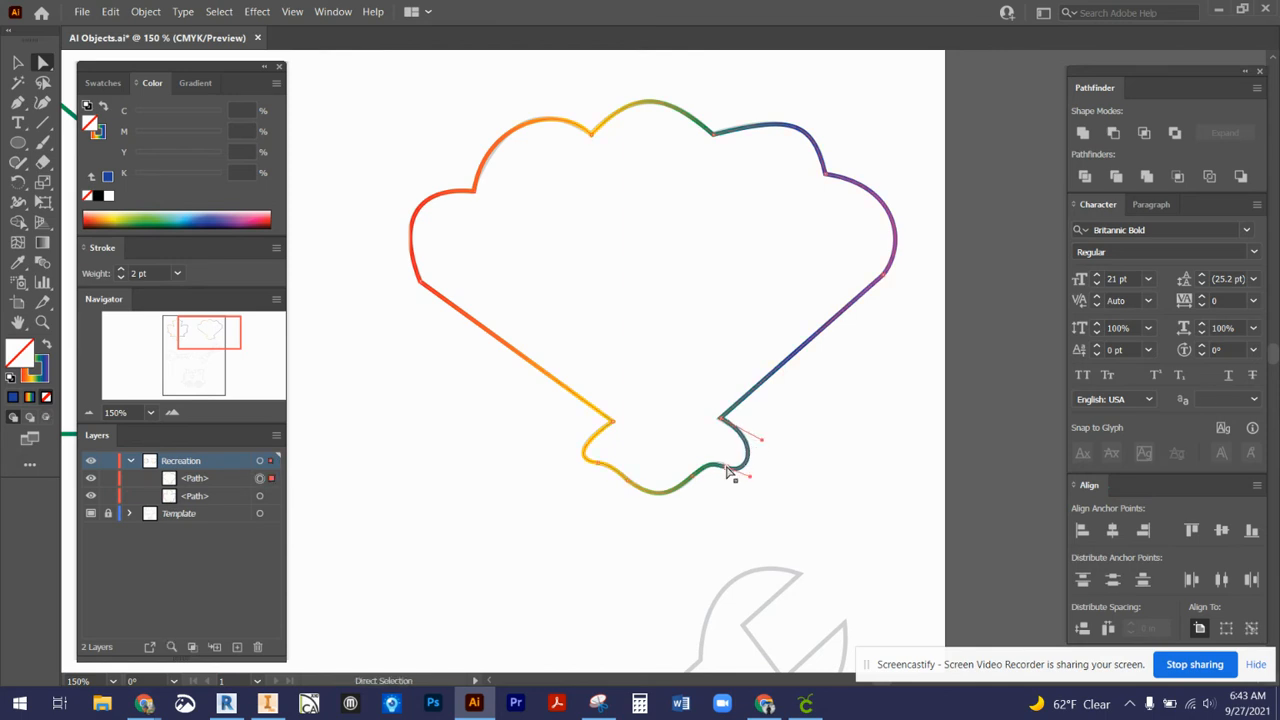
drag(714, 469, 716, 444)
click(846, 487)
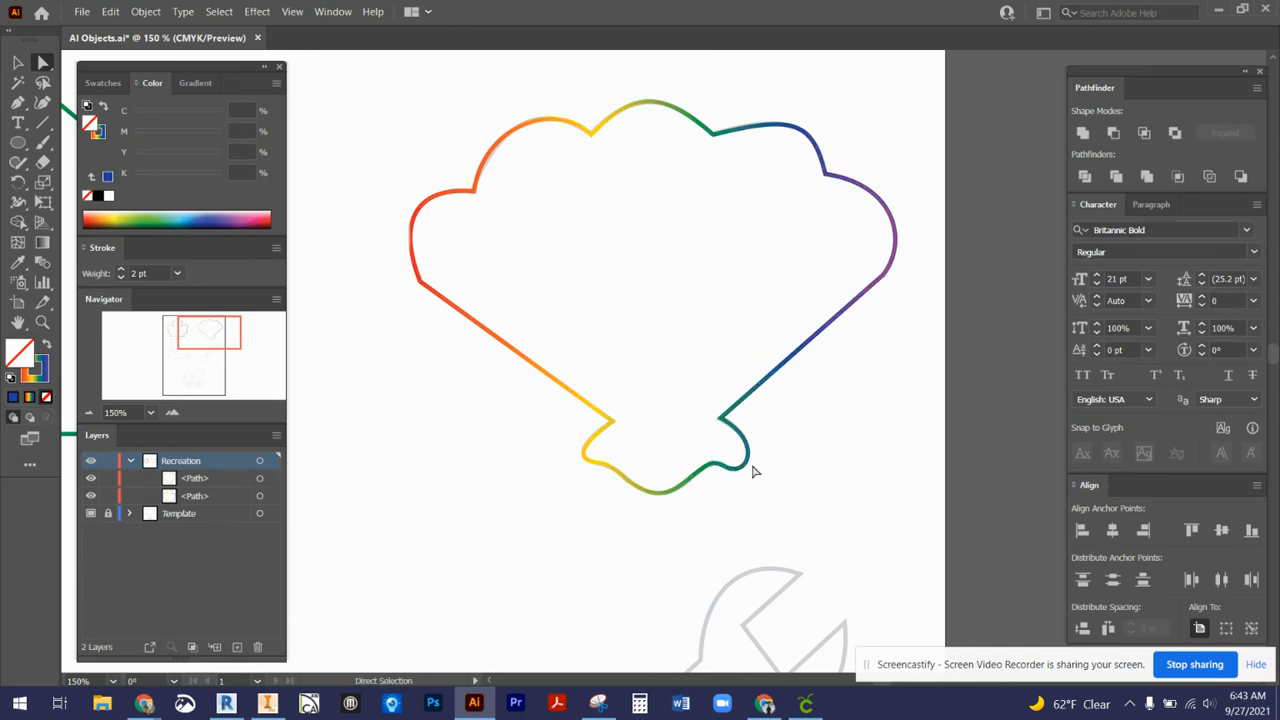
Step: Adjust the left handle of the shell's upper-left scallop to match the template and deselect the path
click(492, 160)
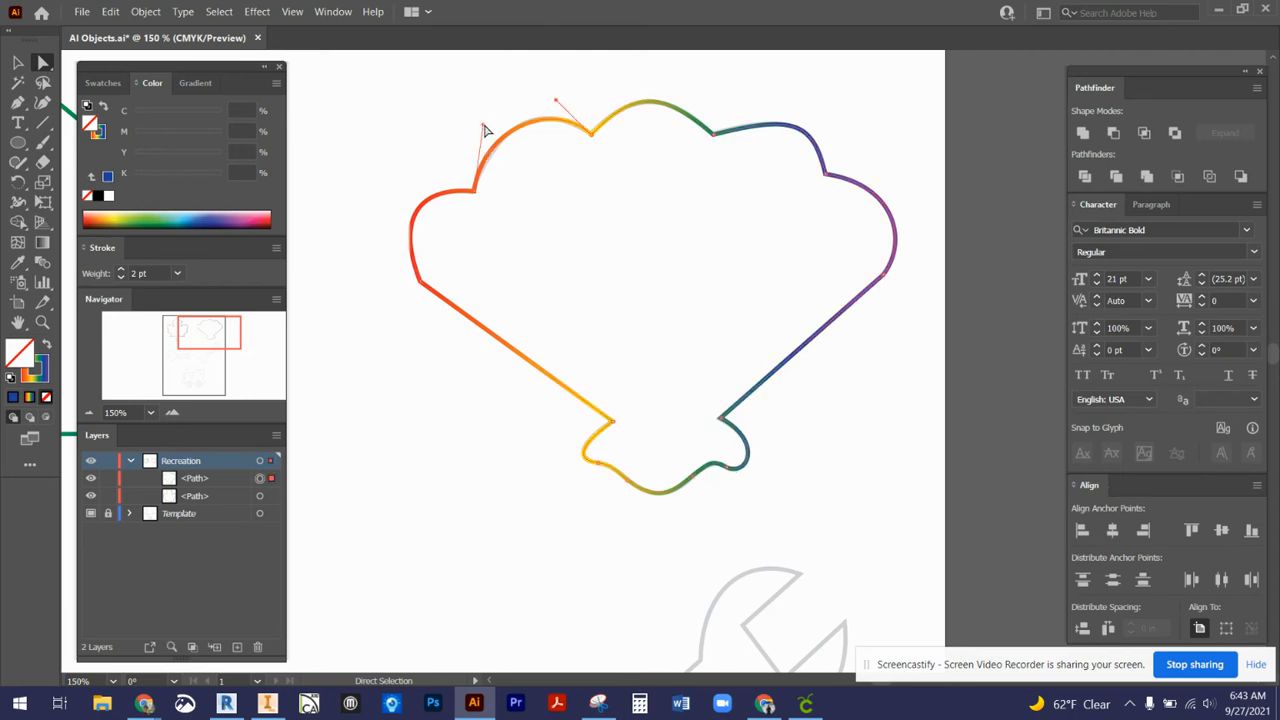
drag(485, 130, 493, 121)
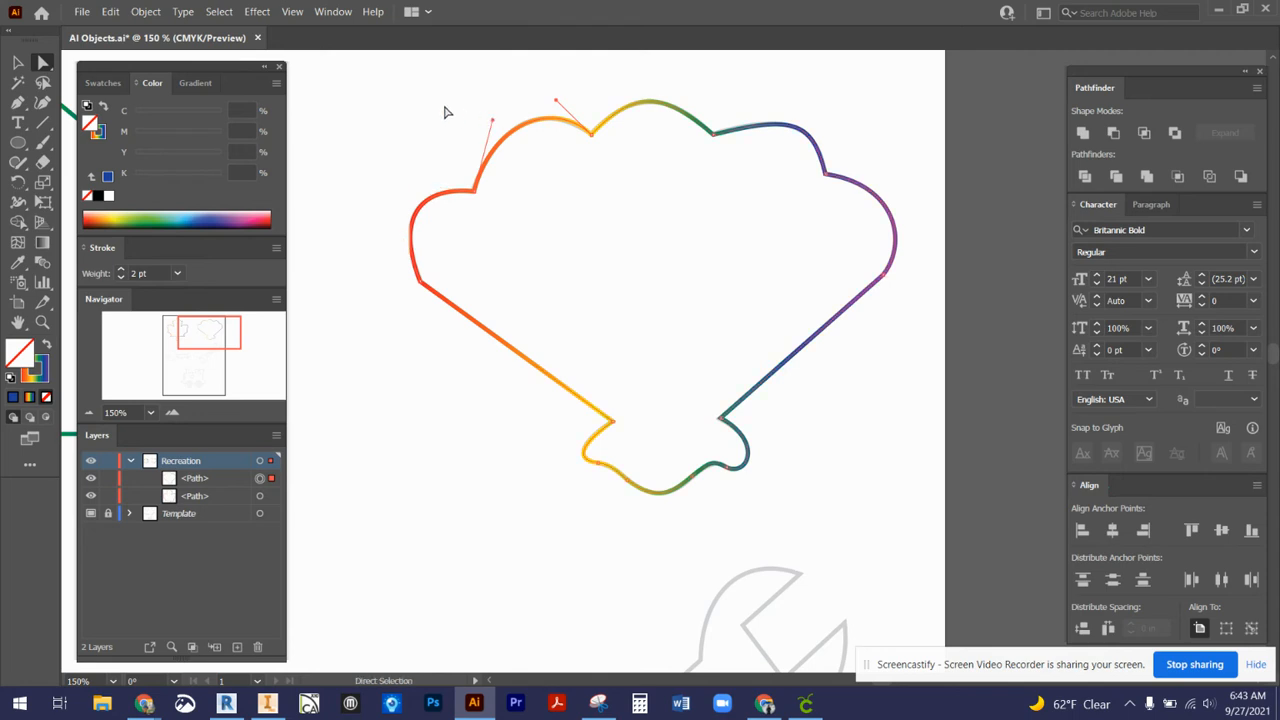
click(353, 128)
Step: Bring the key template into view and activate the Ellipse tool
drag(200, 334, 176, 353)
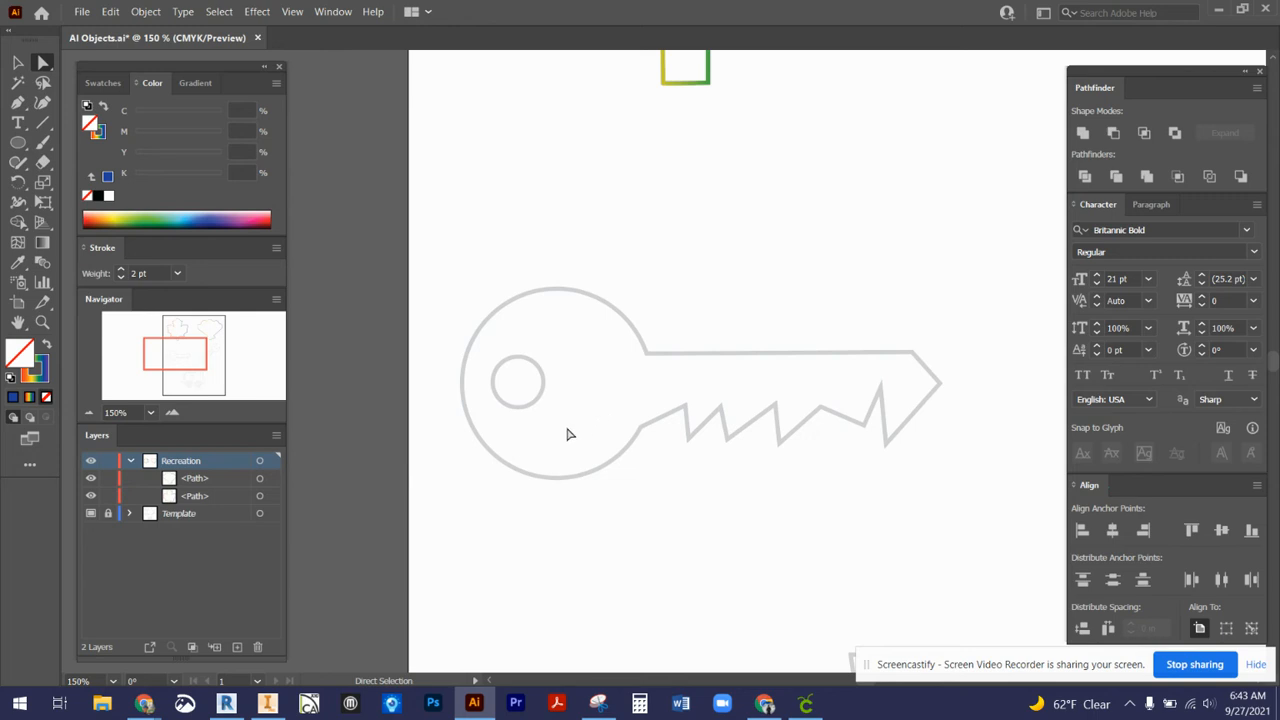
click(19, 145)
drag(19, 145, 110, 191)
drag(552, 384, 651, 458)
key(alt+space)
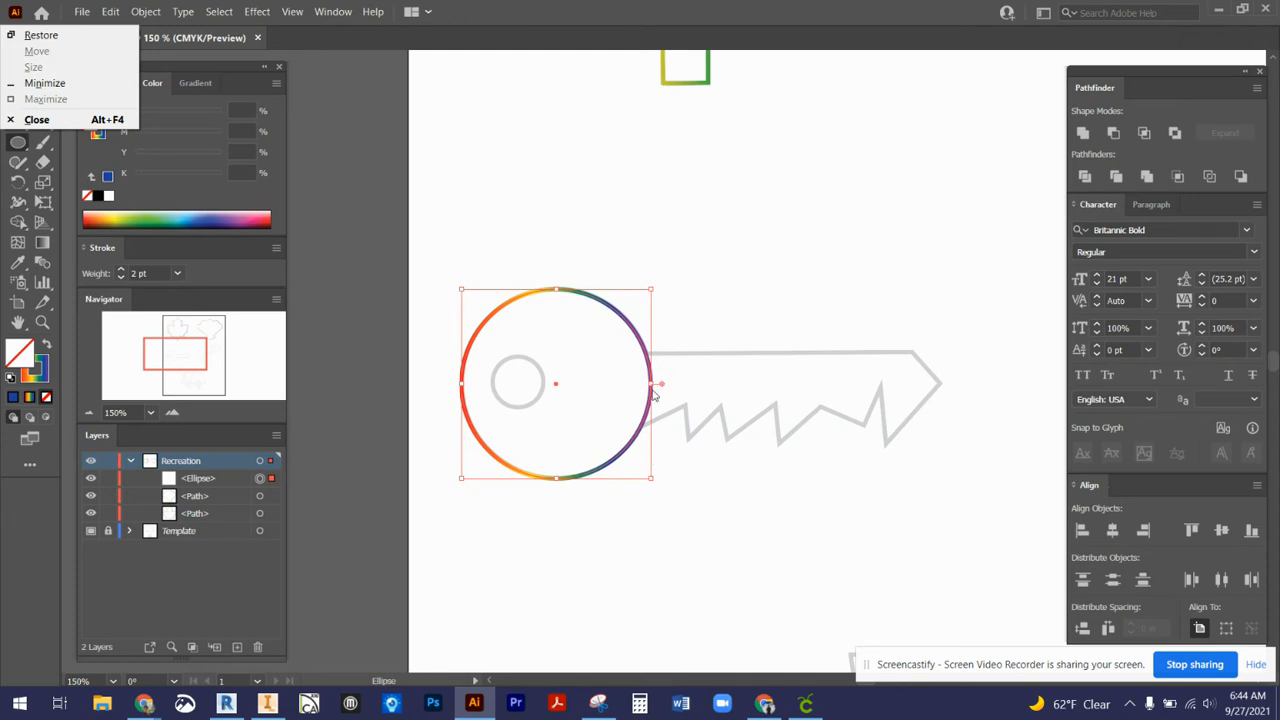
click(690, 414)
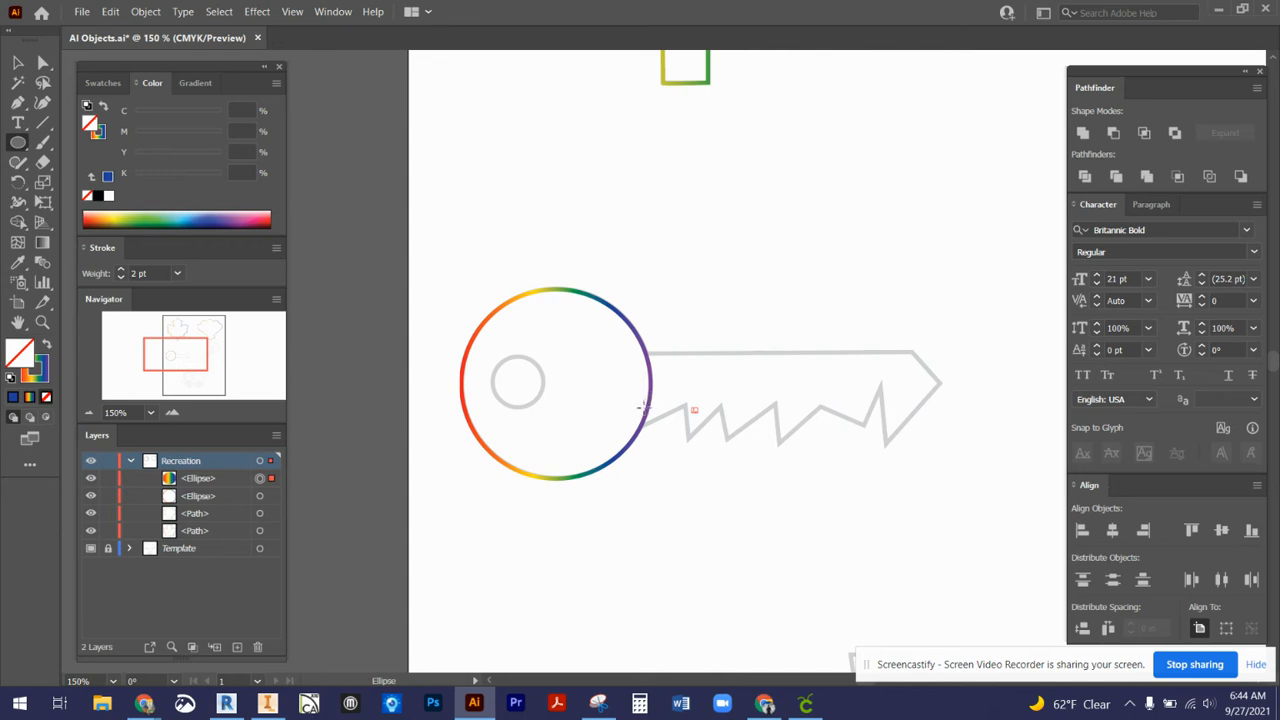
key(Delete)
key(ctrl+z)
key(ctrl+z)
key(ctrl+z)
drag(646, 359, 657, 366)
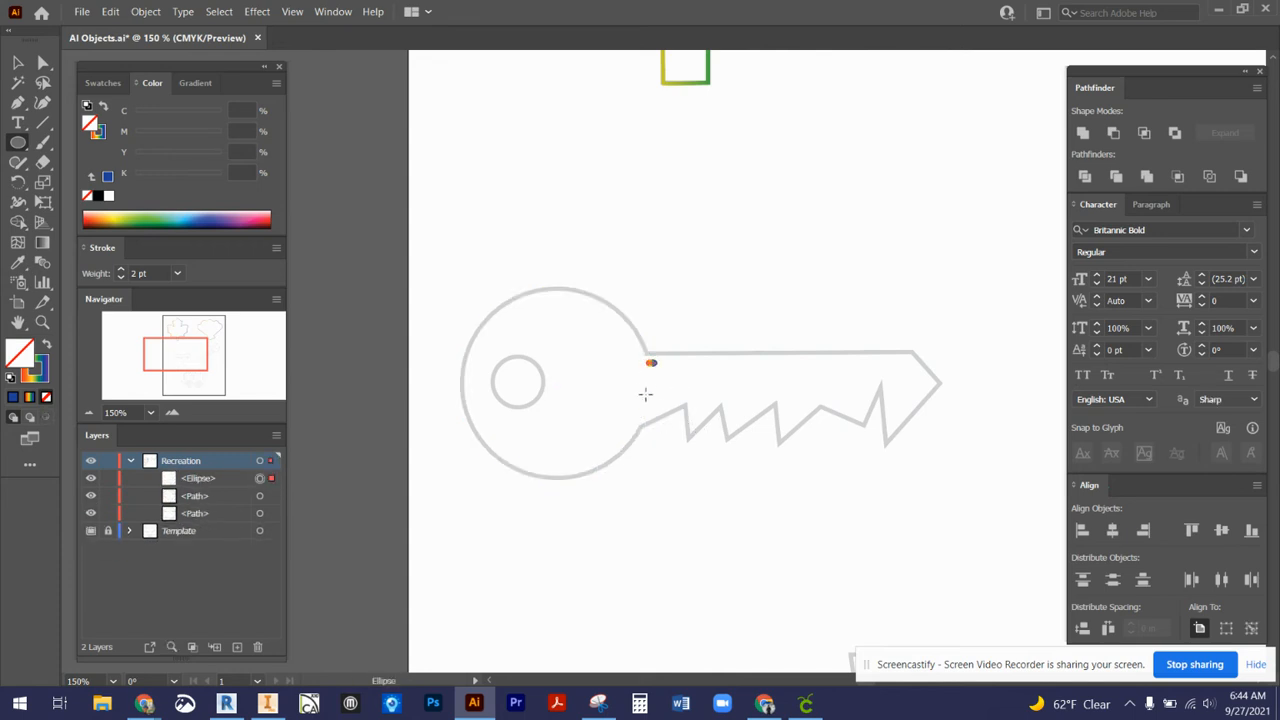
key(Delete)
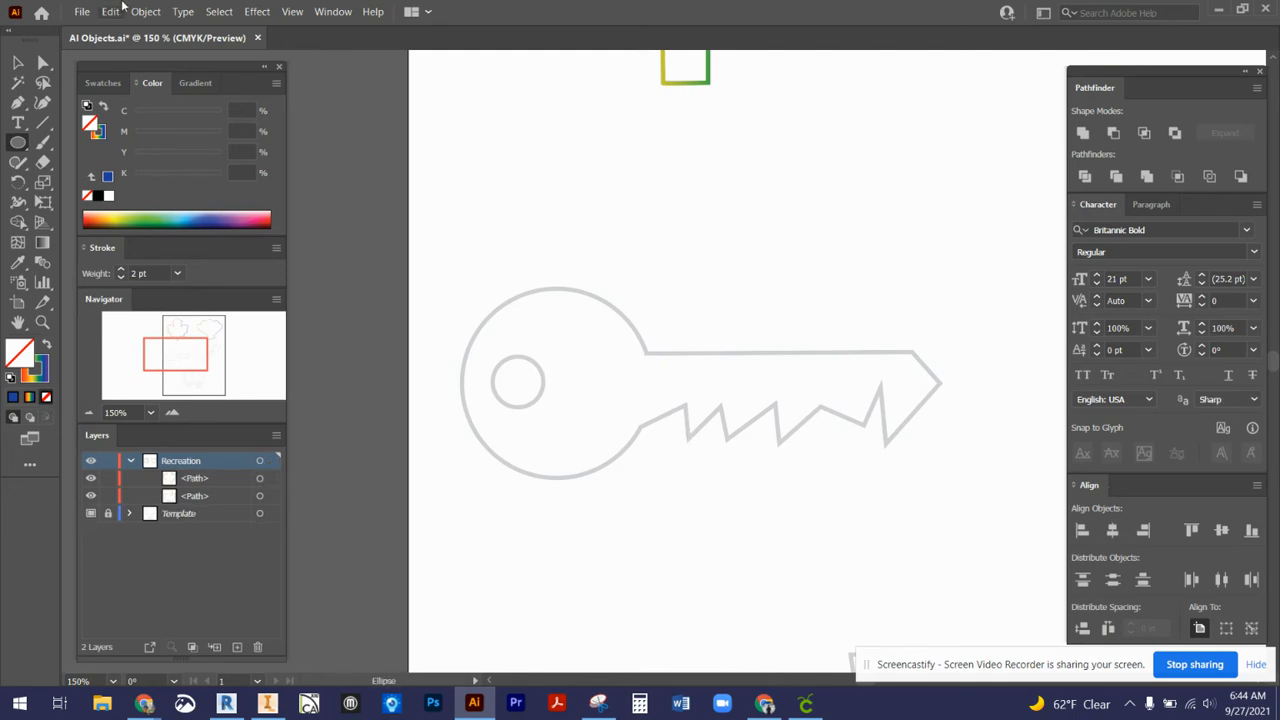
click(112, 11)
click(145, 29)
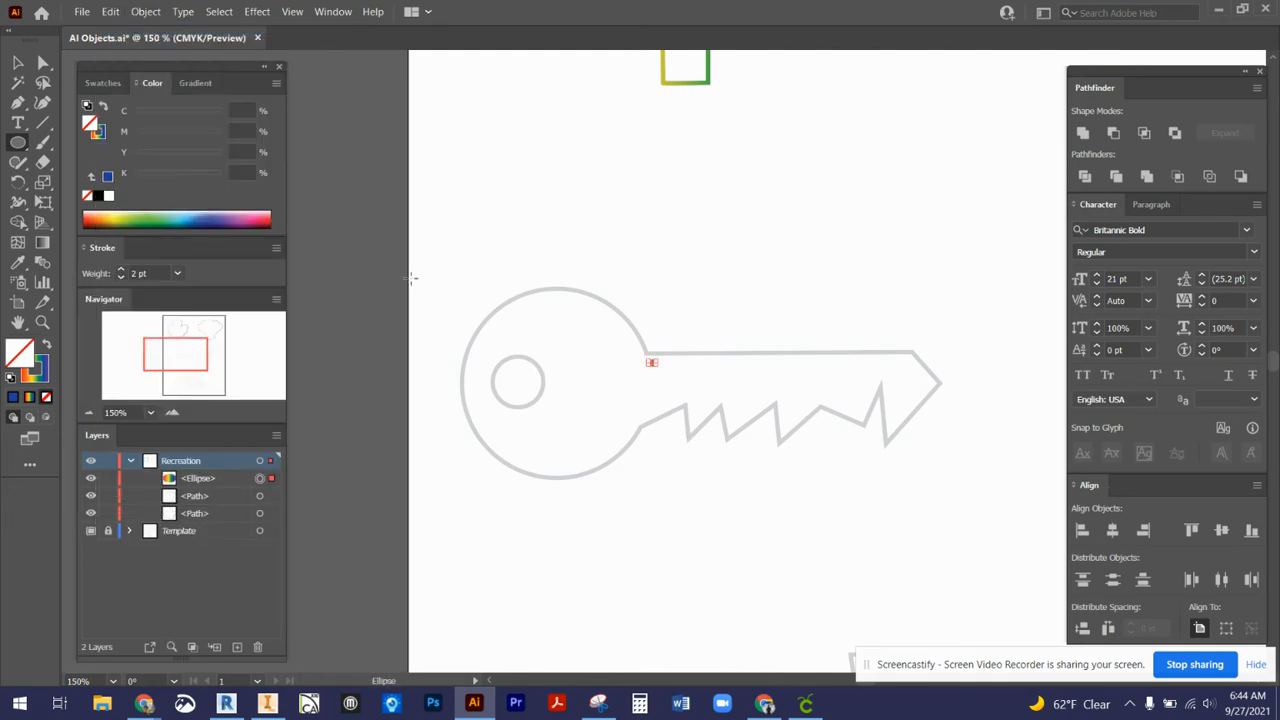
key(Delete)
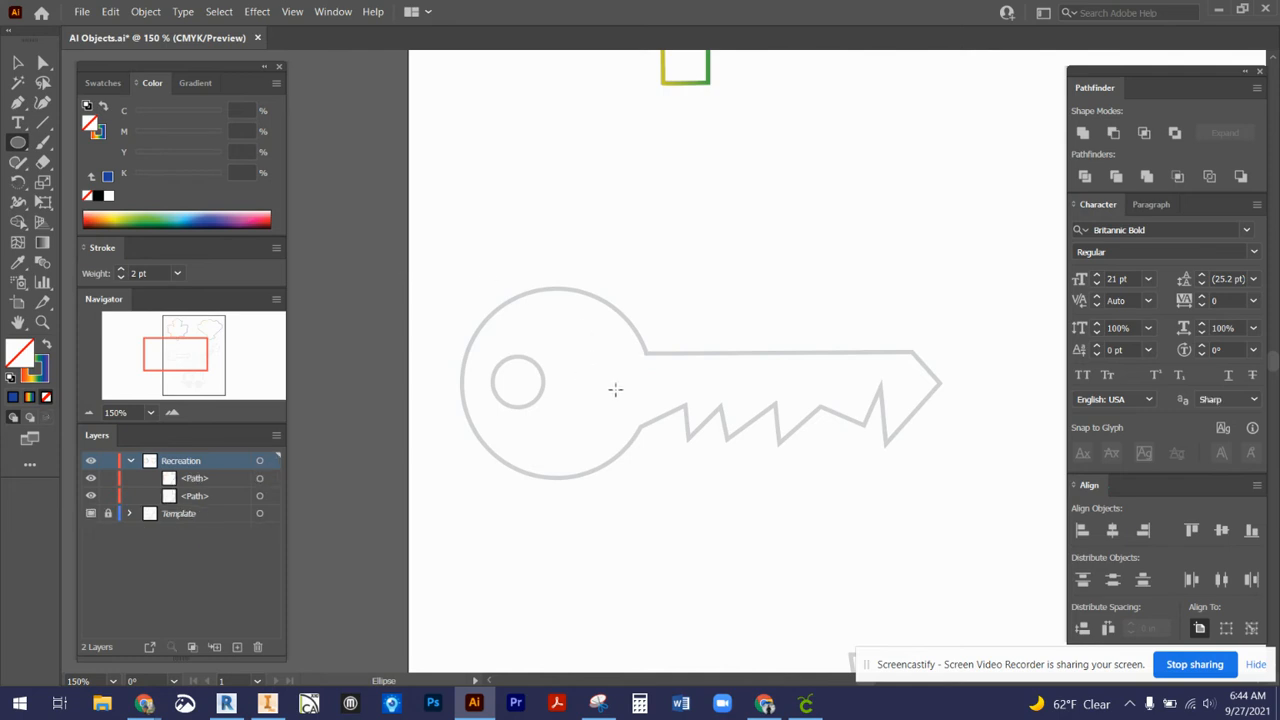
Step: Draw a circle fitted to the key's round head and a second one, about 0.36 in across, over its hole
drag(552, 381, 651, 458)
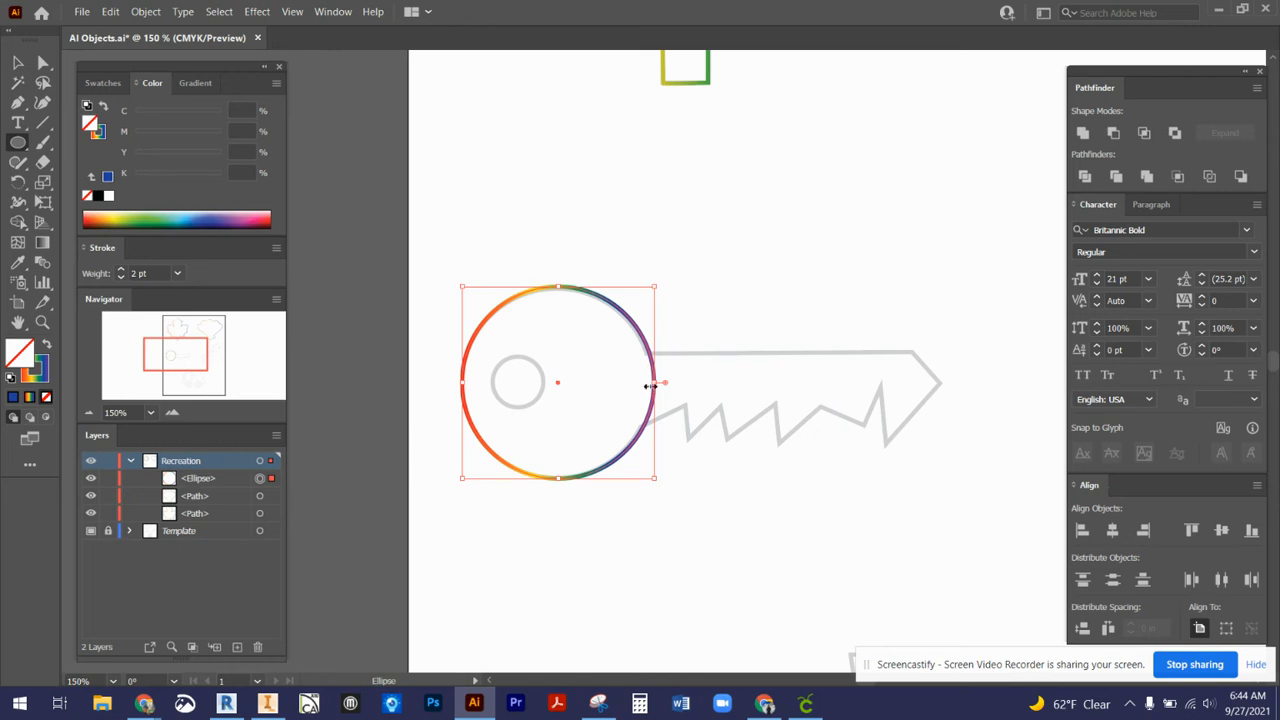
drag(656, 286, 652, 290)
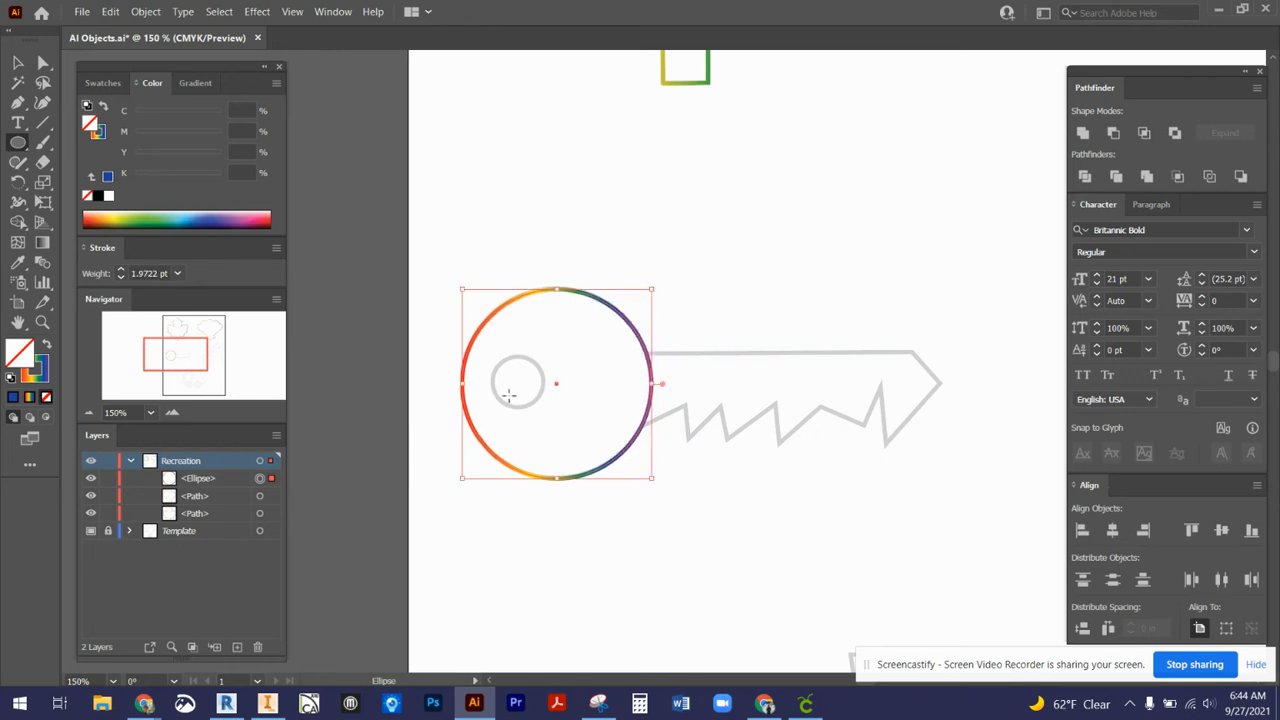
drag(515, 378, 536, 406)
key(alt+space)
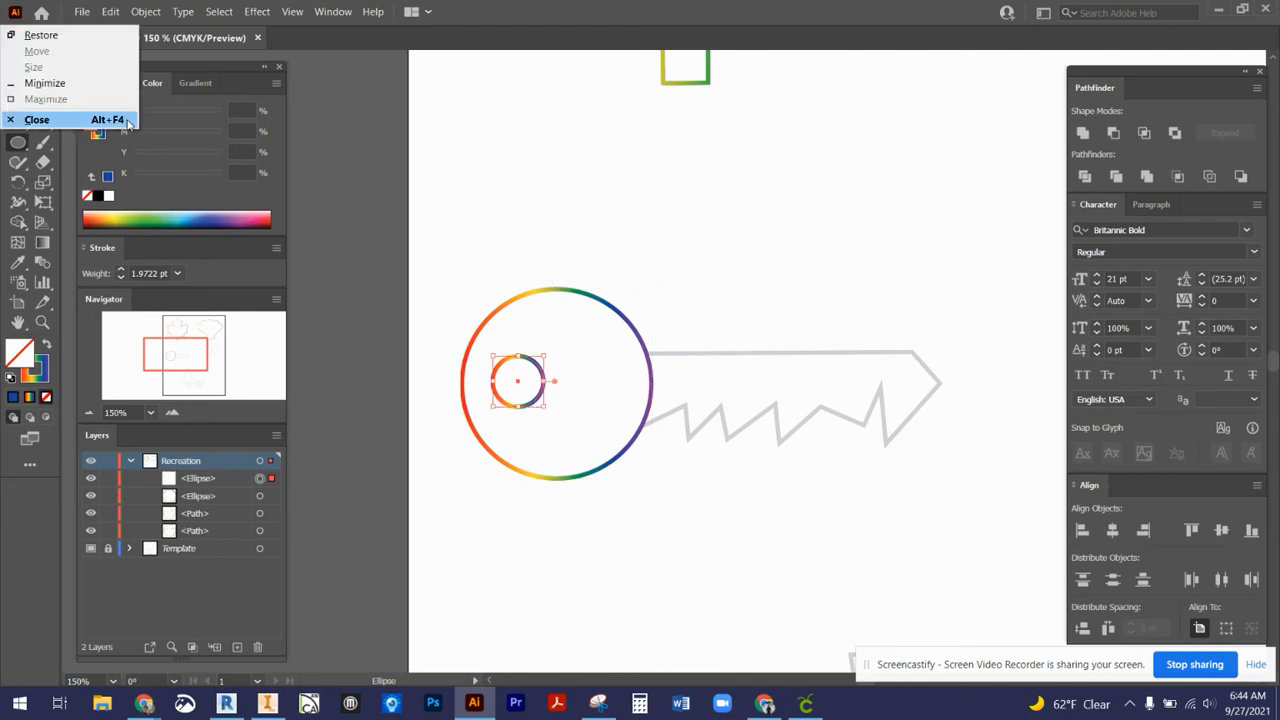
click(463, 215)
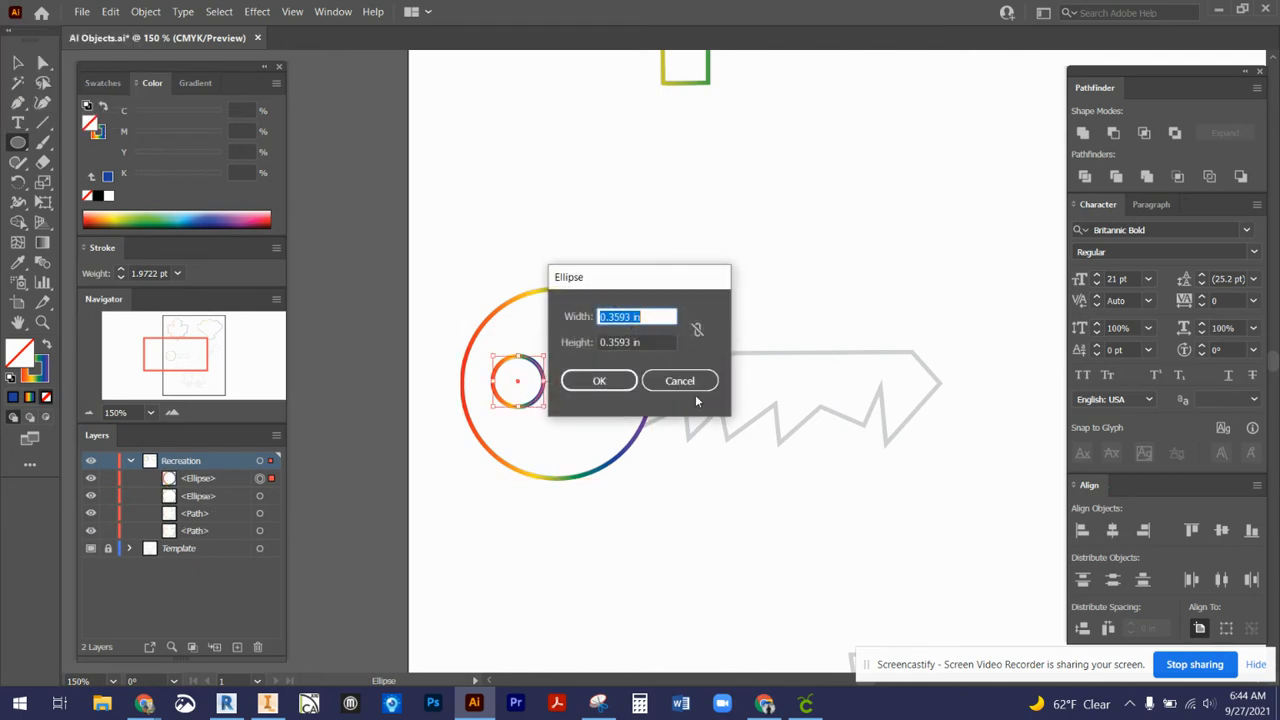
click(688, 384)
click(19, 103)
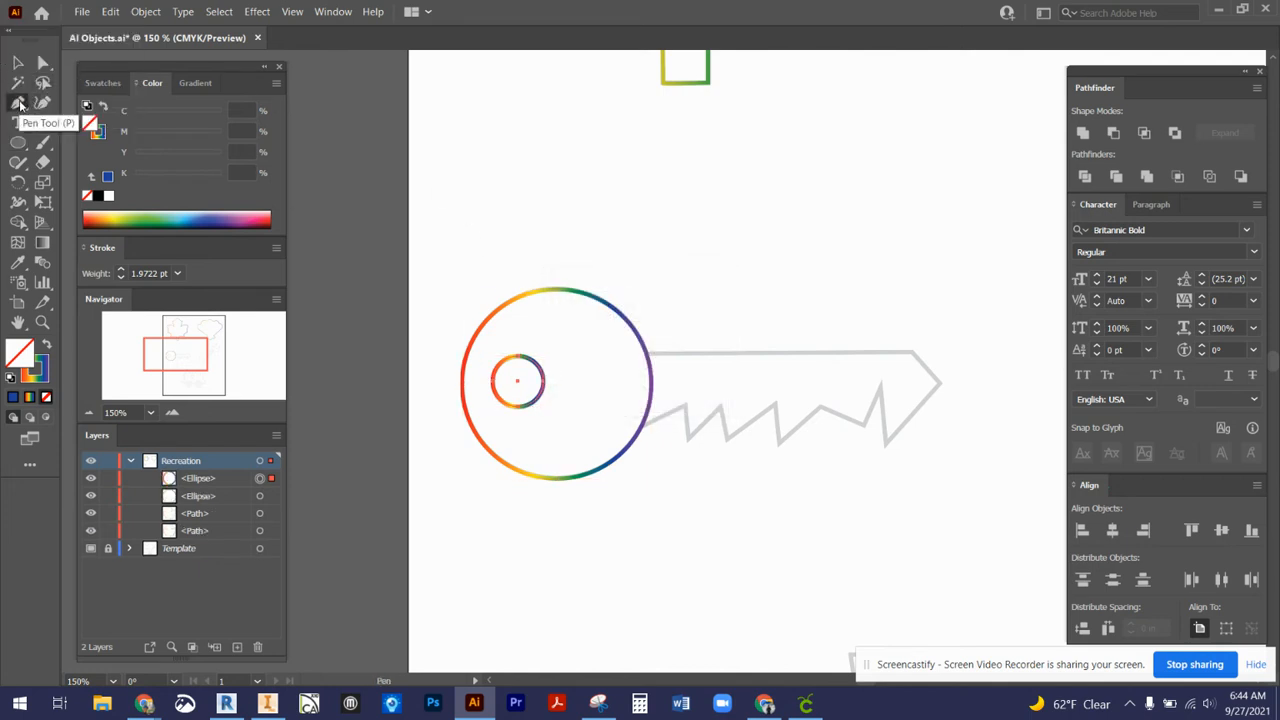
click(17, 63)
click(648, 320)
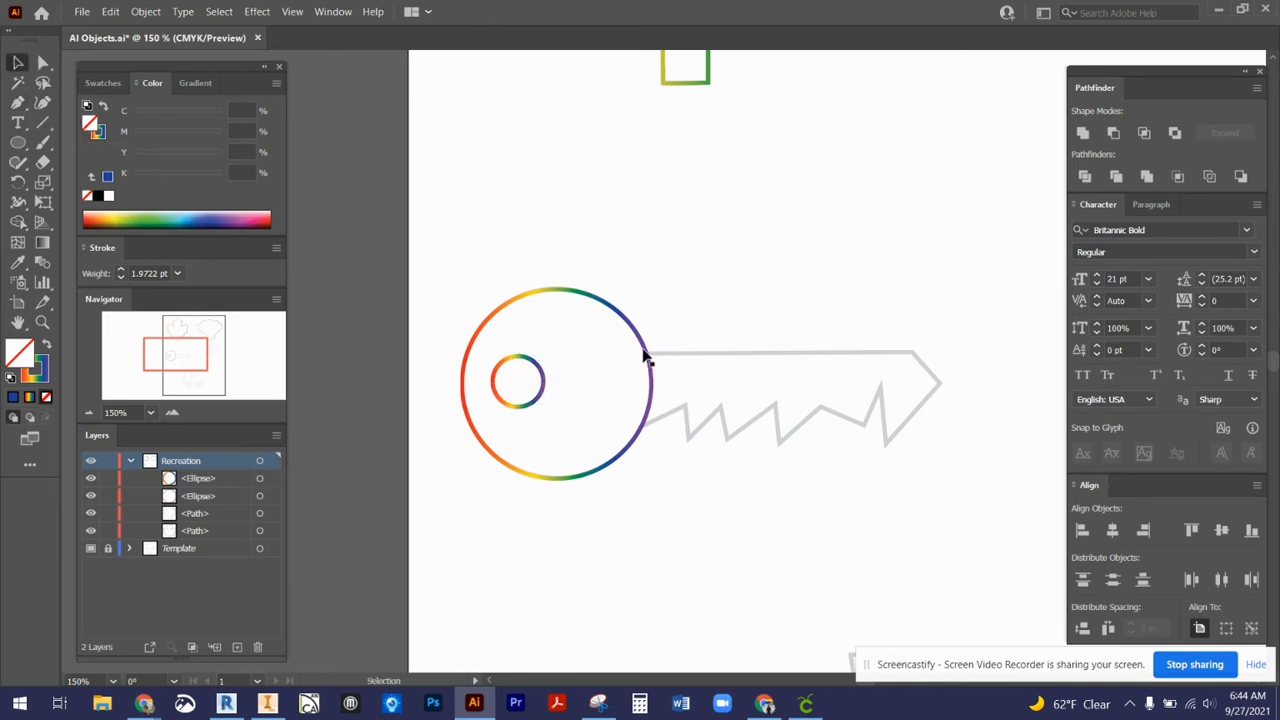
Step: Add anchor points with the Pen tool to the key's outer circle where the shaft's lower and upper edges meet it
click(646, 356)
click(20, 103)
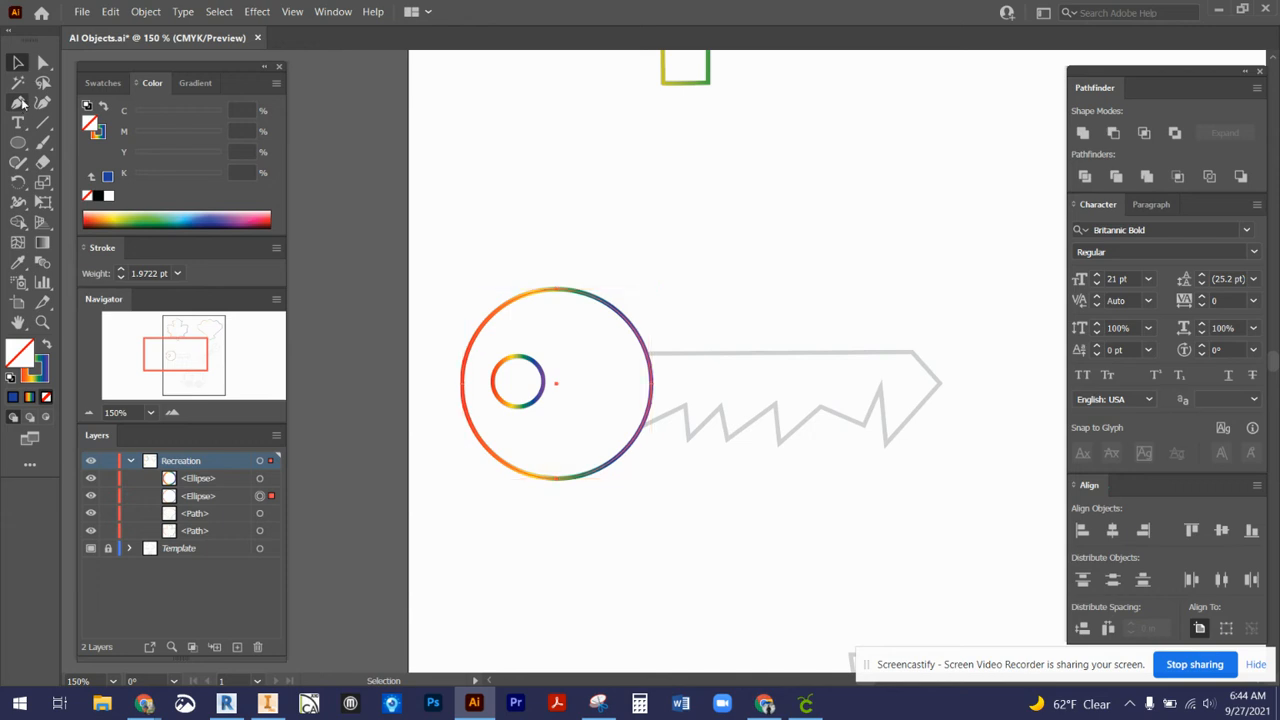
click(20, 103)
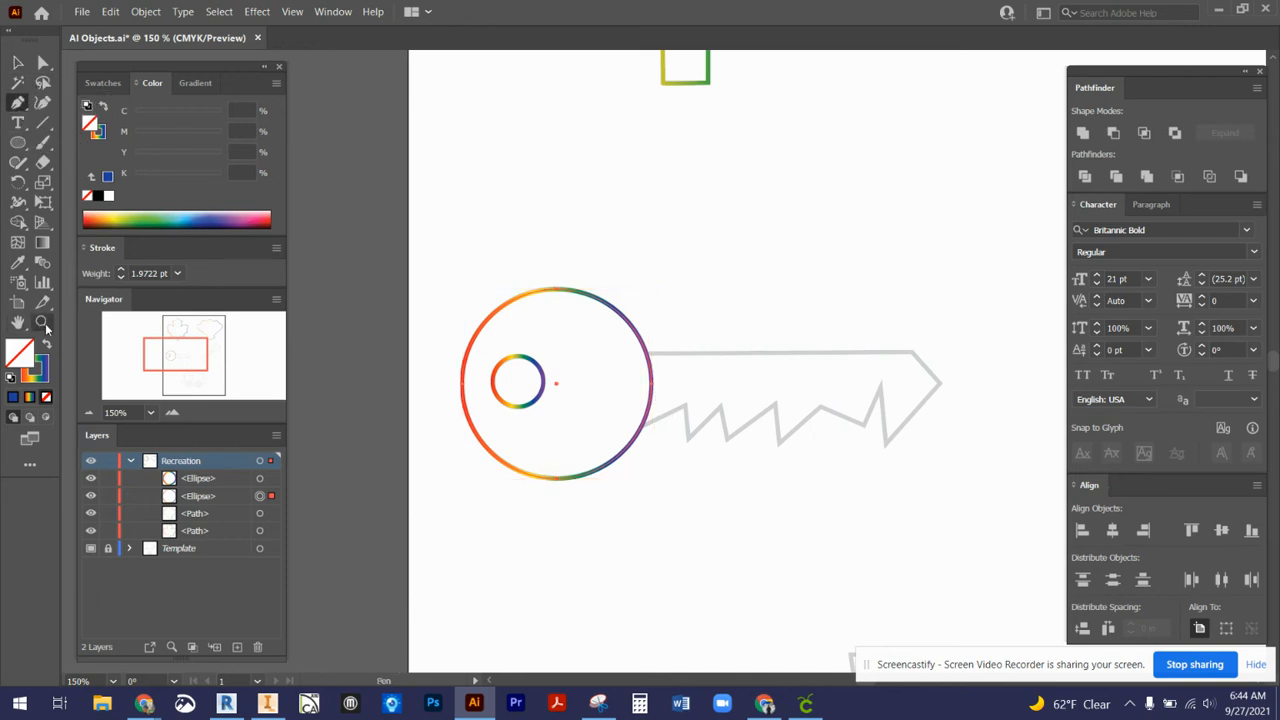
click(172, 412)
click(172, 412)
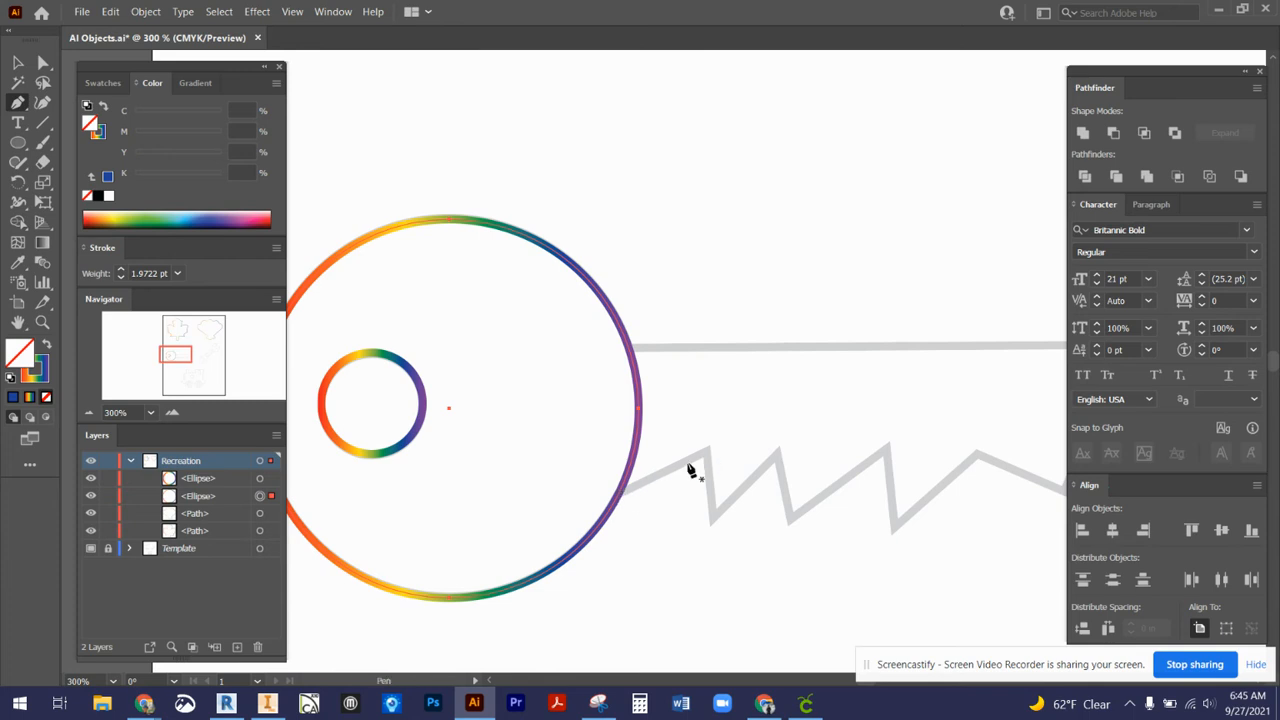
click(620, 503)
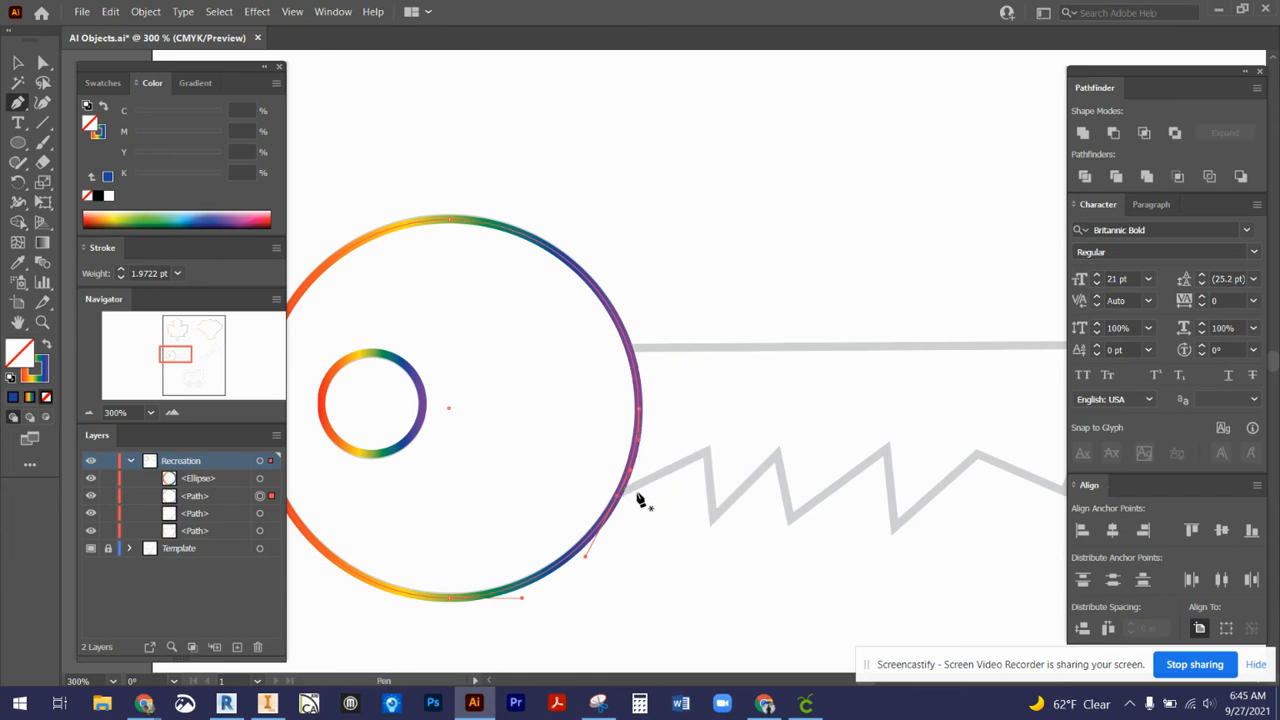
click(630, 353)
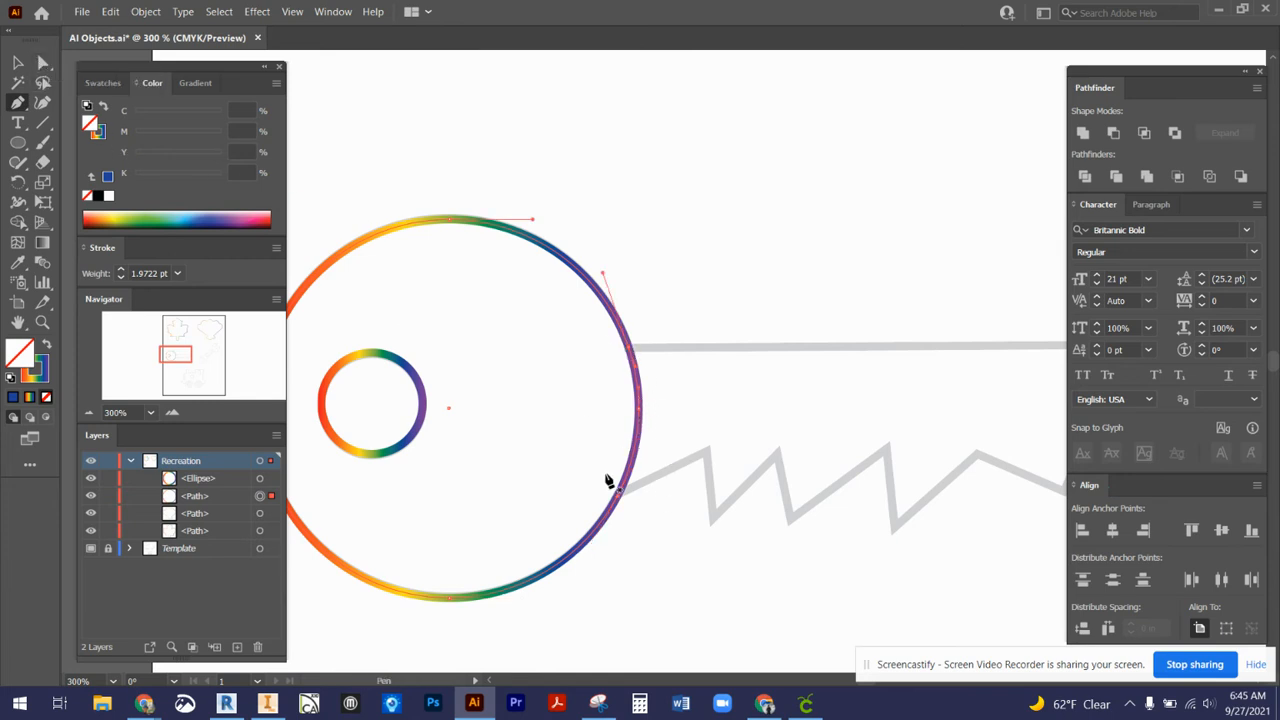
Step: Delete the part of the key's outer circle between the two shaft junctions to open it toward the shaft
click(43, 64)
click(806, 252)
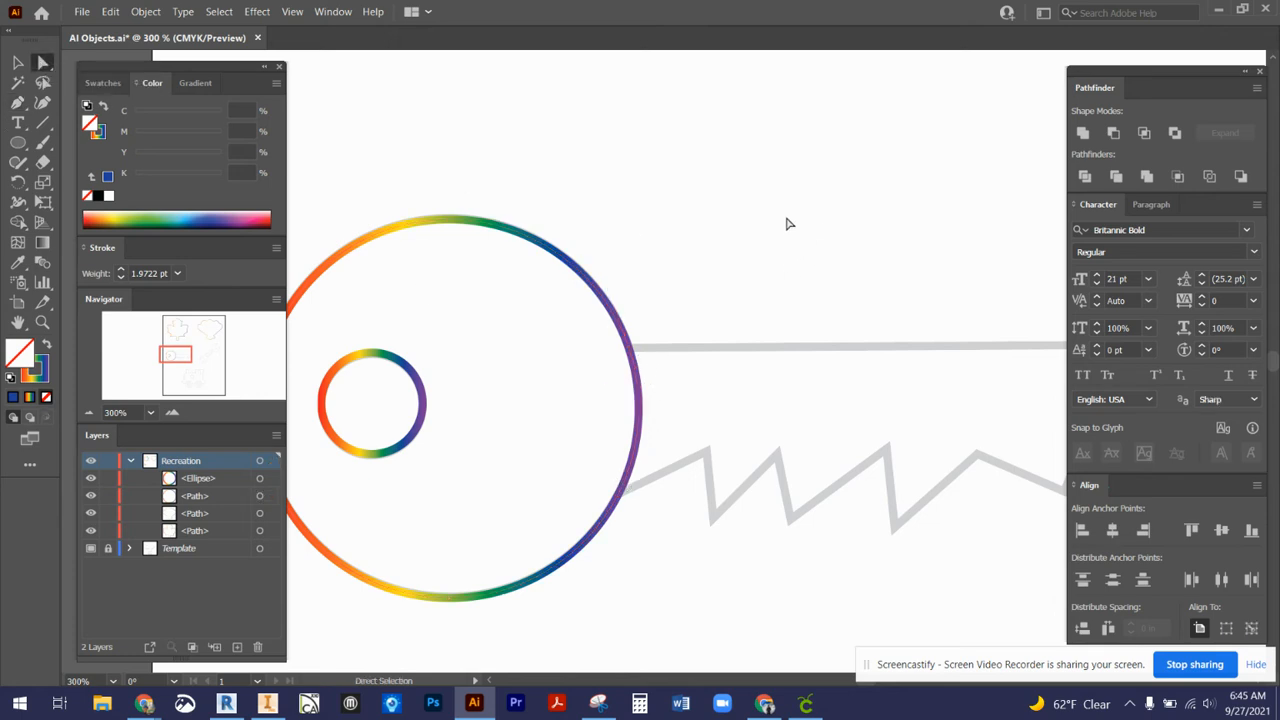
click(640, 422)
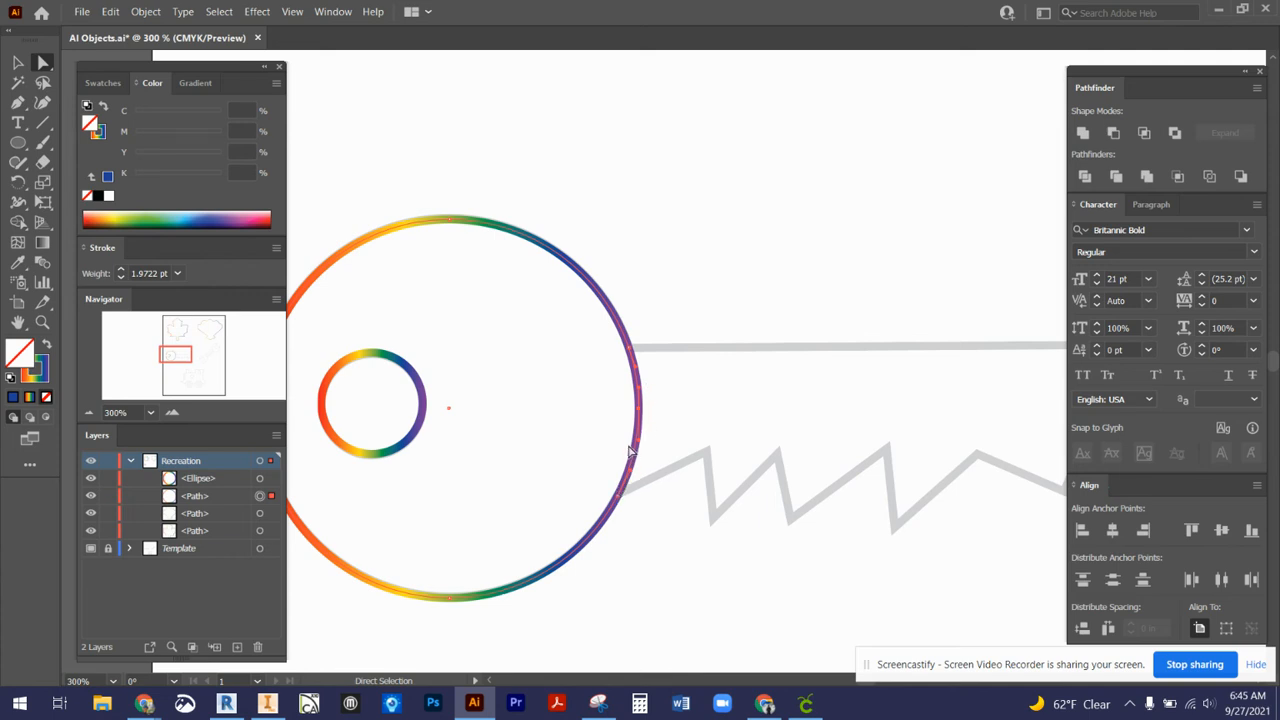
key(Delete)
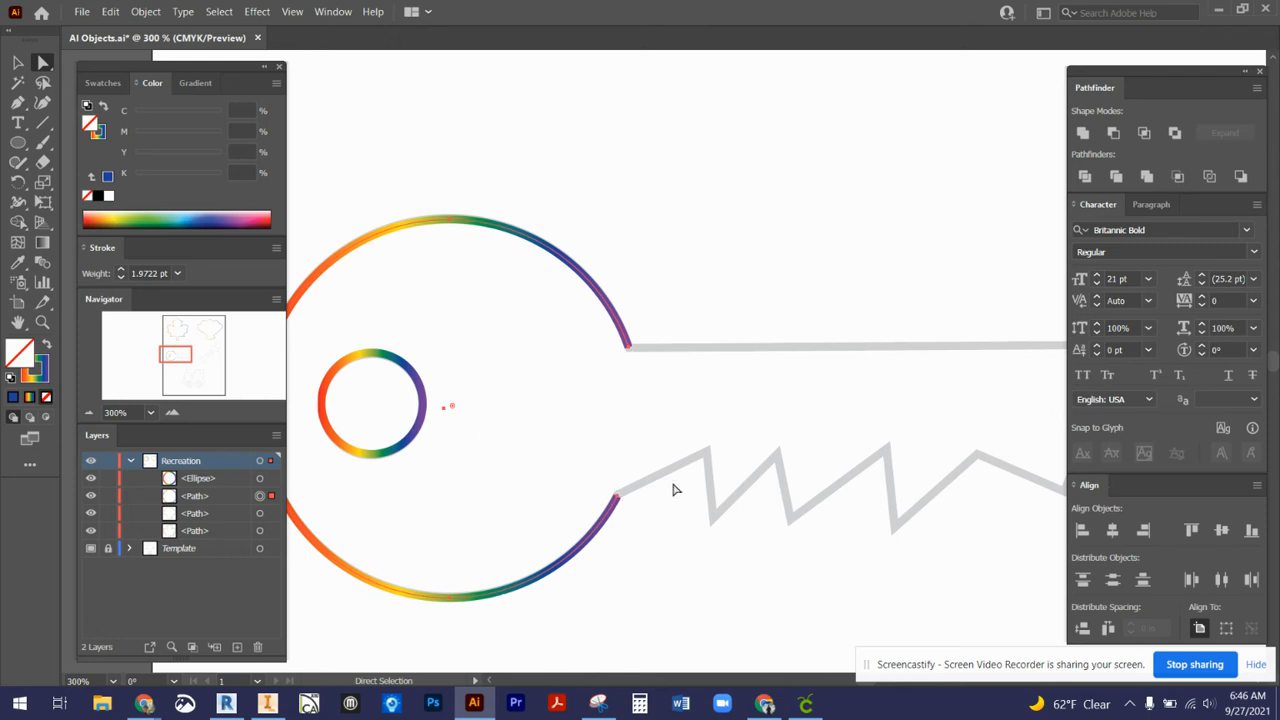
click(89, 412)
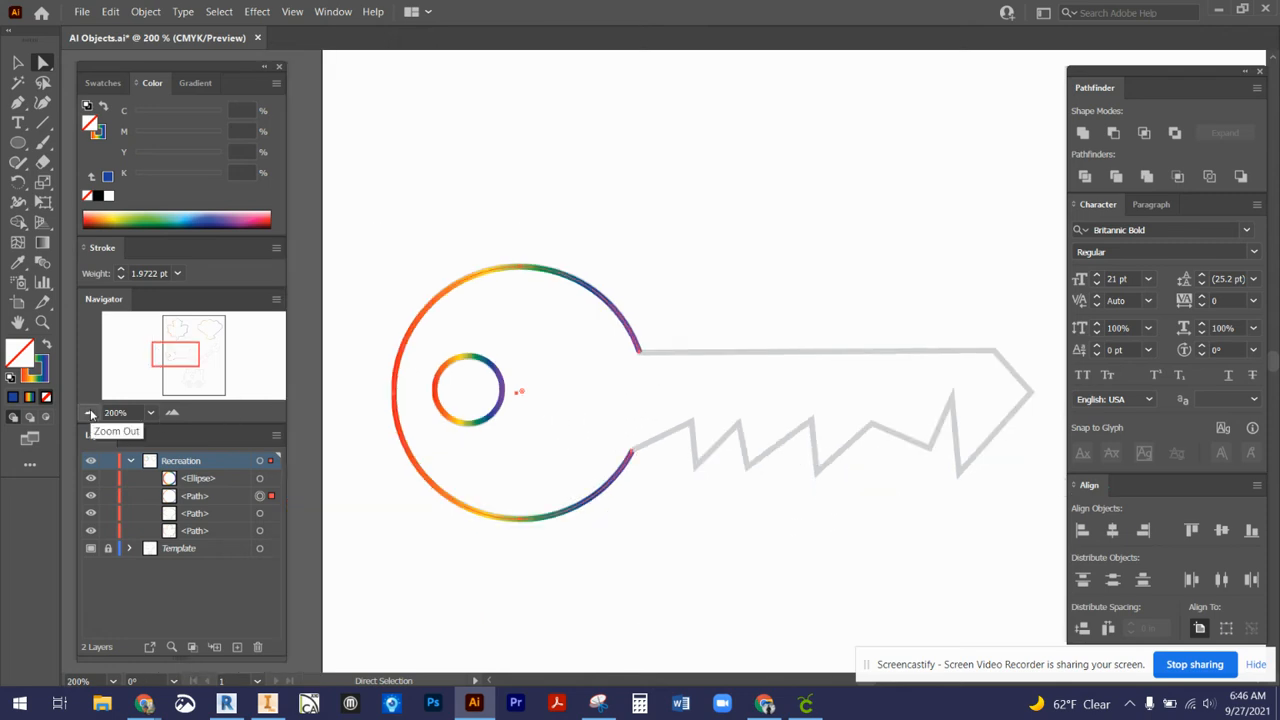
Step: Continue the key's outline with the Pen tool from the head's lower junction along all the jagged teeth to the last tooth's point
click(17, 103)
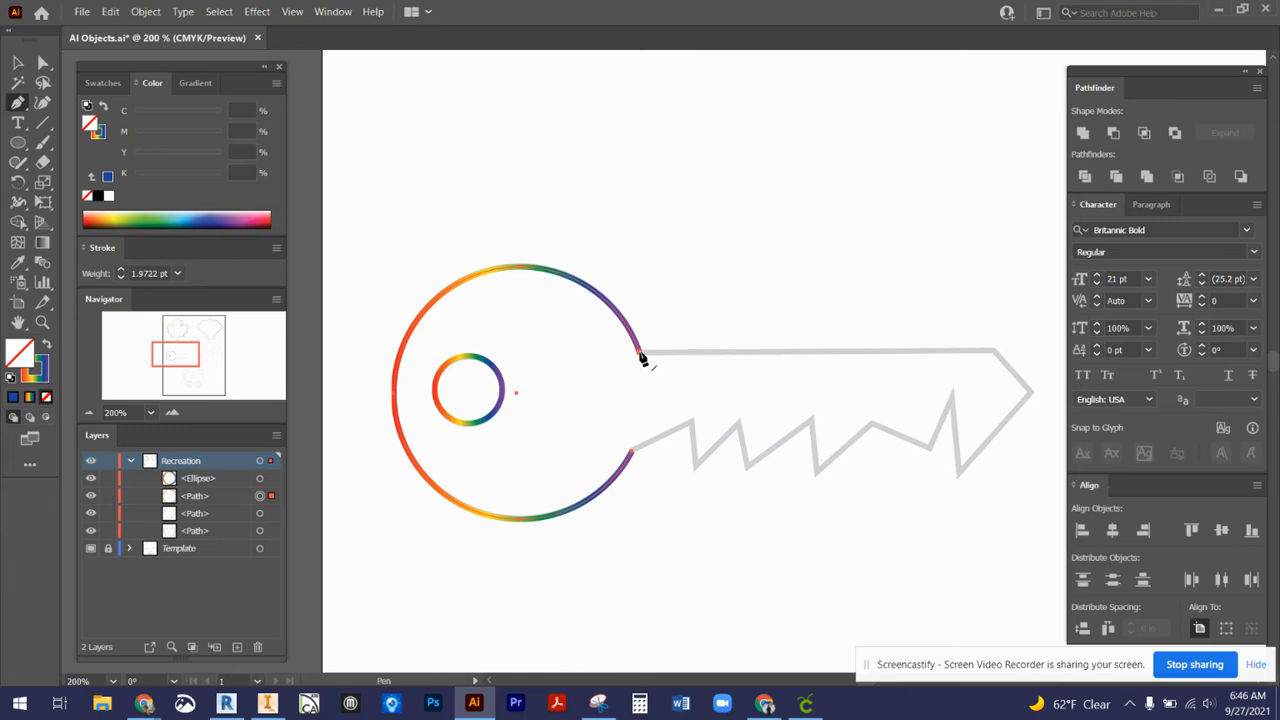
click(633, 452)
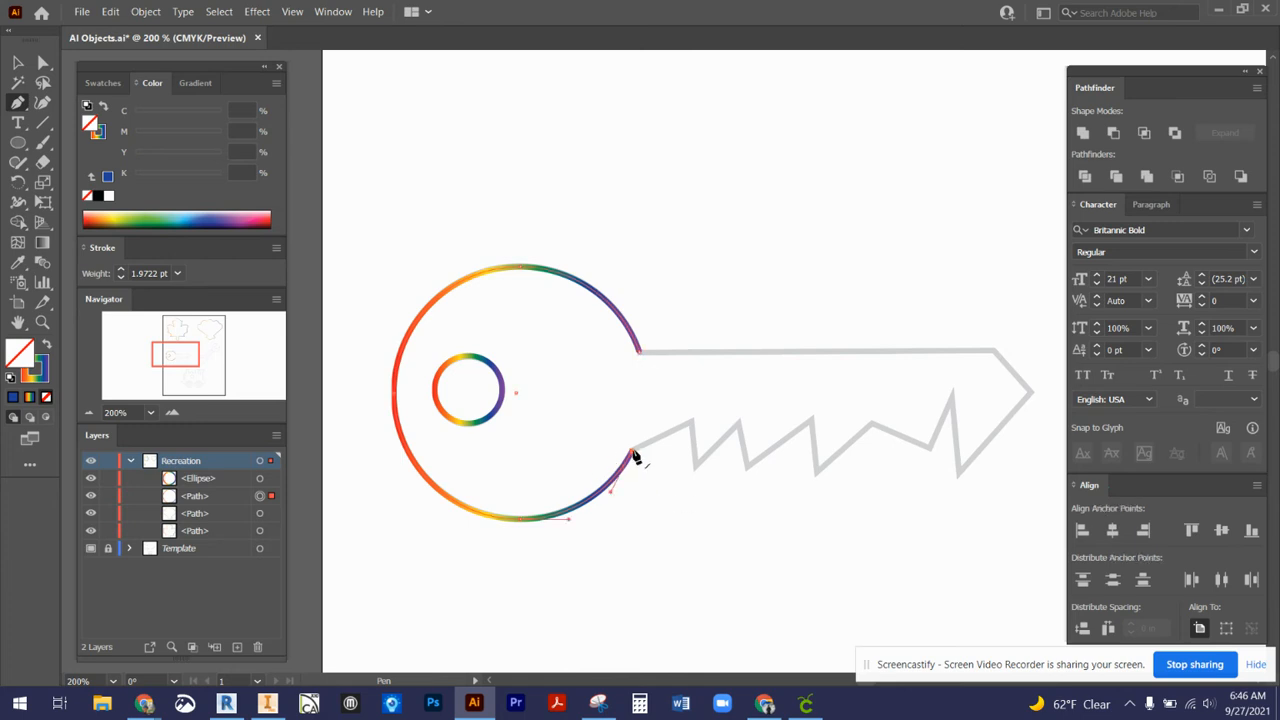
click(692, 423)
click(696, 465)
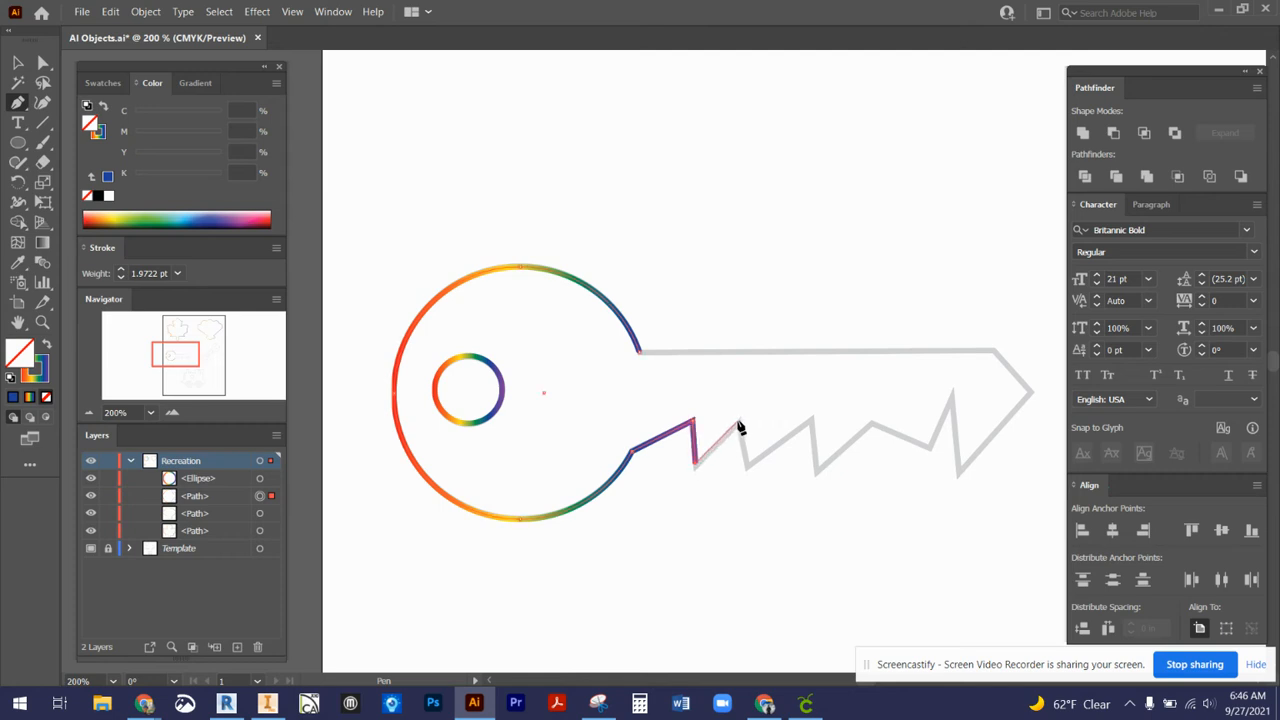
click(739, 419)
click(746, 465)
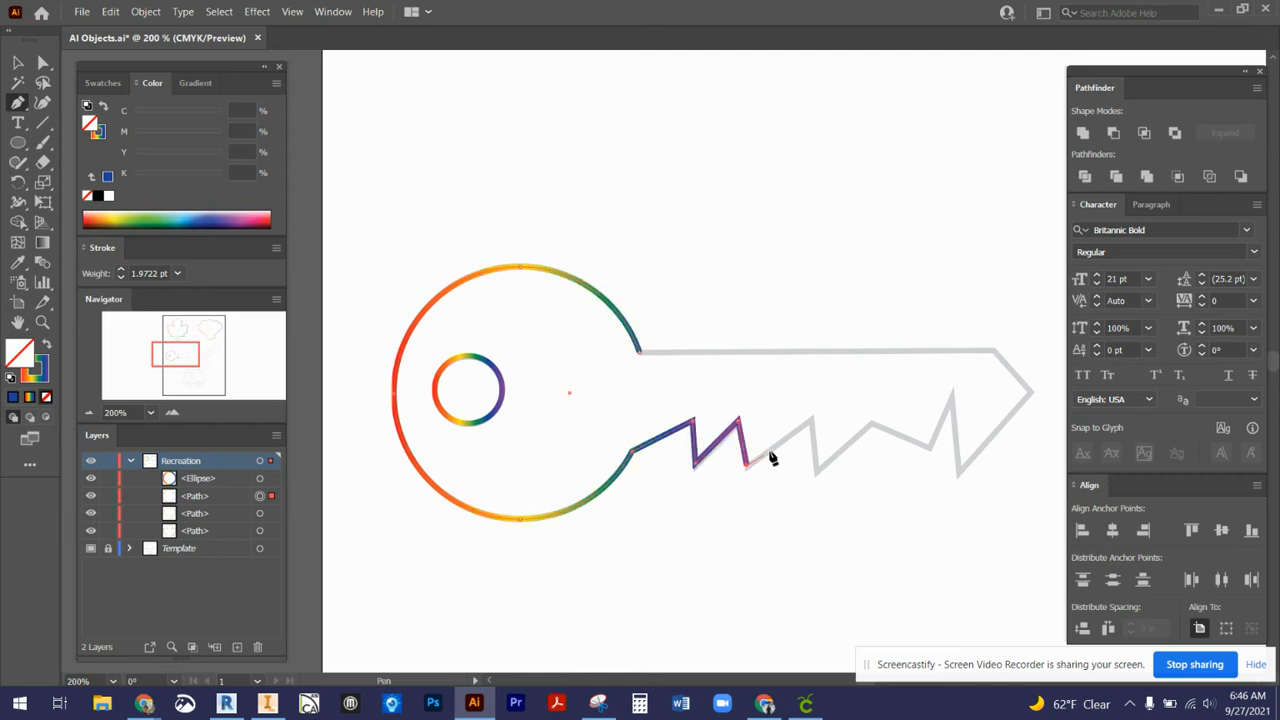
click(812, 420)
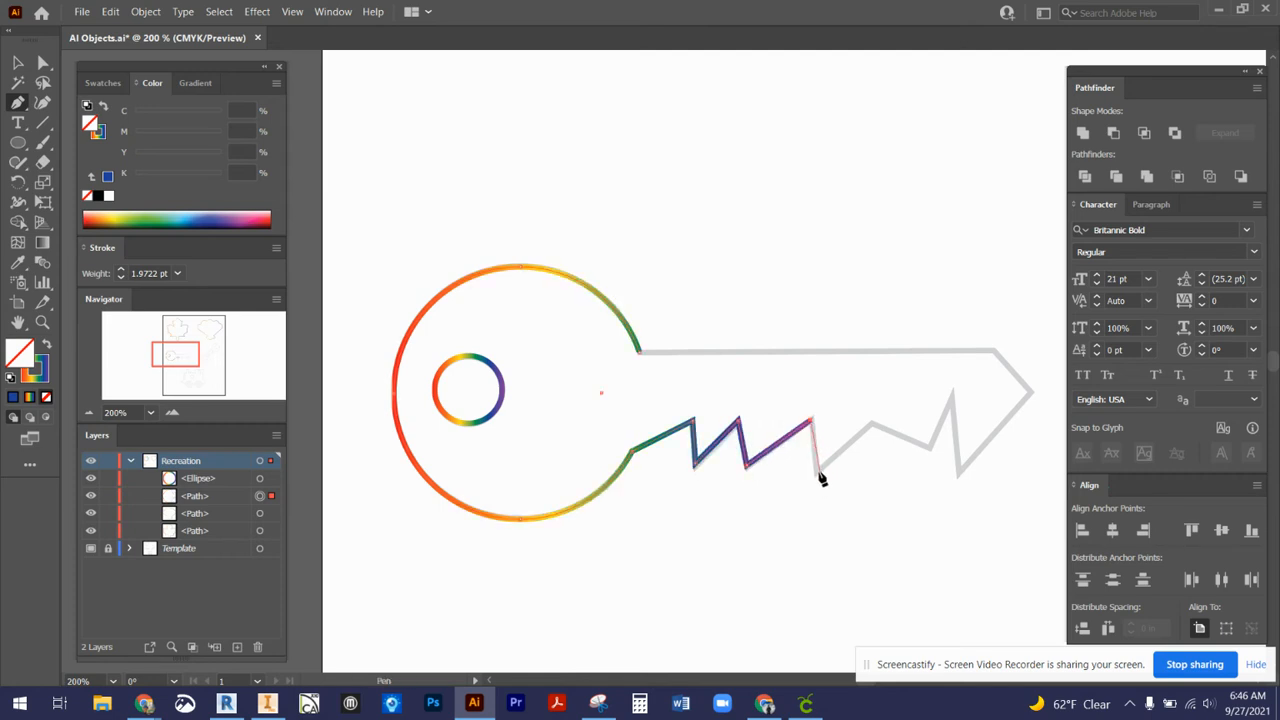
click(817, 474)
click(872, 423)
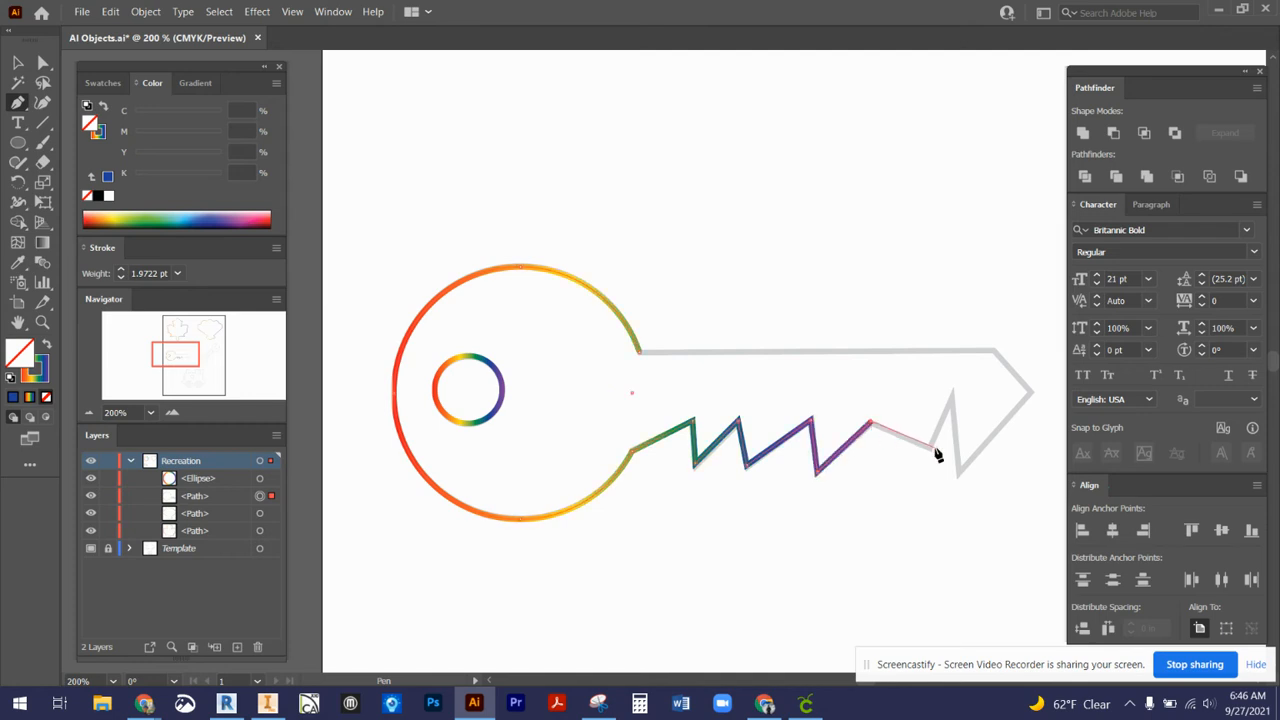
click(930, 448)
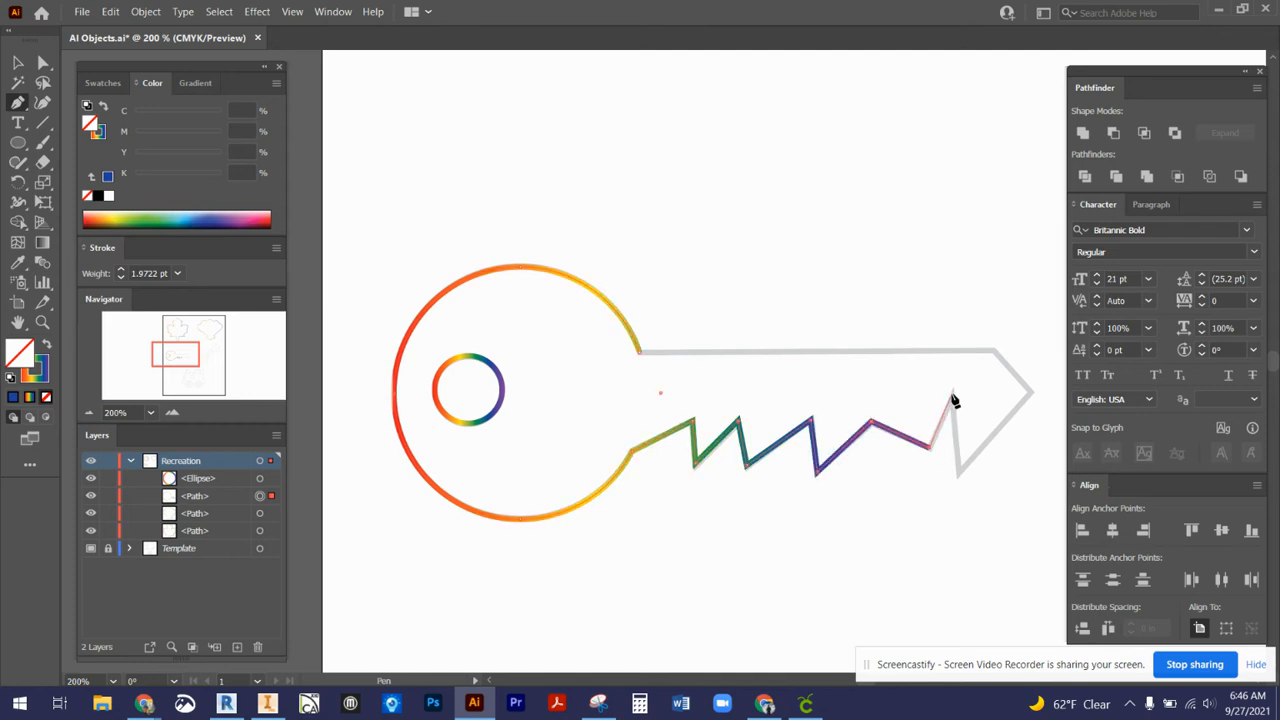
click(952, 395)
click(959, 477)
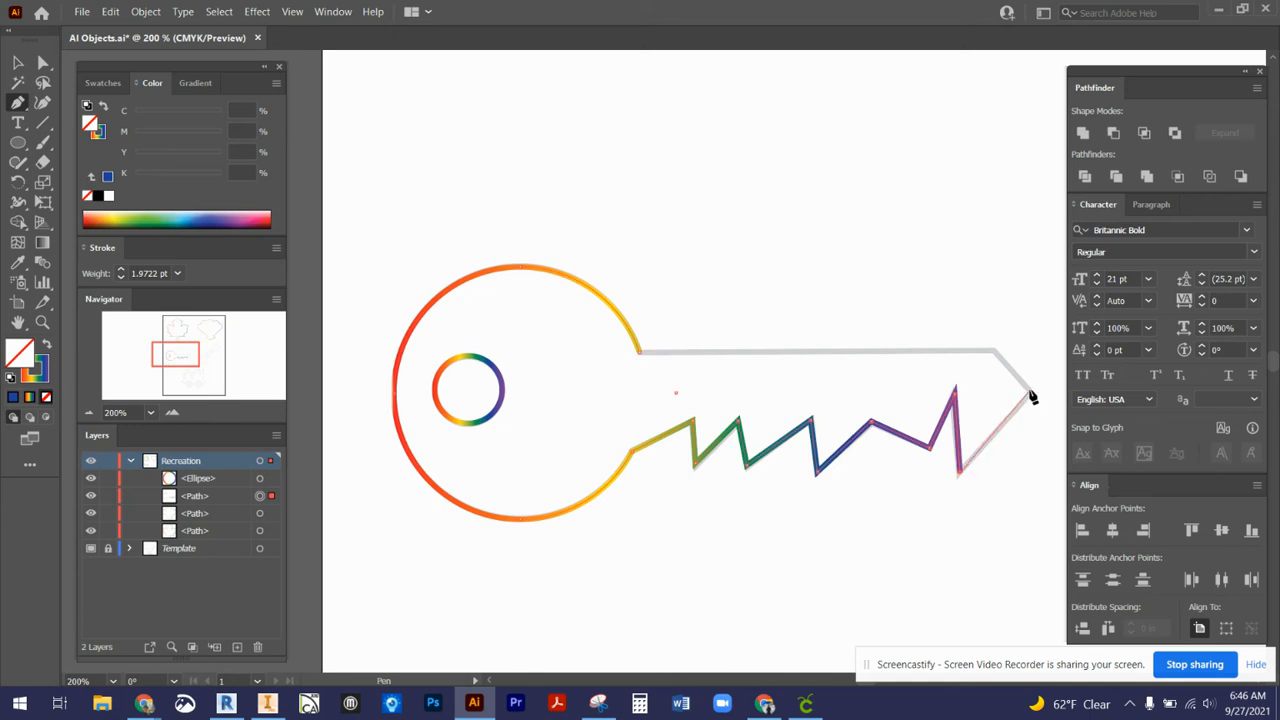
Step: Trace the key's pointed tip and straight upper edge, close the outline at the head's upper junction and deselect it
click(1032, 391)
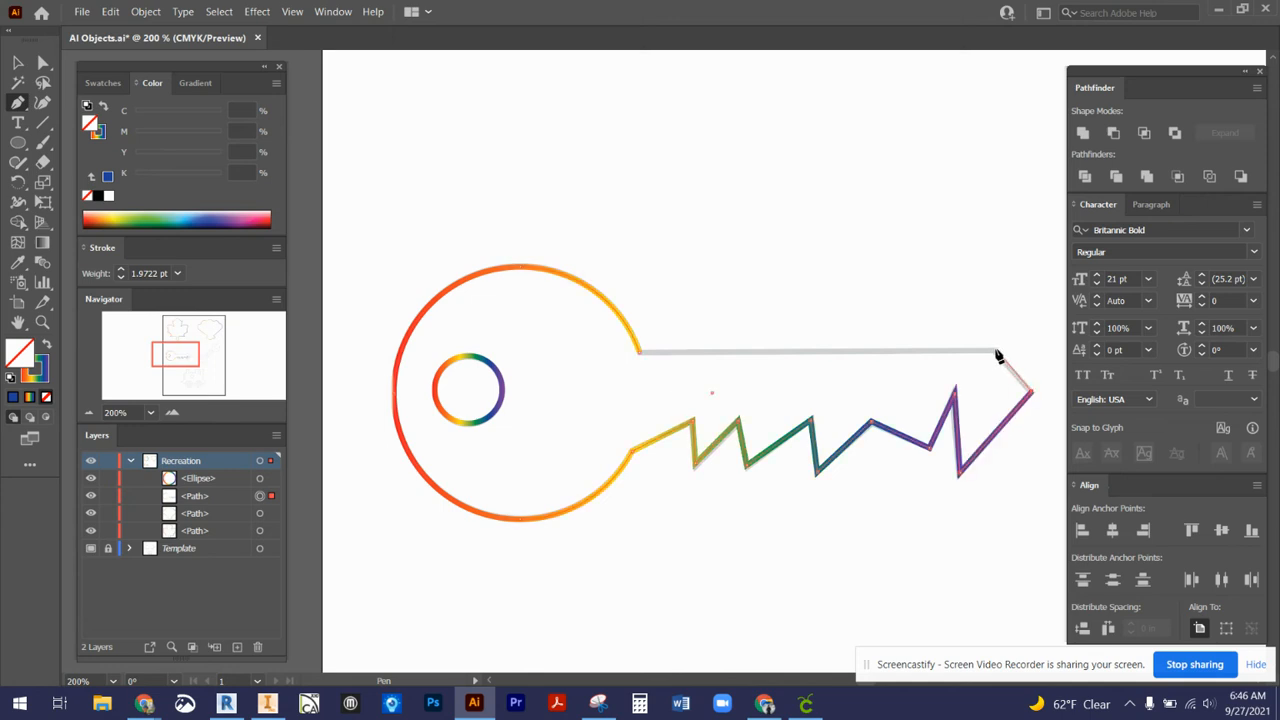
click(993, 351)
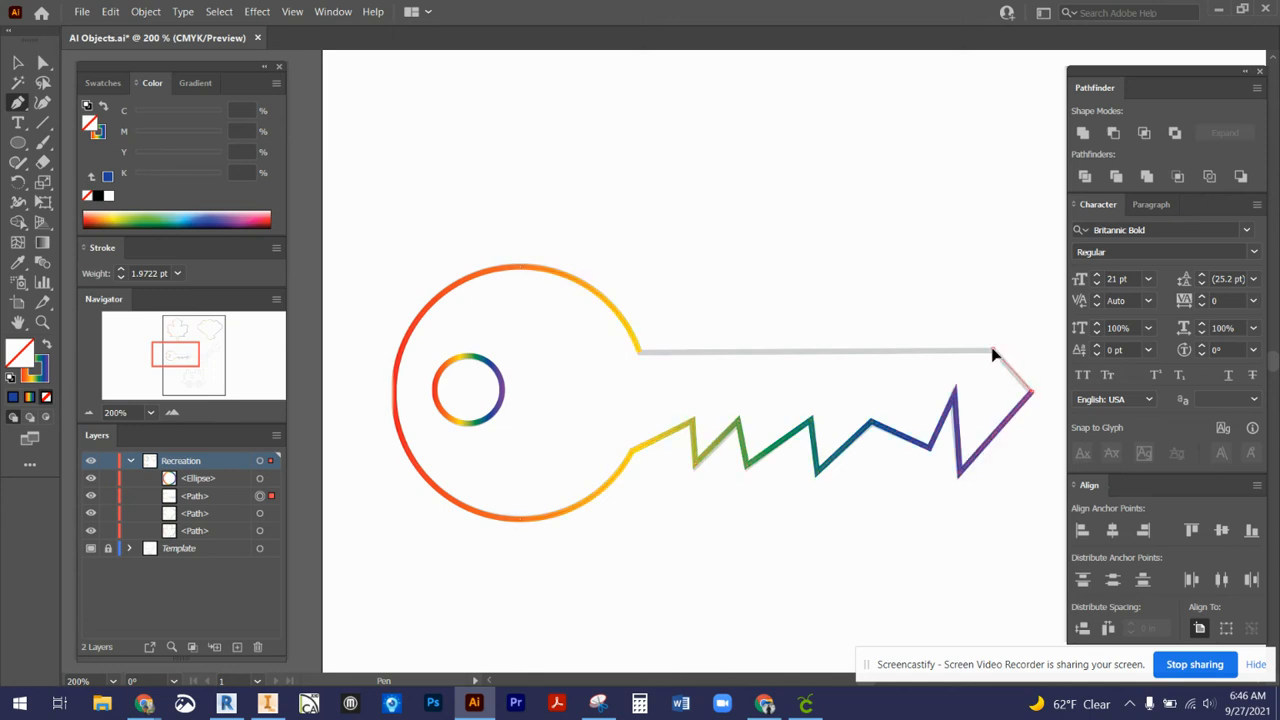
click(639, 351)
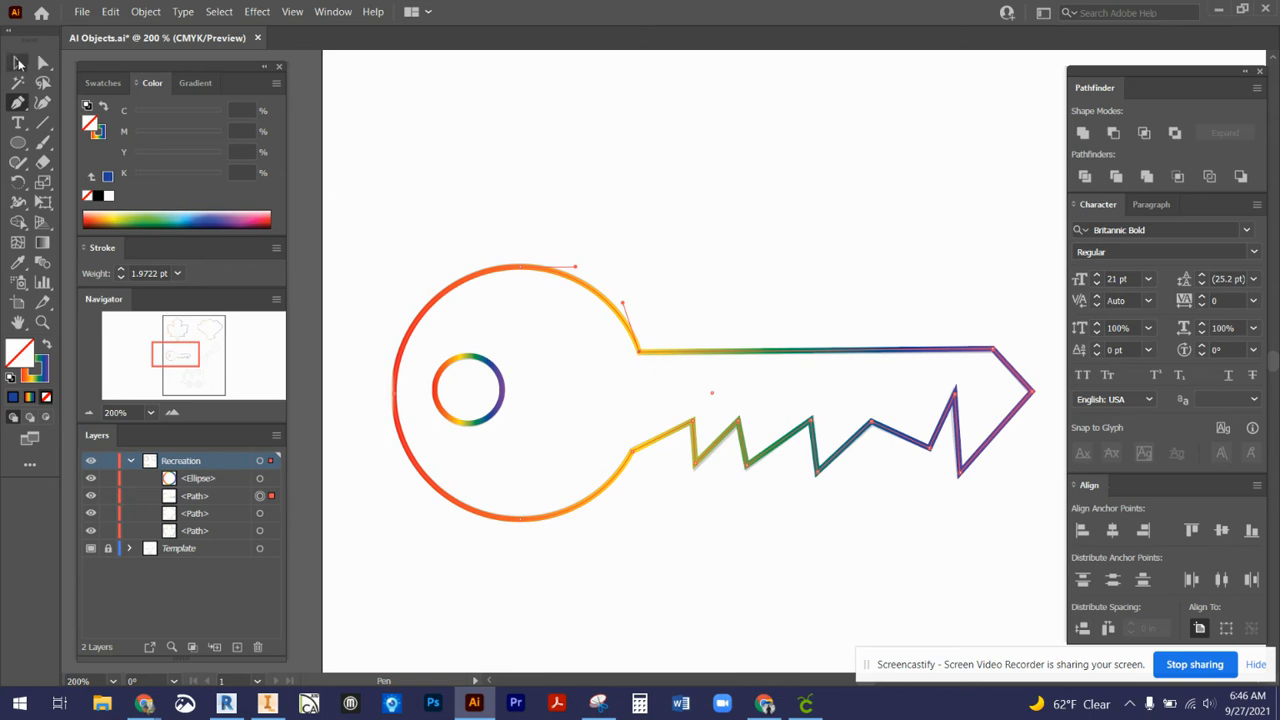
click(17, 62)
click(703, 345)
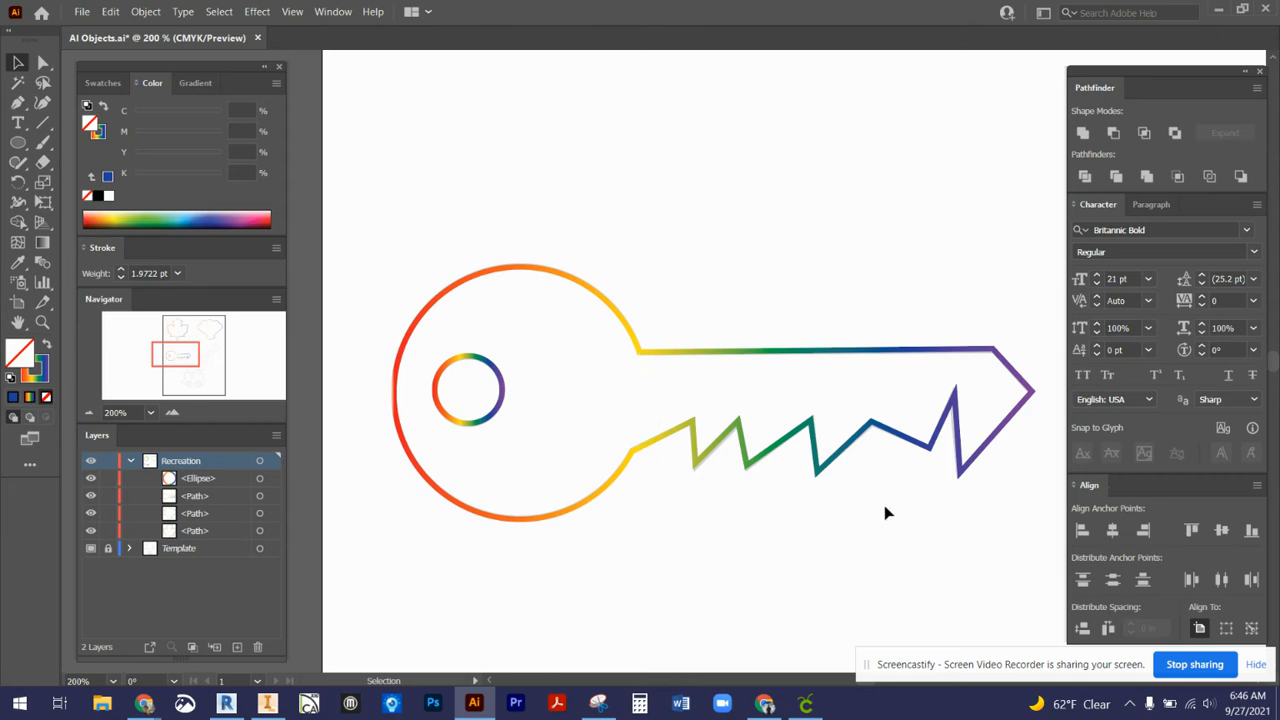
Step: Nudge the key's anchor points at the last notch, the upper tip corner and the first teeth onto the template with Direct Selection
click(43, 62)
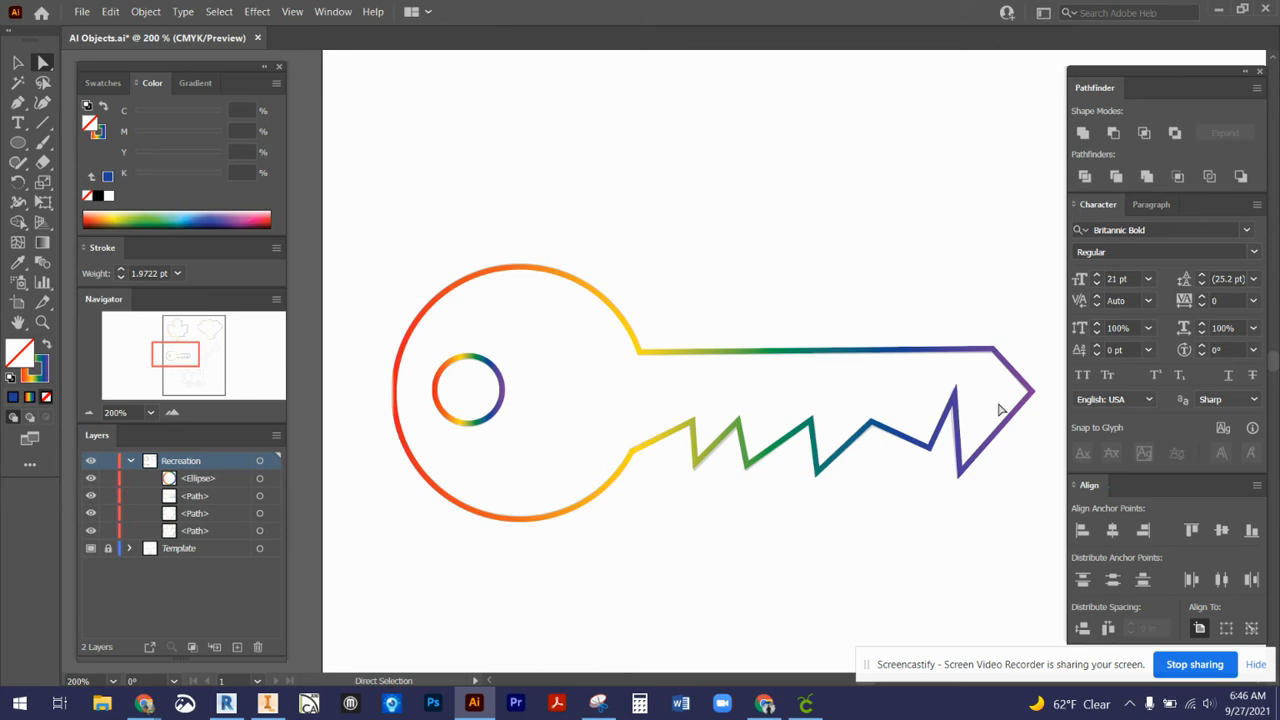
click(955, 398)
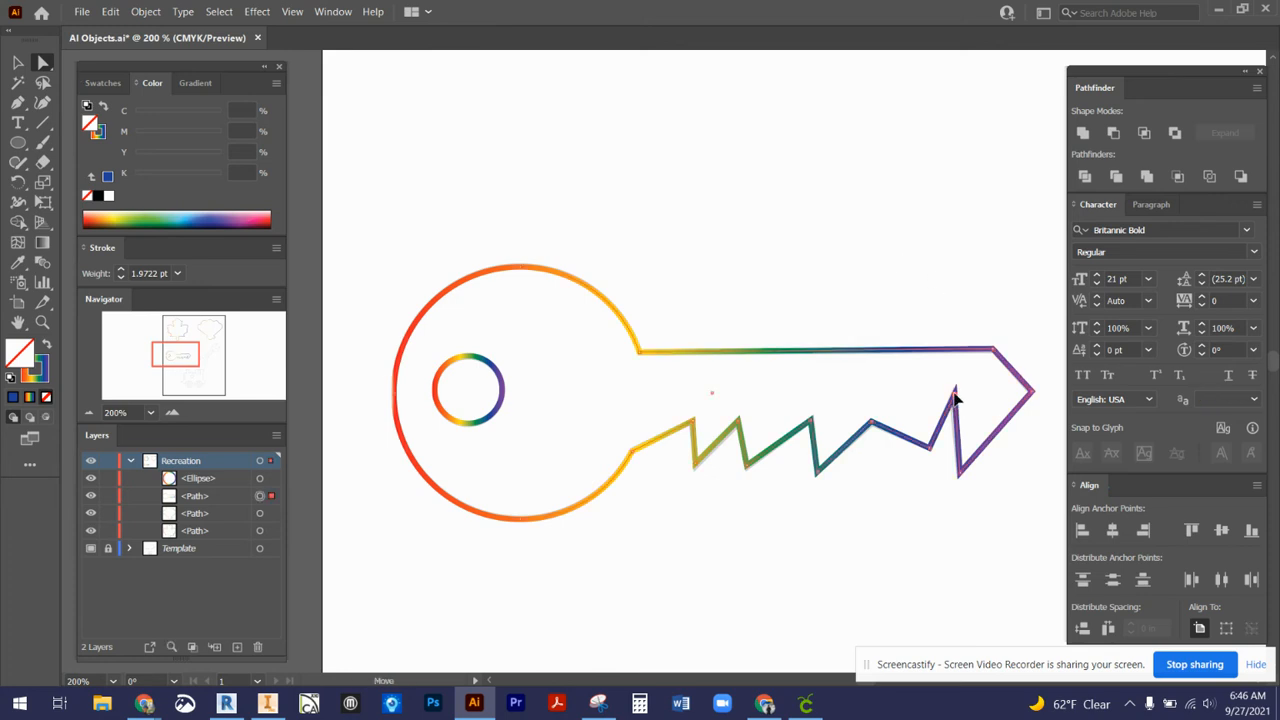
drag(953, 394, 950, 395)
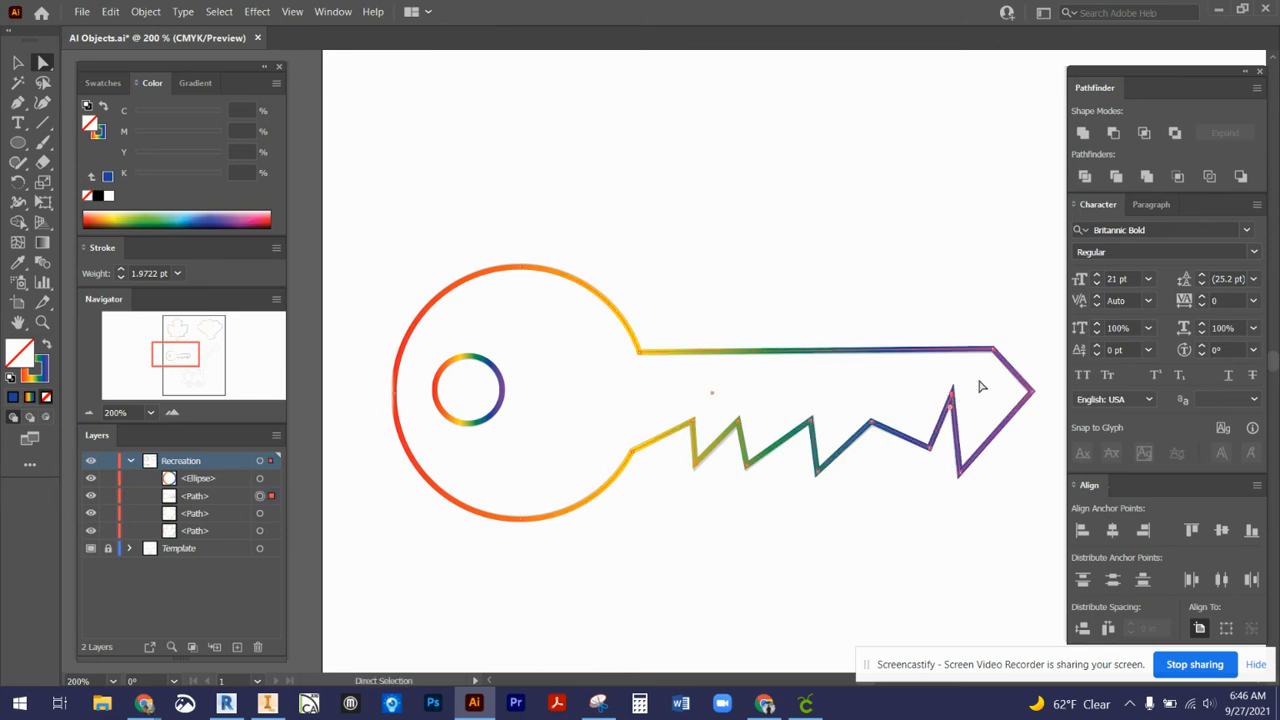
click(993, 354)
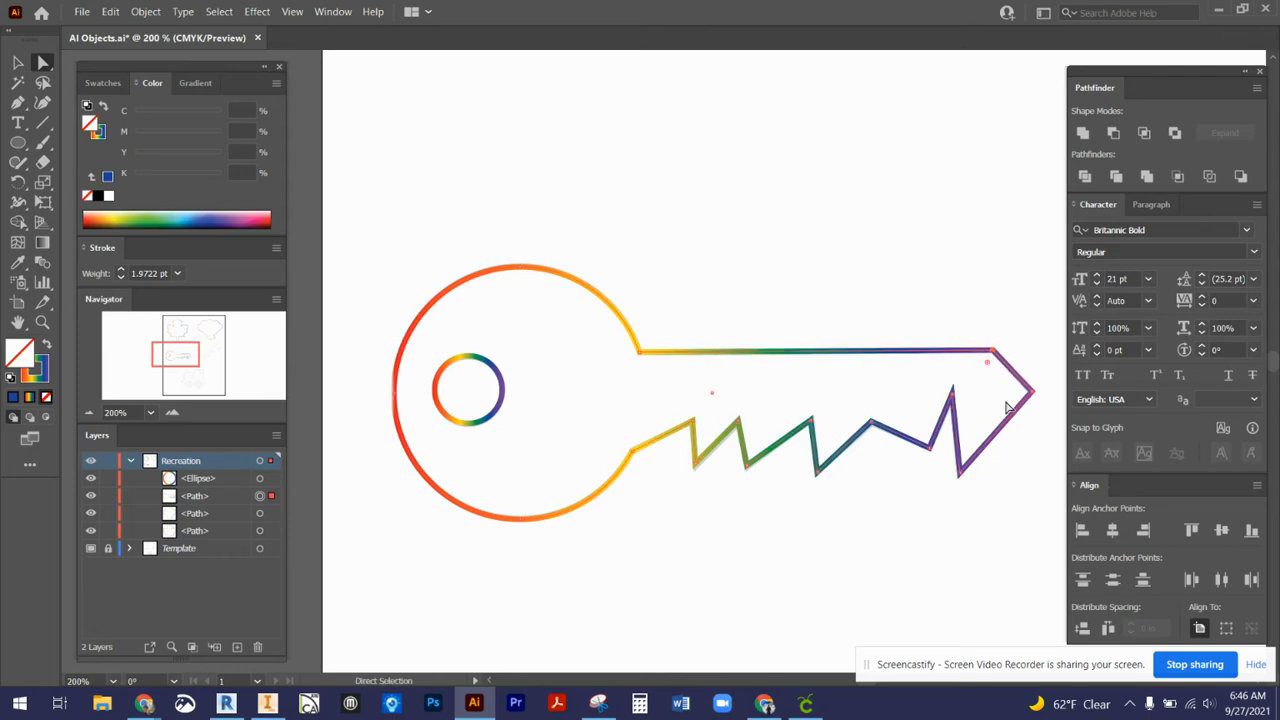
click(790, 509)
click(698, 468)
click(700, 476)
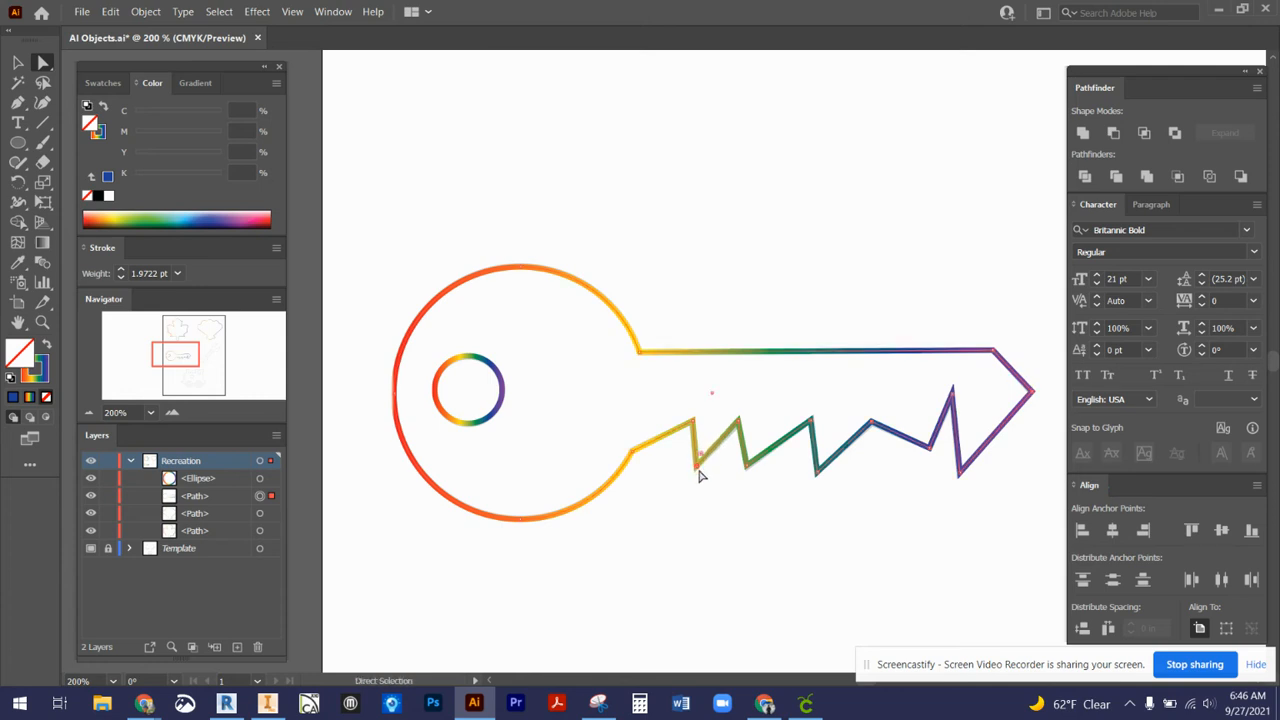
click(741, 427)
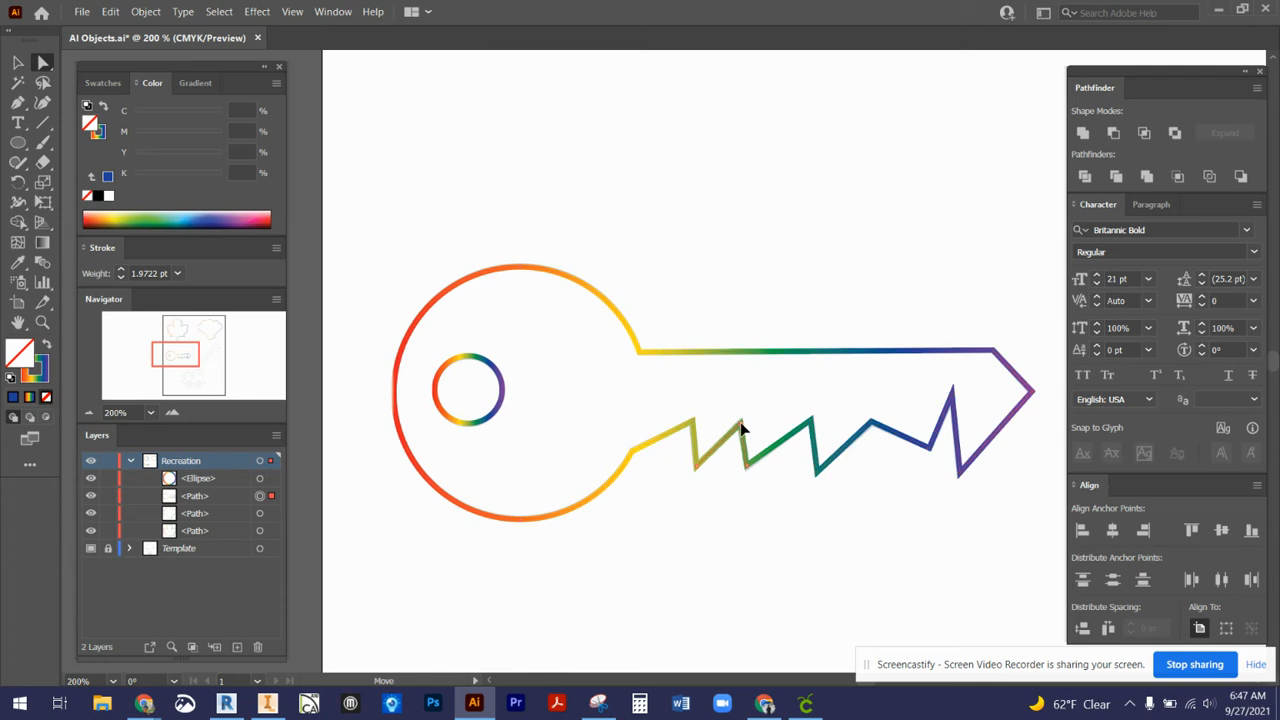
click(686, 517)
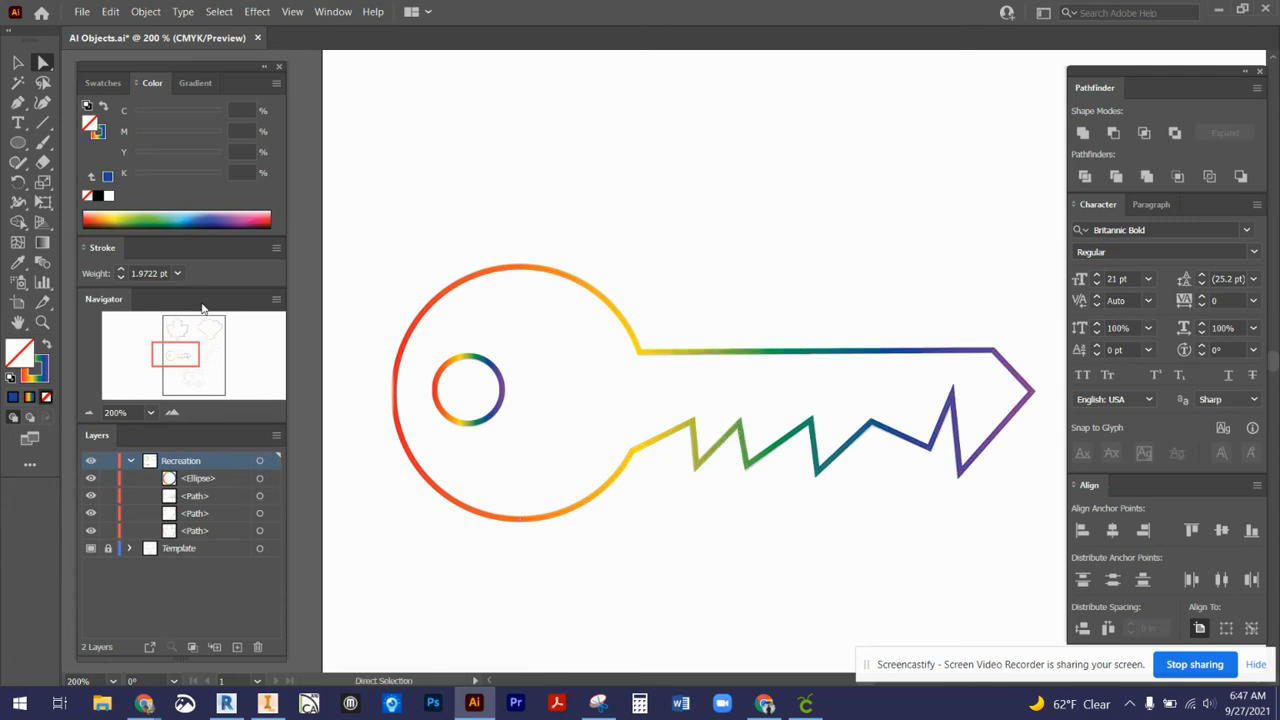
Step: Start the wrench outline with the Pen tool, tracing the lower jaw's upper outer curve and the handle's upper straight edge
click(182, 369)
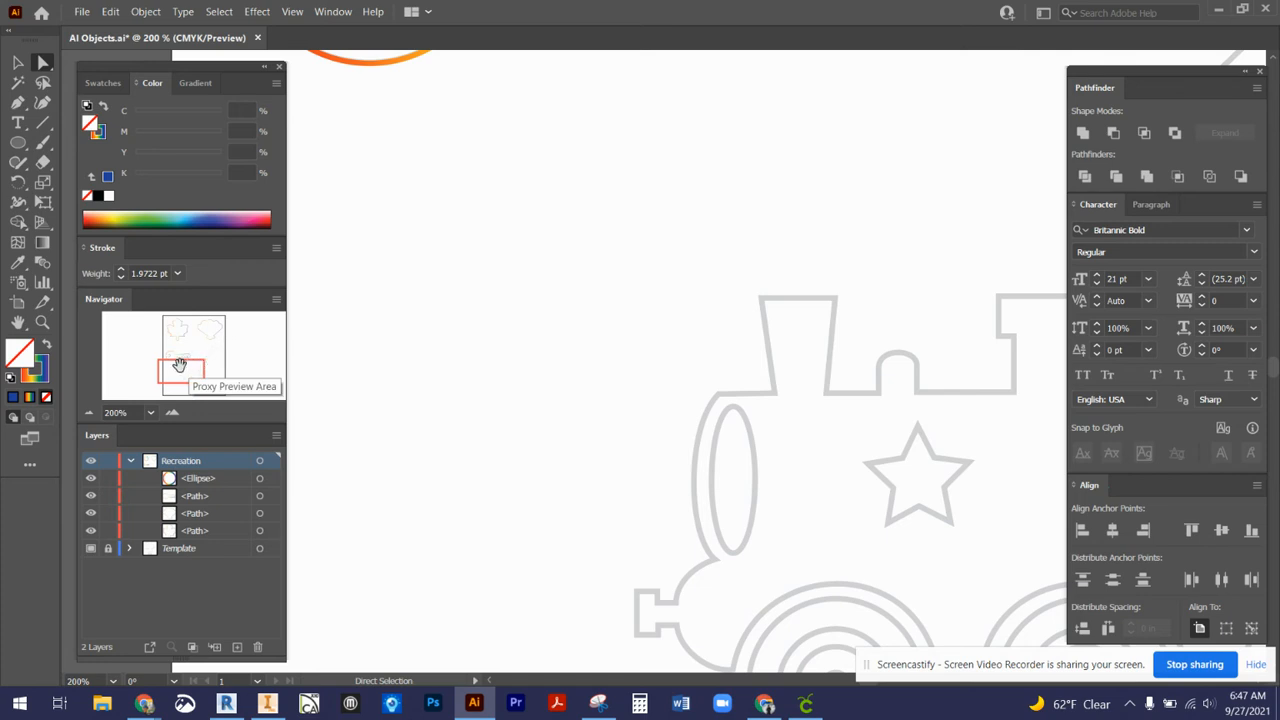
drag(179, 365, 209, 354)
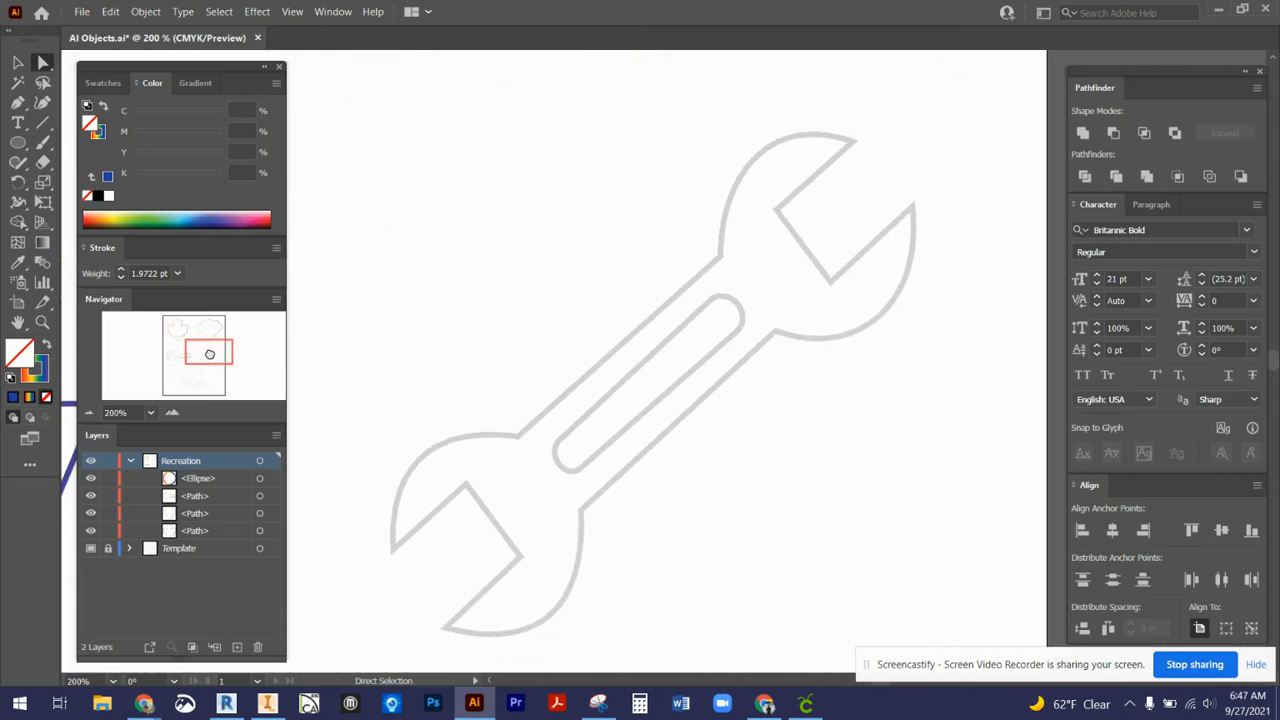
click(18, 103)
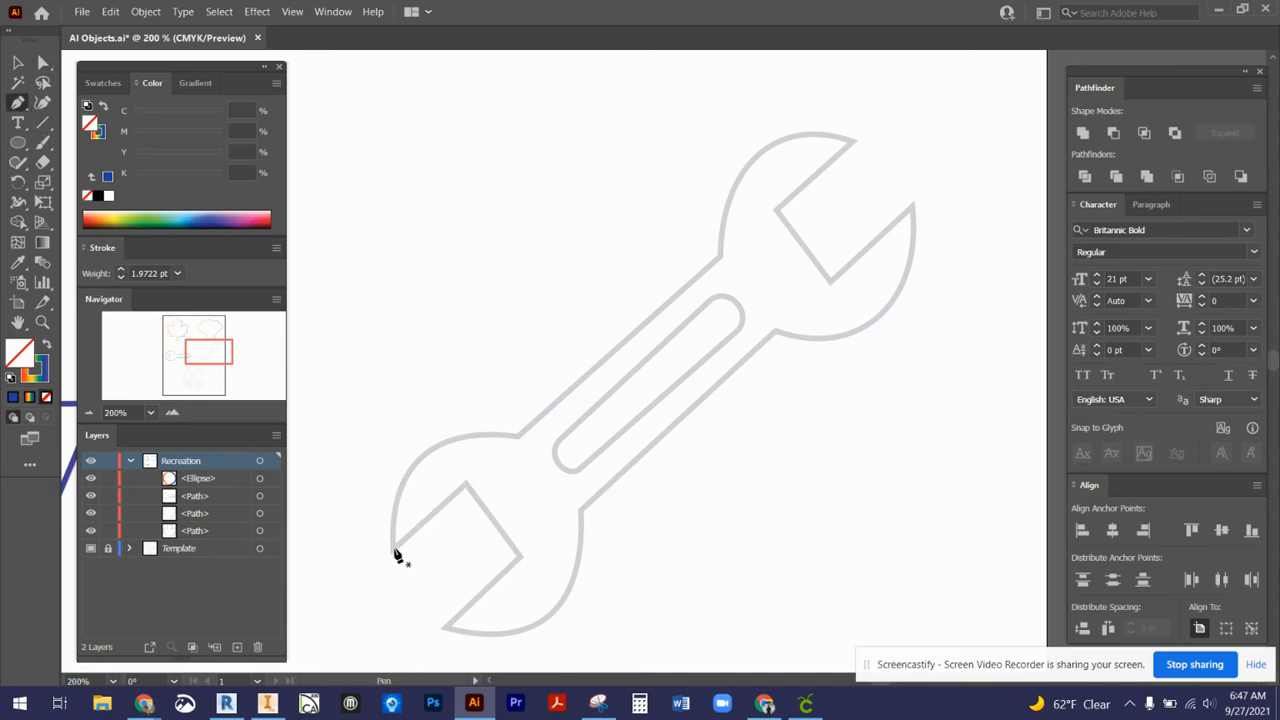
drag(392, 548, 398, 423)
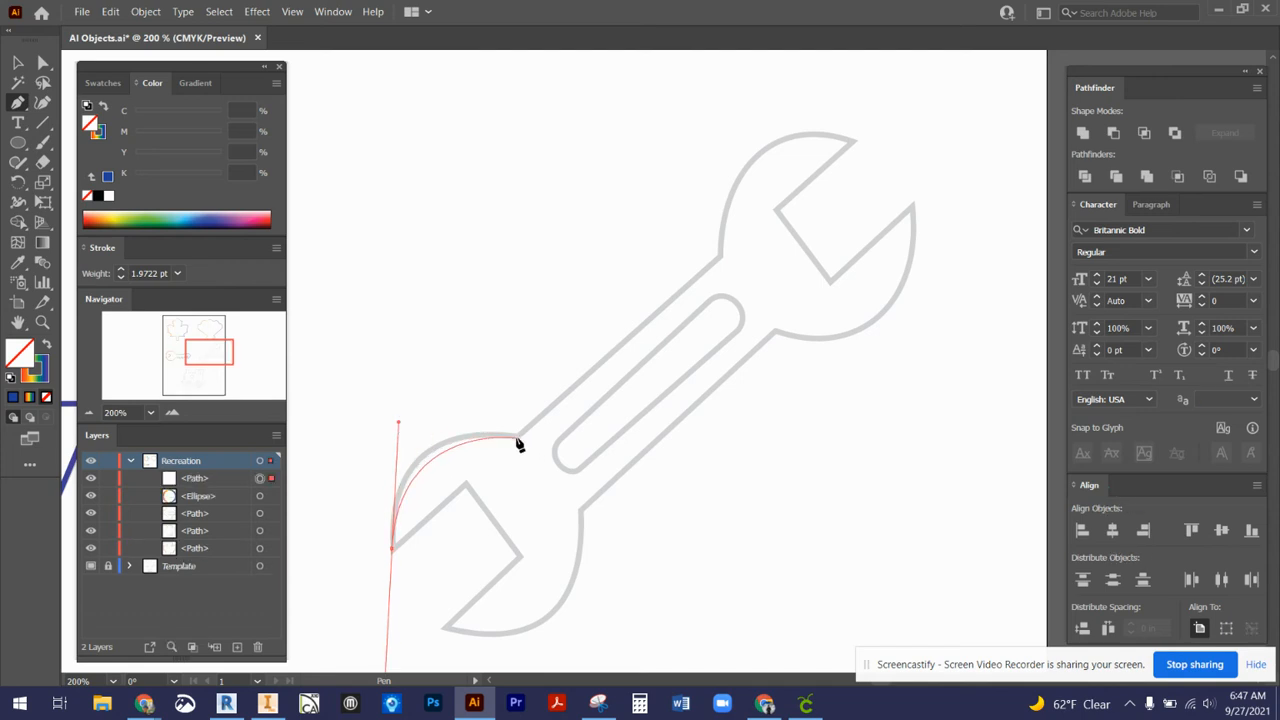
drag(517, 437, 565, 438)
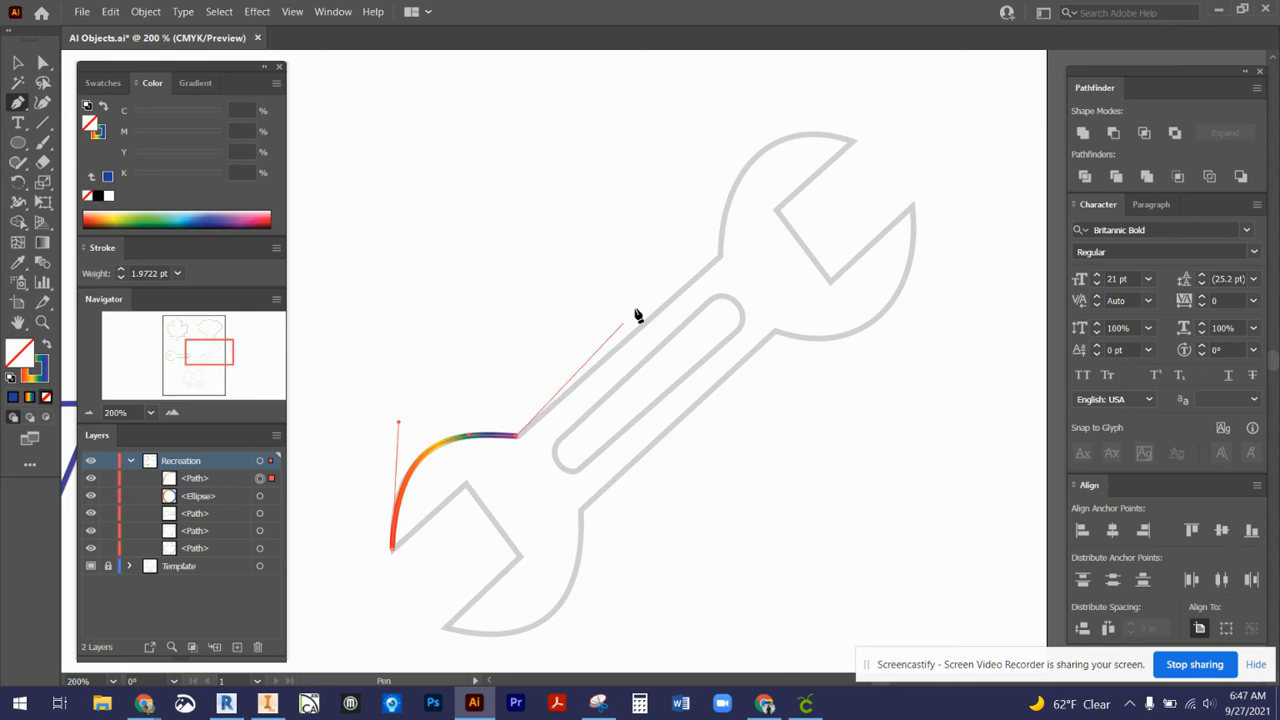
click(720, 257)
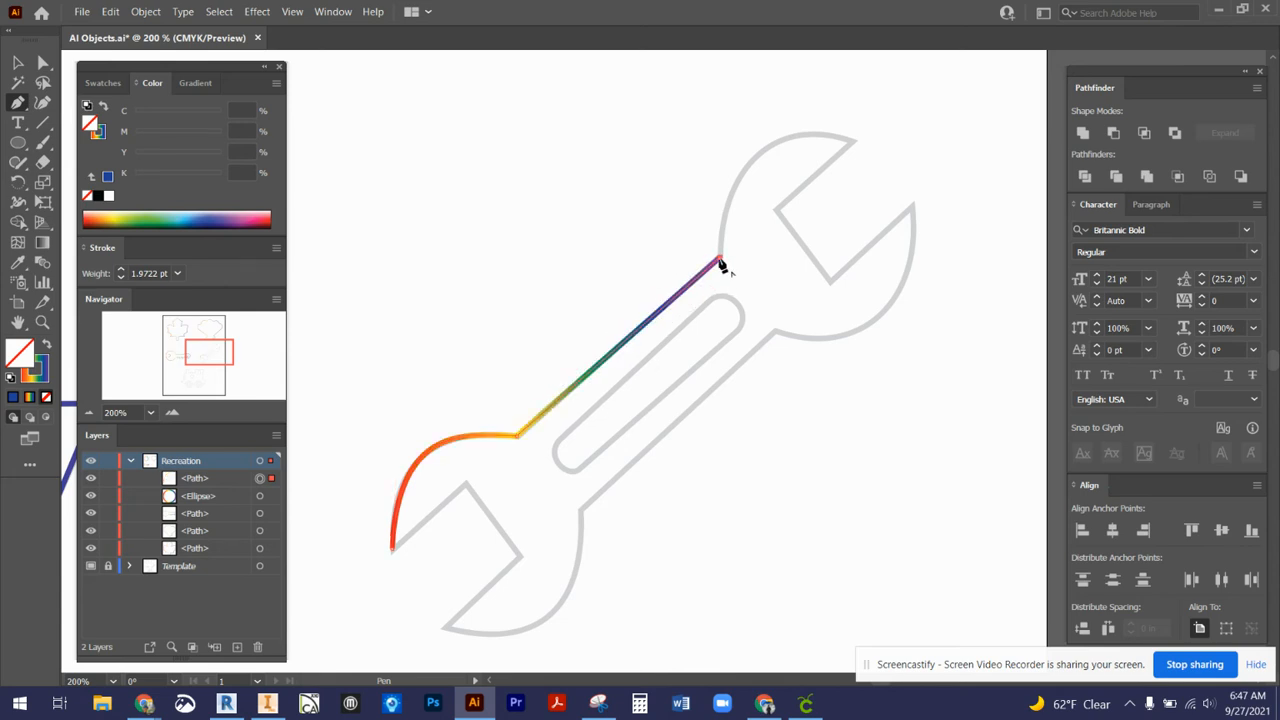
Step: Trace the upper jaw's first outer curve and the three straight edges of its opening on the wrench
drag(720, 257, 718, 160)
mouse_move(852, 141)
mouse_down()
mouse_move(894, 144)
mouse_move(923, 170)
mouse_up()
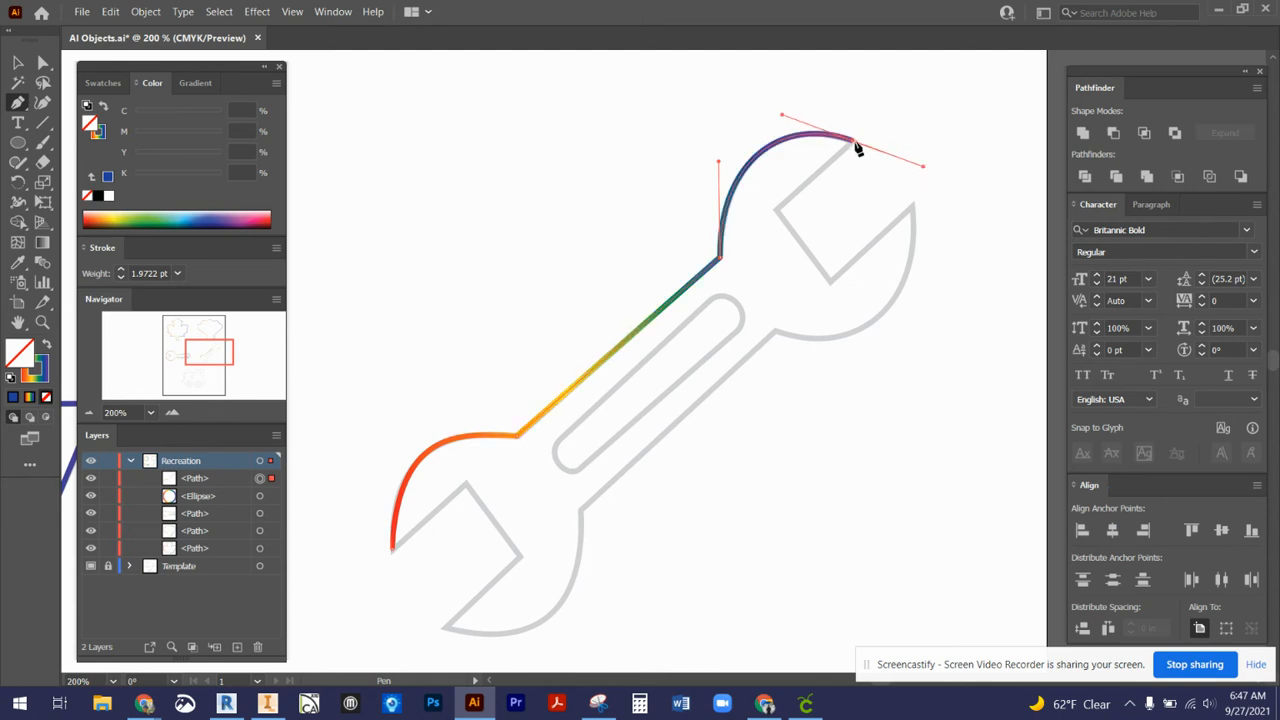
click(852, 143)
click(776, 212)
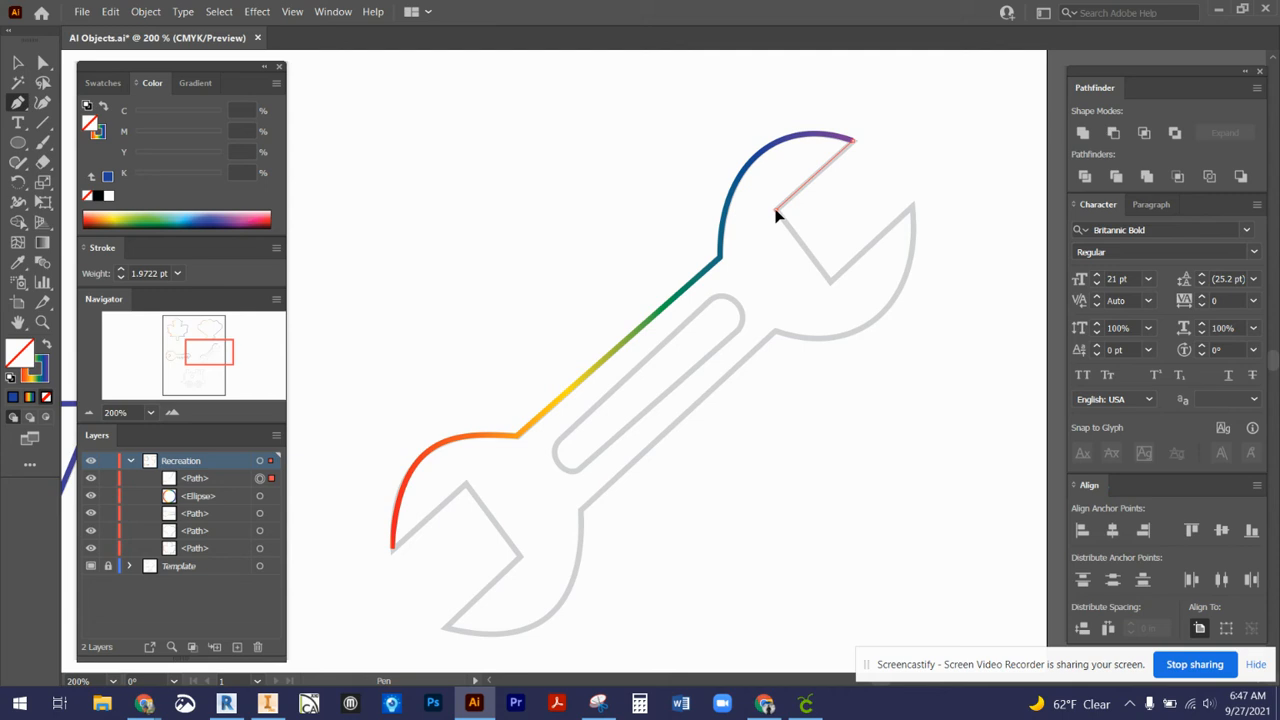
click(830, 280)
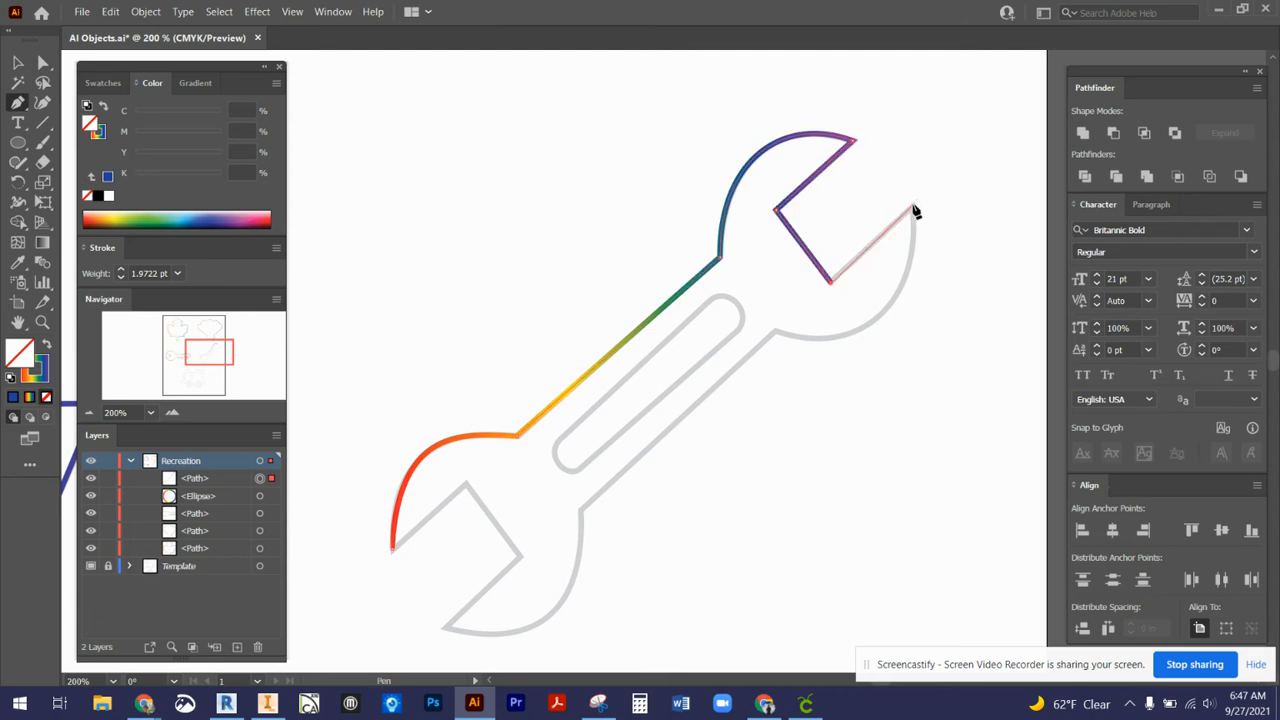
click(913, 208)
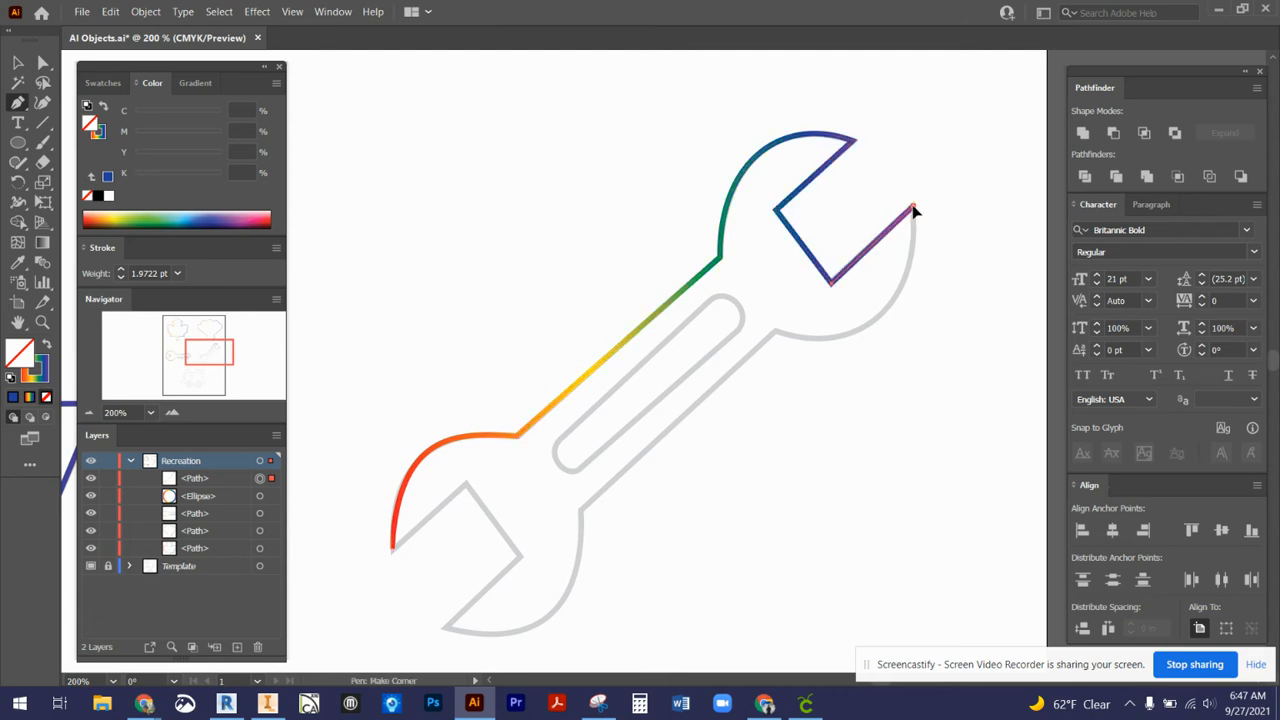
Step: Trace the upper jaw's second outer curve and the handle's lower straight edge down to the lower jaw
drag(914, 208, 922, 313)
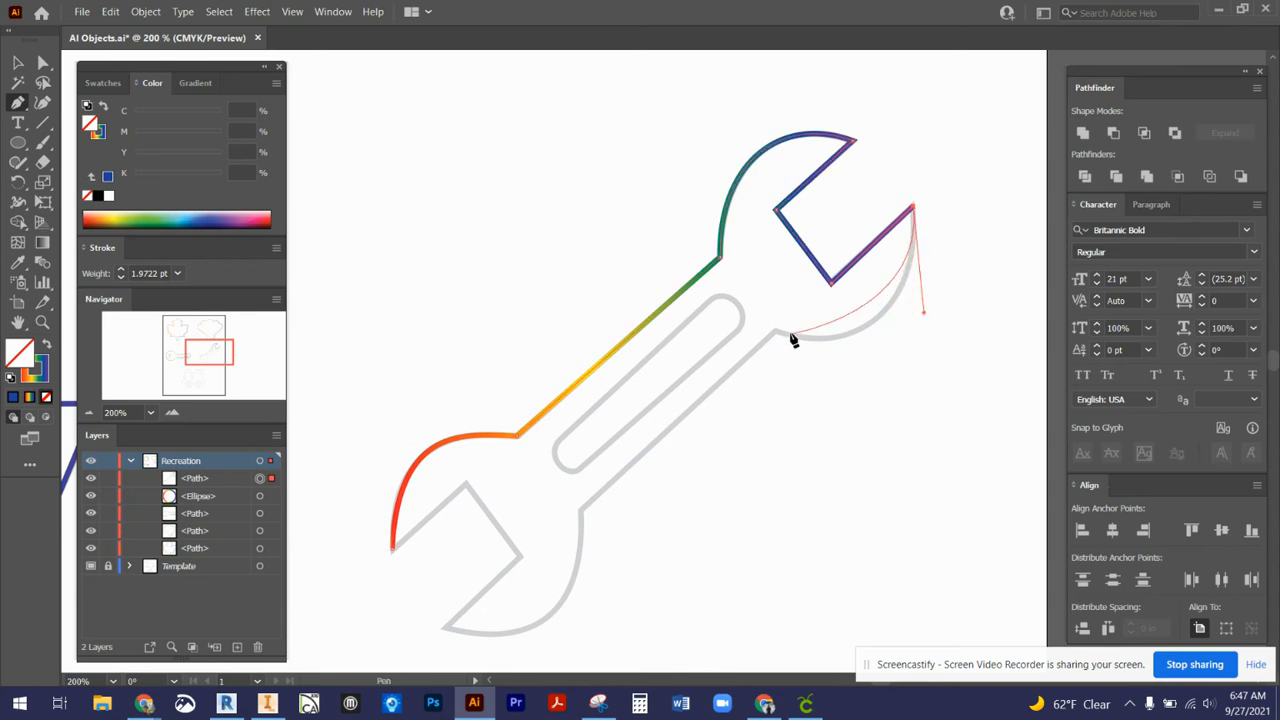
drag(776, 334, 705, 308)
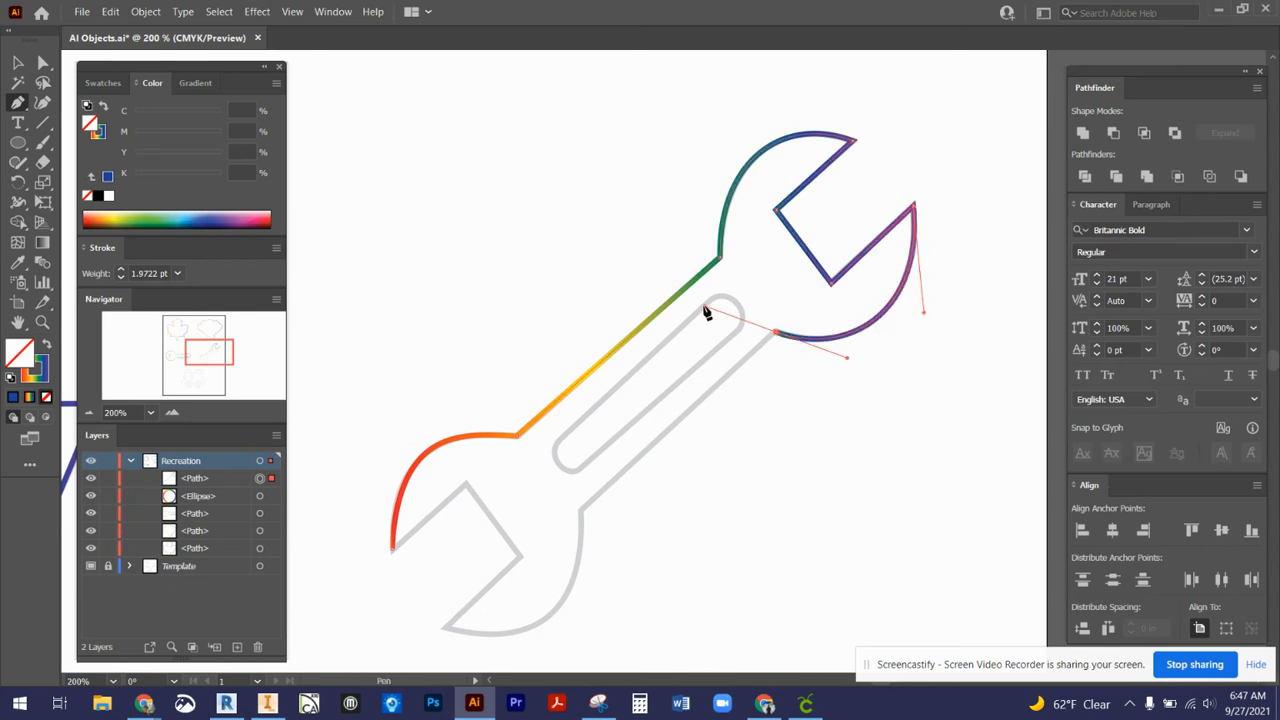
click(776, 334)
click(582, 511)
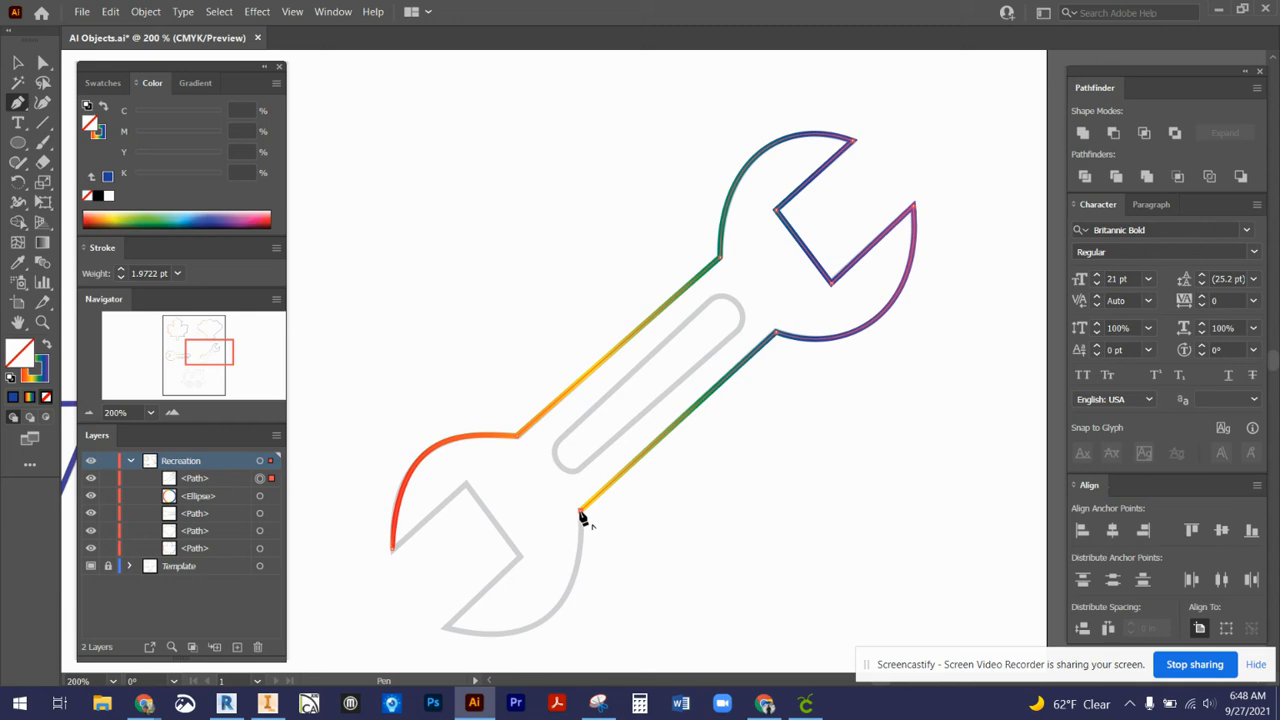
Step: Trace the lower jaw's remaining outer curve and the three straight edges of its opening, closing the wrench outline
drag(588, 538, 585, 610)
drag(447, 628, 352, 608)
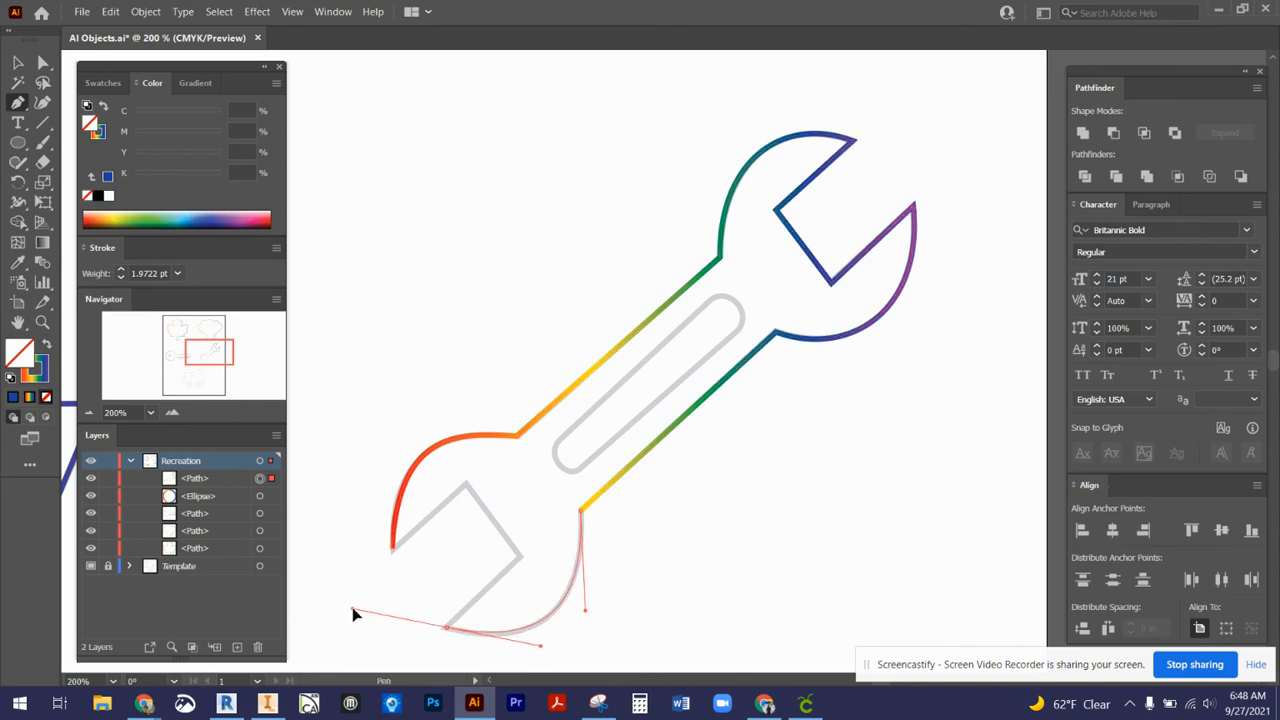
click(447, 629)
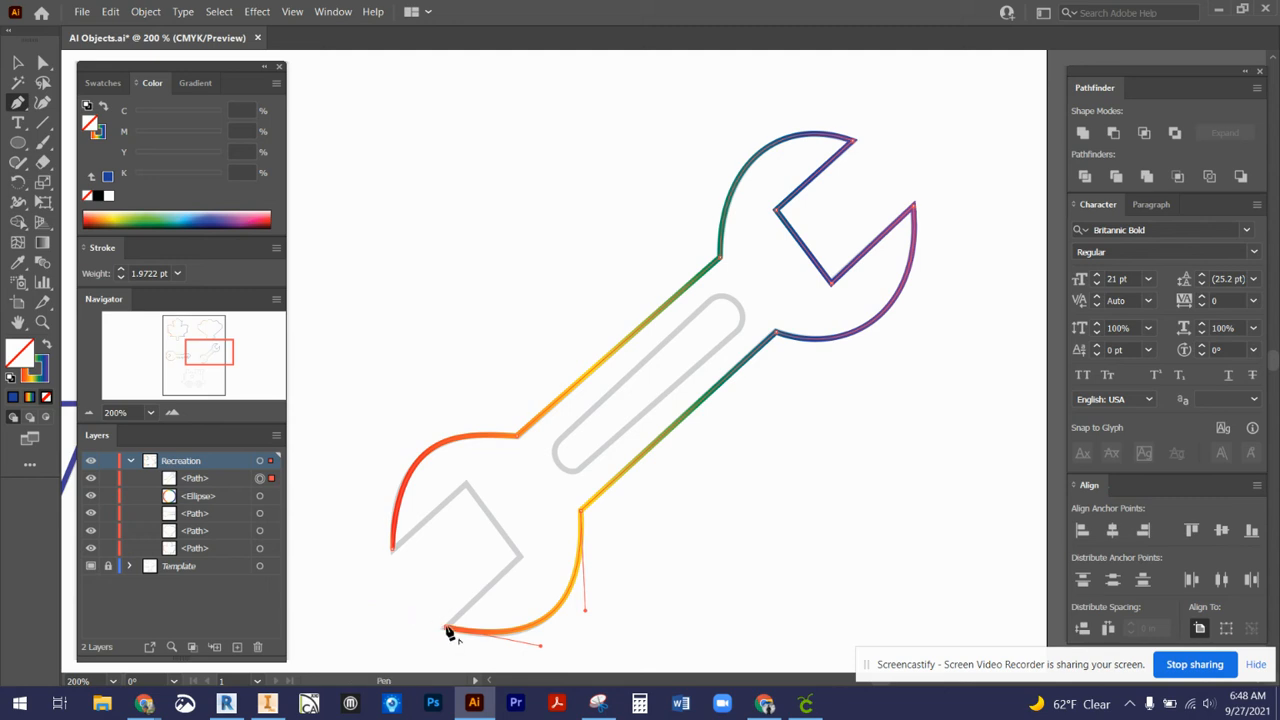
click(520, 558)
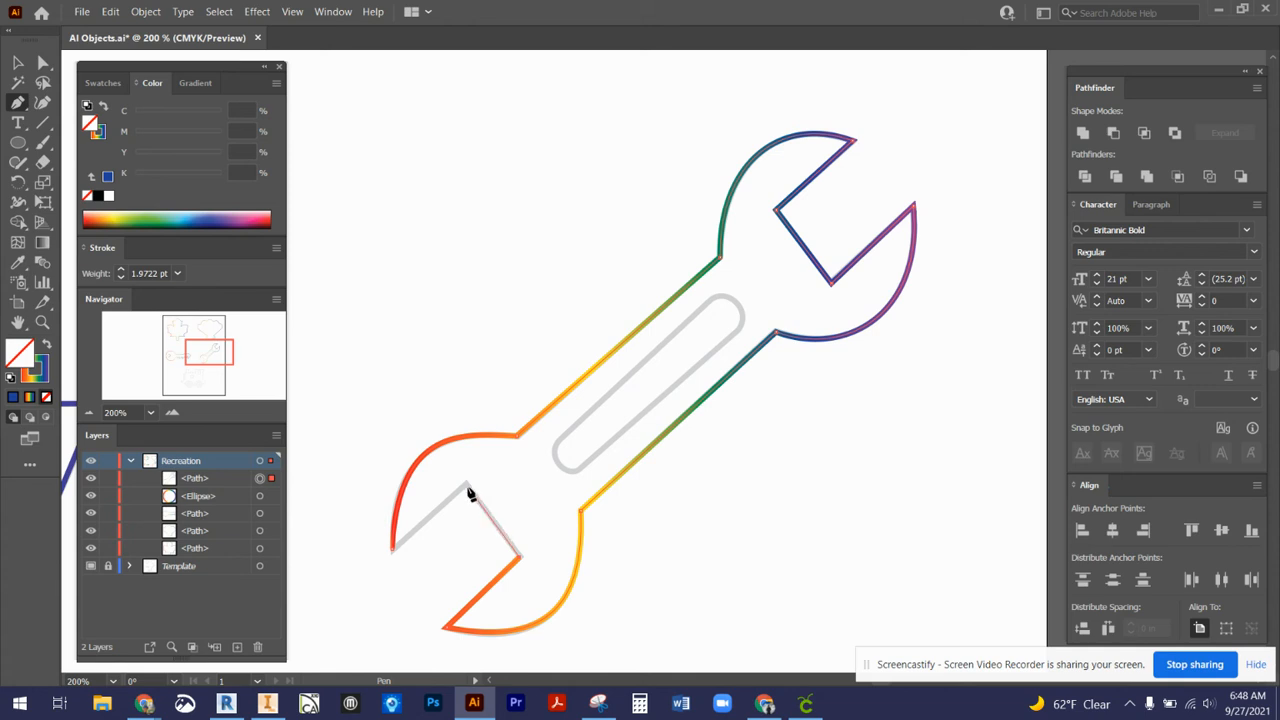
click(467, 485)
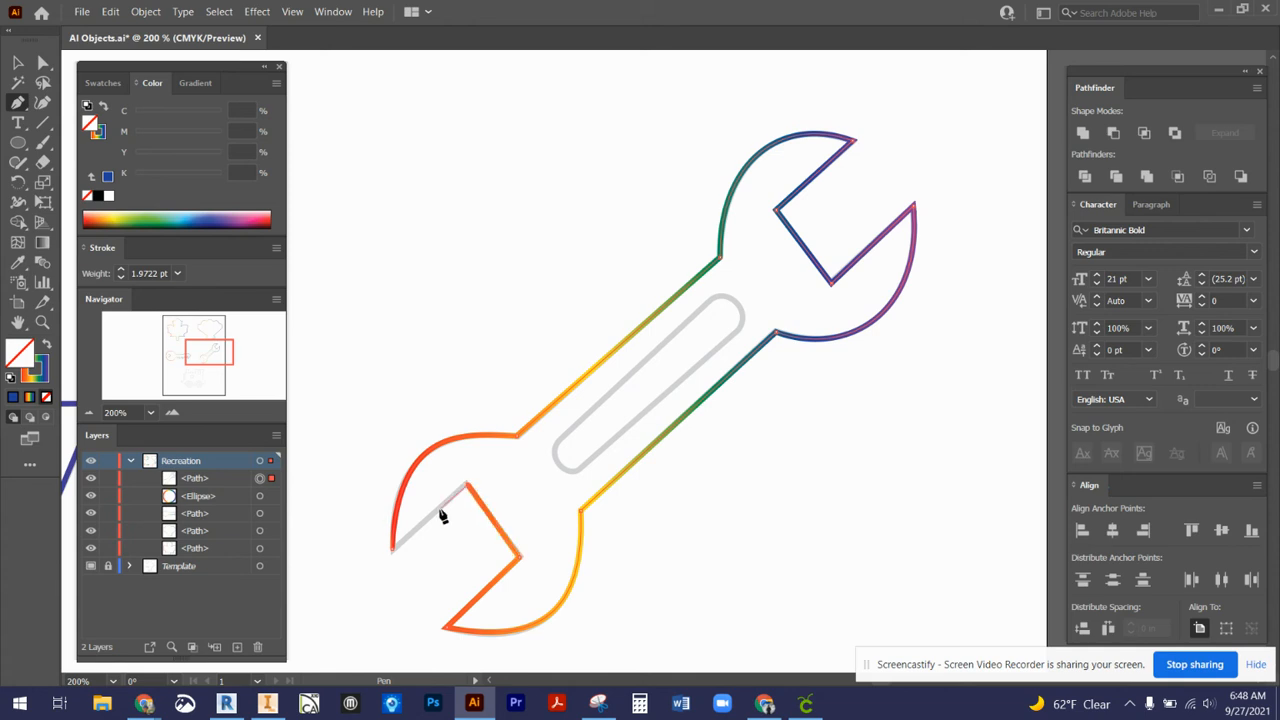
click(393, 549)
click(17, 62)
click(515, 126)
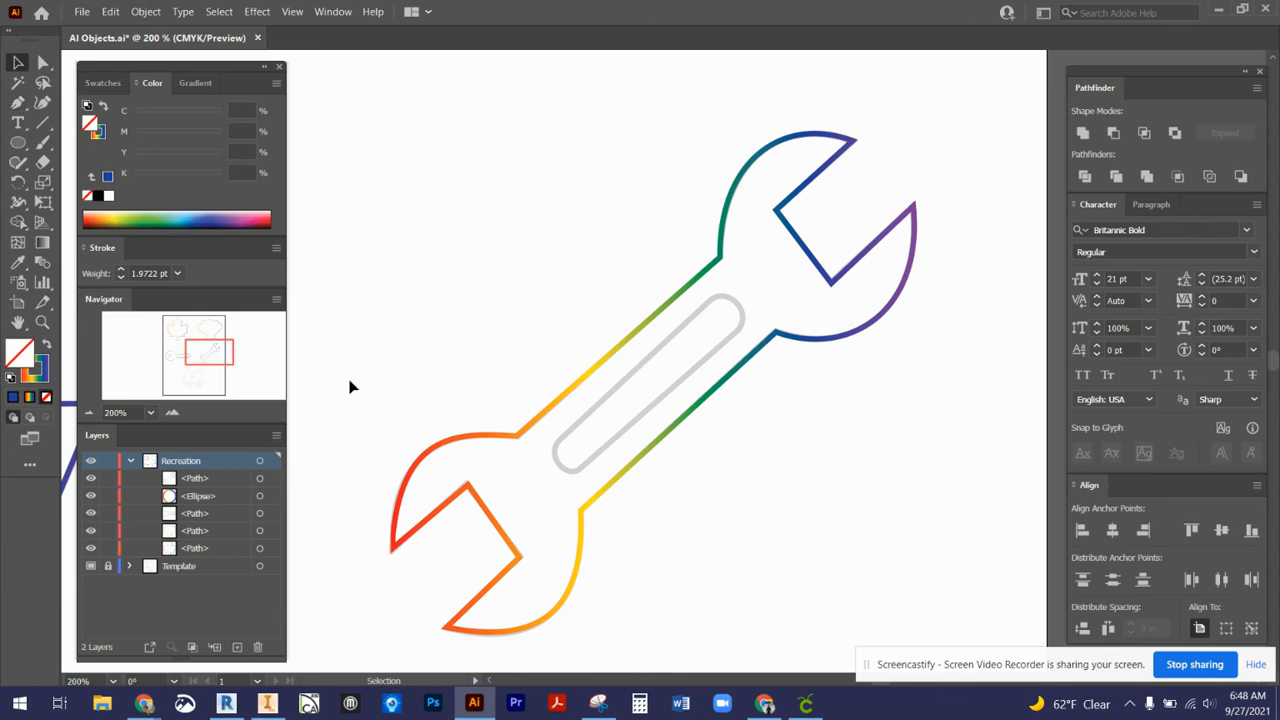
Step: Trace the rounded slot inside the wrench handle with the Pen tool as a closed path of two curved ends and two straight sides
click(17, 102)
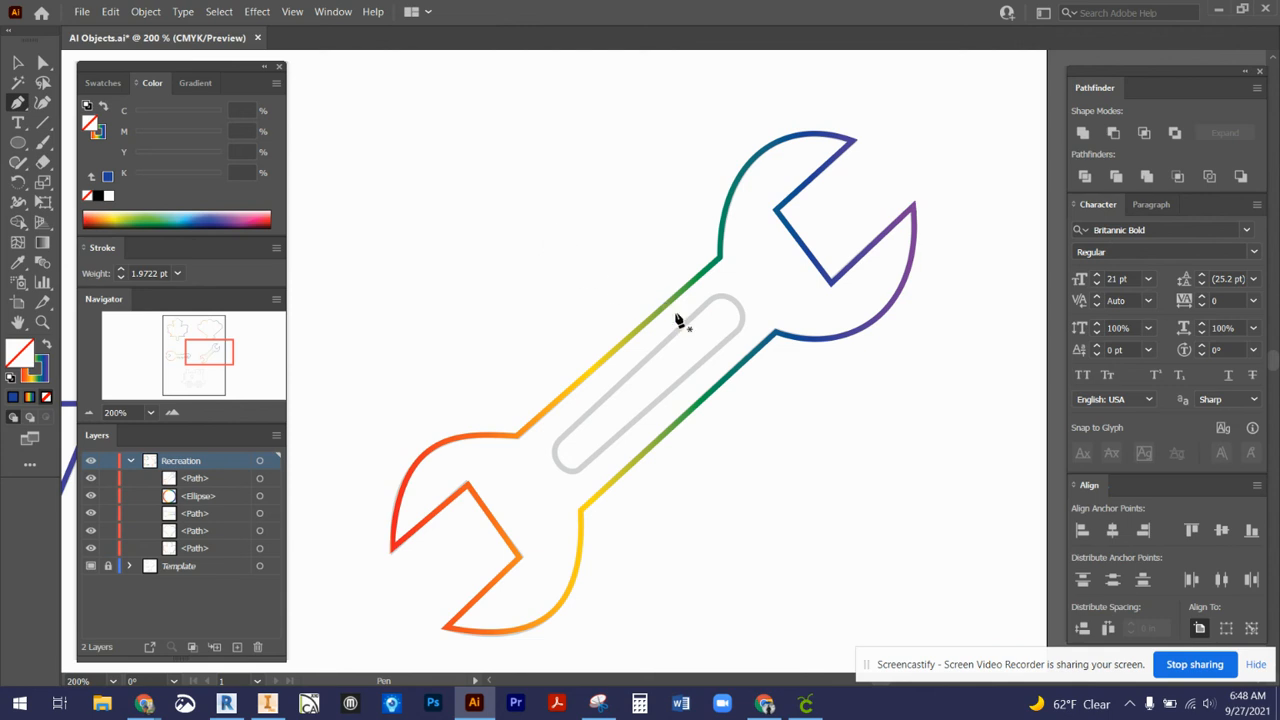
click(711, 305)
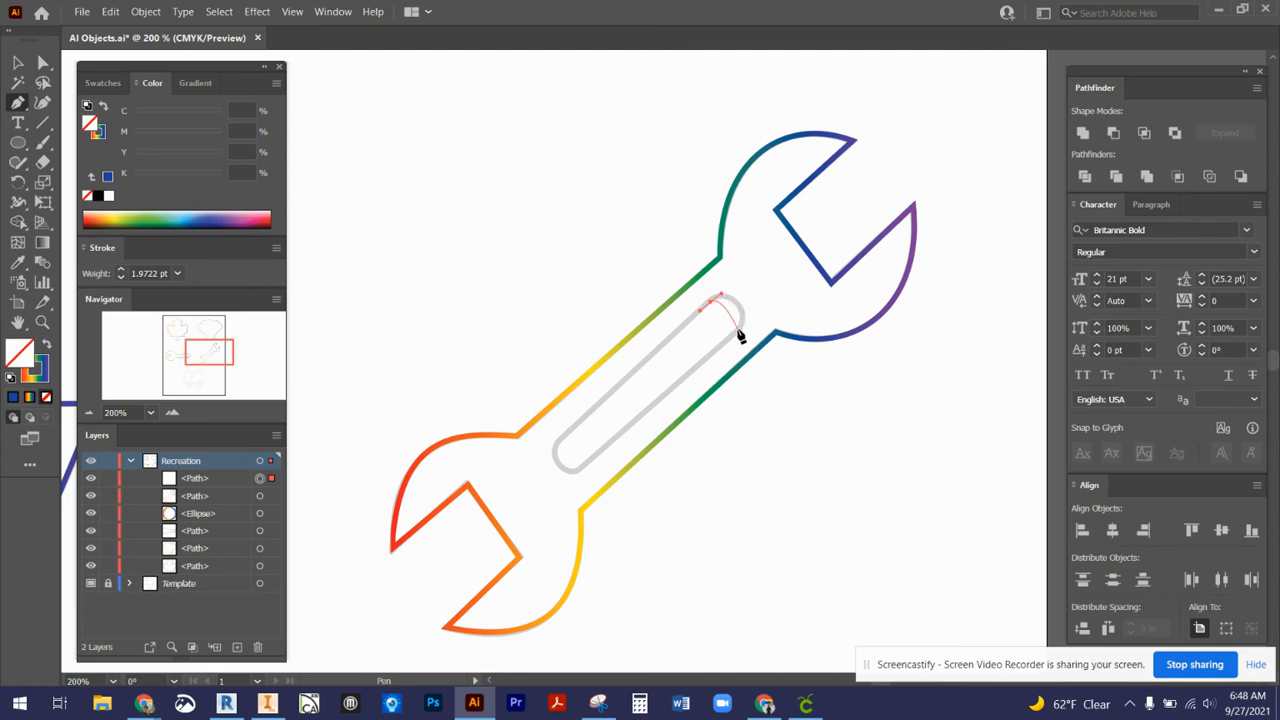
drag(738, 331, 718, 349)
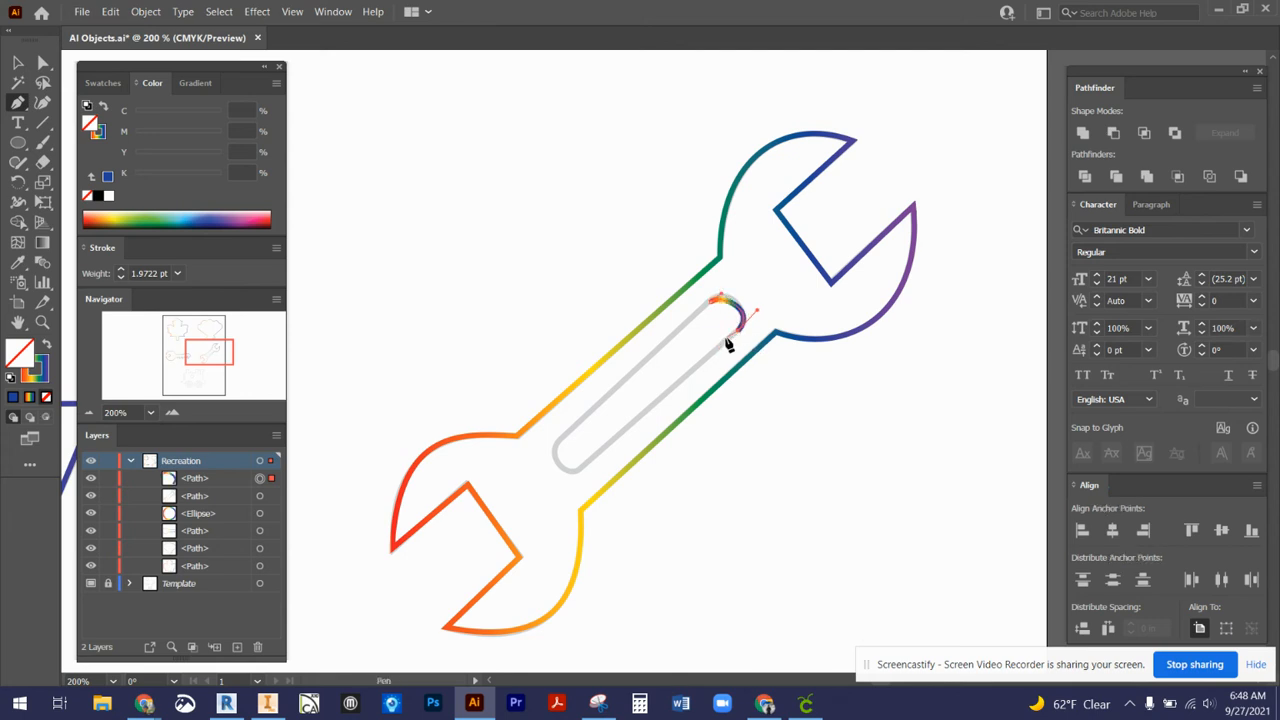
click(581, 470)
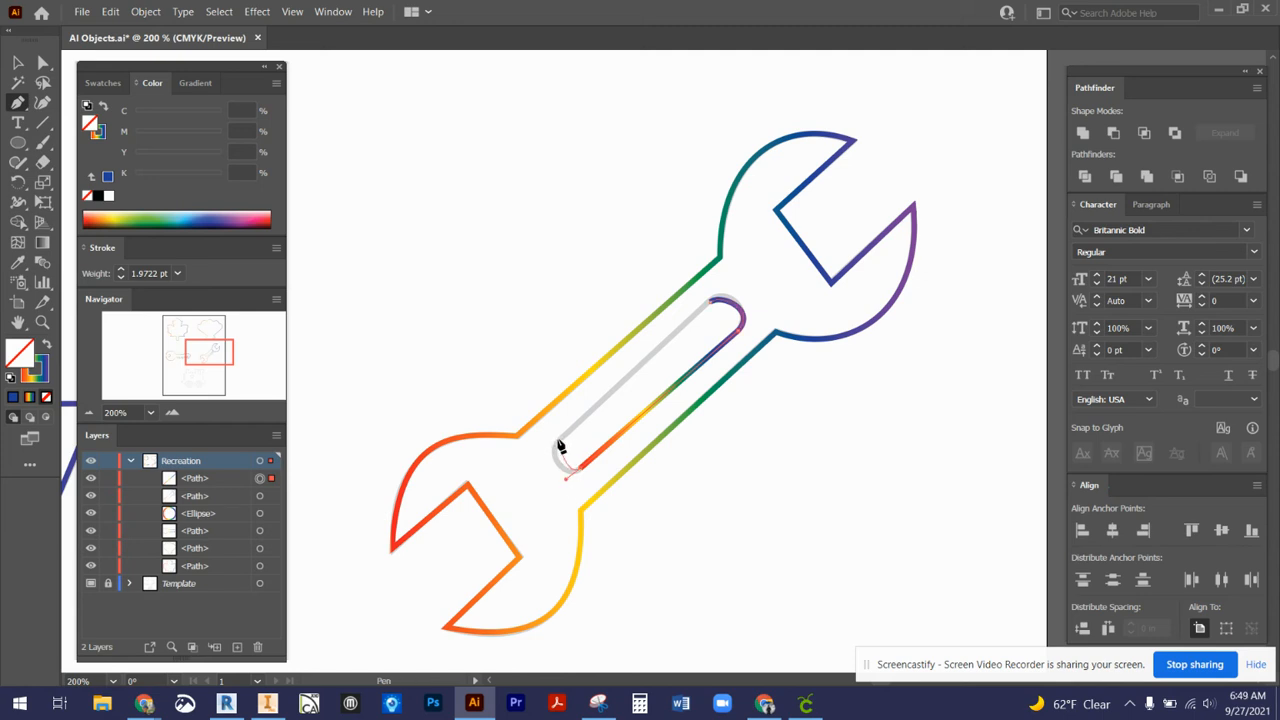
drag(559, 442, 575, 425)
click(712, 307)
click(712, 307)
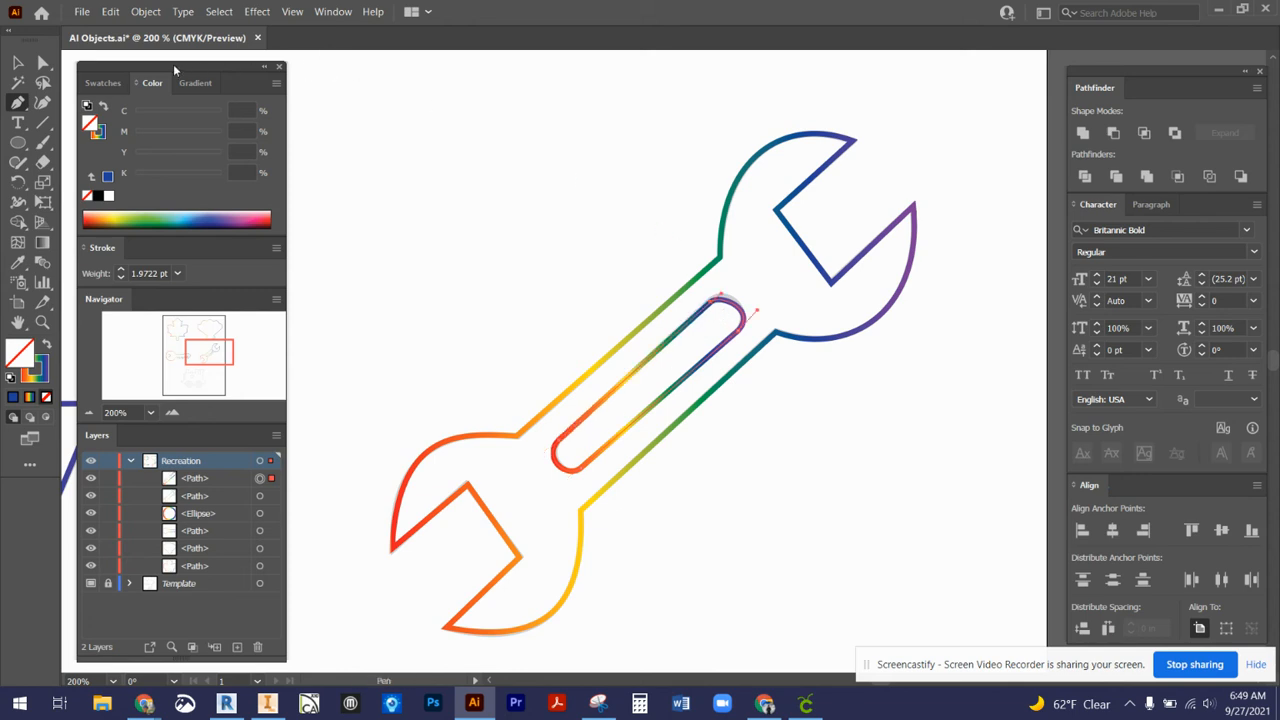
Step: Adjust the direction handle at the slot's upper end with Direct Selection so the curve fits the template
click(43, 62)
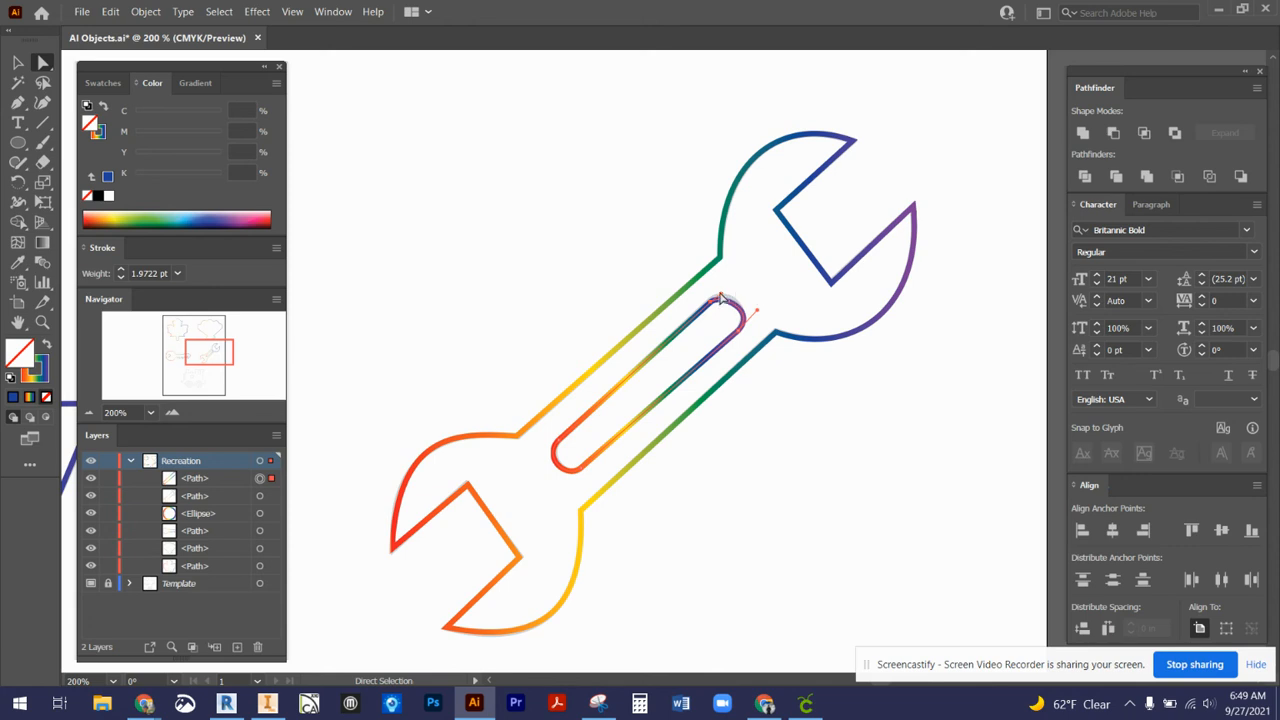
drag(722, 292, 727, 286)
click(763, 295)
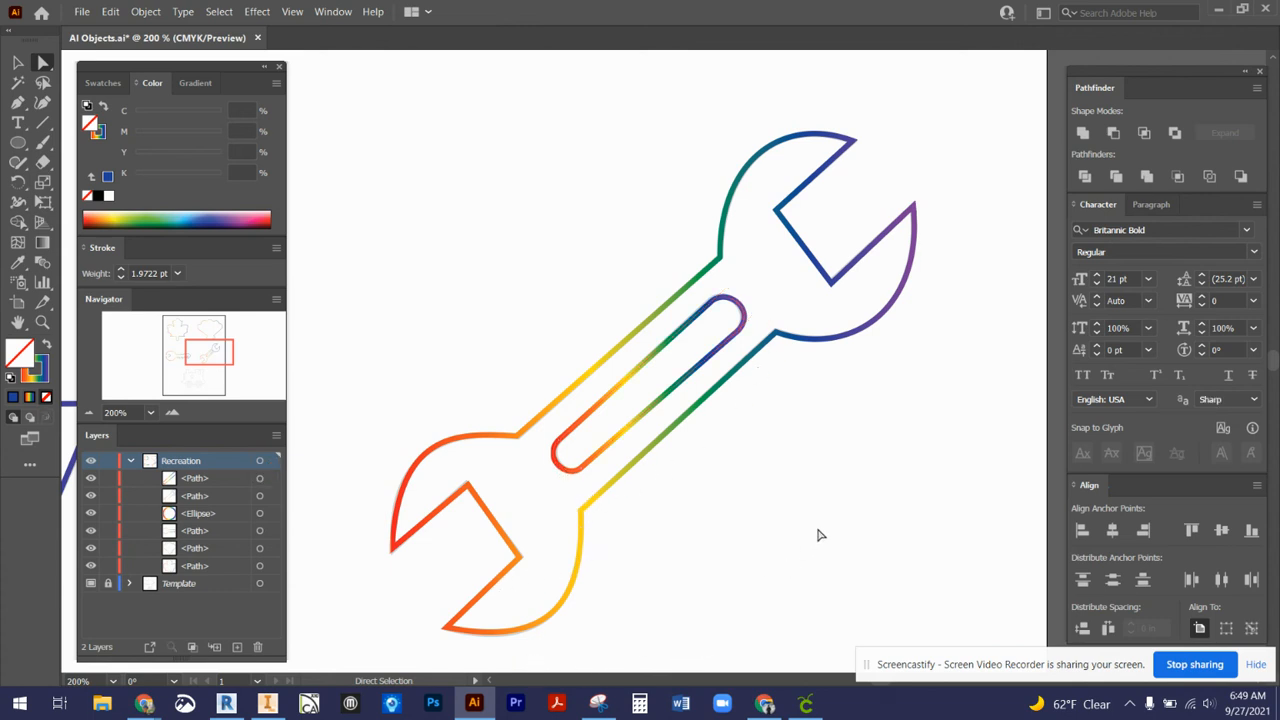
Step: Start the train outline with the Pen tool, tracing the front coupler's upper edges and the curve up to the boiler front
drag(214, 349, 193, 378)
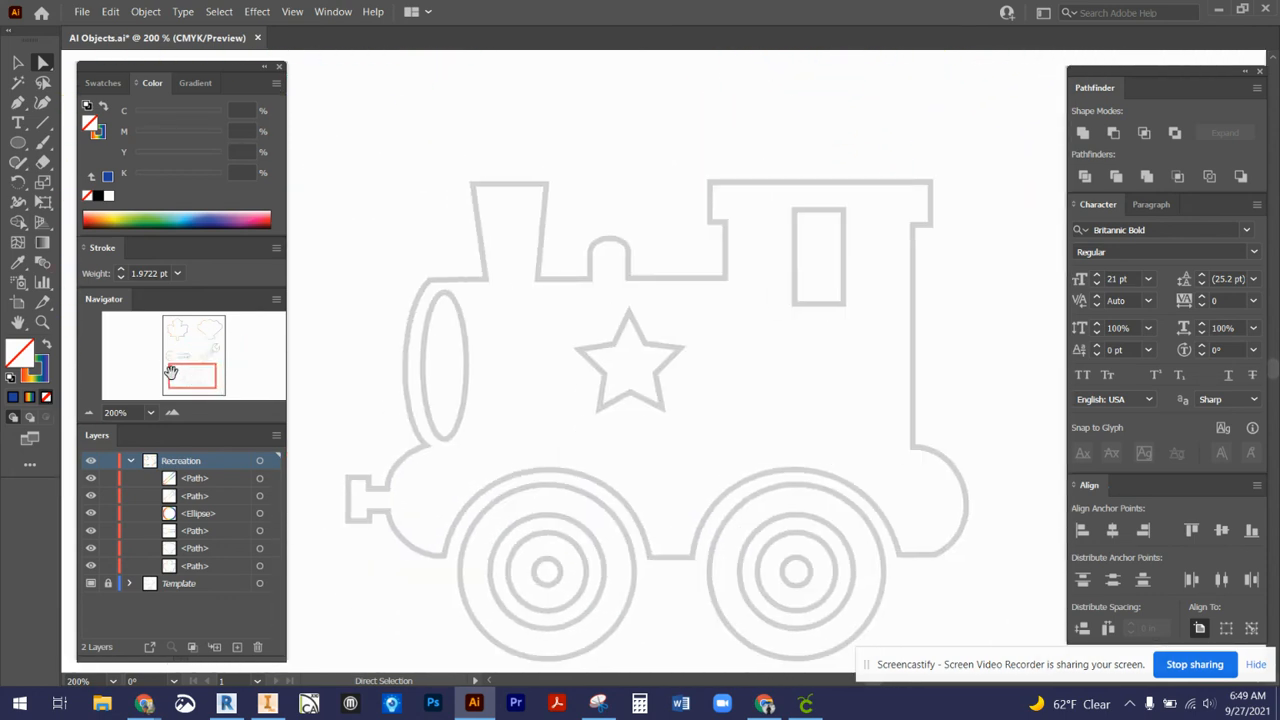
click(90, 413)
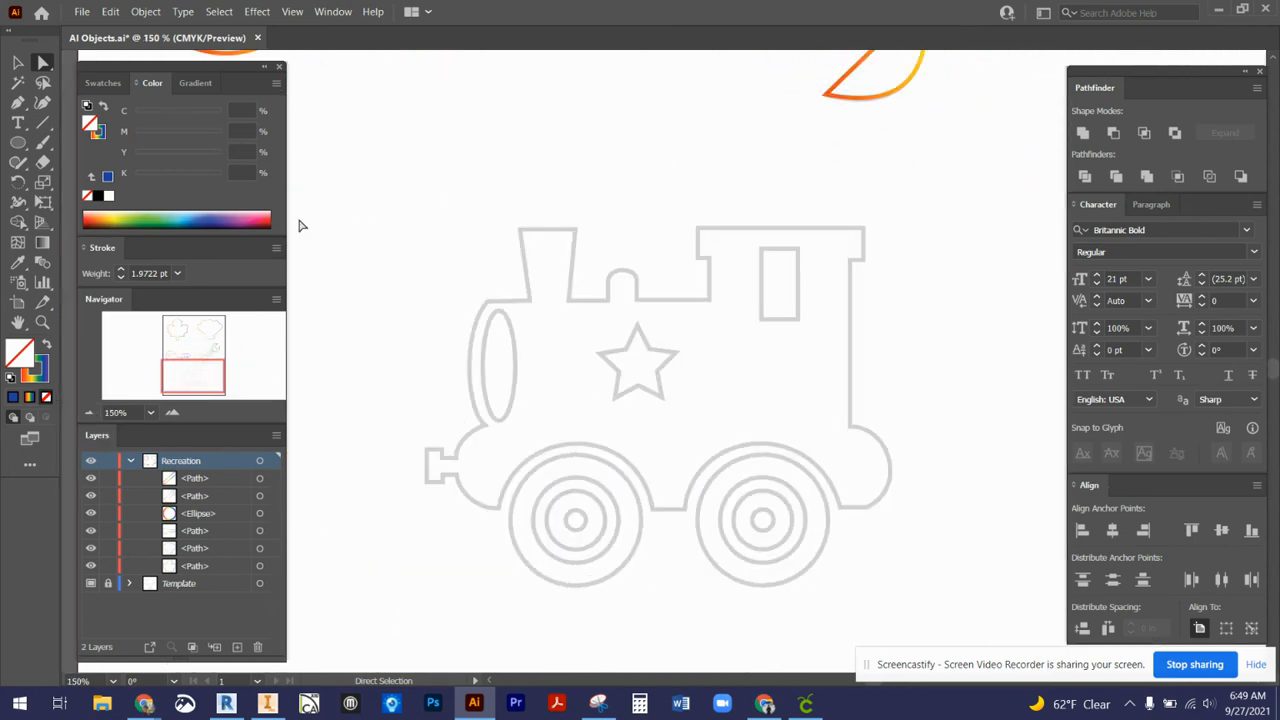
click(18, 103)
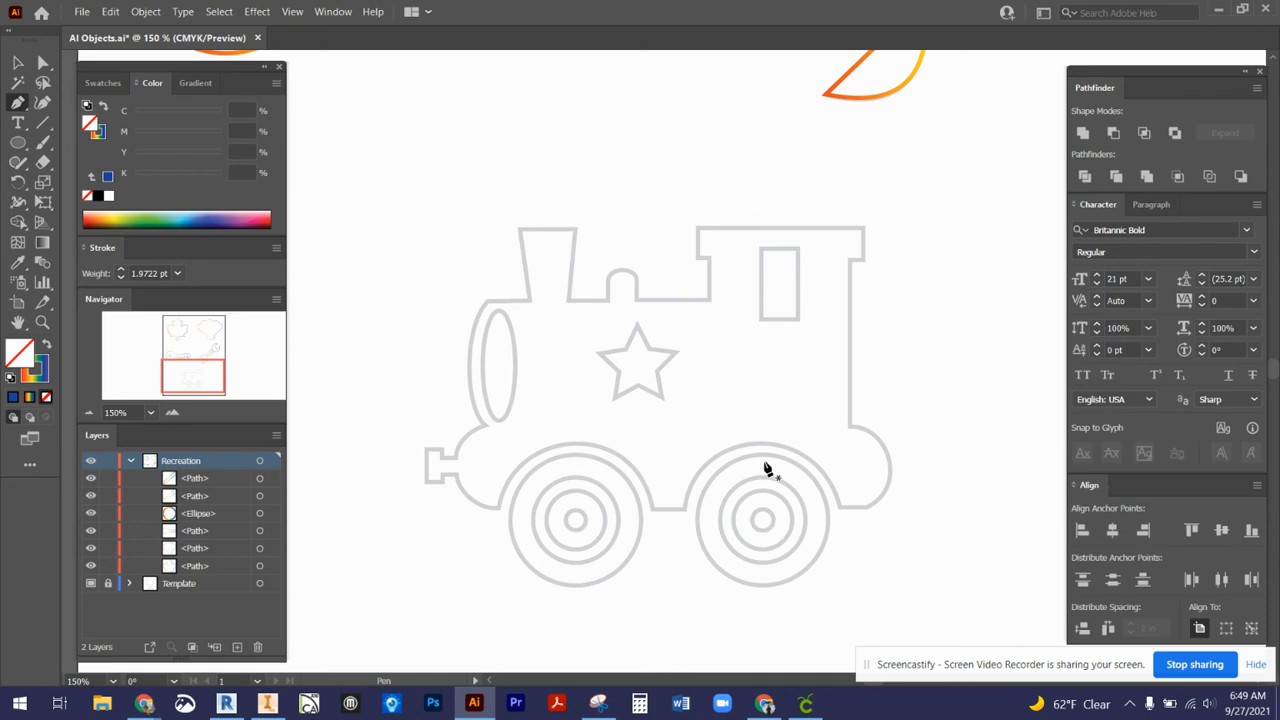
click(426, 449)
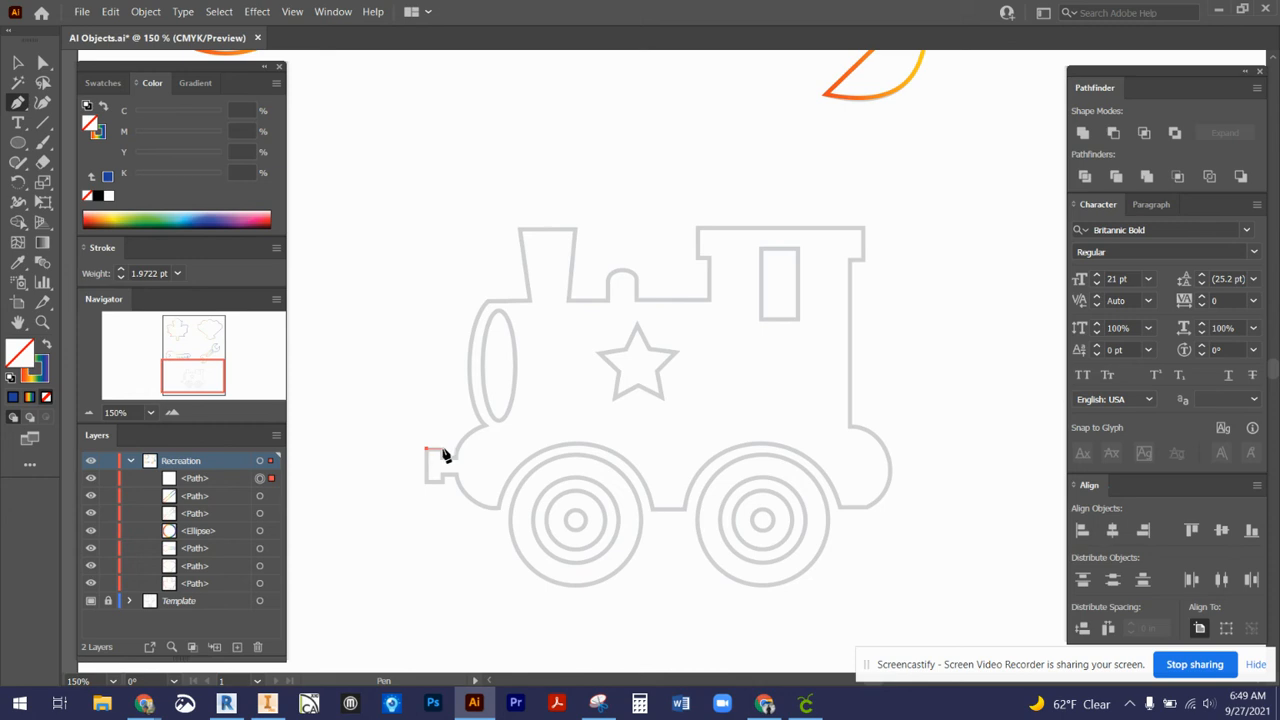
click(441, 450)
shift+click(455, 462)
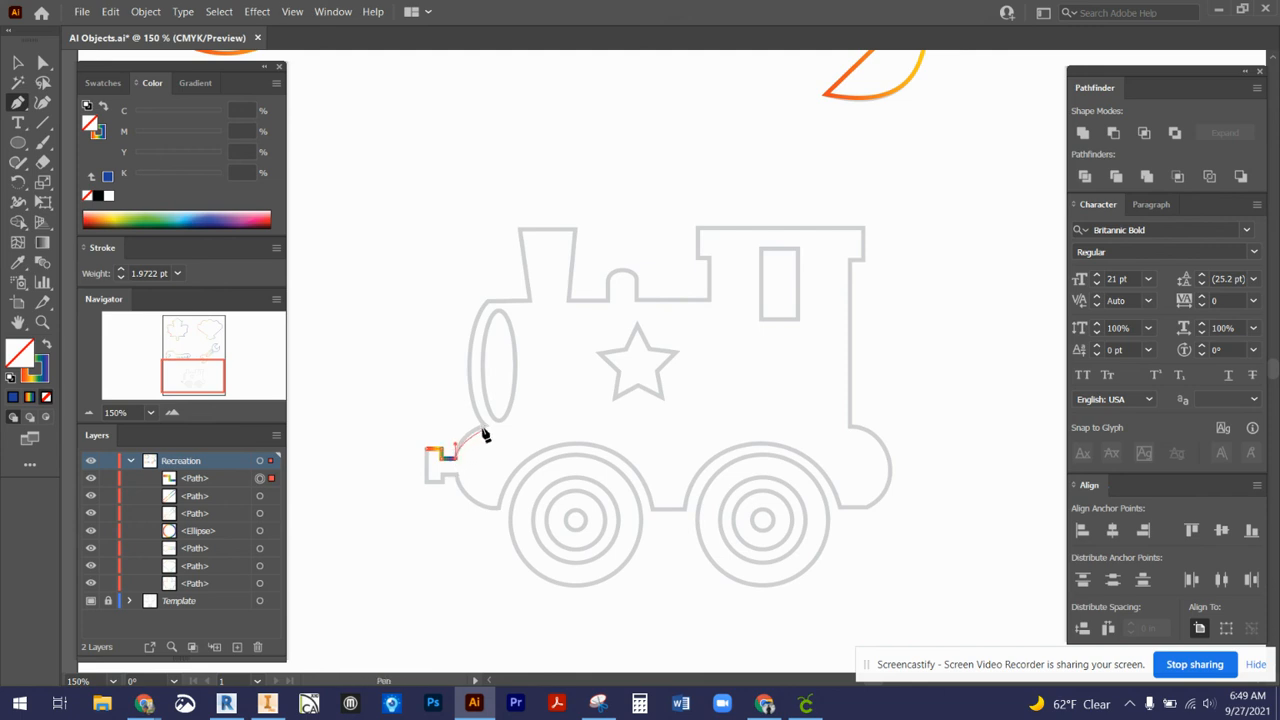
drag(488, 428, 507, 425)
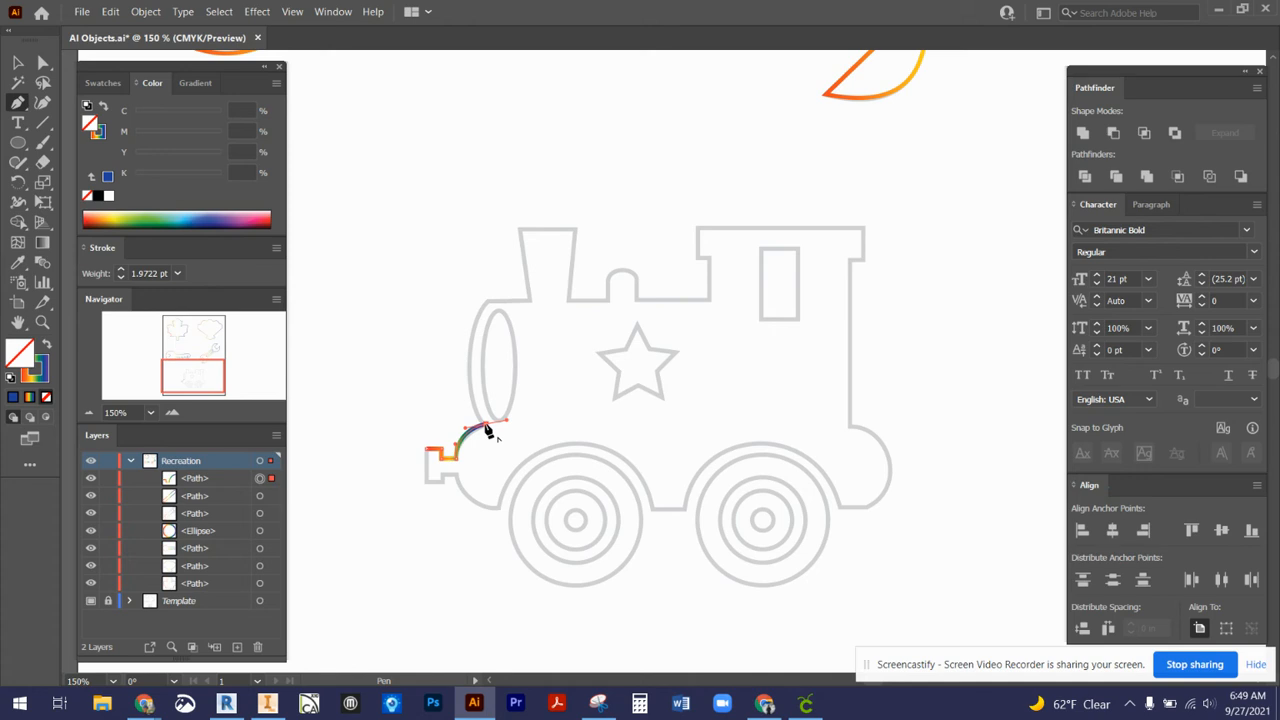
Step: Trace the curved boiler front and the short horizontal edge to the base of the train's smokestack
click(483, 426)
drag(464, 413, 456, 402)
drag(488, 301, 508, 286)
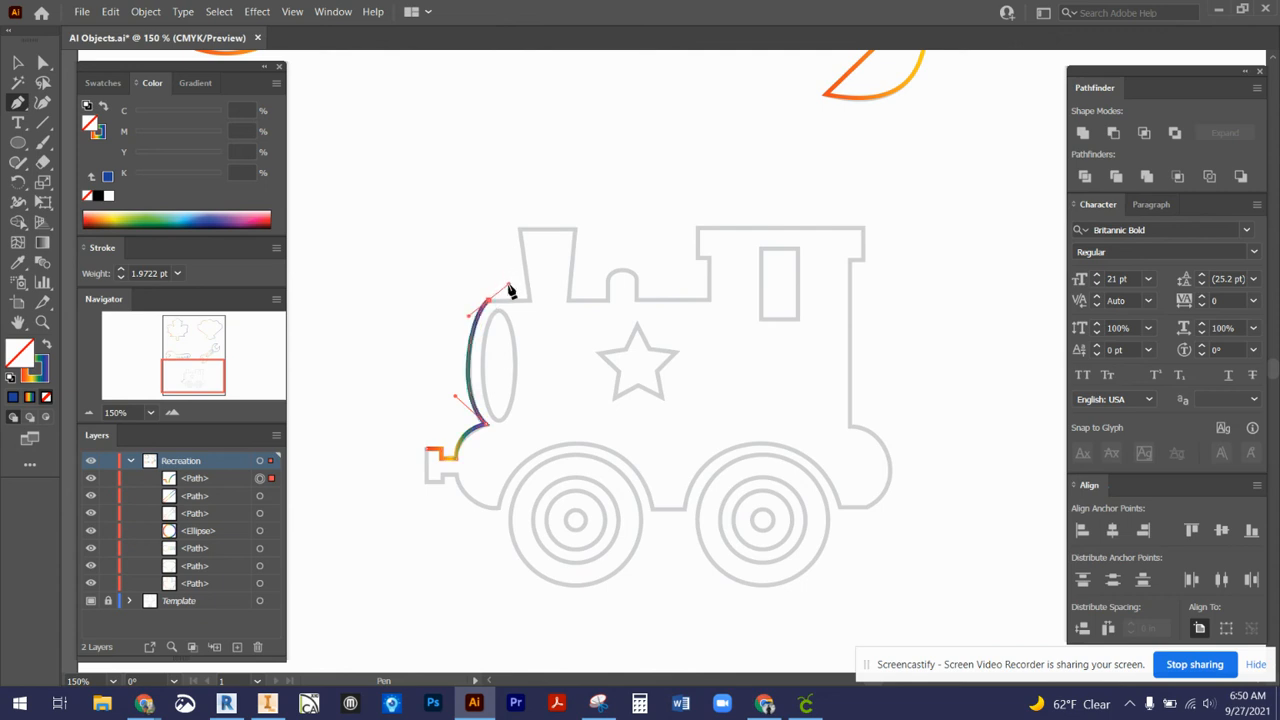
click(488, 301)
shift+click(532, 303)
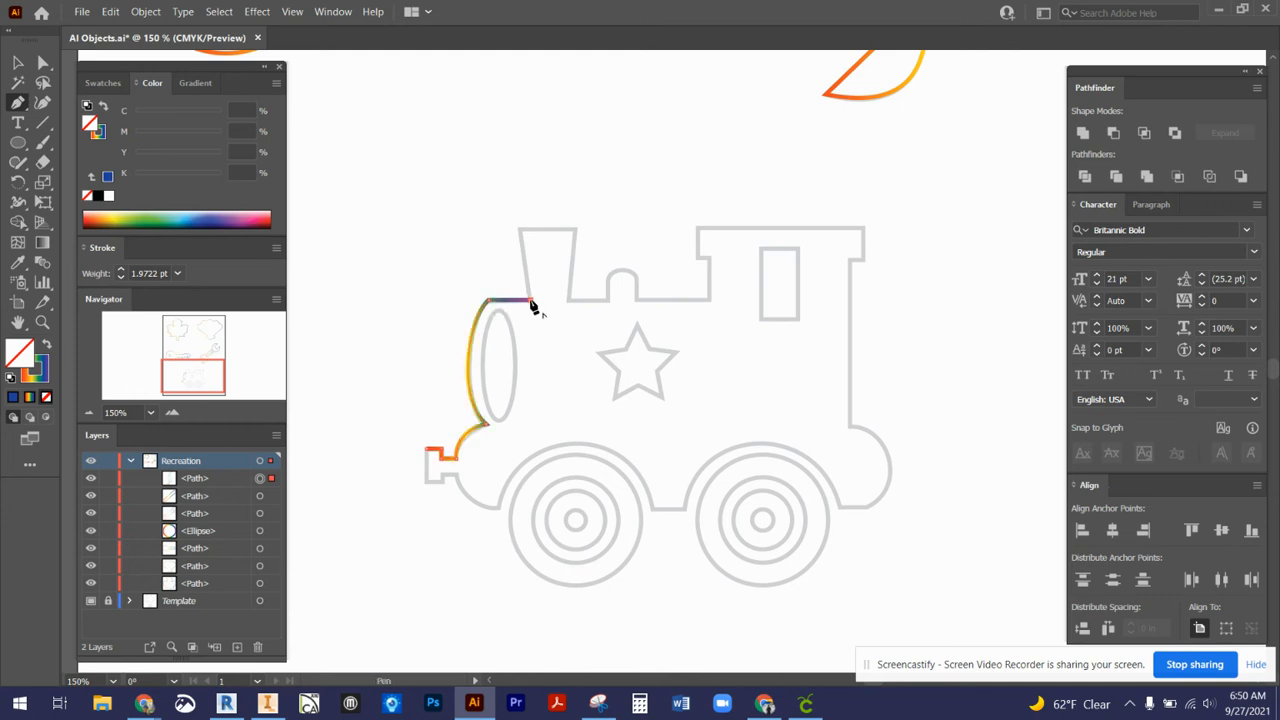
Step: Trace the train's tapered smokestack and the straight edge from its base to the dome
click(519, 230)
click(576, 231)
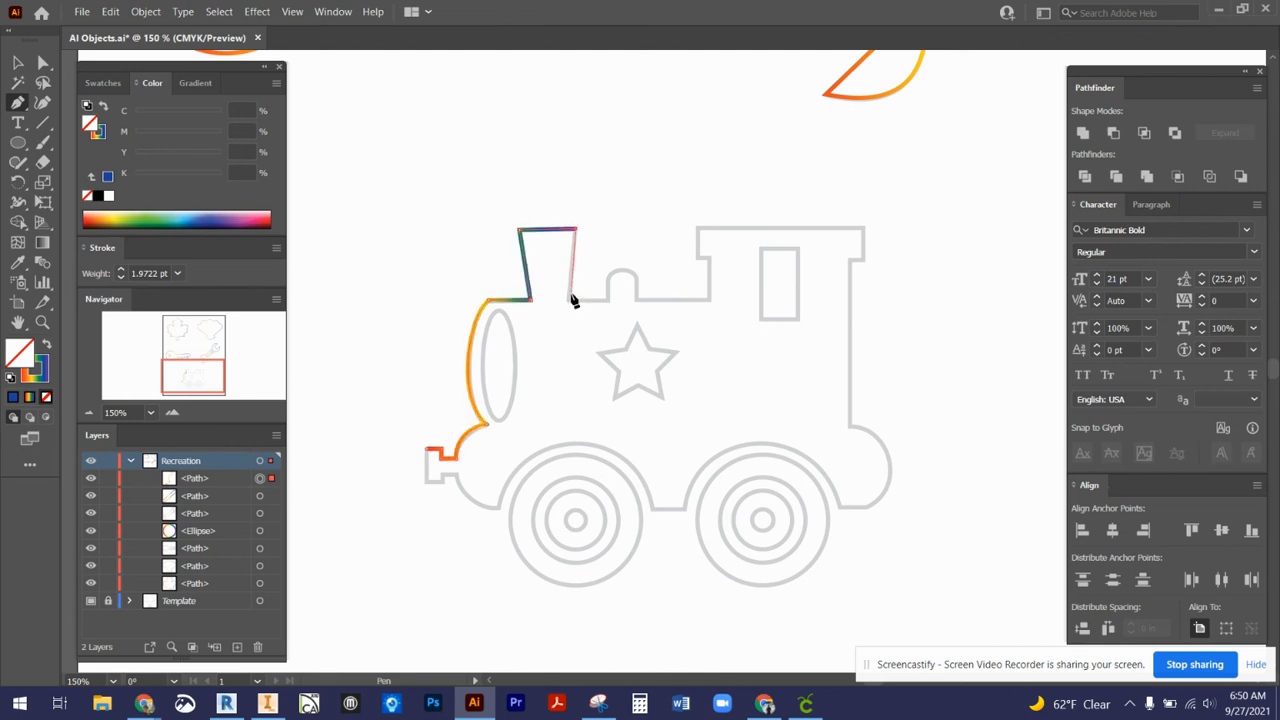
click(568, 301)
click(607, 300)
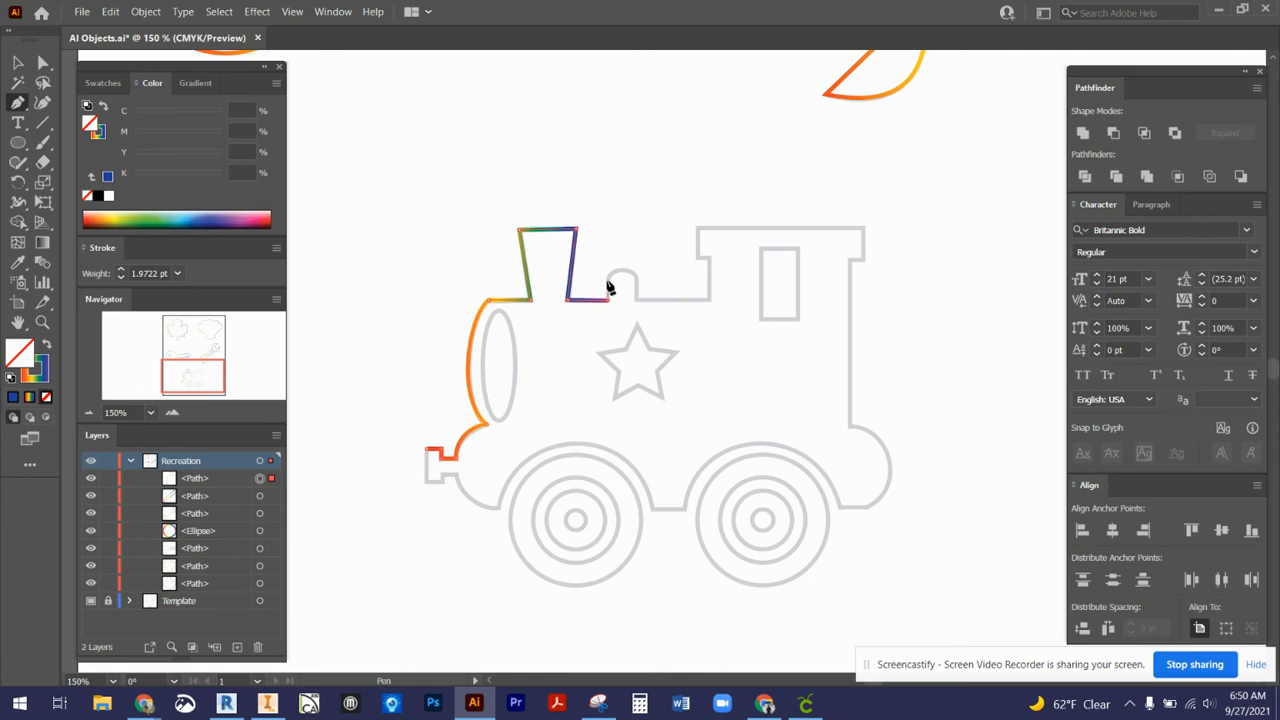
Step: Trace the small rounded dome and the straight boiler edge up to the train's cab
click(607, 280)
drag(607, 281, 640, 282)
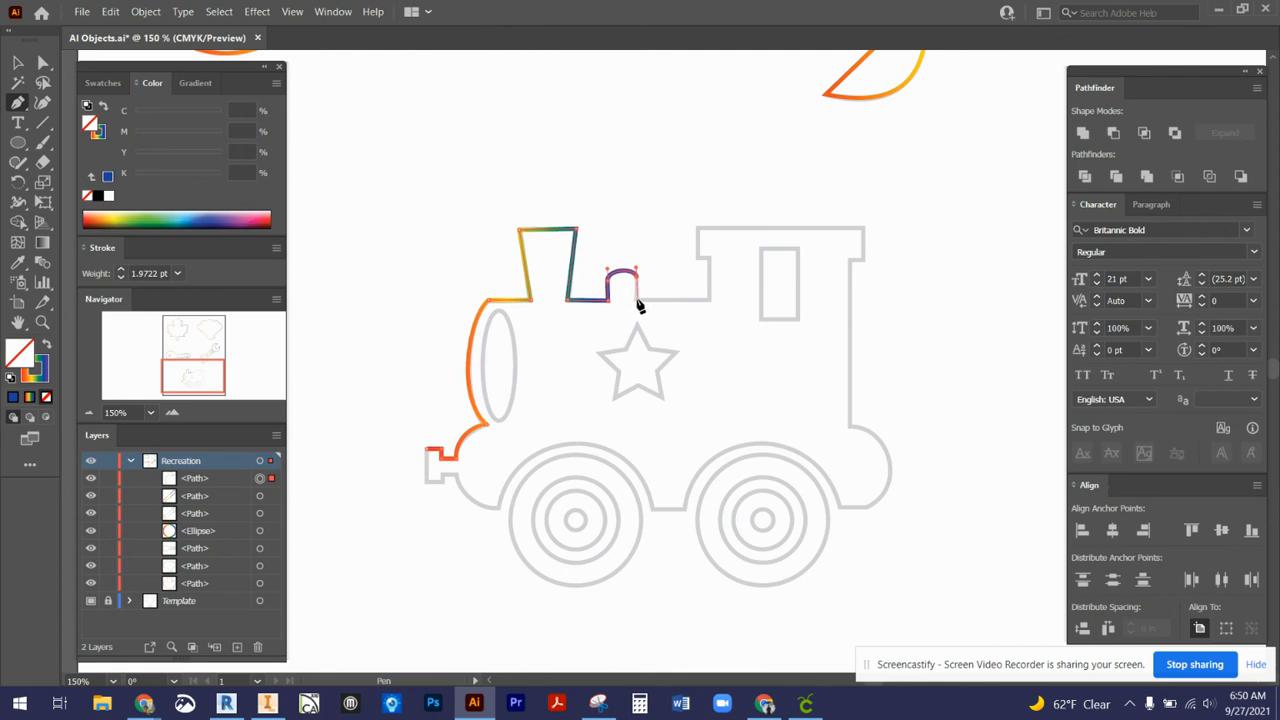
click(637, 299)
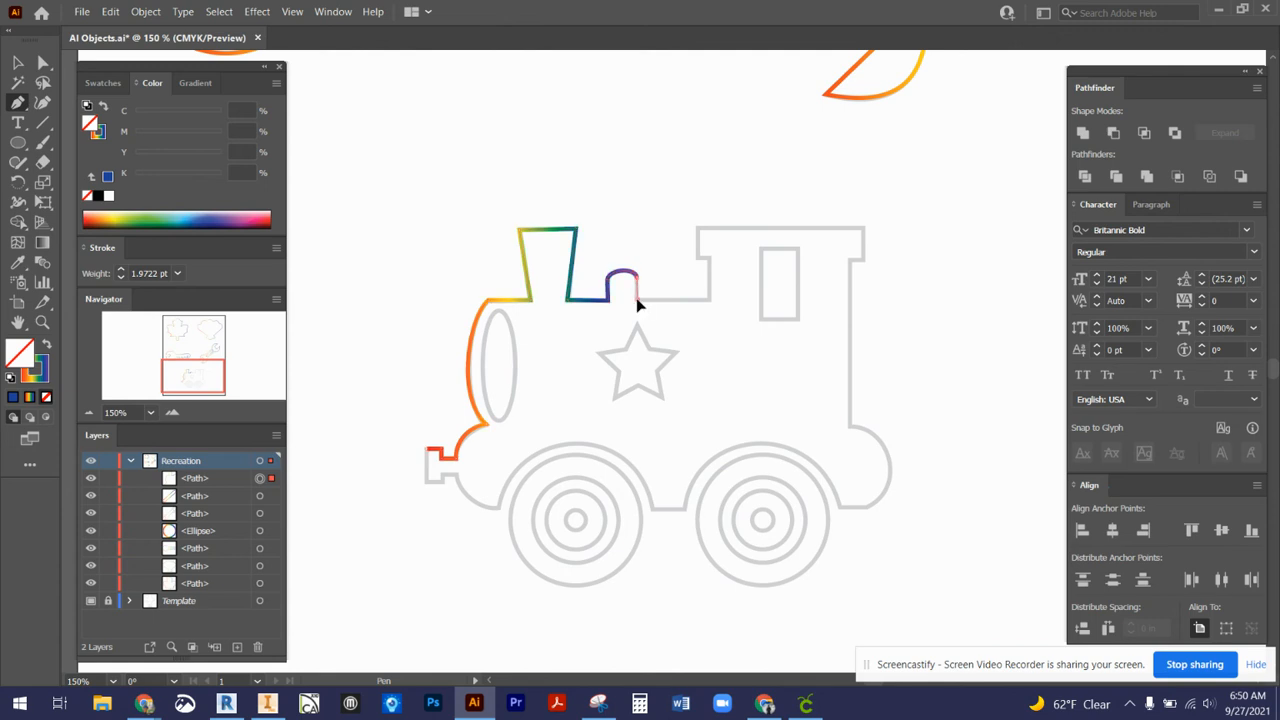
click(710, 299)
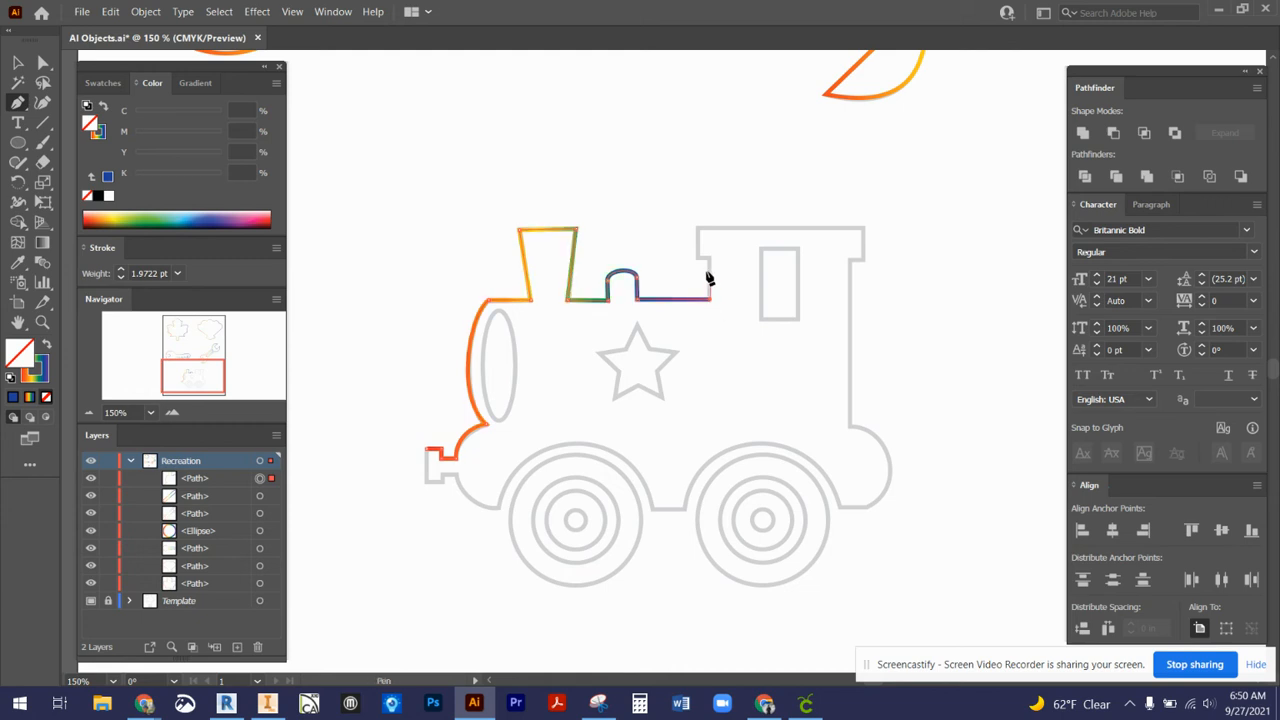
Step: Trace the cab's front wall, overhanging roof and rear wall down to the rounded rear end of the train
shift+click(709, 264)
click(699, 262)
click(698, 229)
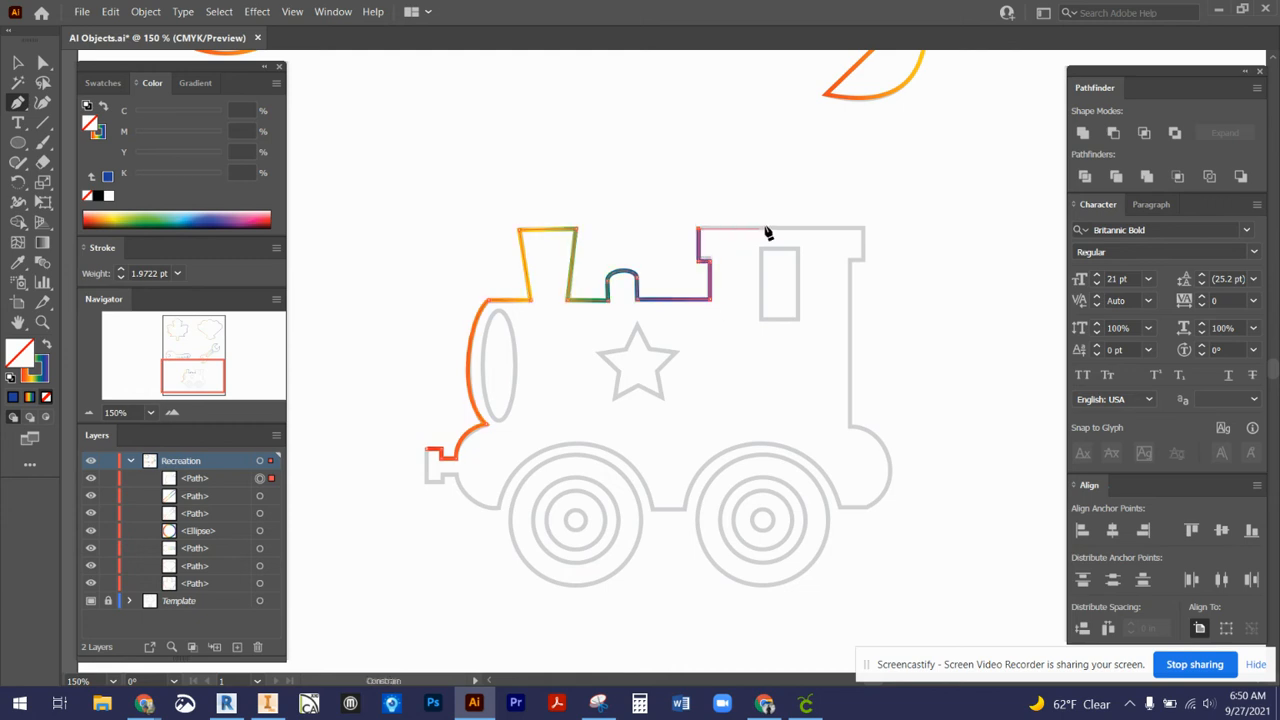
click(863, 230)
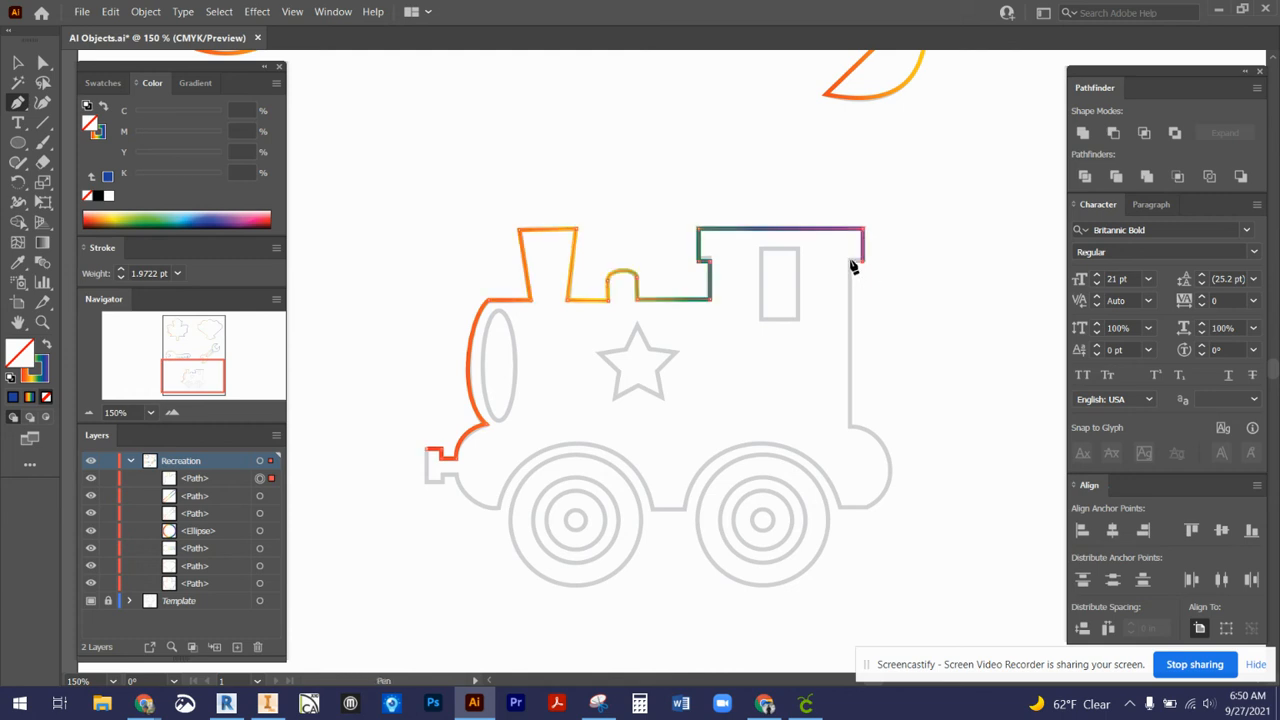
click(863, 262)
click(850, 262)
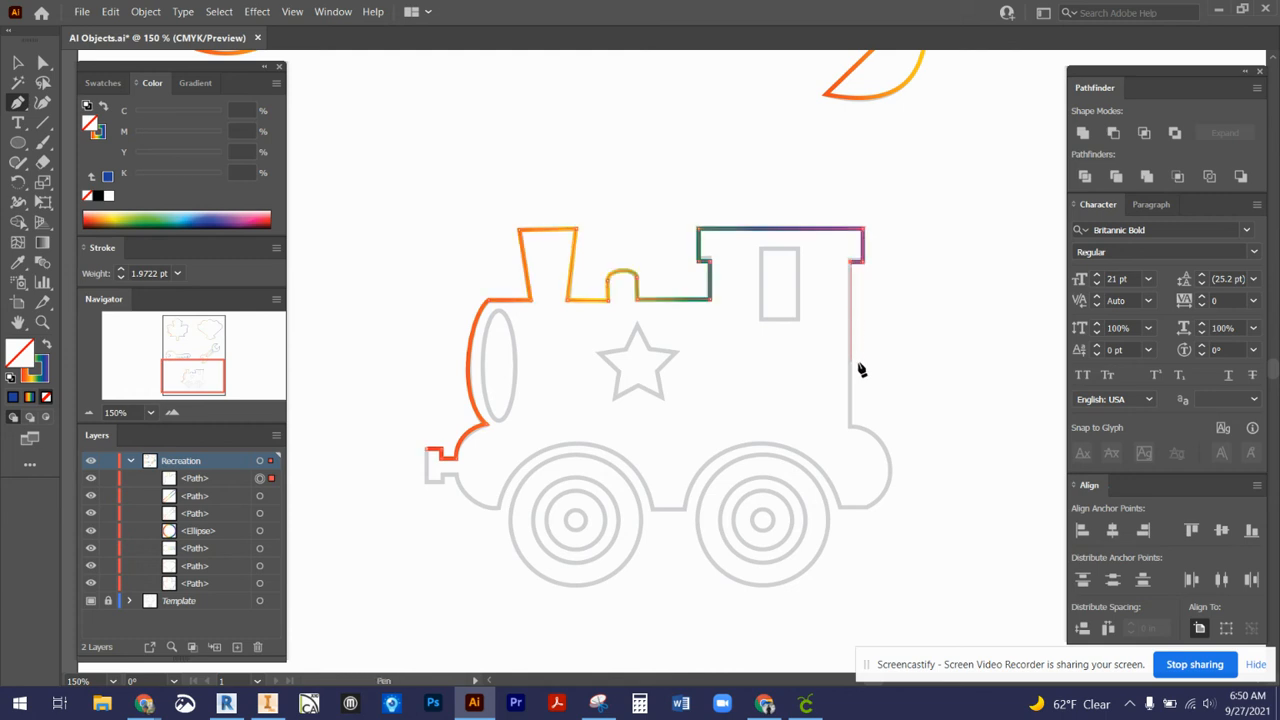
shift+click(851, 428)
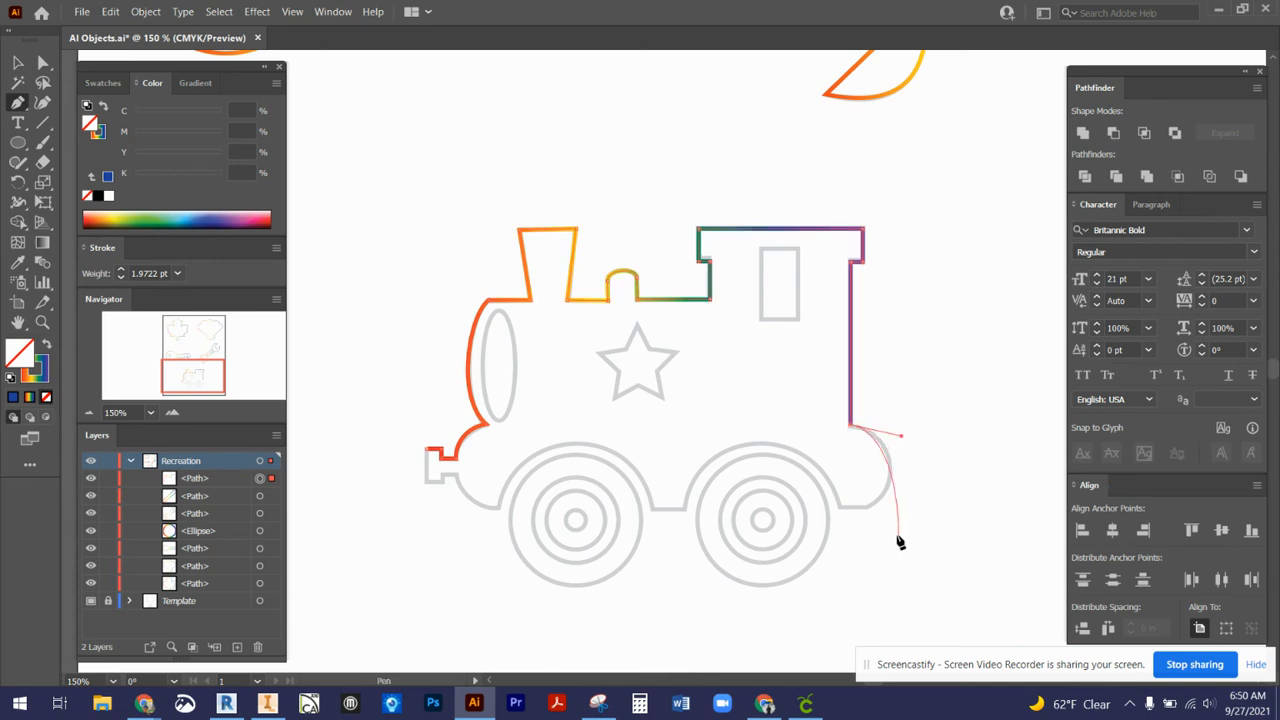
Step: Trace the train's rounded rear end and the short bottom edge leading to the rear wheel arch
drag(869, 507, 835, 523)
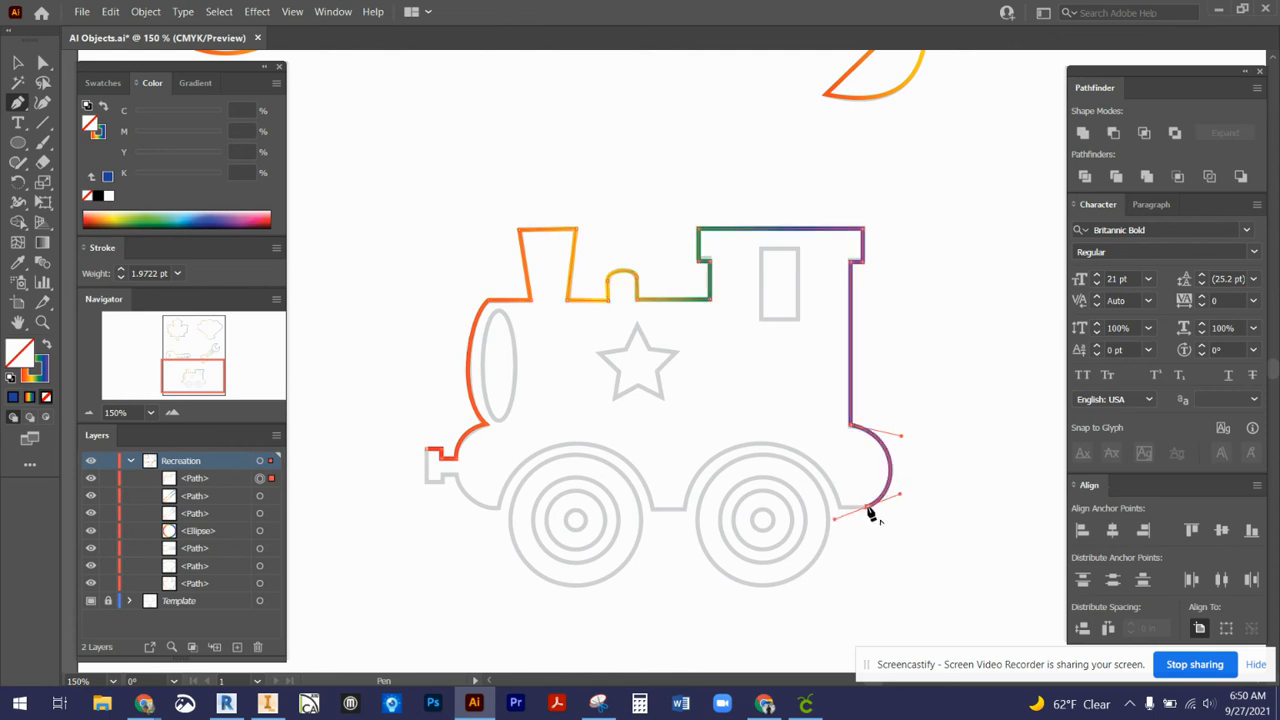
click(869, 508)
click(841, 508)
Step: Trace the curved arch over the rear wheel and the short straight edge between the two wheel arches
click(843, 513)
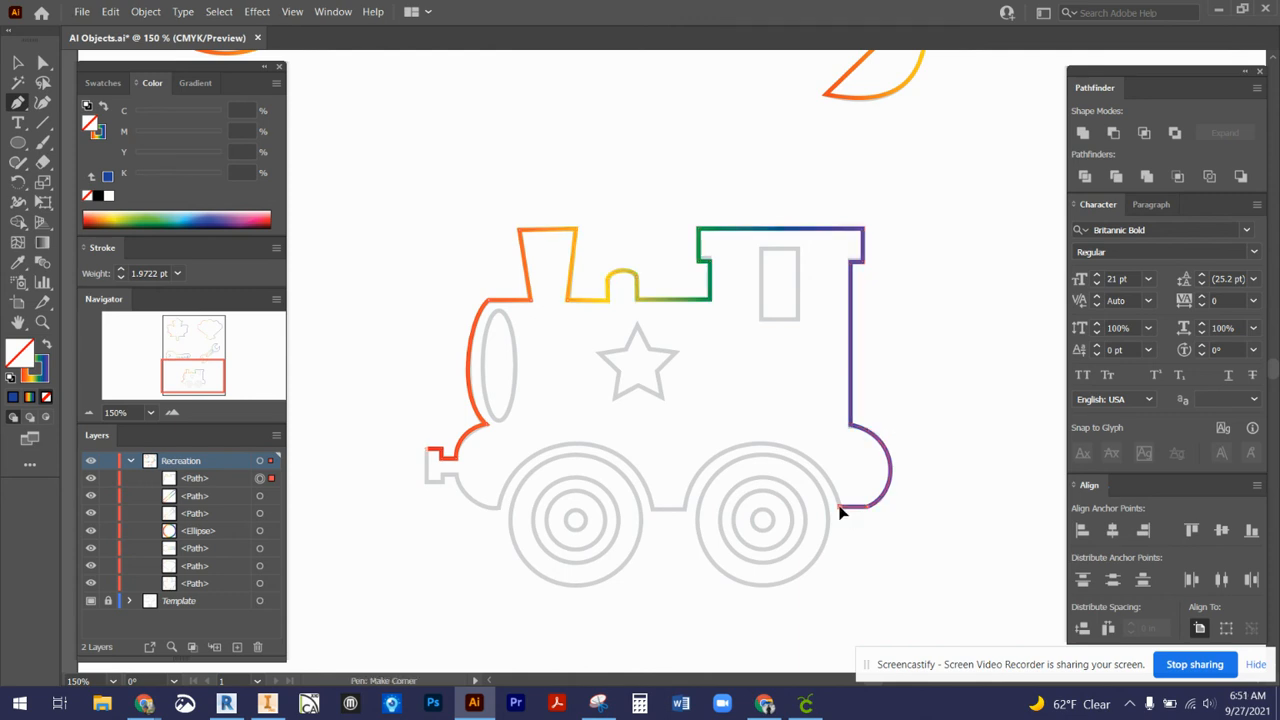
click(808, 412)
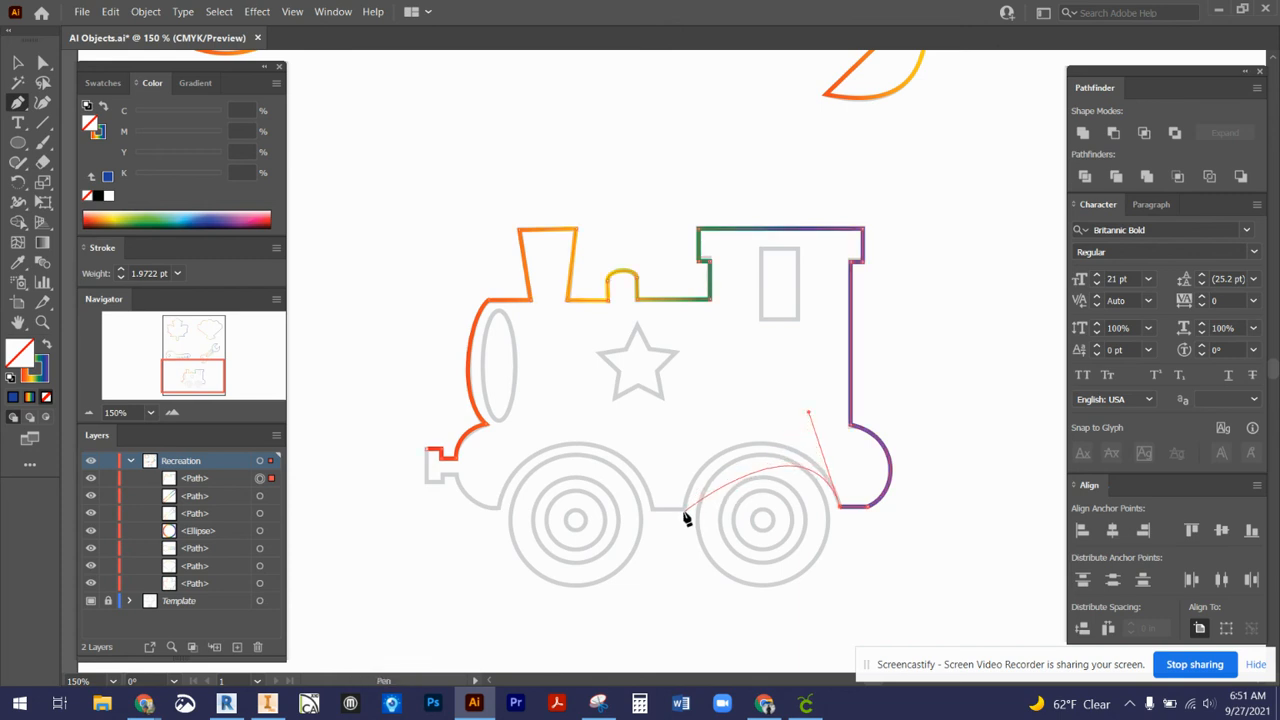
drag(685, 510, 676, 589)
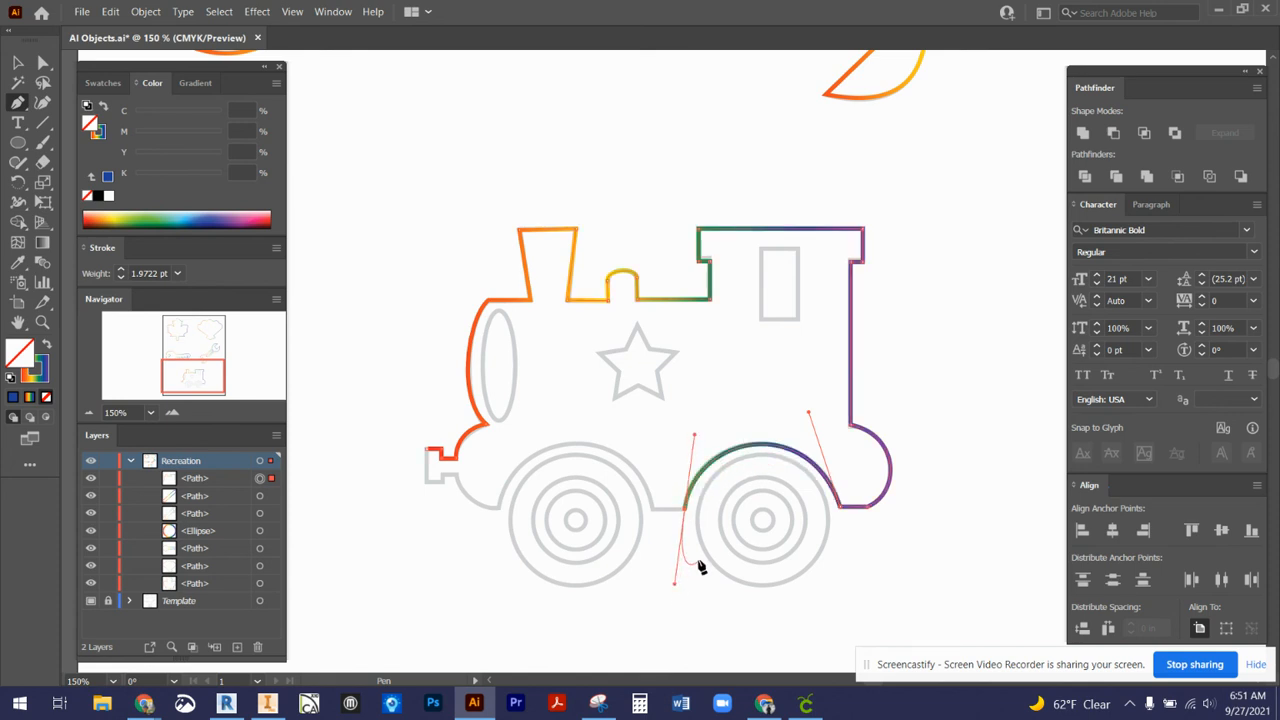
click(686, 514)
click(655, 514)
Step: Finish the short straight edge between the wheel arches and trace the curved arch over the front wheel
click(654, 512)
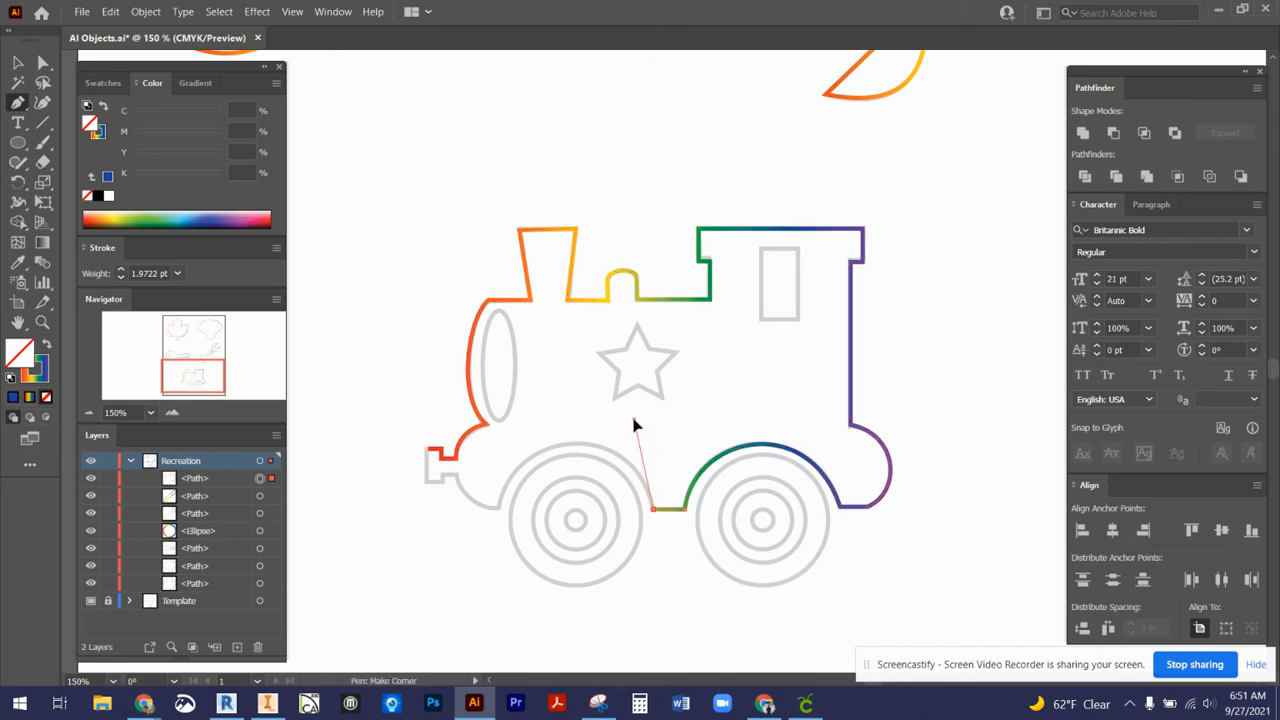
drag(633, 425, 633, 421)
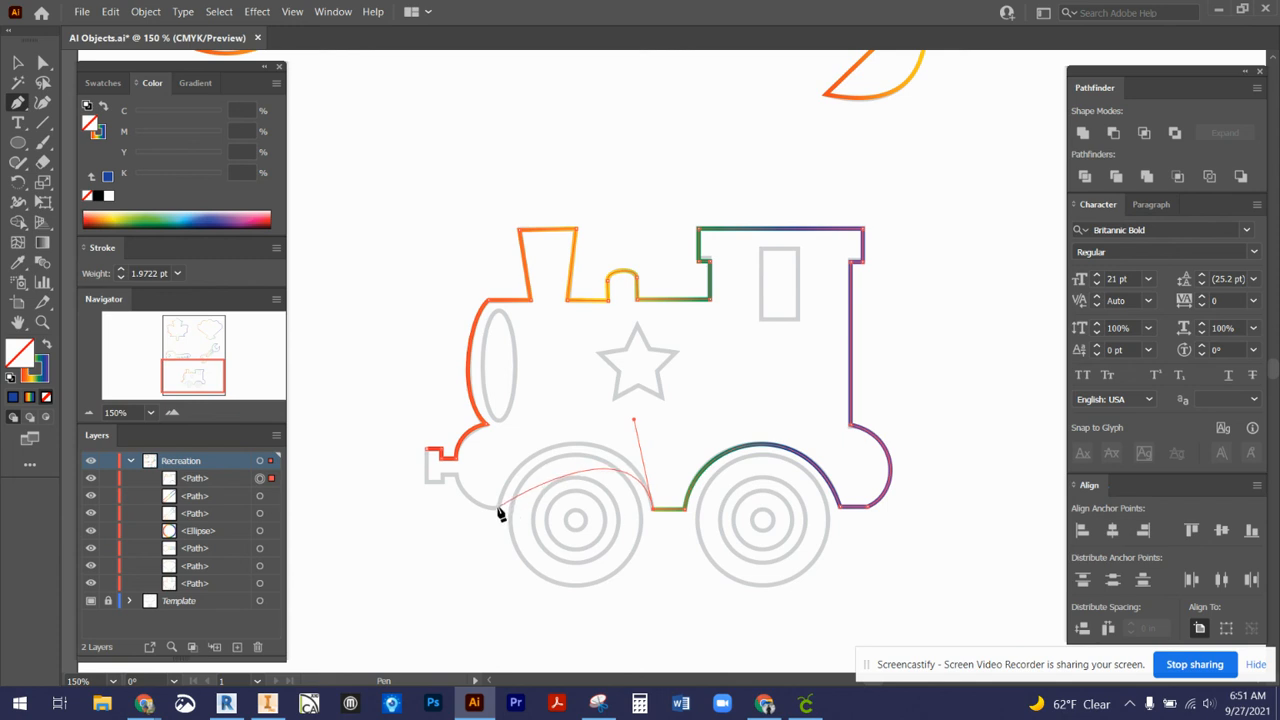
drag(498, 508, 481, 588)
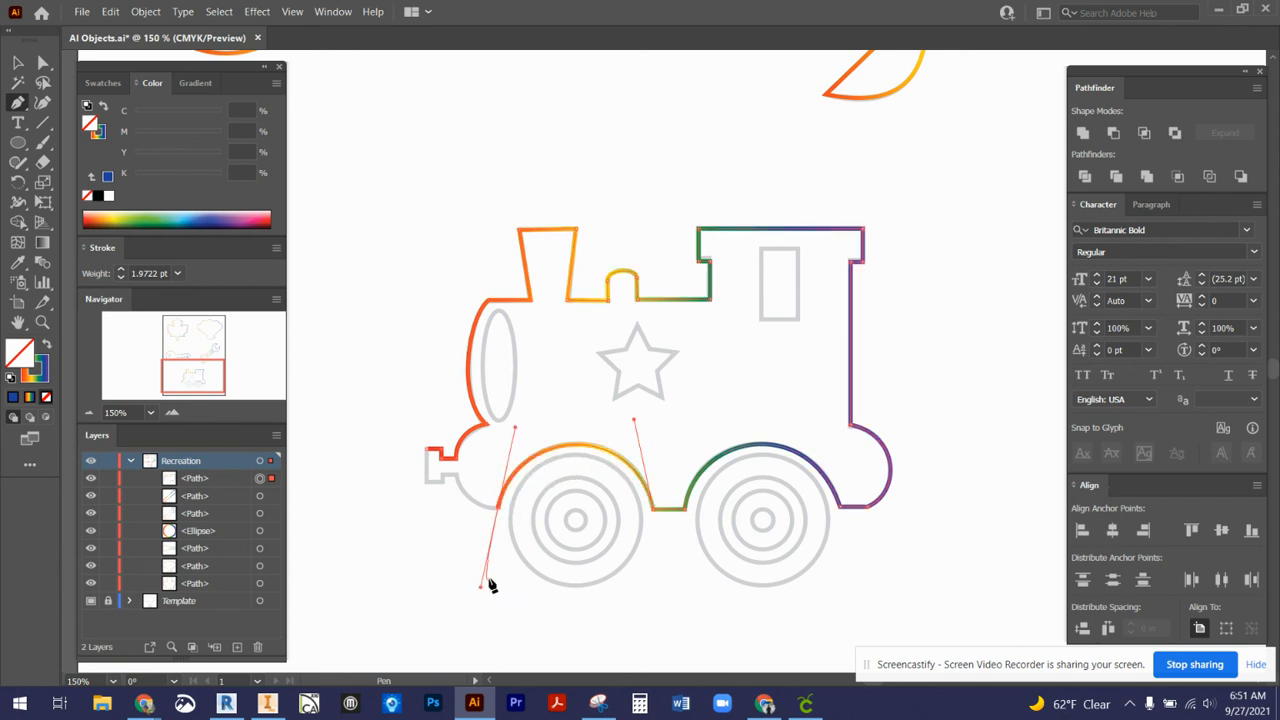
click(499, 510)
Step: Trace the train's lower front curve and the front coupler, closing the outline at its starting point, and deselect it
click(471, 510)
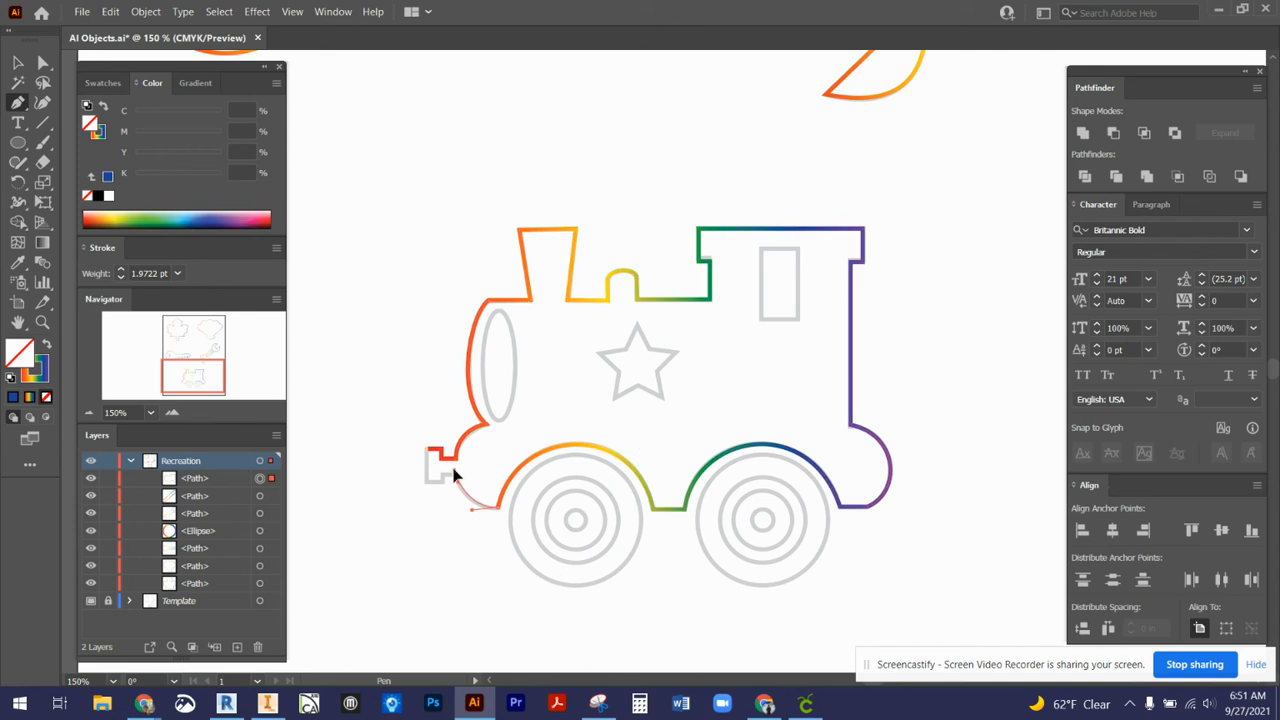
click(455, 463)
click(443, 476)
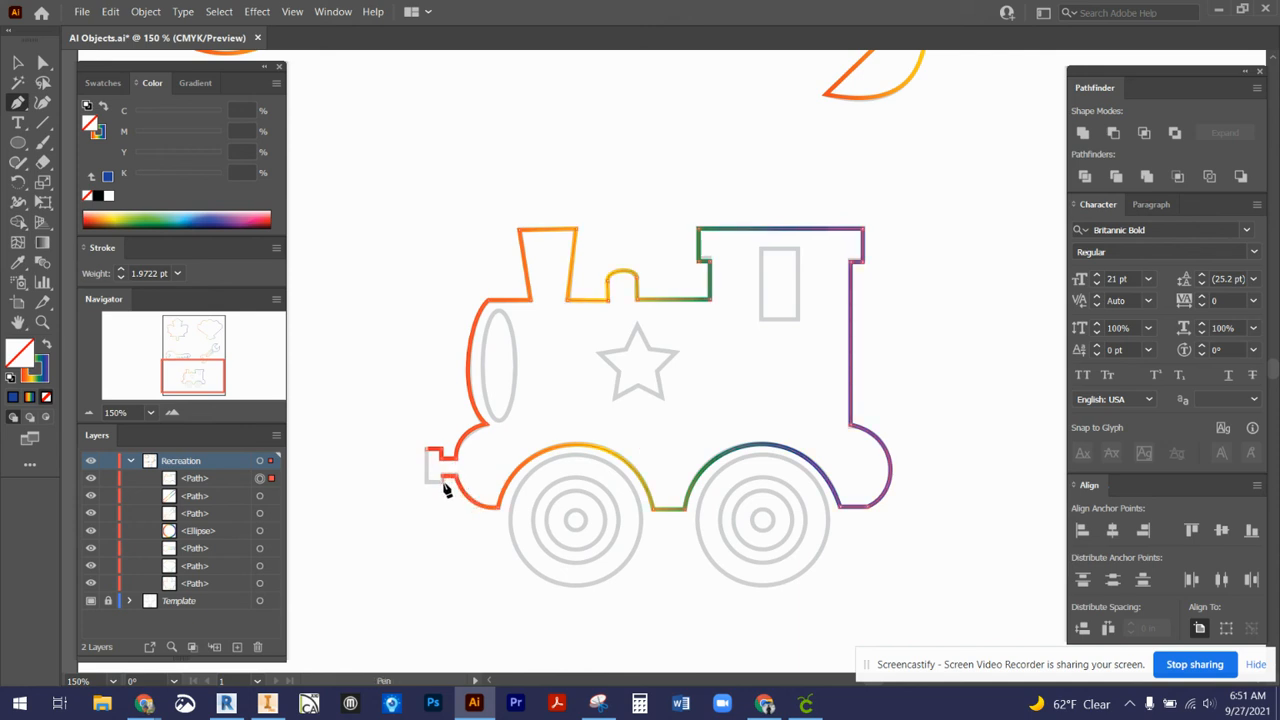
click(442, 483)
click(427, 483)
click(427, 450)
click(18, 62)
click(455, 132)
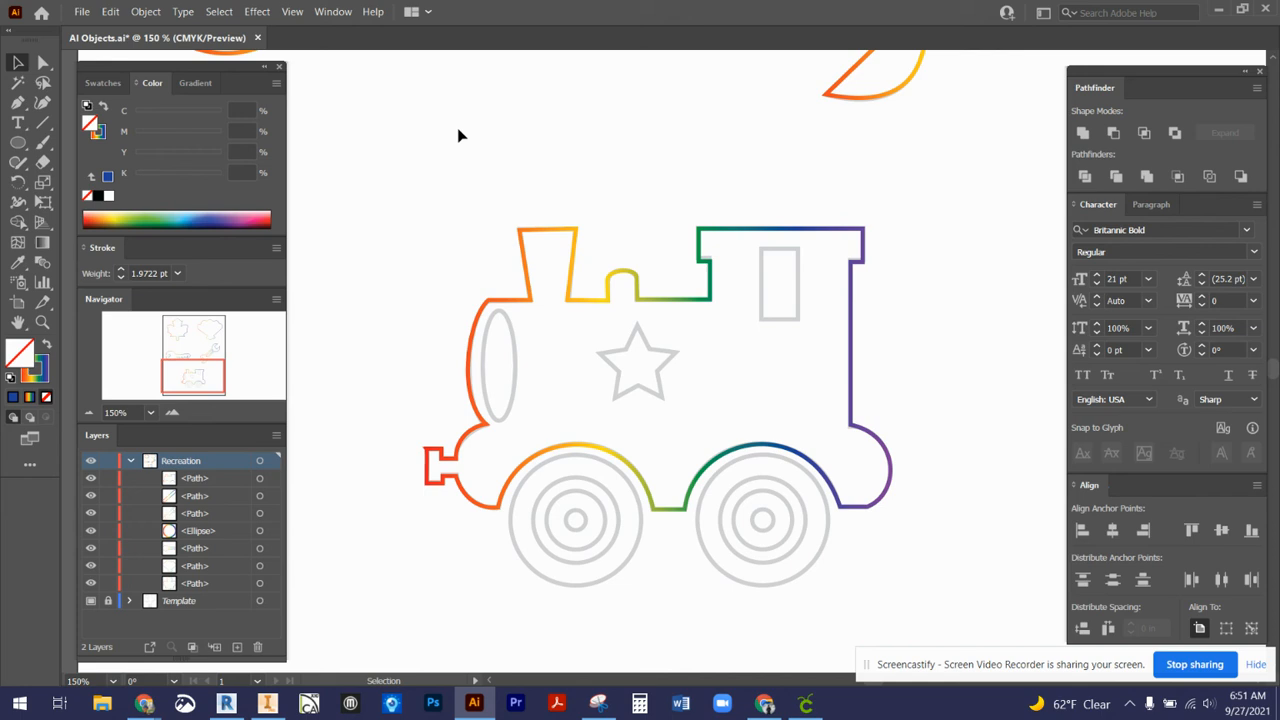
Step: Shift the short horizontal edge under the cab roof's front overhang slightly upward with Direct Selection to match the template
key(a)
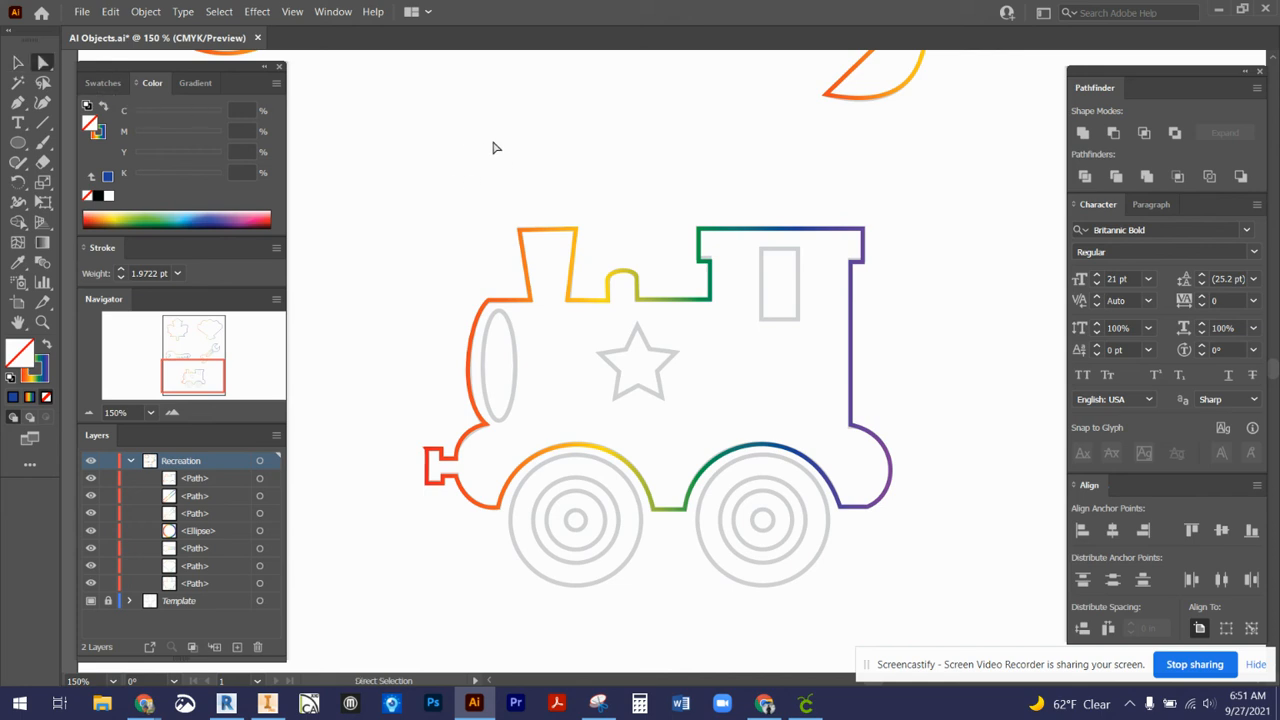
click(704, 264)
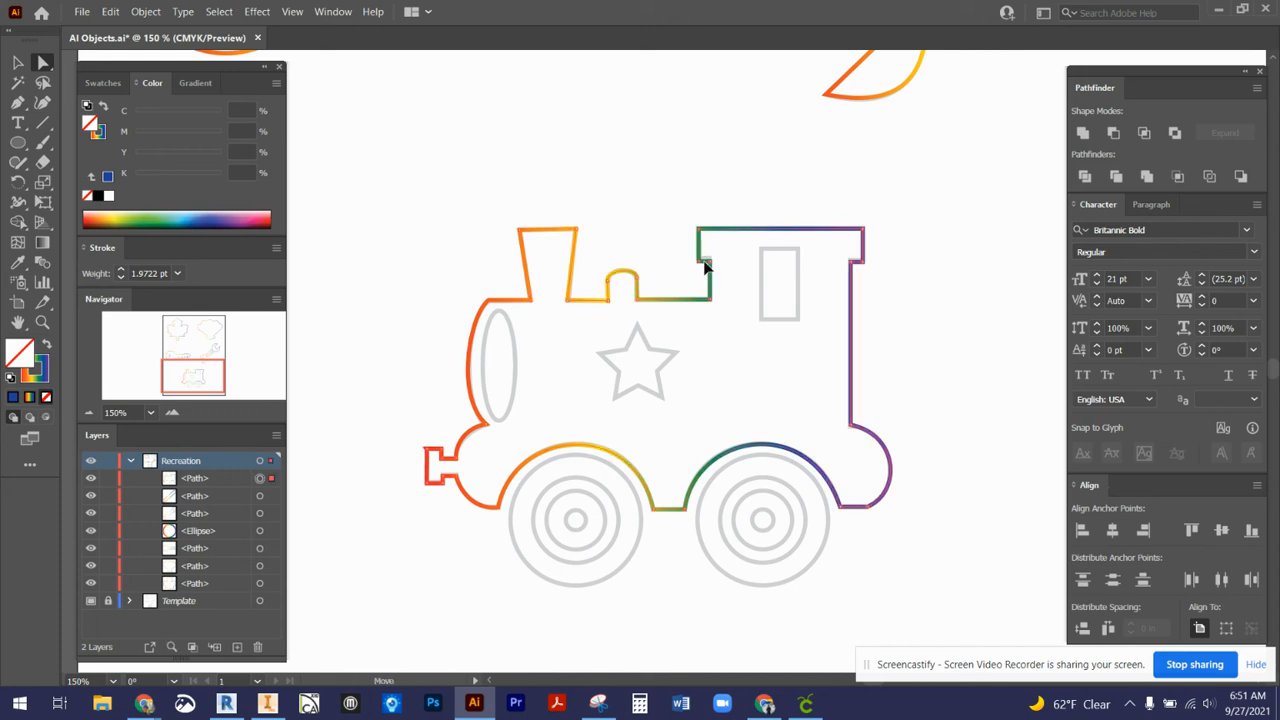
drag(704, 261, 704, 262)
click(671, 280)
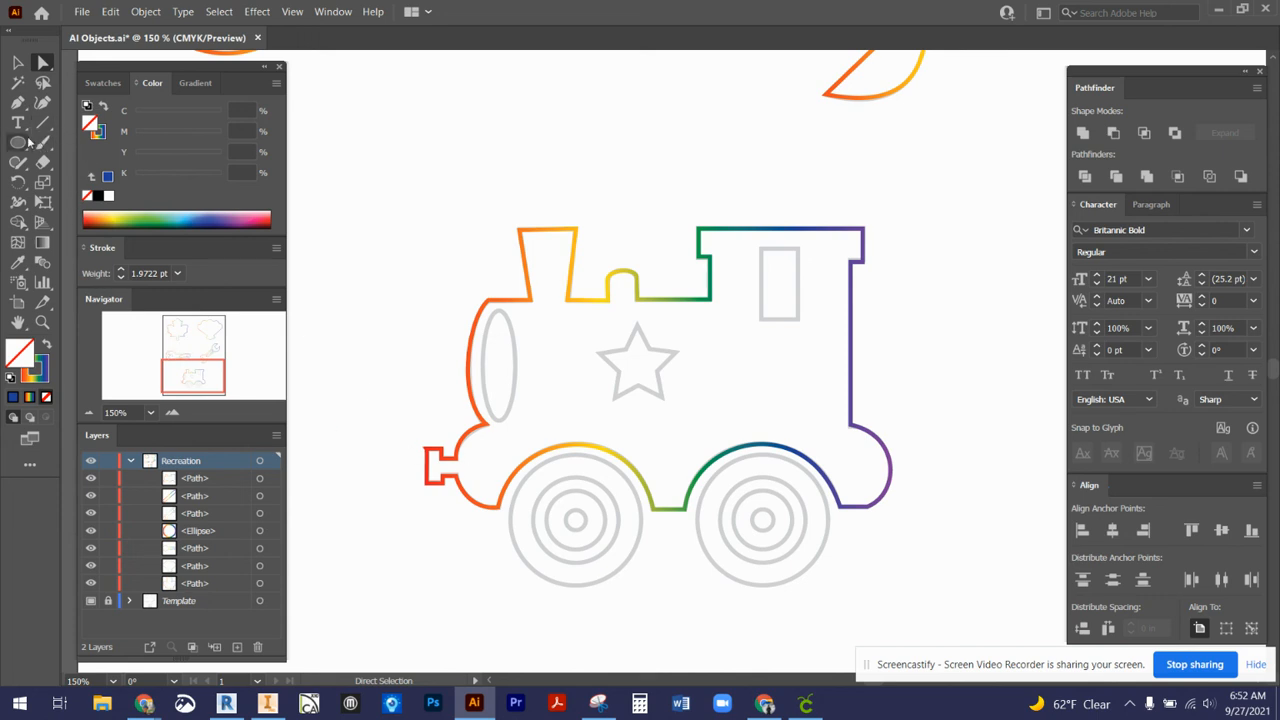
Step: Detach the shape tools as a floating set and trace the tall narrow oval at the train's front with the Ellipse tool
drag(15, 144, 641, 157)
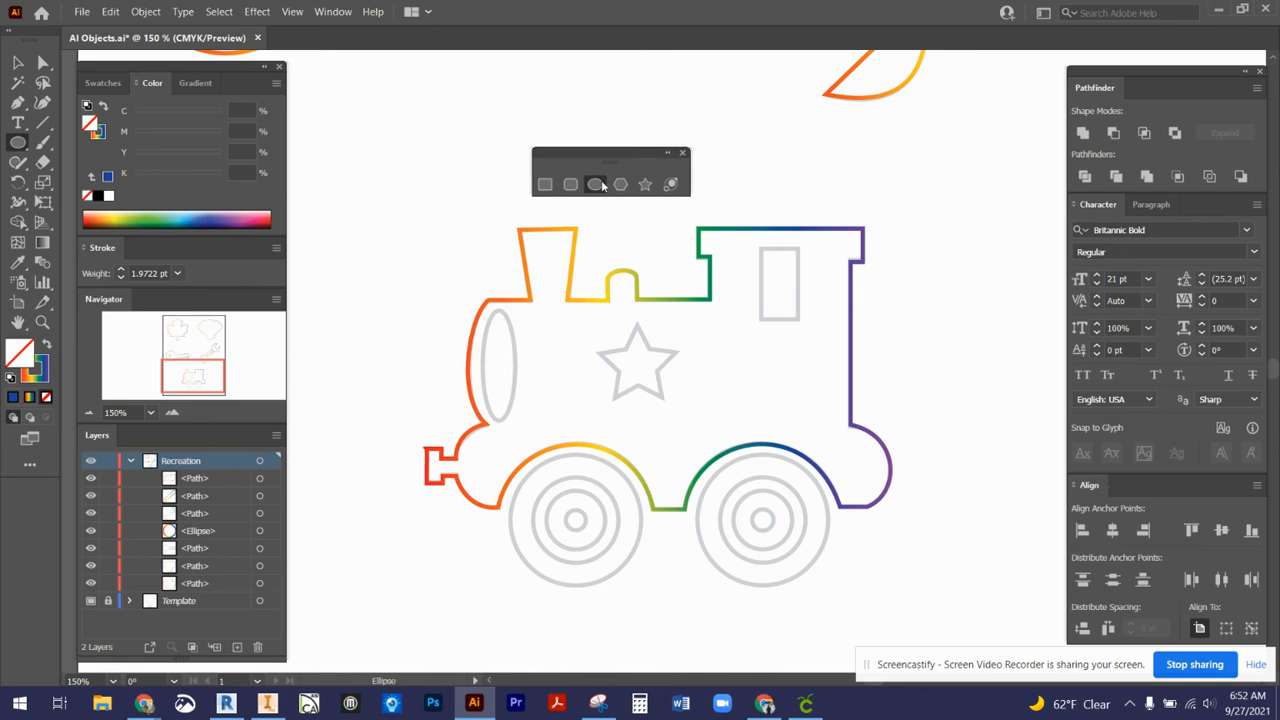
drag(487, 312, 513, 419)
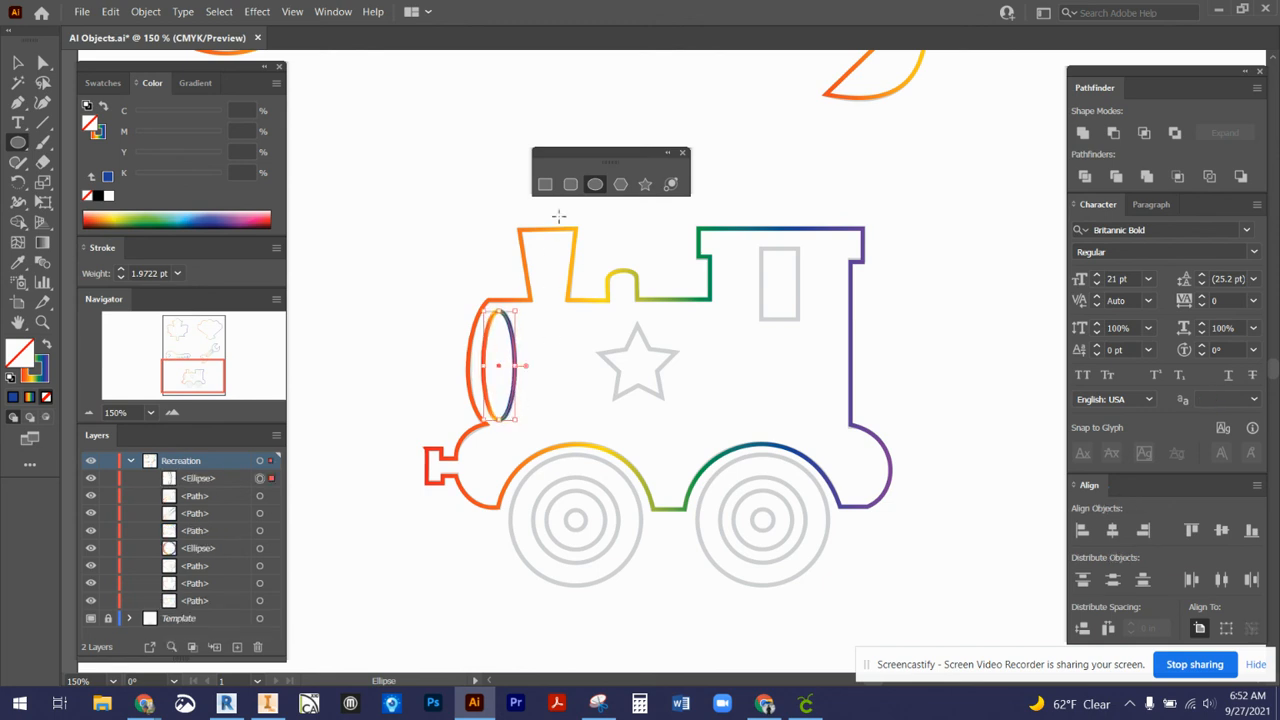
Step: Trace the five-pointed star on the boiler with the Star tool and the cab window with the Rectangle tool
click(645, 184)
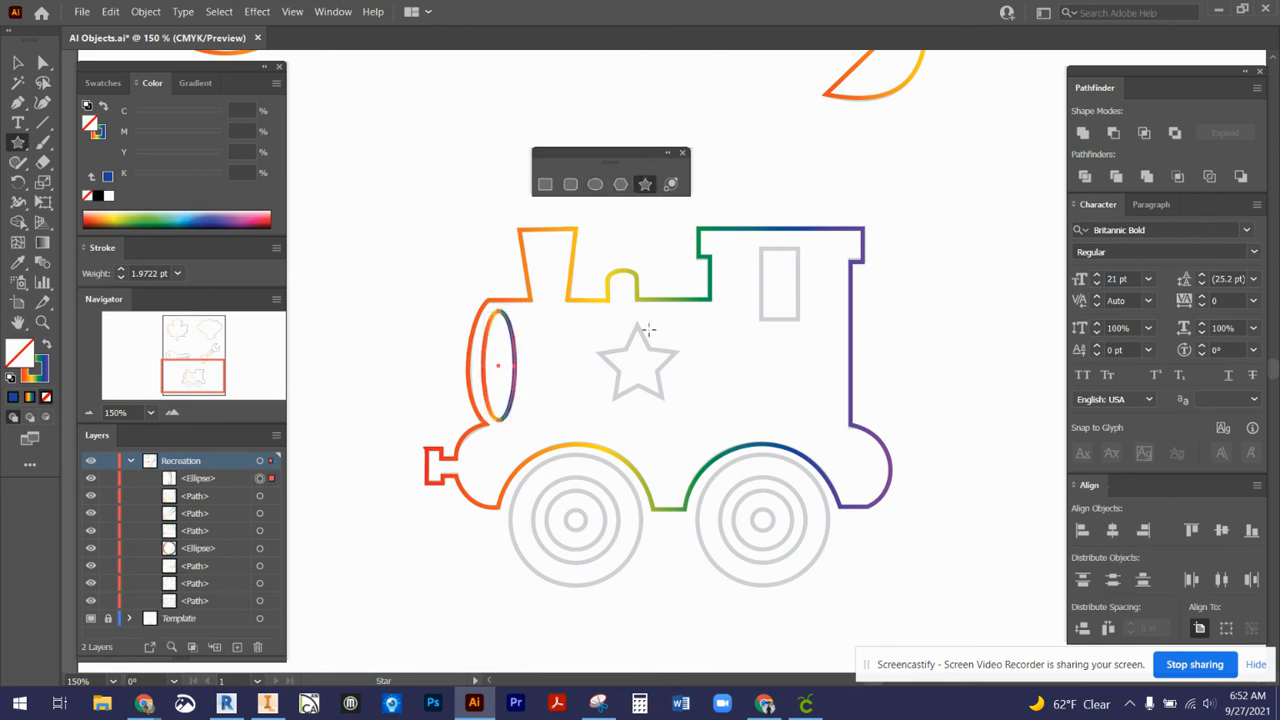
drag(613, 343, 659, 396)
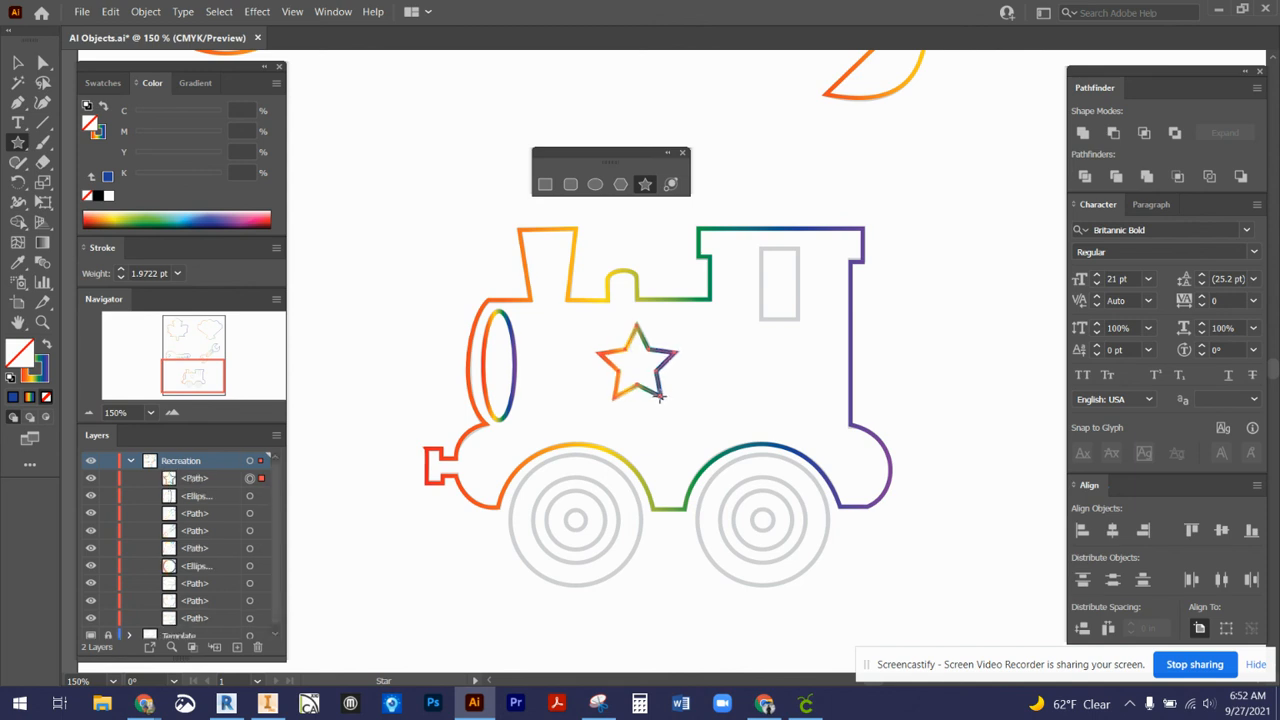
click(545, 186)
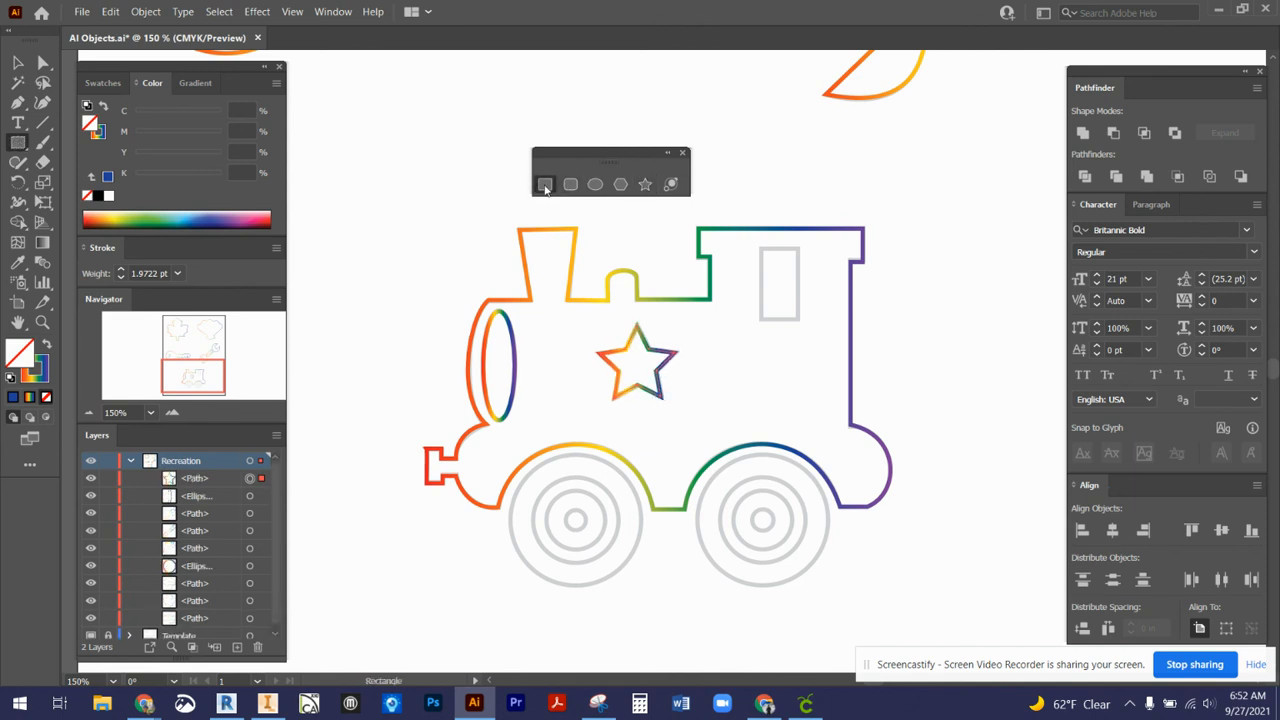
drag(760, 247, 800, 320)
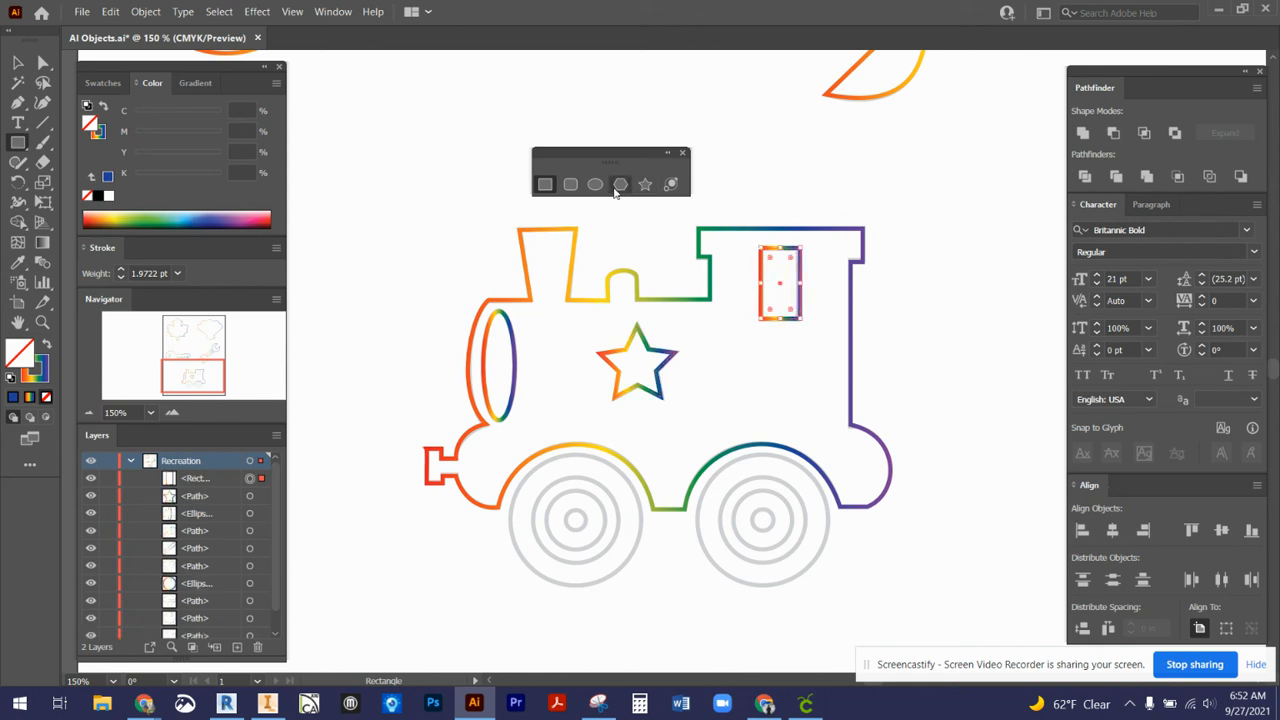
Step: Draw the front wheel's outer circle and the next smaller ring from the wheel's center with the Ellipse tool
click(595, 185)
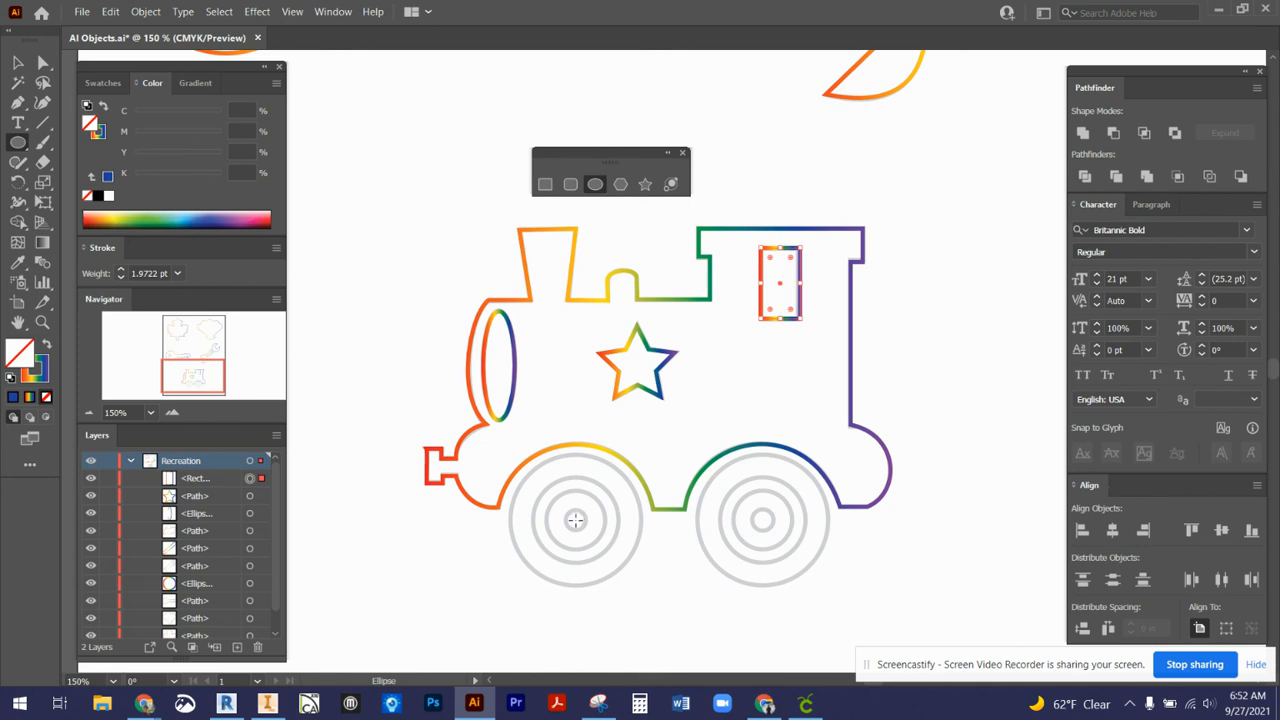
drag(576, 519, 640, 565)
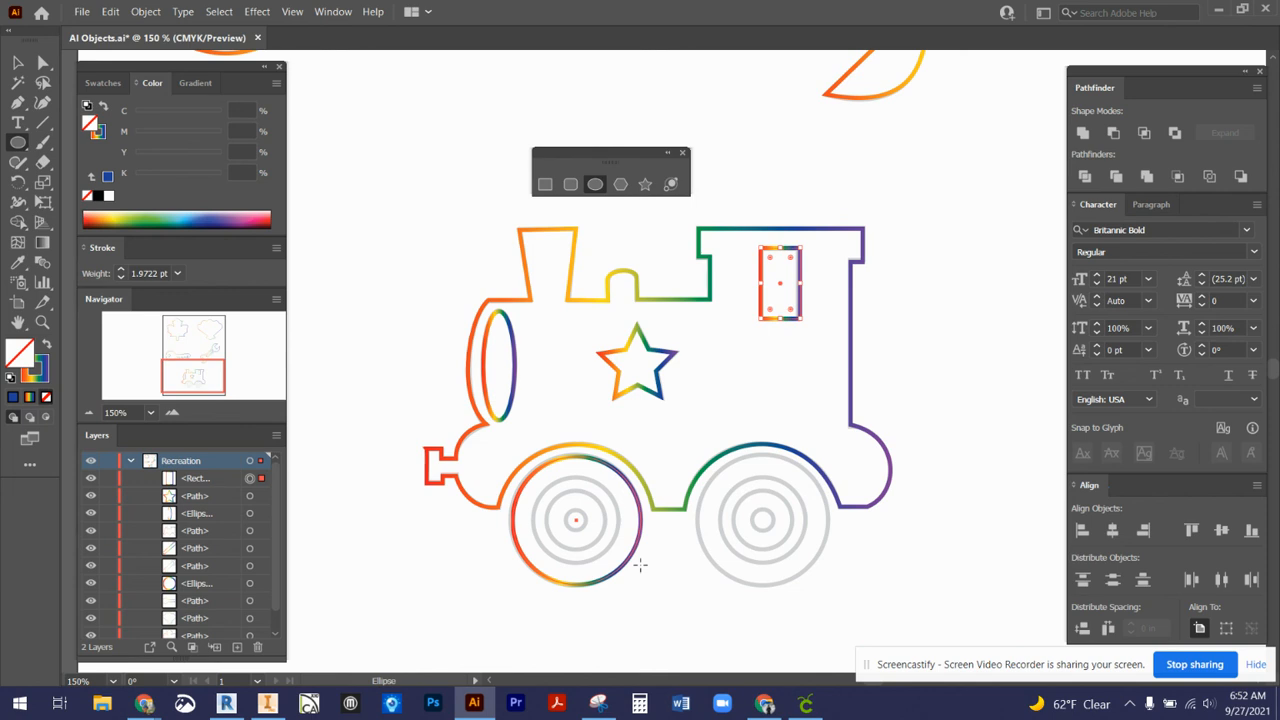
drag(640, 565, 642, 566)
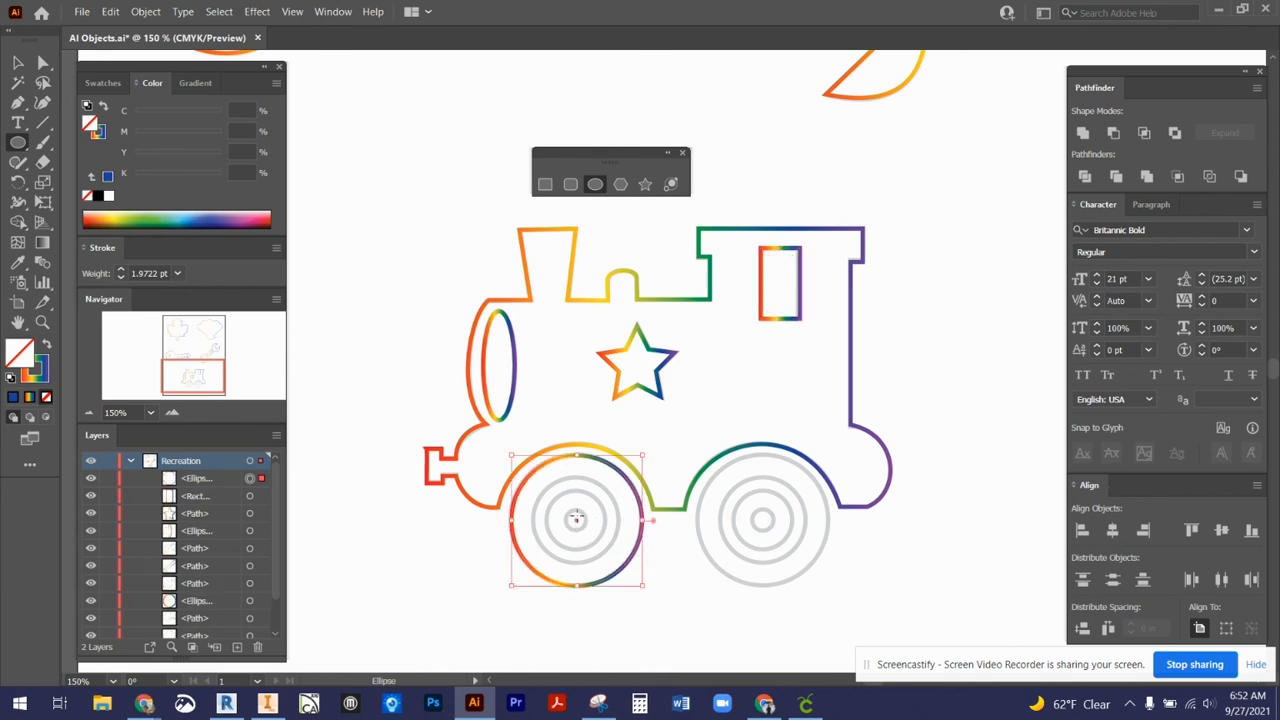
drag(576, 517, 619, 555)
key(alt+space)
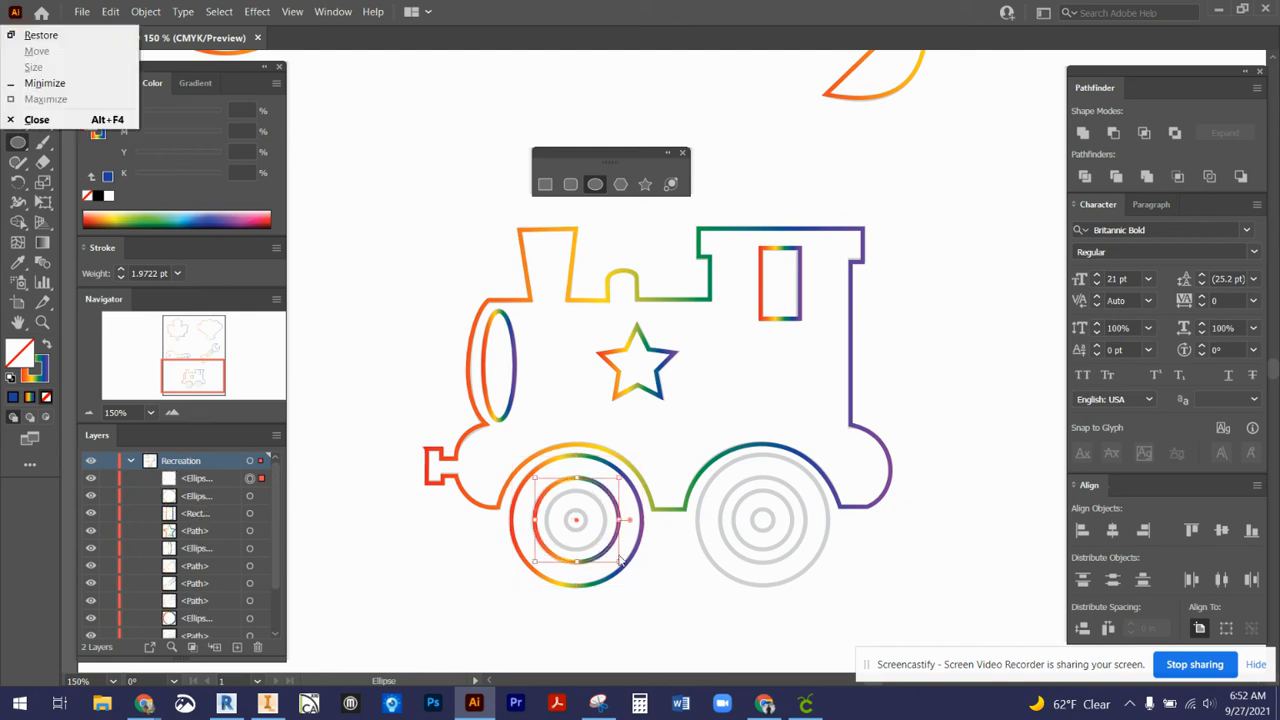
alt+click(582, 511)
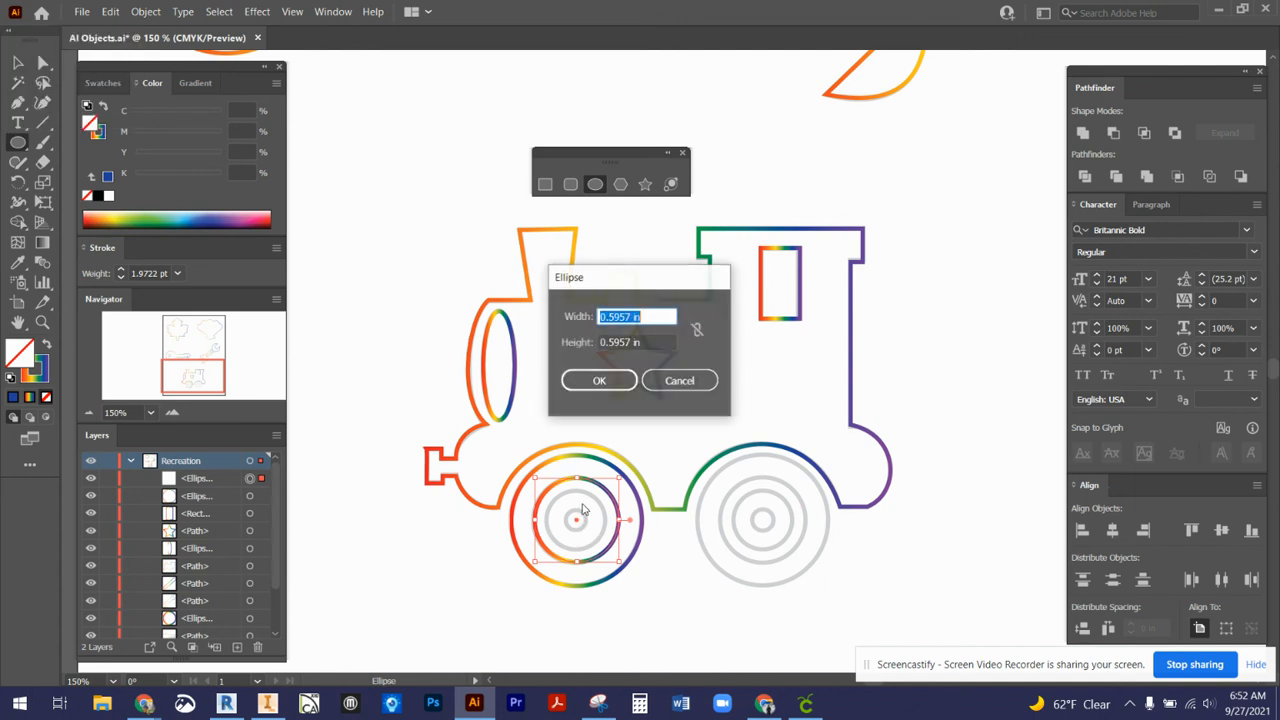
click(674, 378)
Step: Draw the front wheel's third ring and its small hub circle over the template
drag(576, 507, 602, 545)
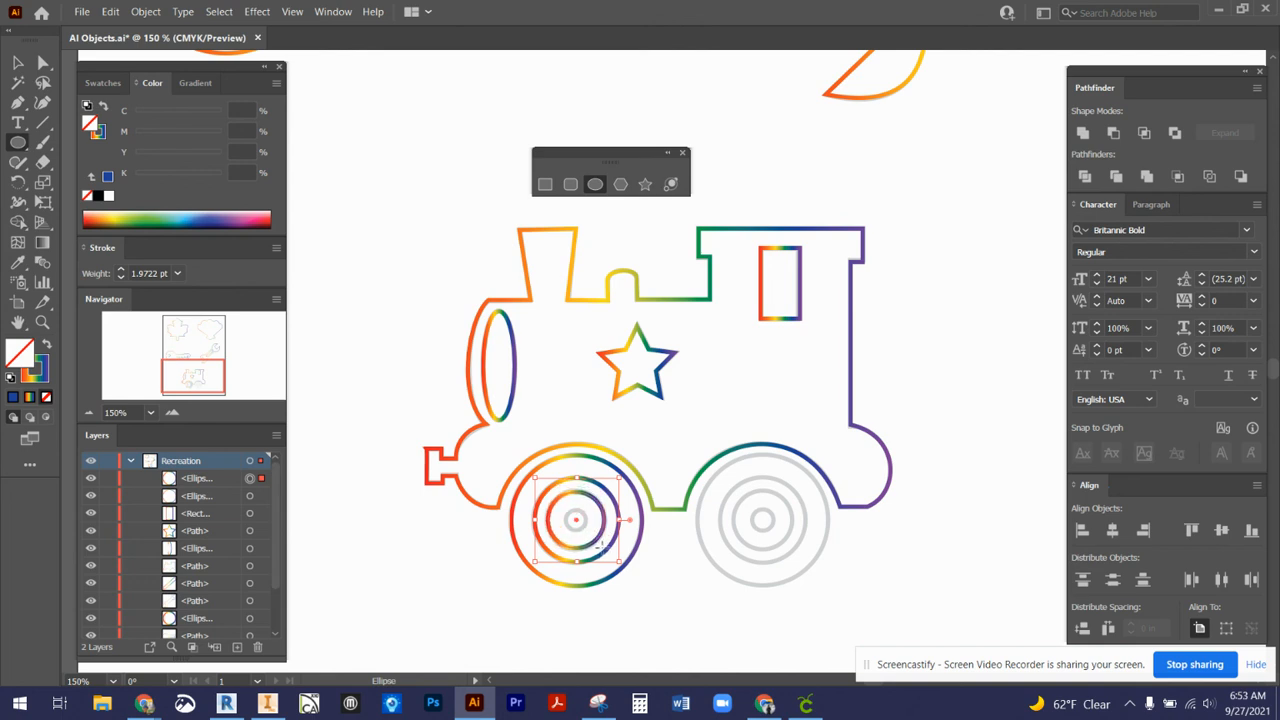
drag(601, 546, 583, 528)
key(alt+space)
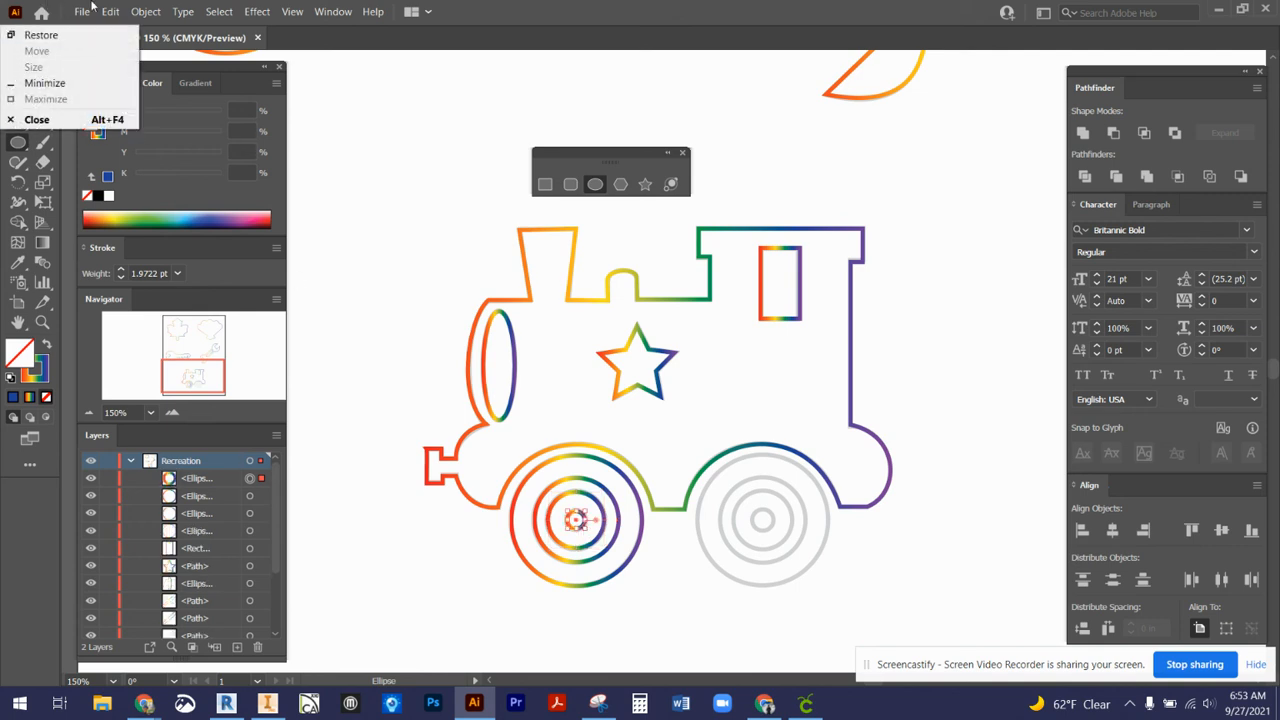
click(620, 6)
Step: Center-align the front wheel's three larger circles horizontally and vertically and place a copy of them over the rear wheel
click(16, 64)
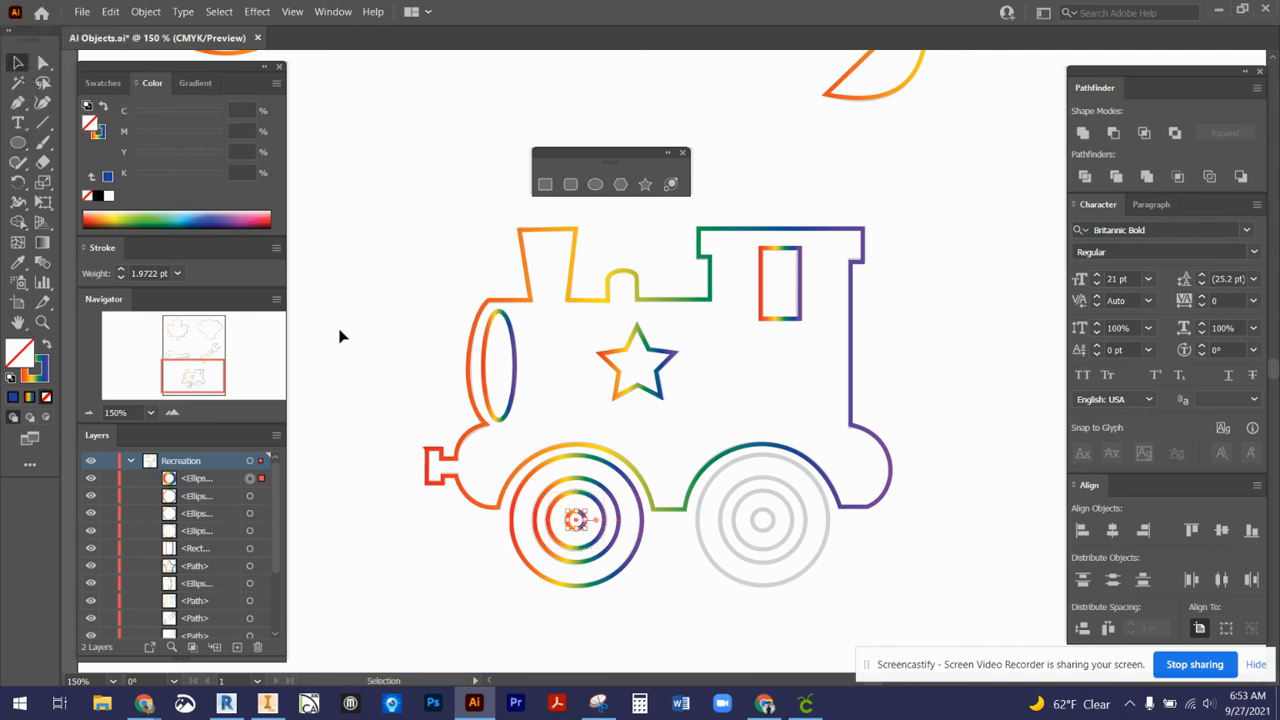
click(476, 540)
drag(476, 540, 651, 603)
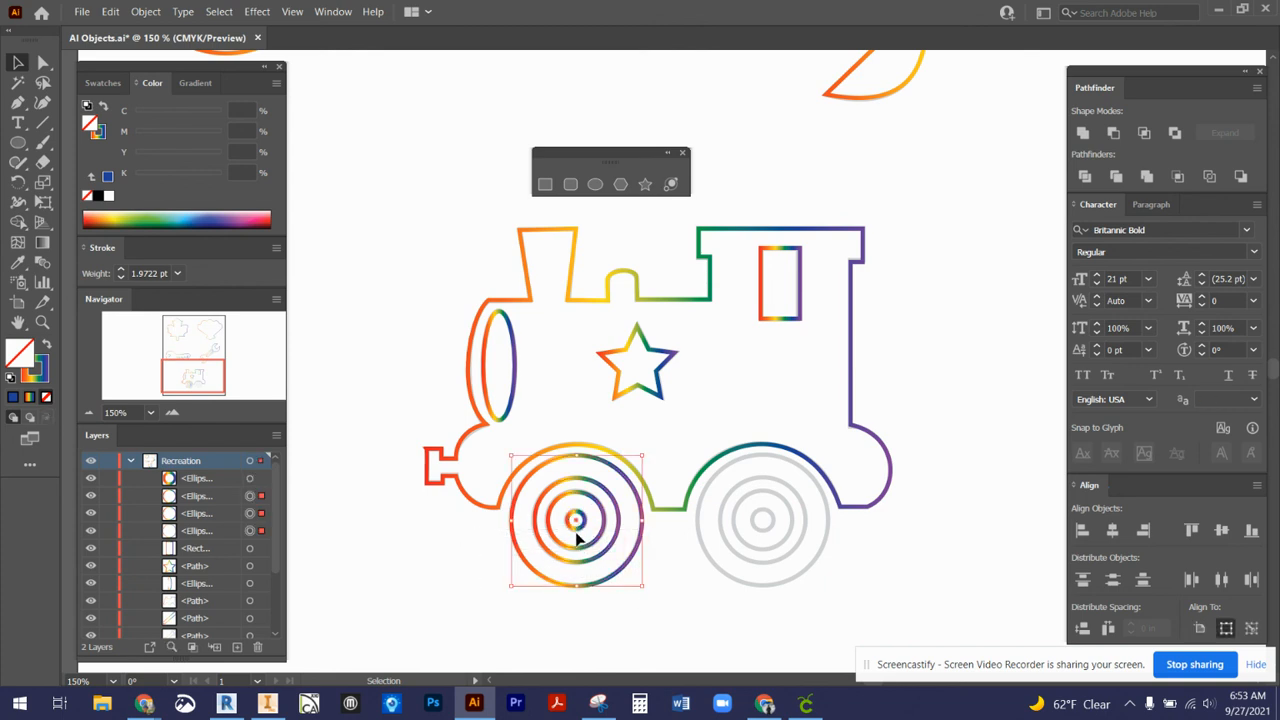
click(1112, 531)
click(1221, 532)
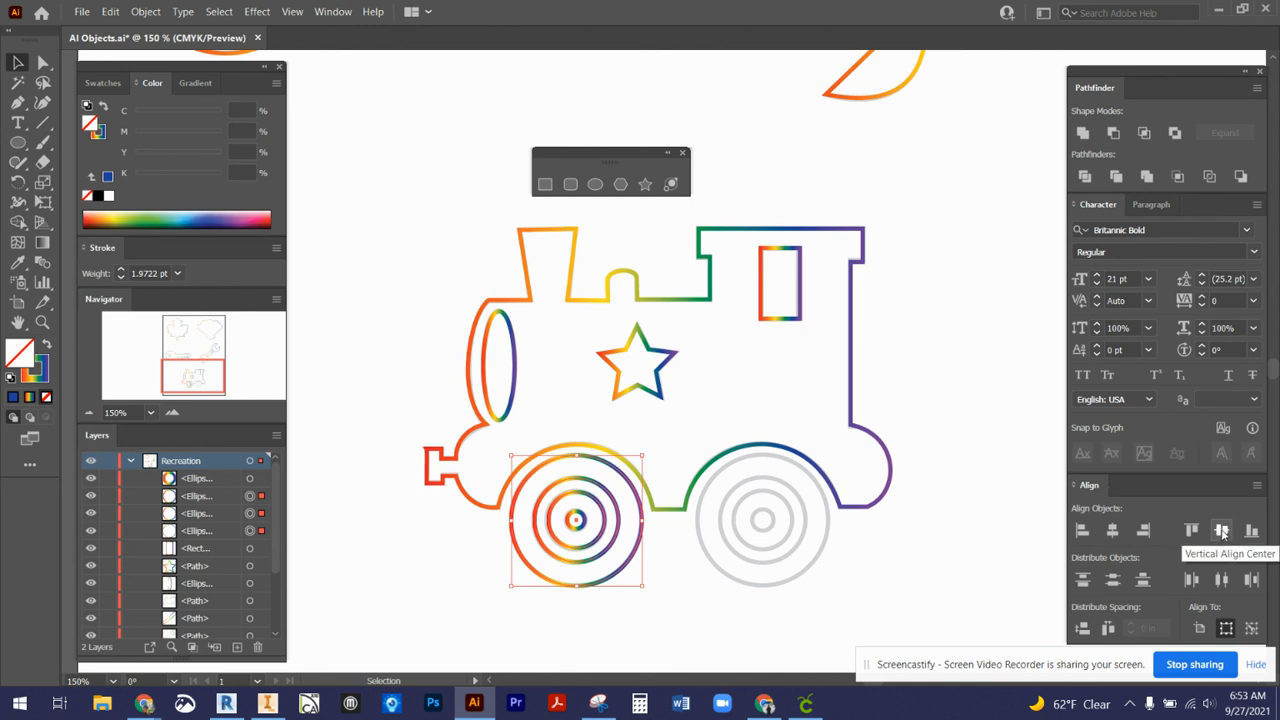
click(1221, 532)
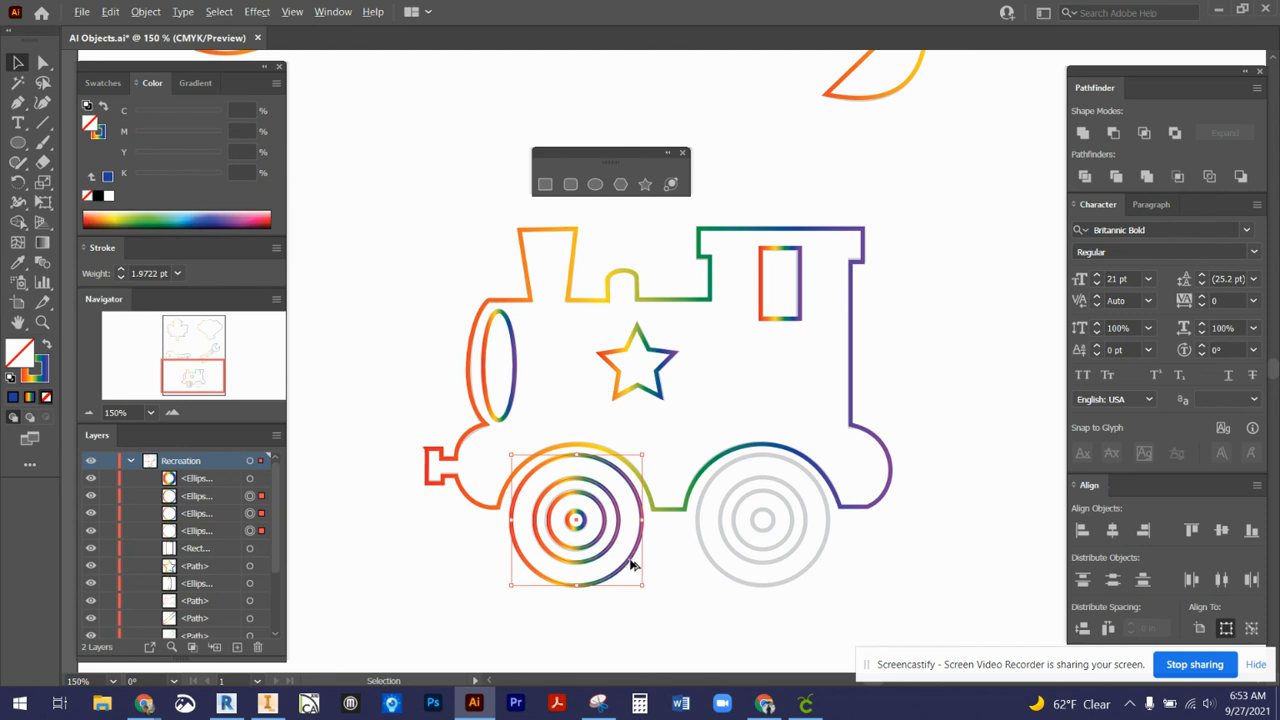
drag(630, 567, 818, 564)
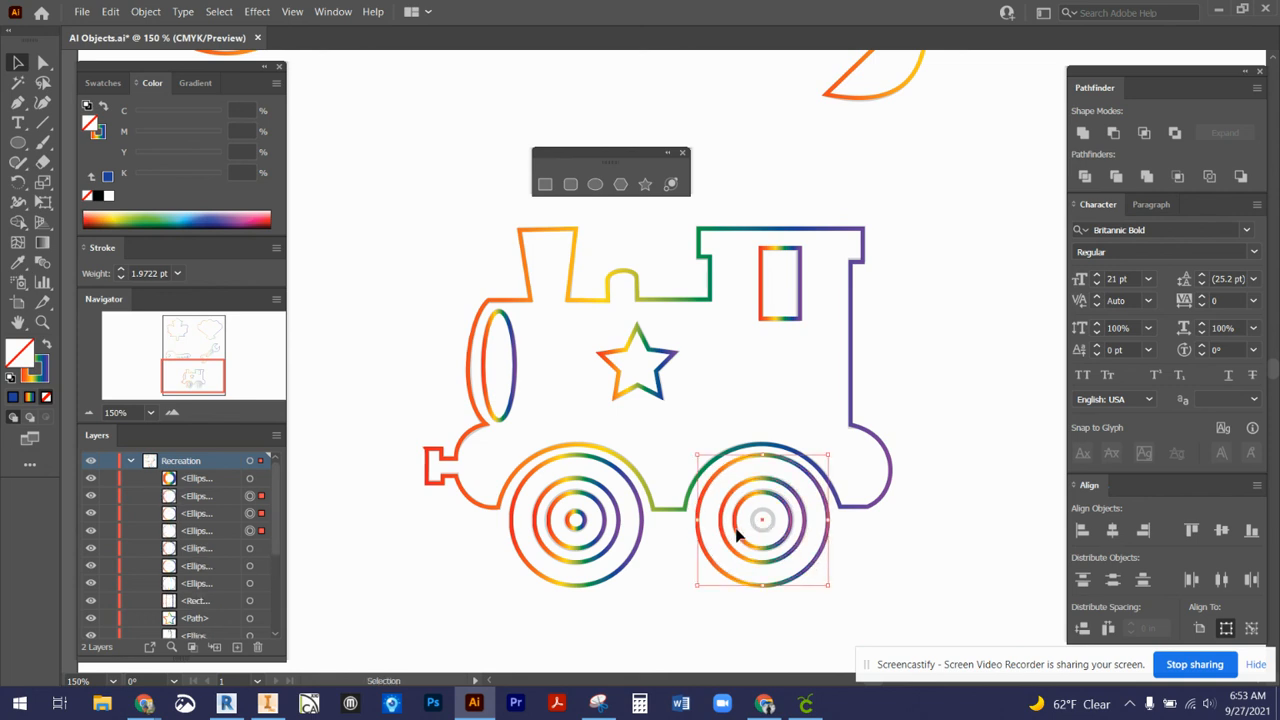
click(667, 543)
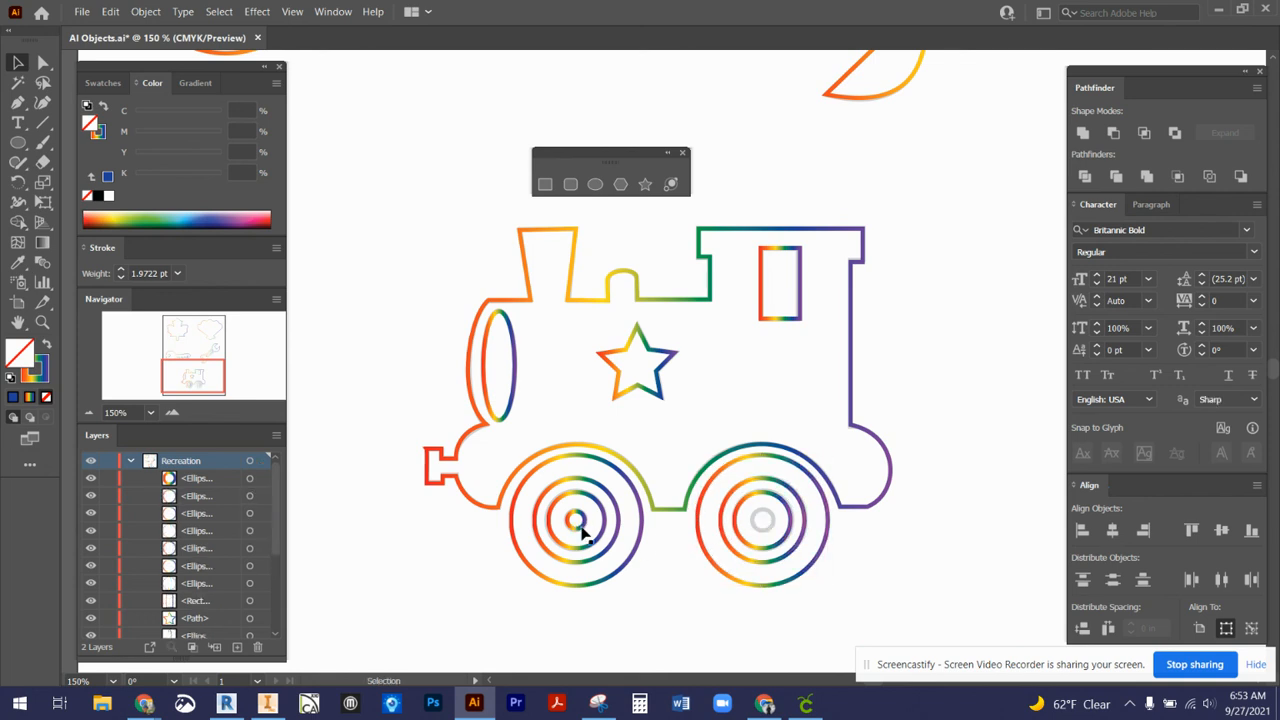
Step: Draw the small hub circle at the center of the rear wheel with the Ellipse tool, matching the template
click(582, 528)
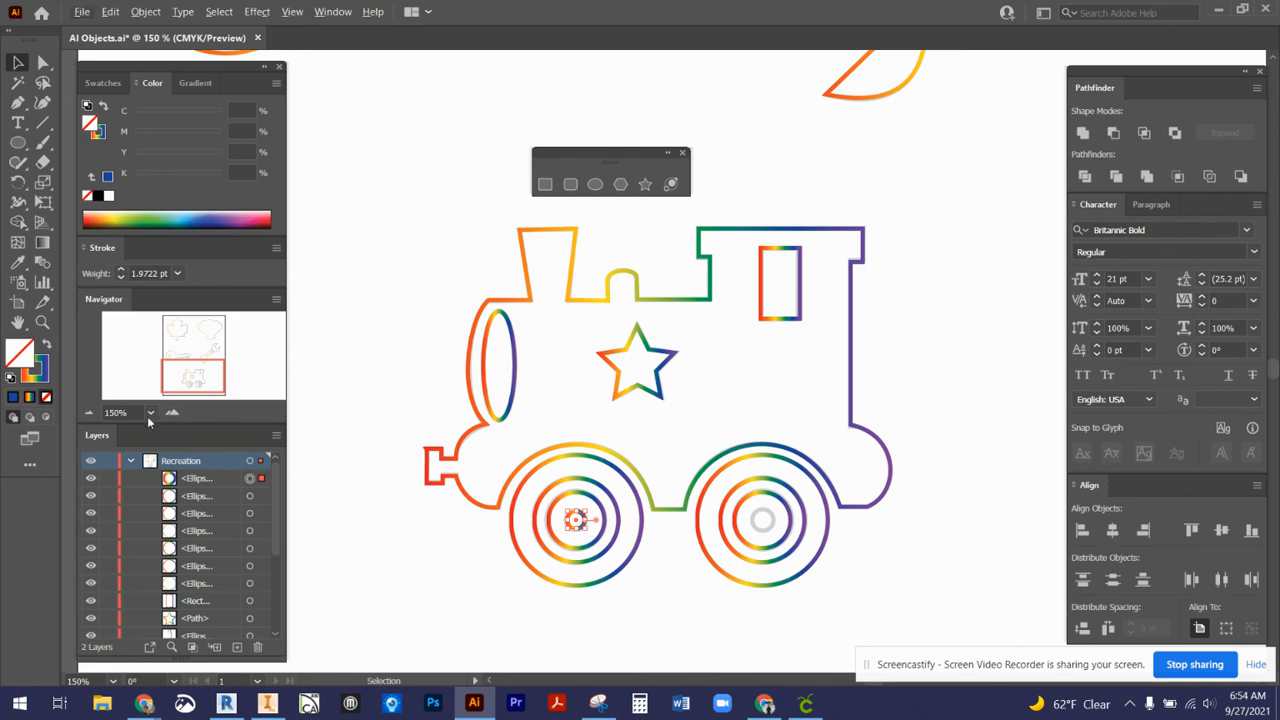
click(42, 321)
click(608, 544)
click(606, 543)
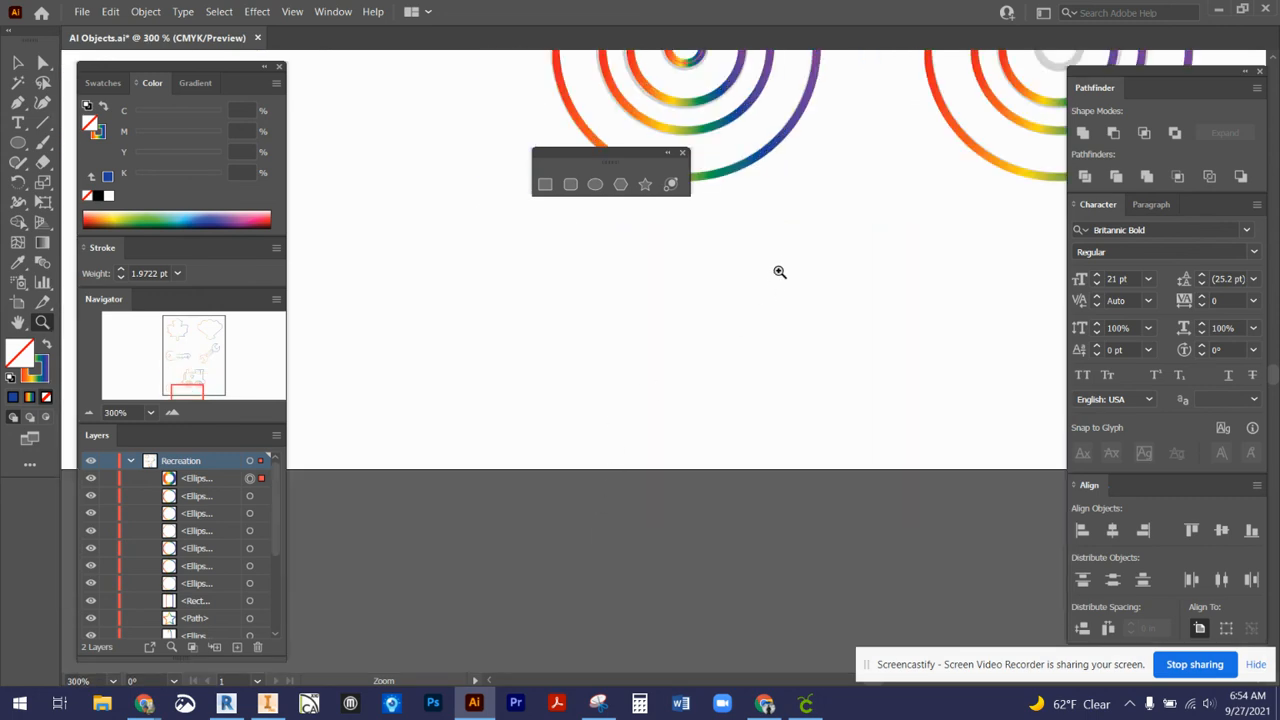
scroll(800, 283, up, 4)
scroll(848, 365, up, 3)
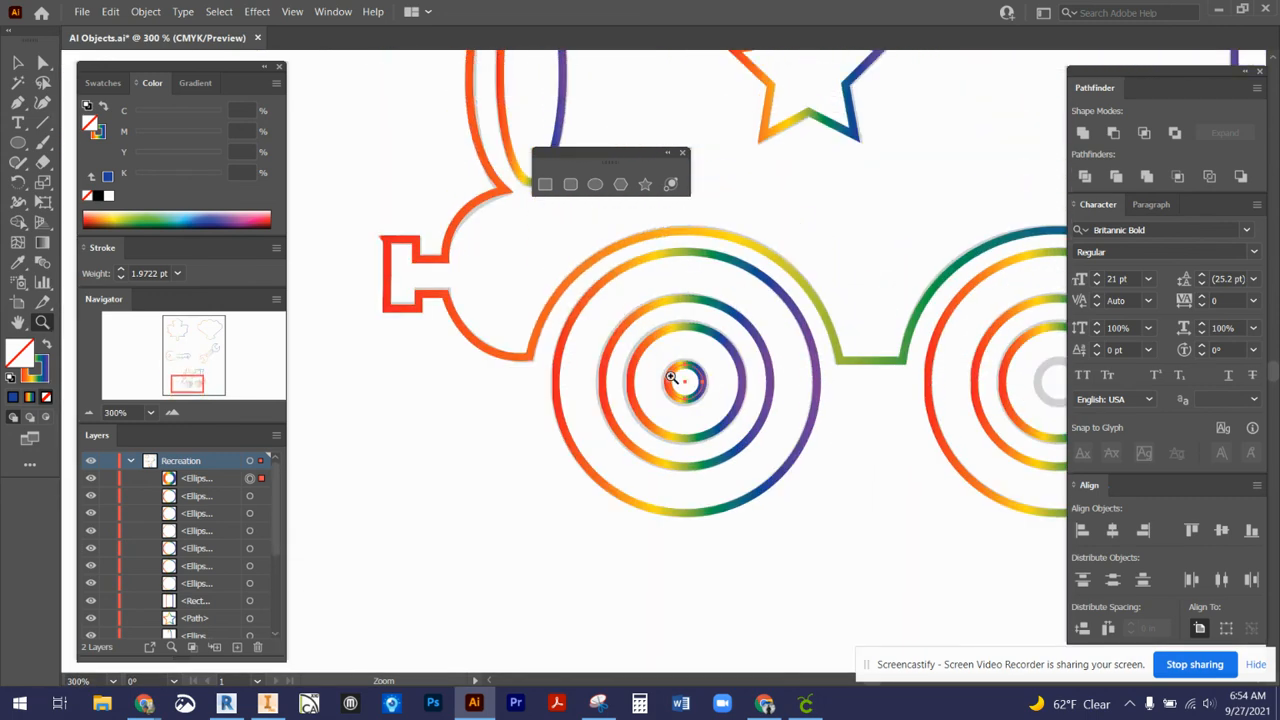
click(16, 64)
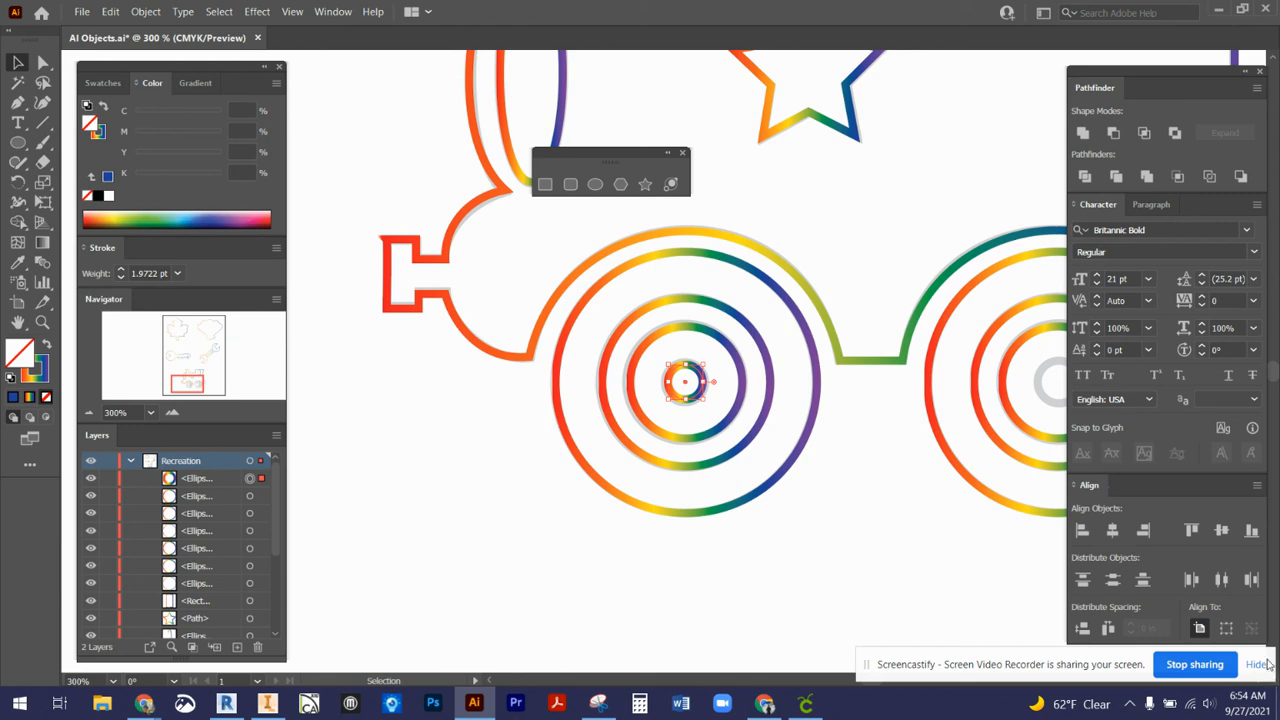
drag(190, 384, 200, 381)
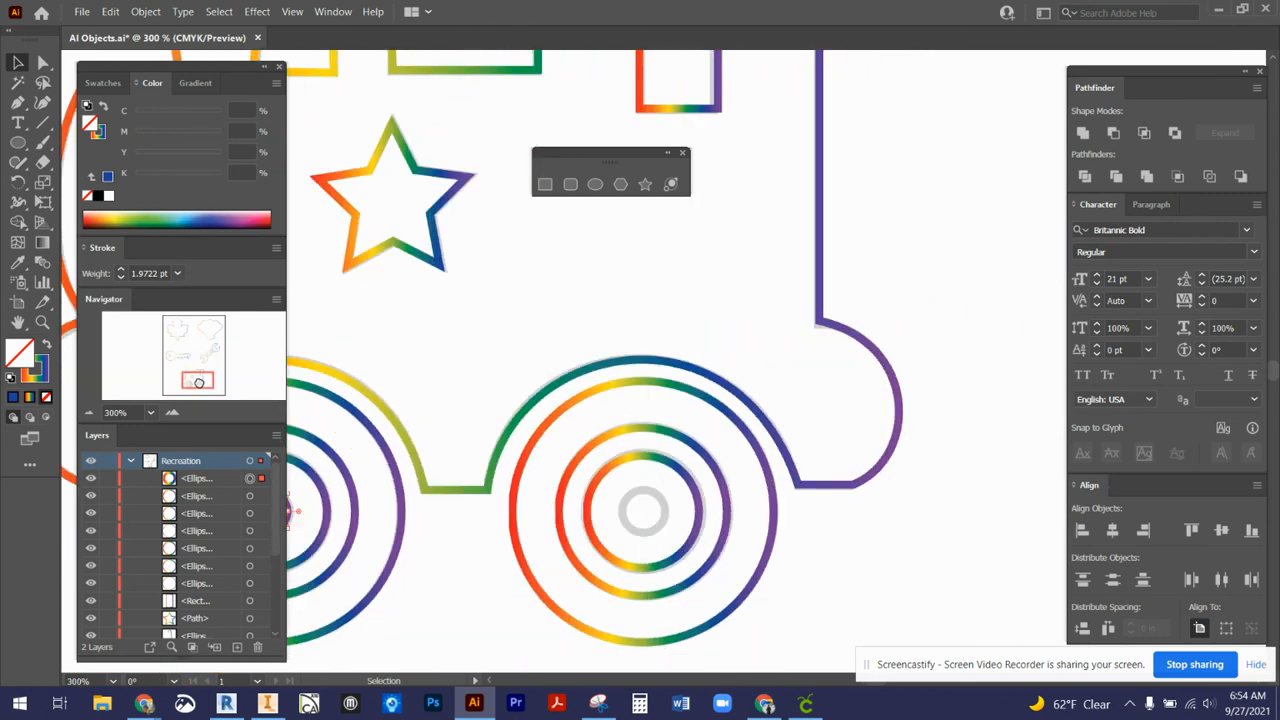
click(595, 184)
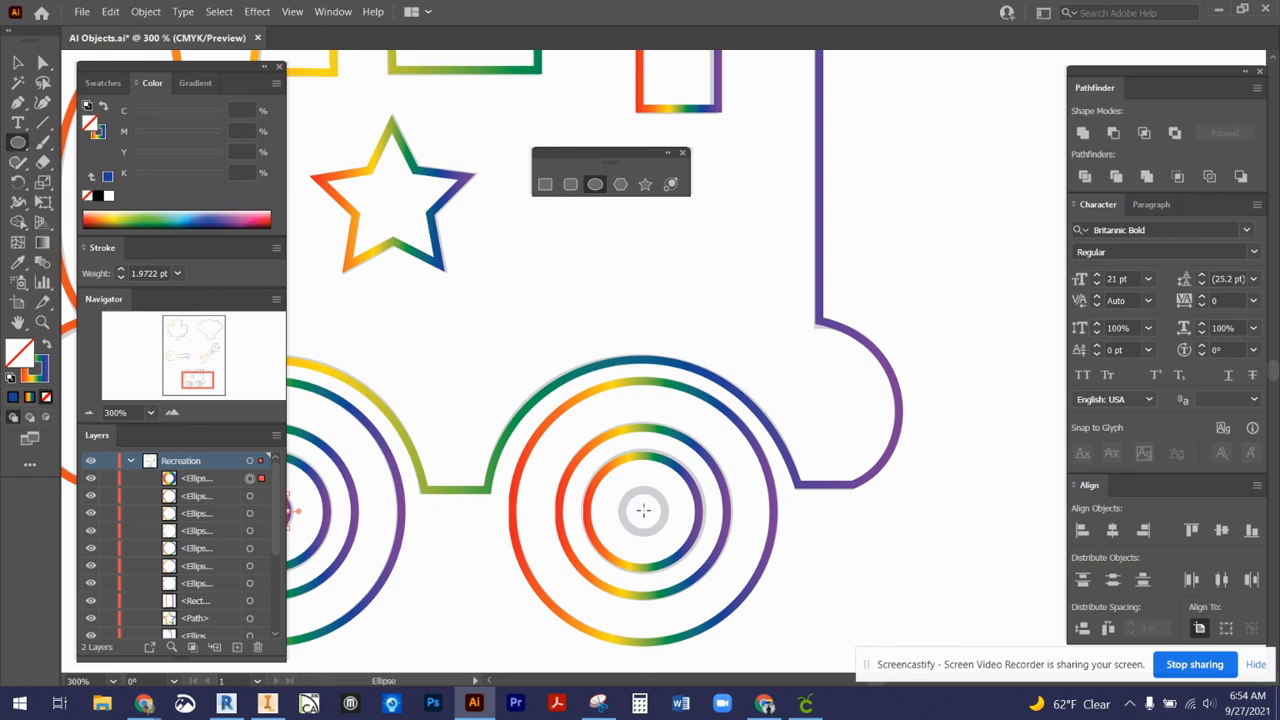
drag(643, 511, 667, 533)
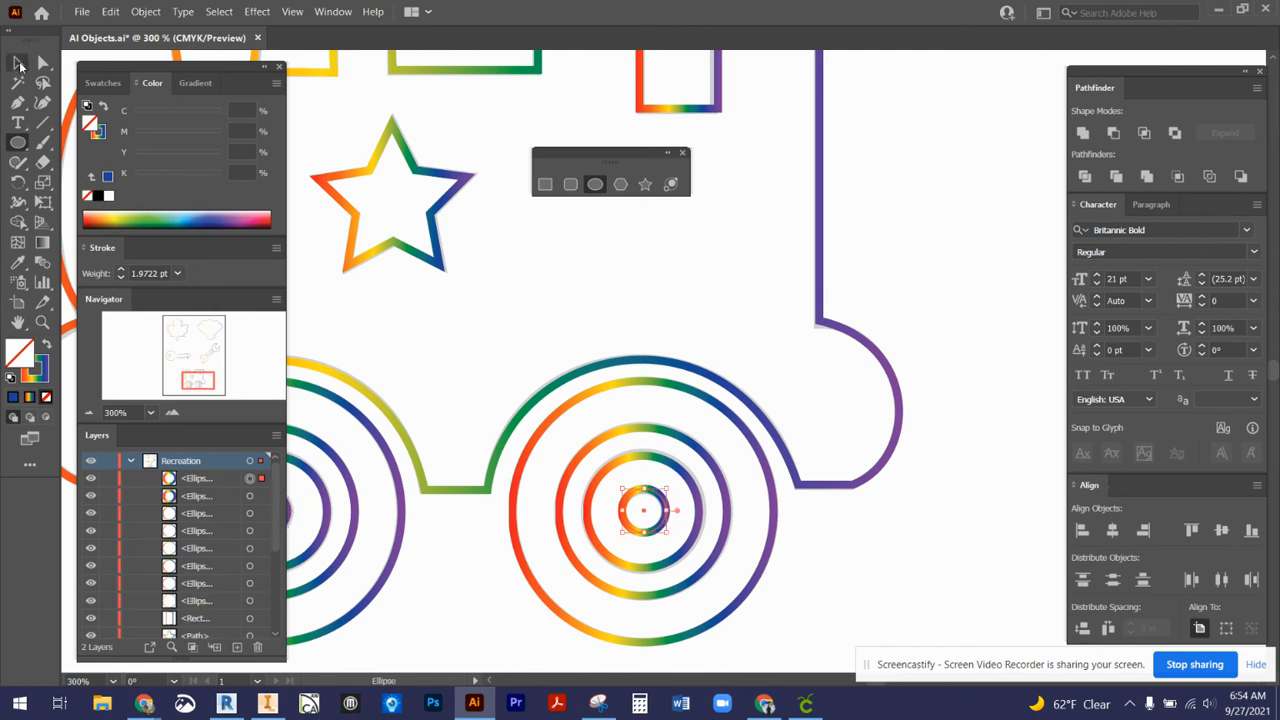
Step: Center-align the rear wheel's rings with its hub circle, and center-align the front wheel's circles as well
click(17, 62)
click(499, 558)
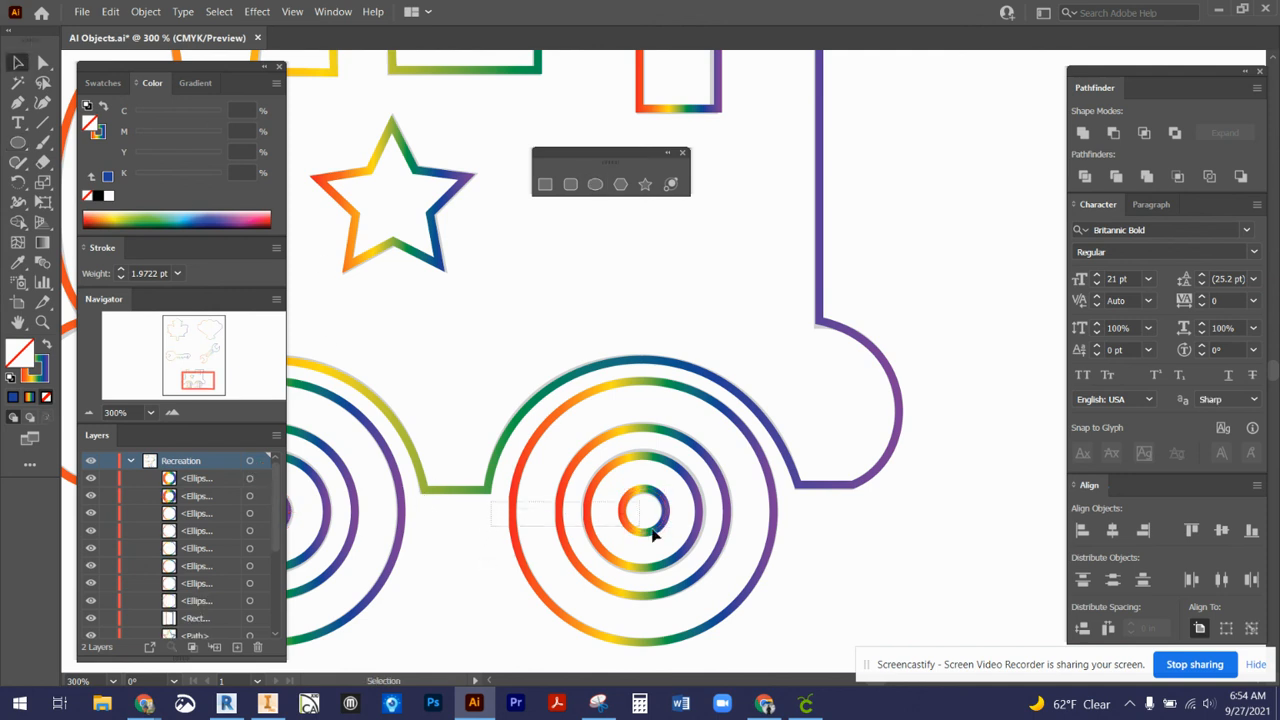
drag(652, 535, 831, 627)
click(1221, 530)
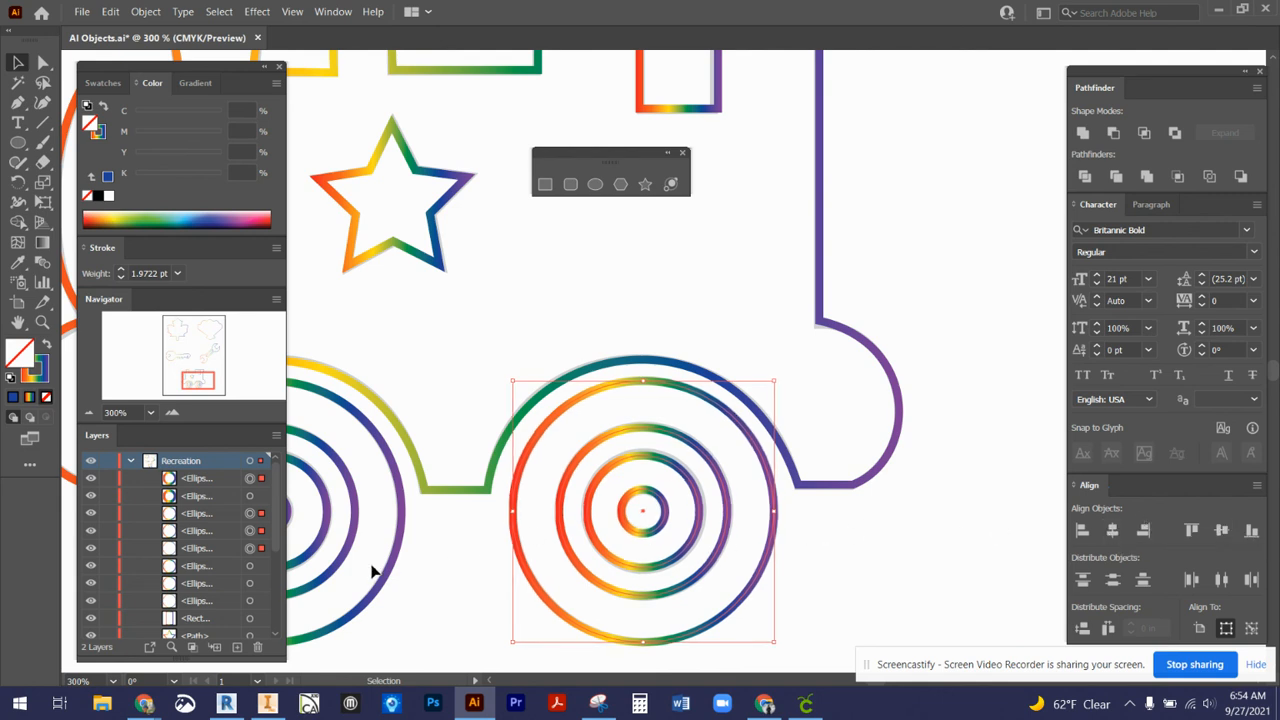
click(292, 514)
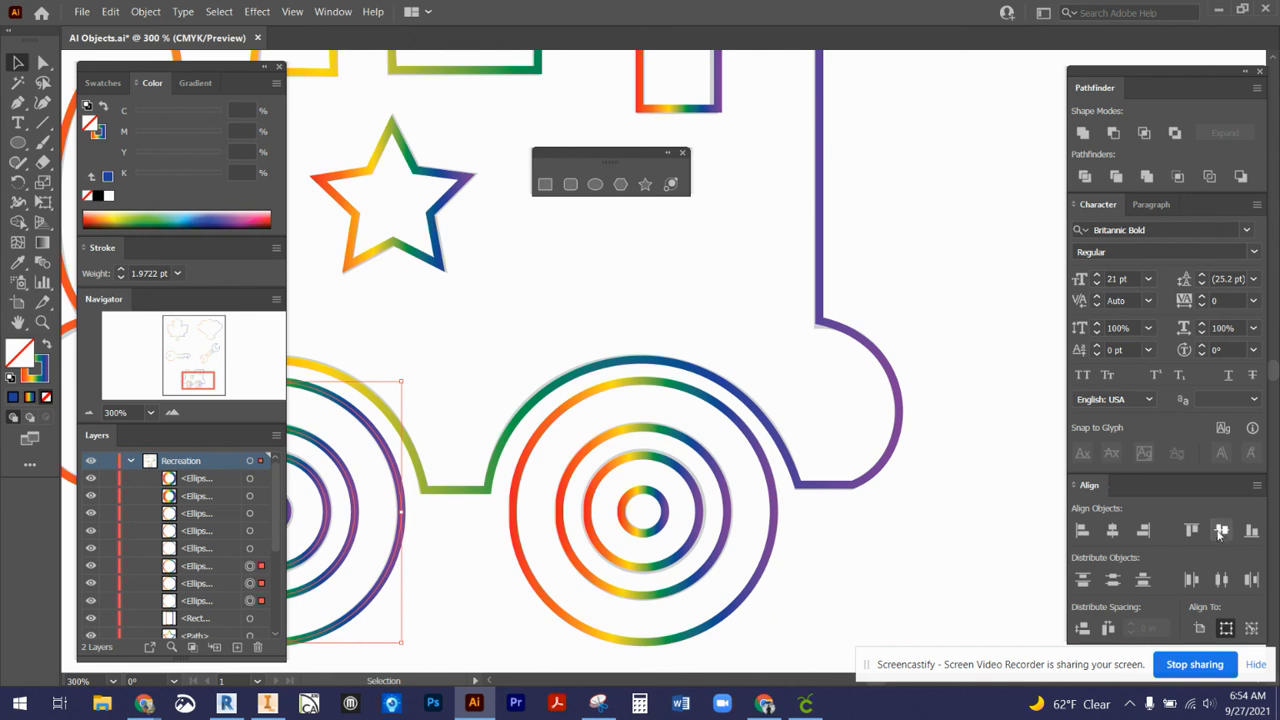
click(864, 568)
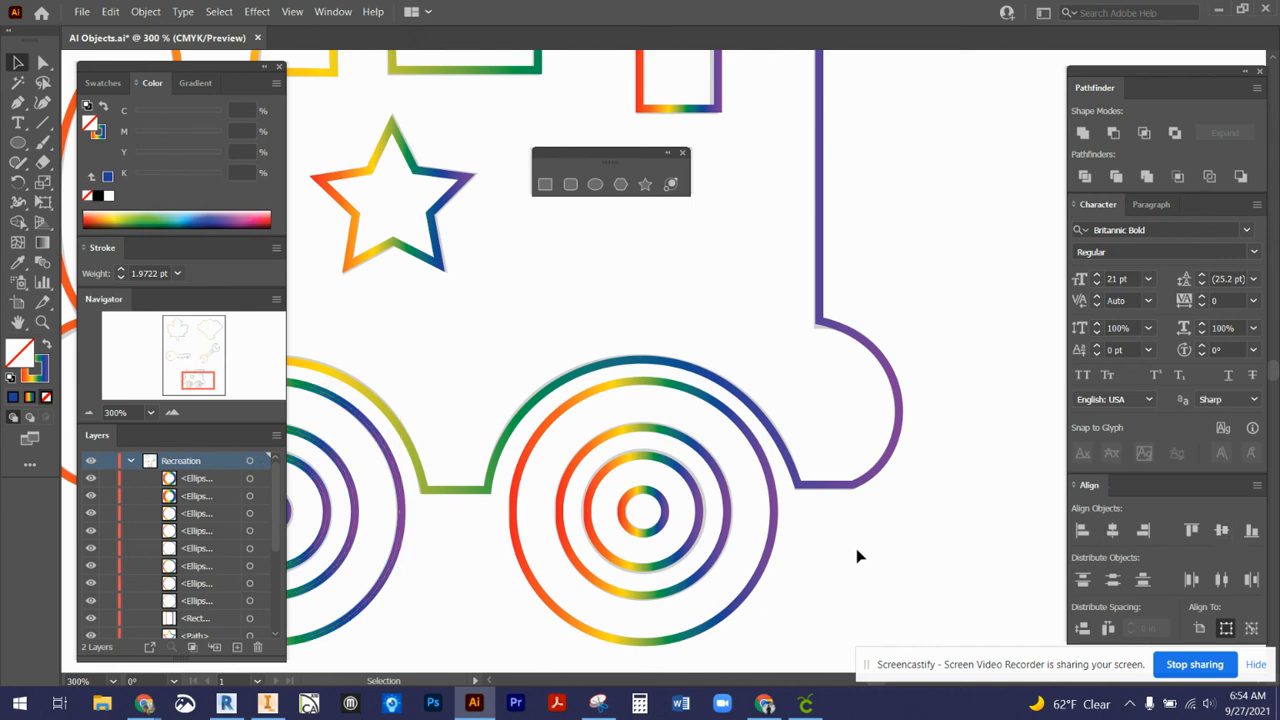
Step: Close the floating set of shape tools and review the assignment directions in the AI Objects document in Google Docs
key(ctrl+0)
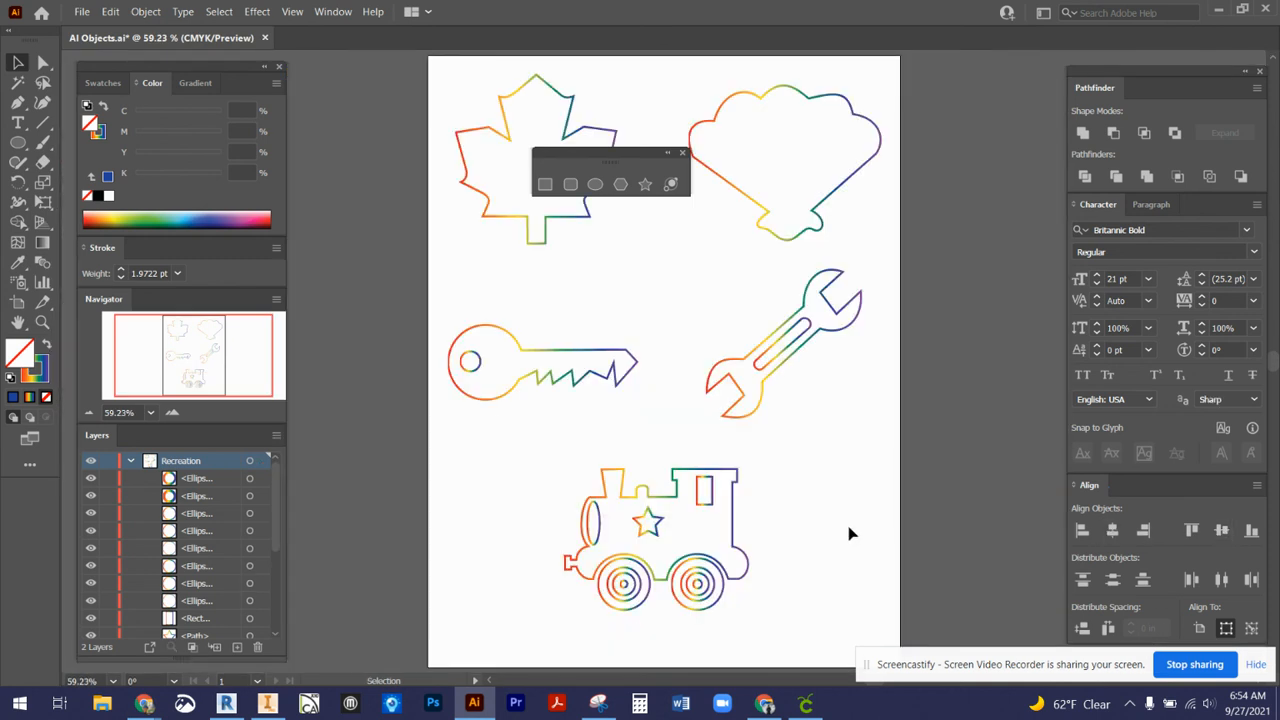
click(682, 152)
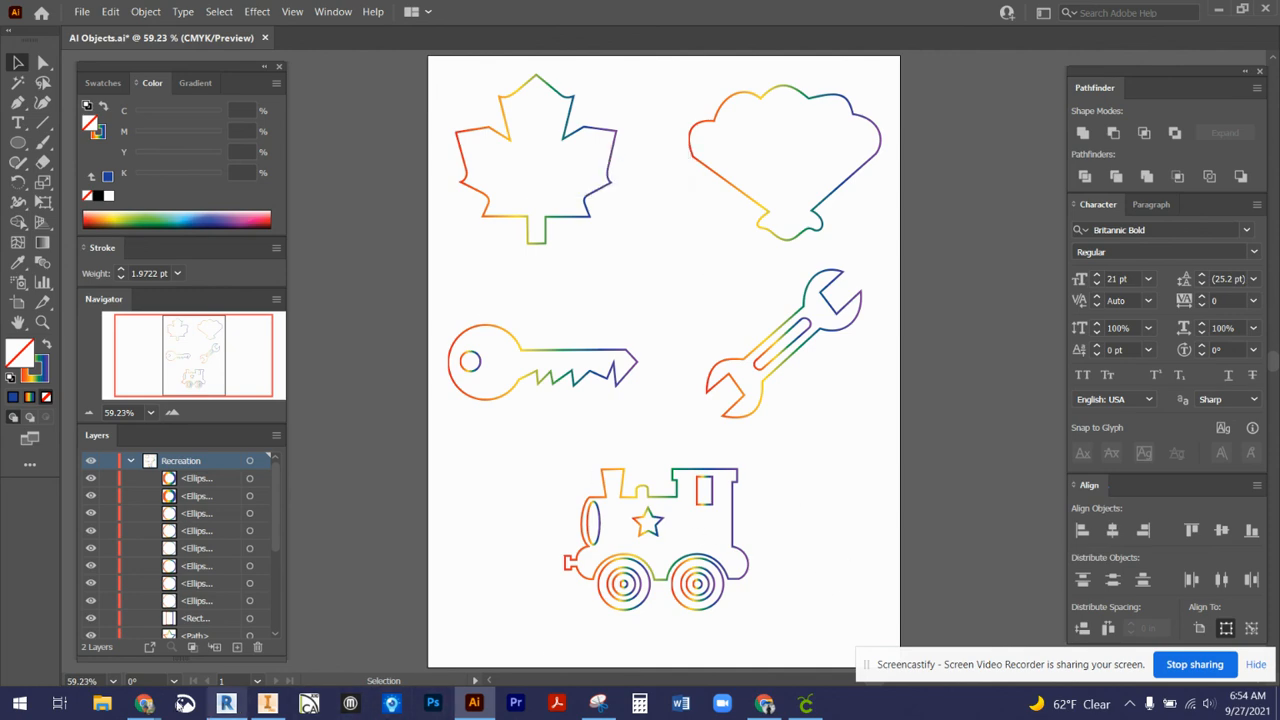
mouse_move(145, 703)
click(158, 648)
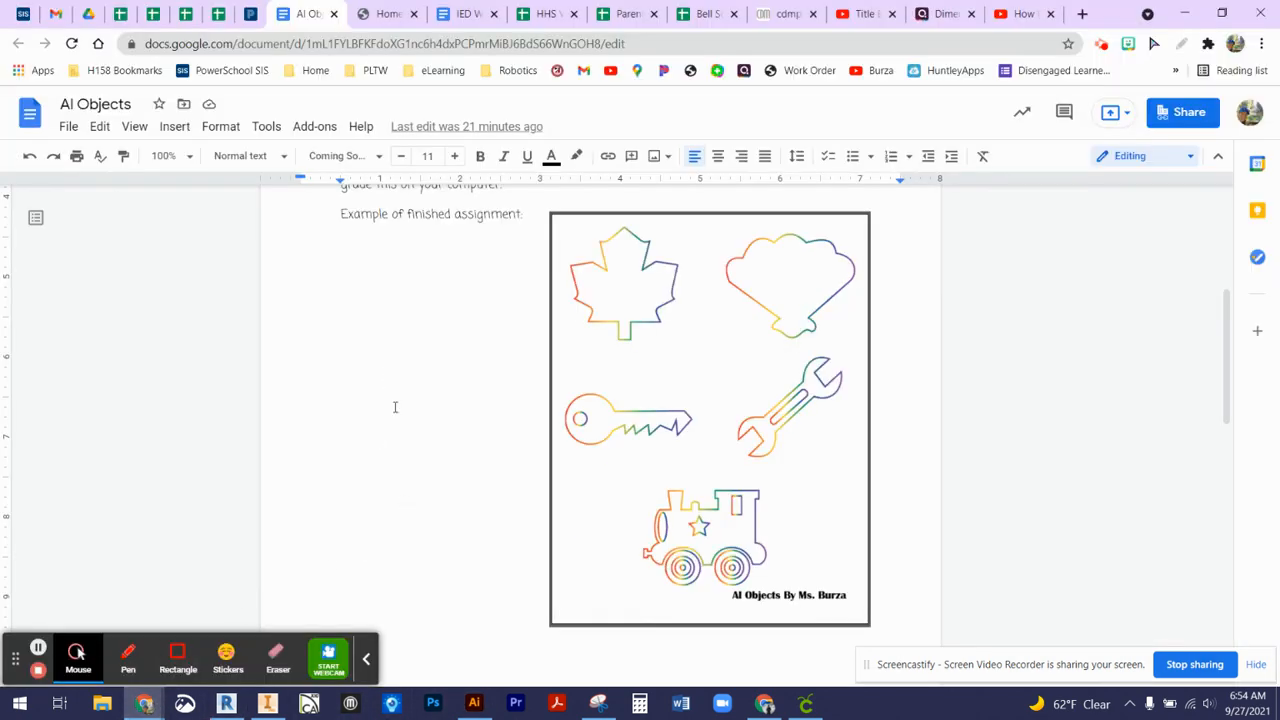
scroll(395, 406, up, 4)
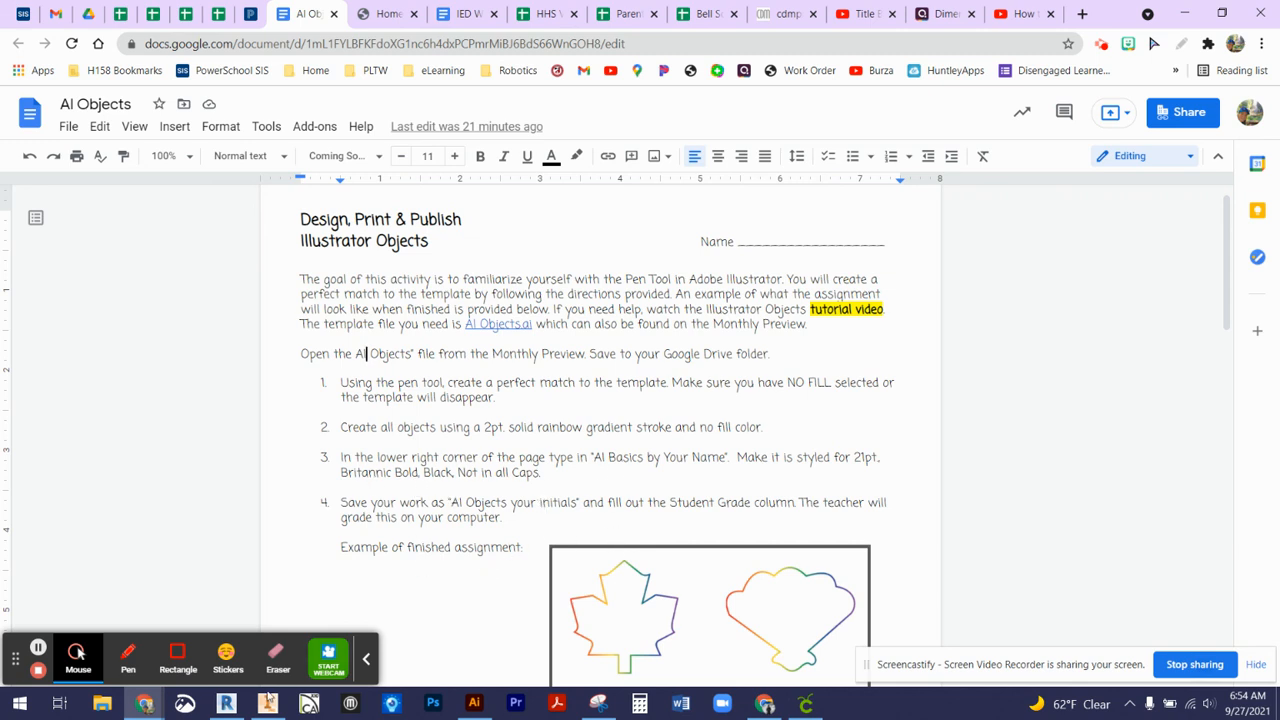
Step: Back in Illustrator, add the text "AI Objects by" plus the author's name below the train, inside the page's lower-right corner
click(474, 703)
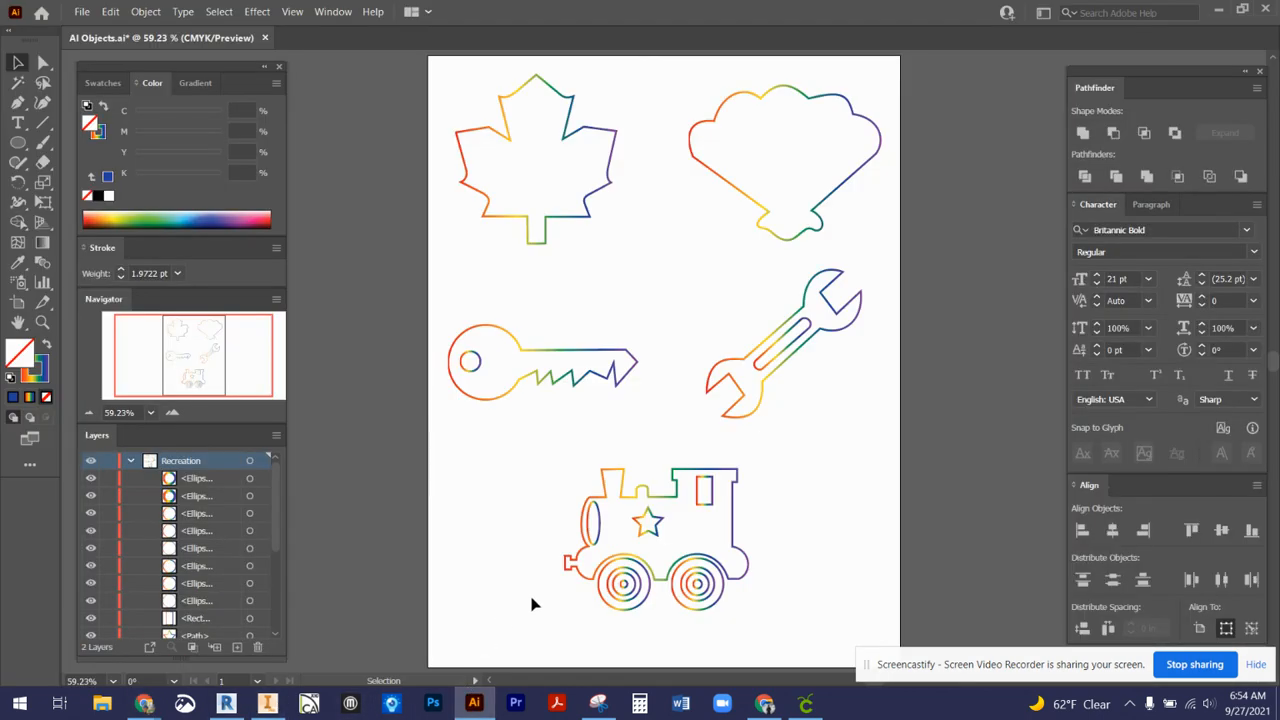
scroll(533, 604, down, 2)
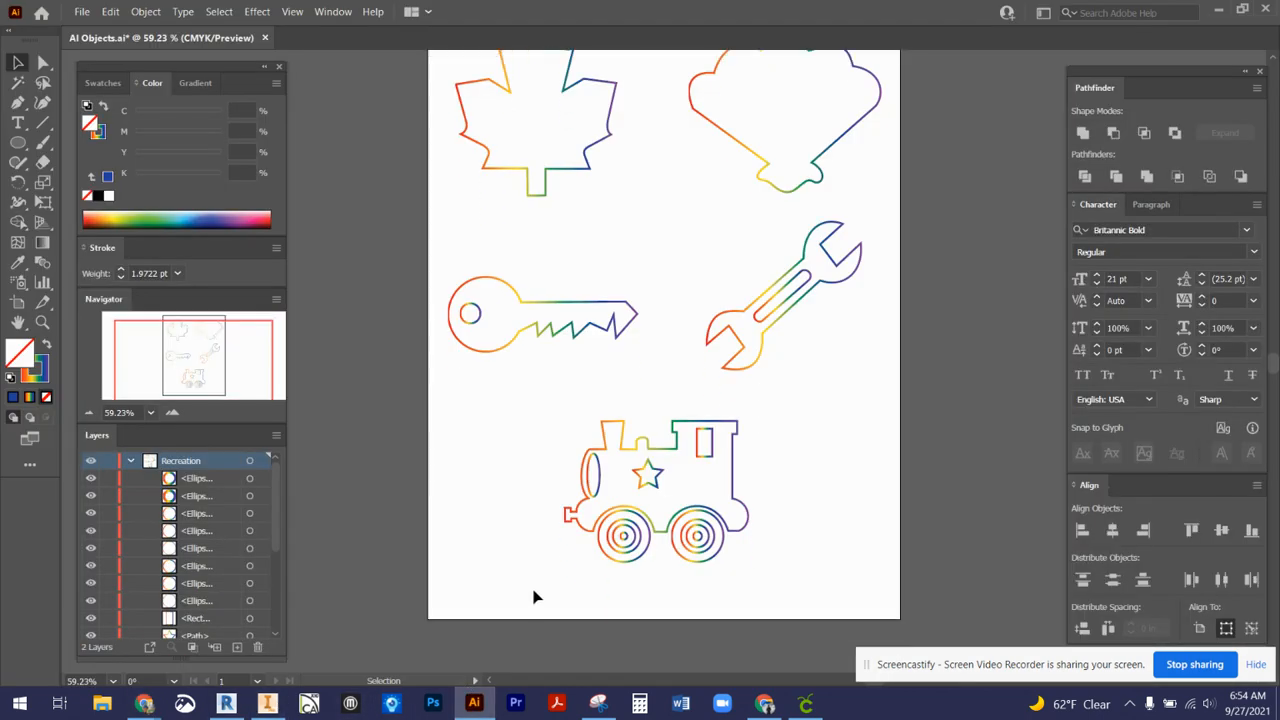
click(17, 122)
click(745, 563)
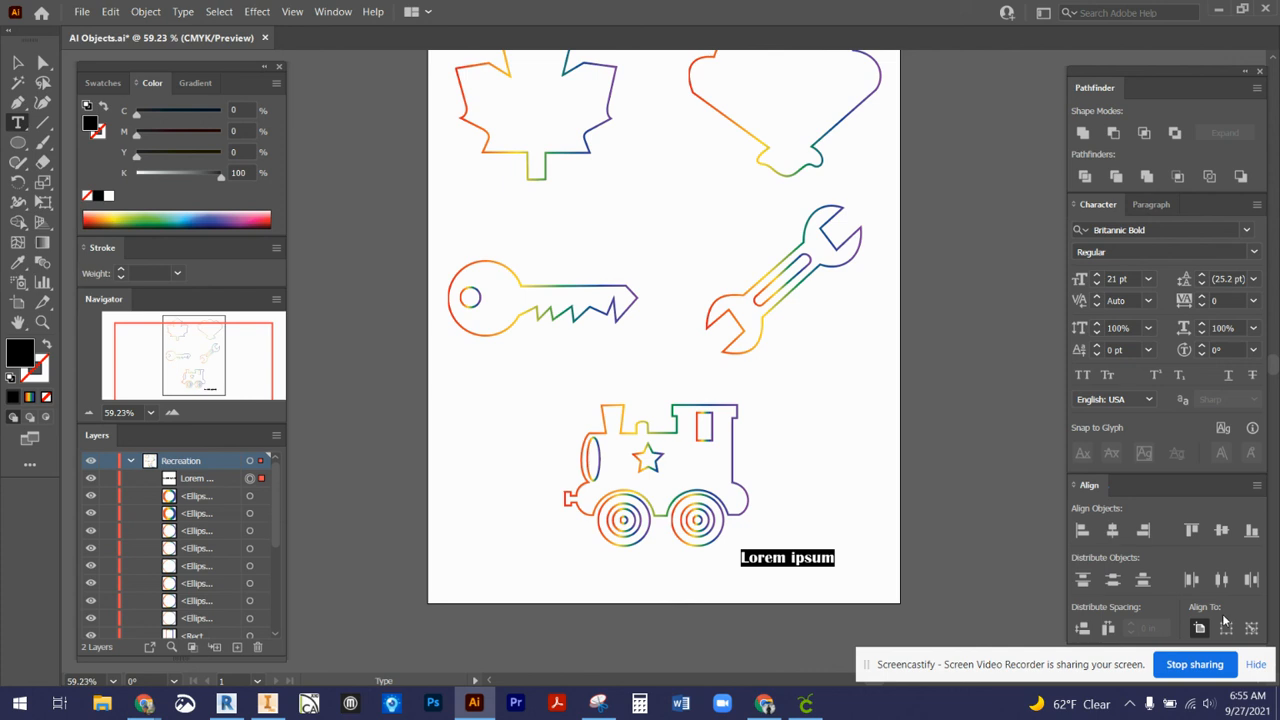
text(A)
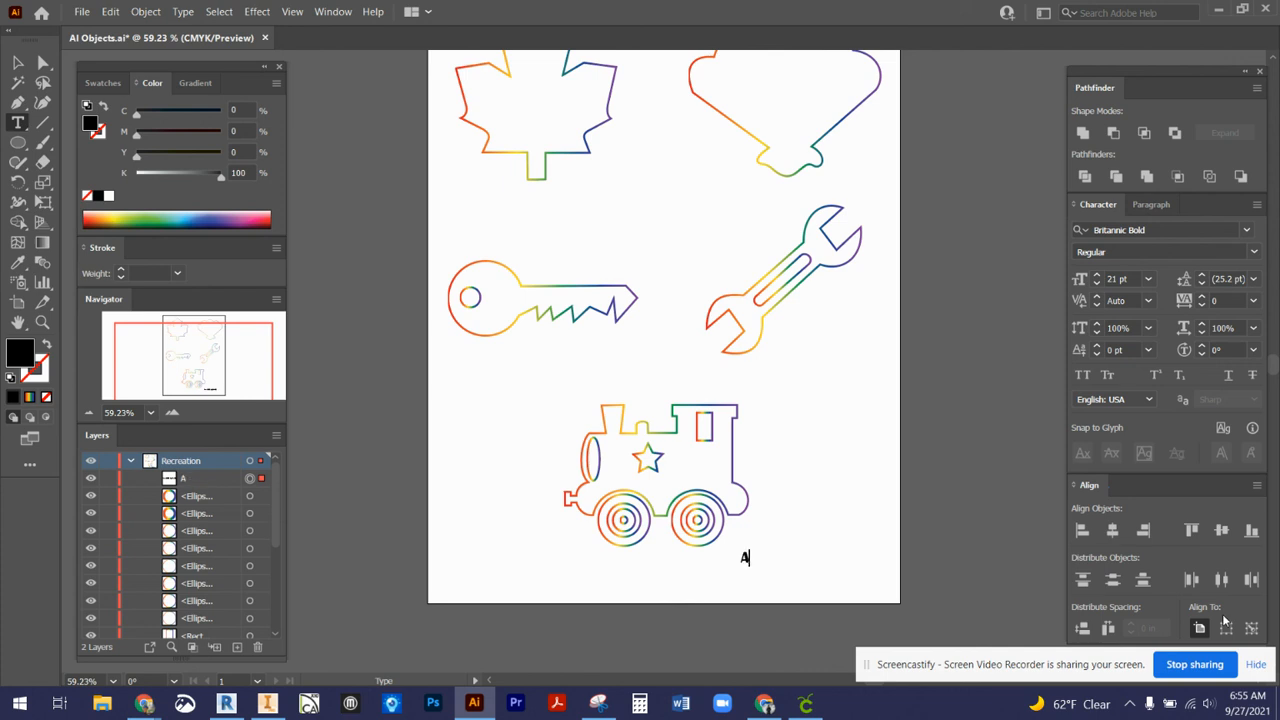
text(I OBject)
key(BackSpace)
key(BackSpace)
key(BackSpace)
key(BackSpace)
key(BackSpace)
text(bjects by )
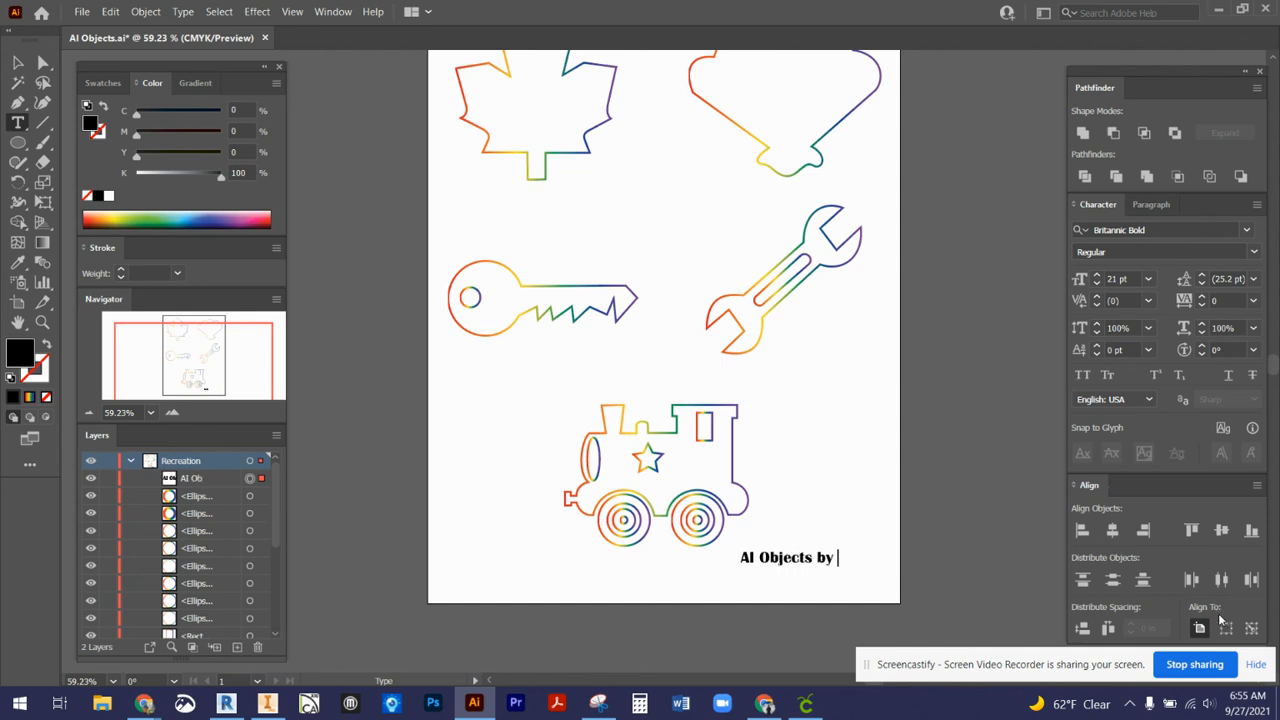
text(Ms. Burza)
click(17, 62)
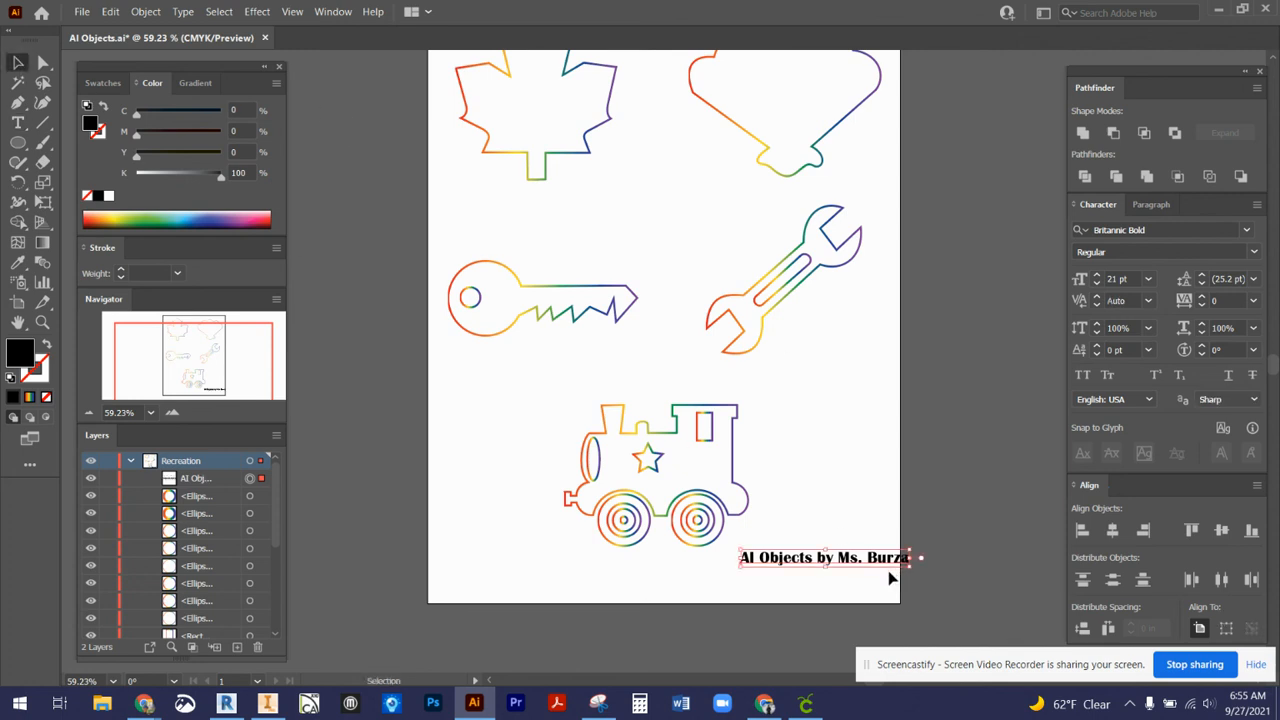
drag(866, 562, 811, 565)
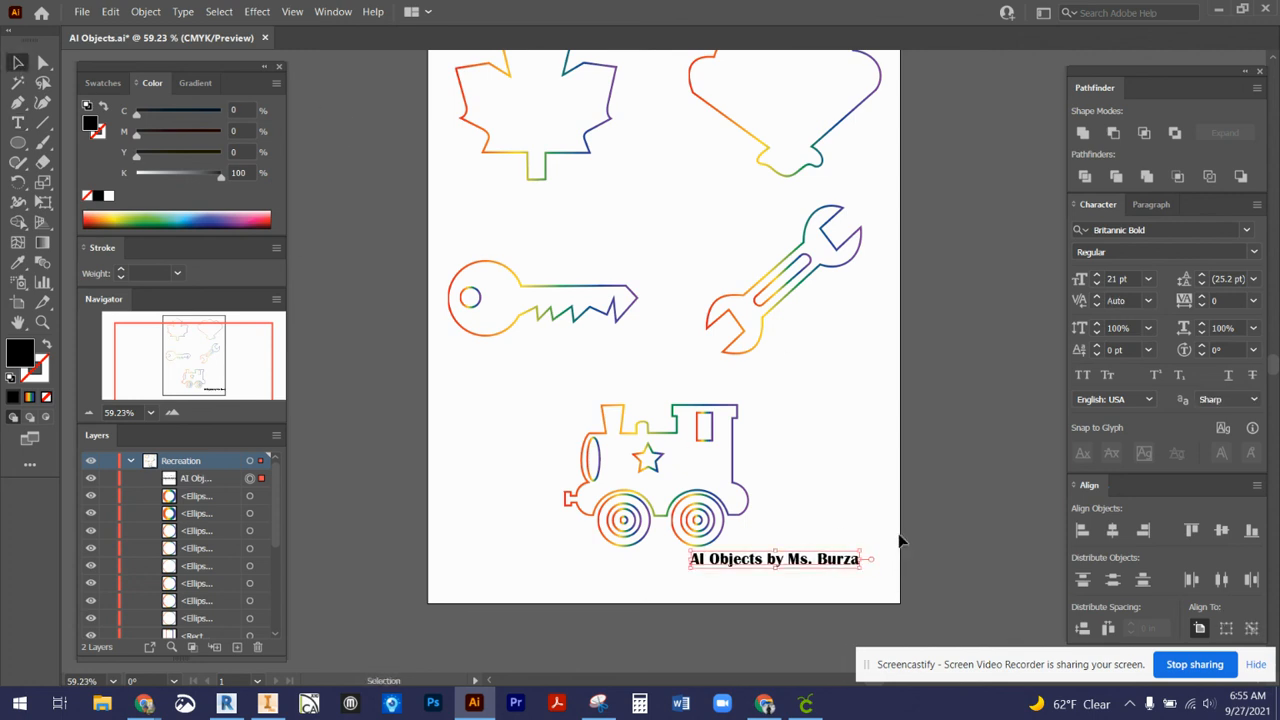
Step: Check the font and font size of the whole caption text against the assignment requirements
double_click(838, 568)
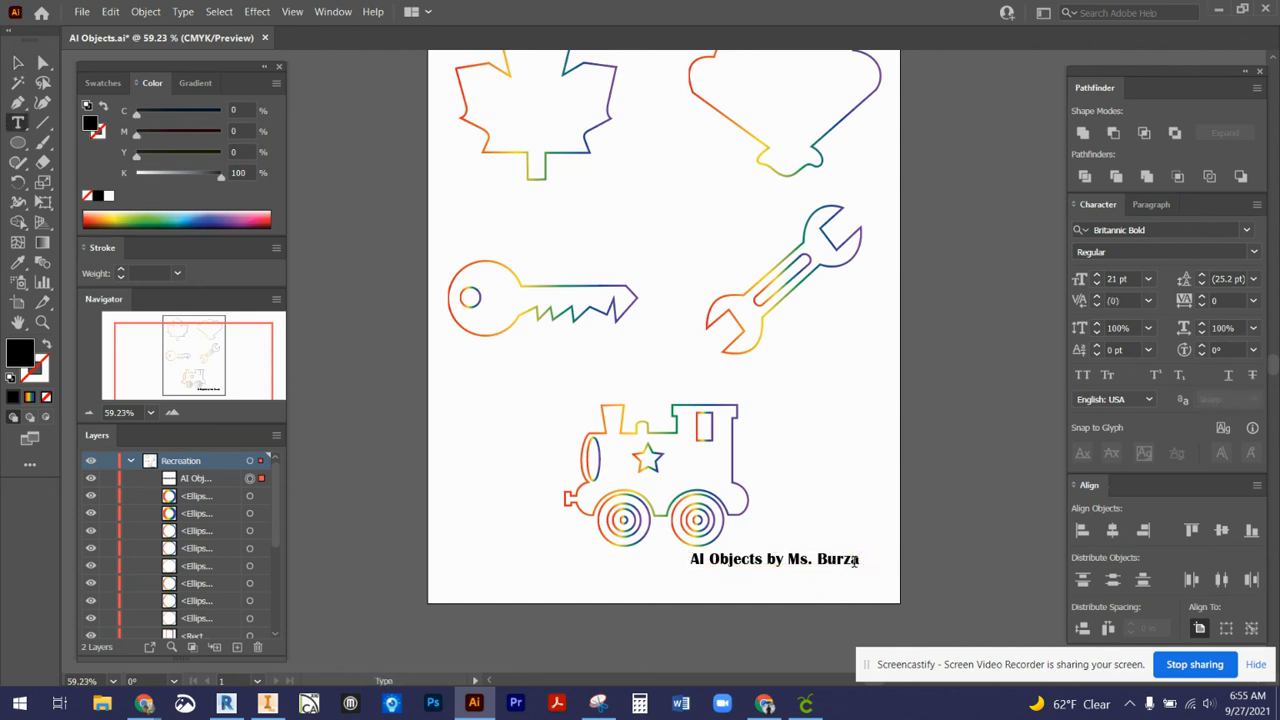
drag(859, 559, 684, 566)
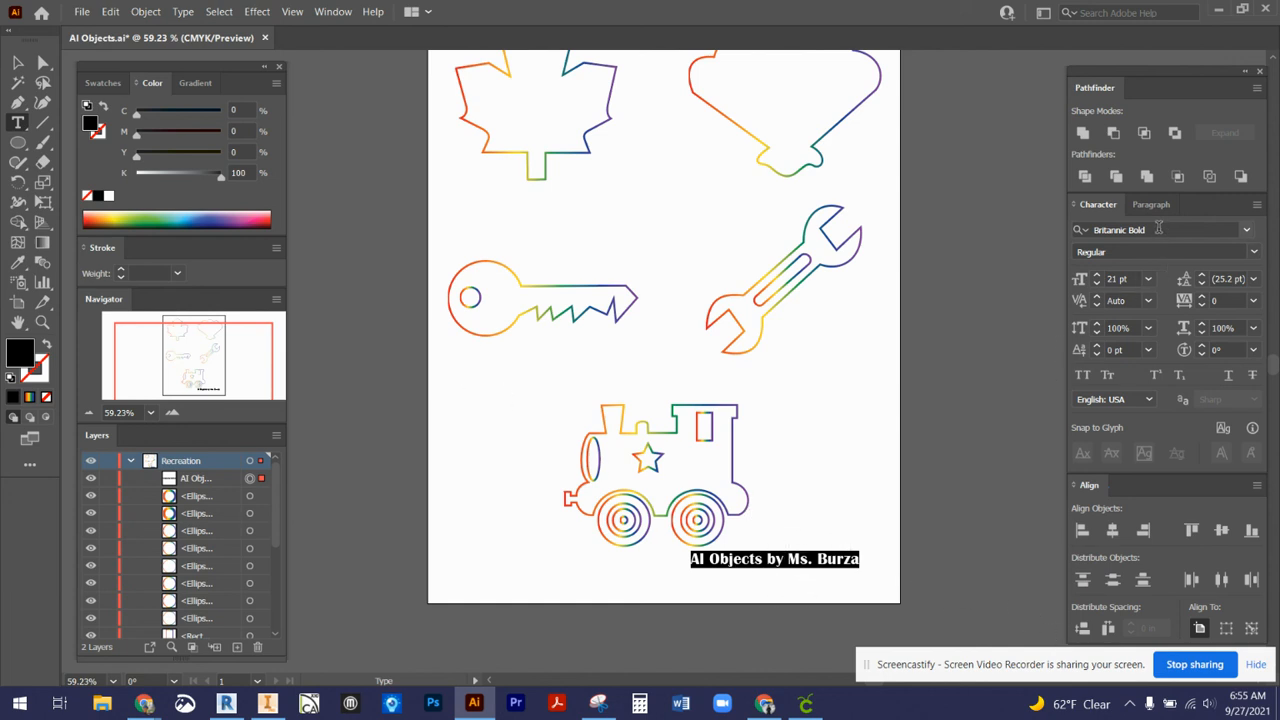
click(1110, 231)
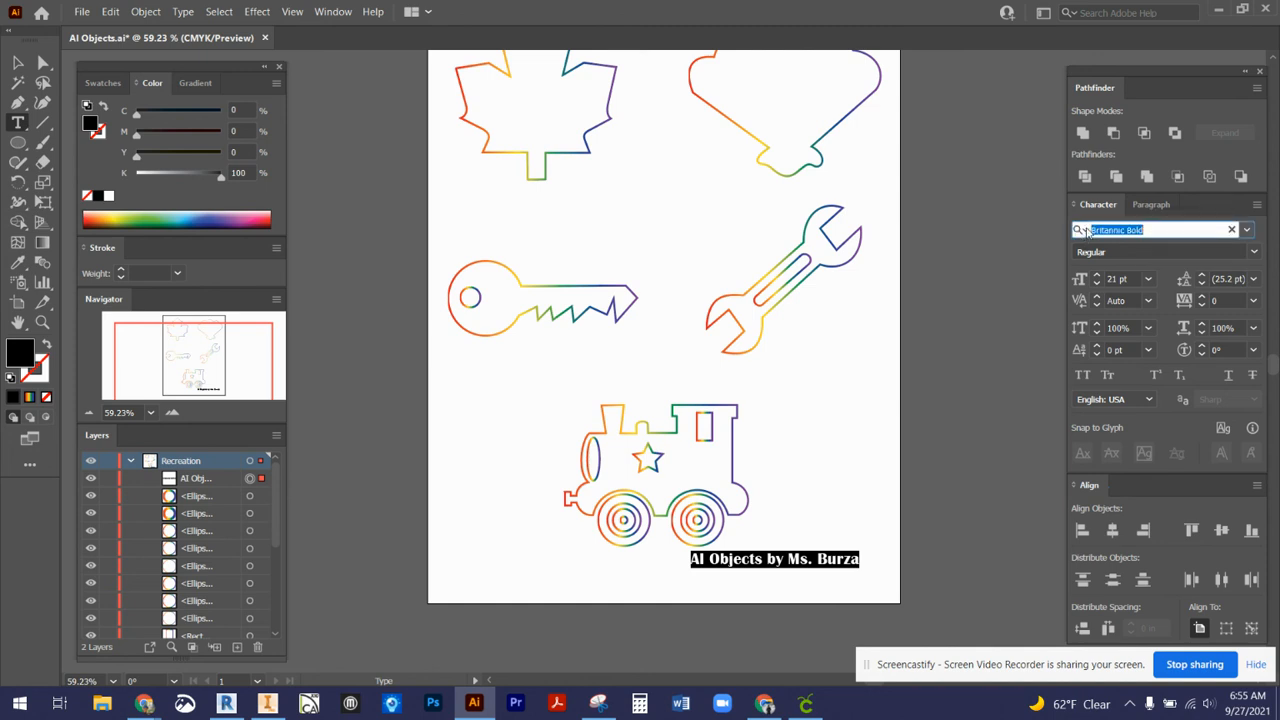
click(1118, 279)
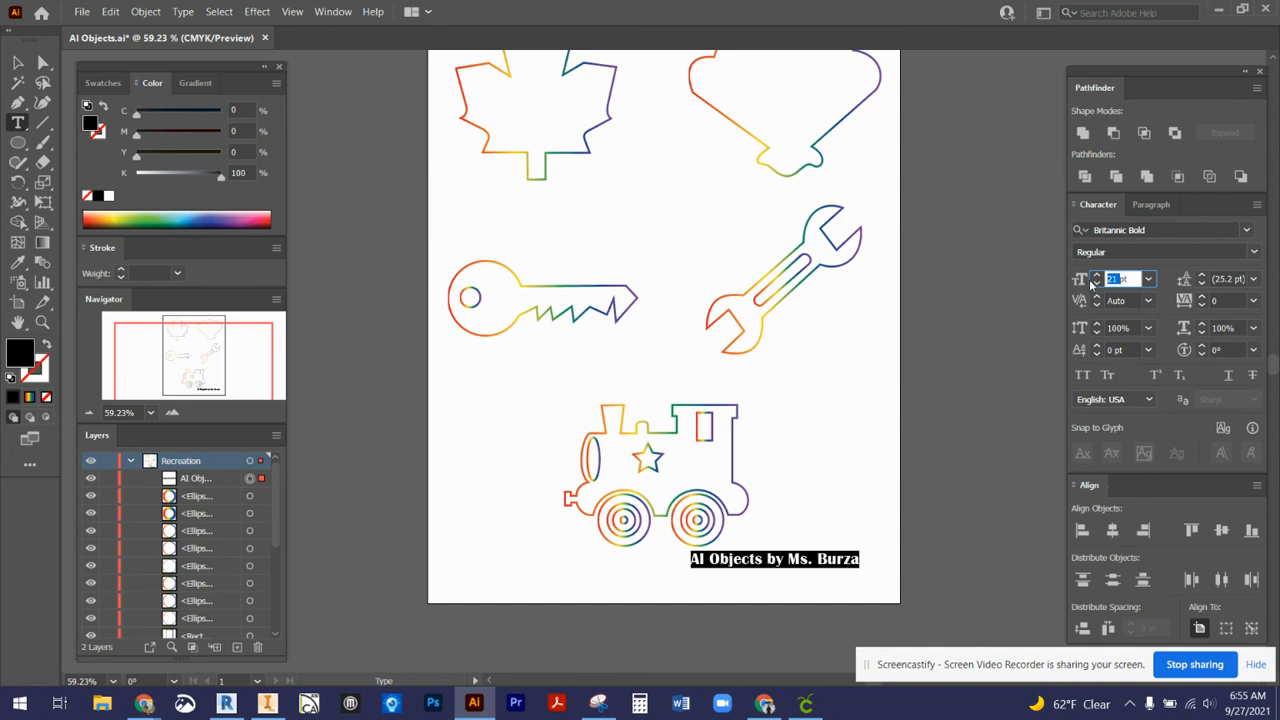
click(17, 62)
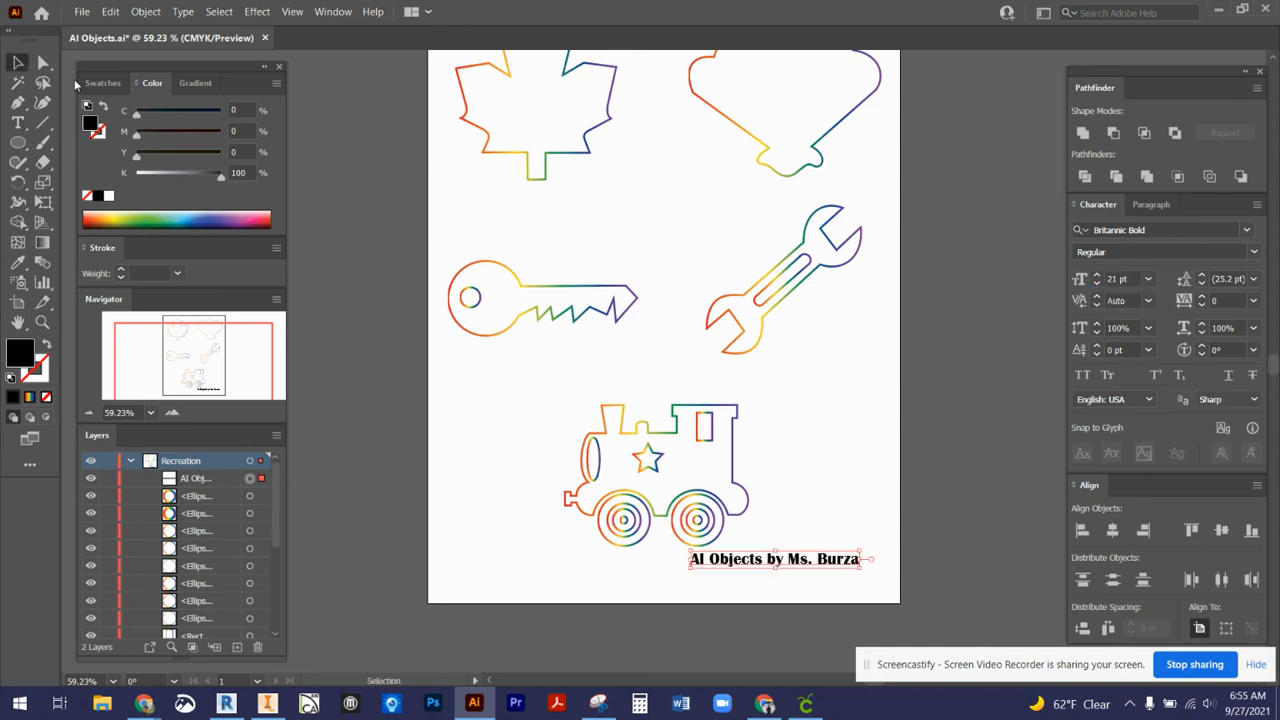
click(399, 220)
Step: Switch to the AI Objects document in Google Docs and examine the example image and the grading rubric's criteria
scroll(412, 261, up, 4)
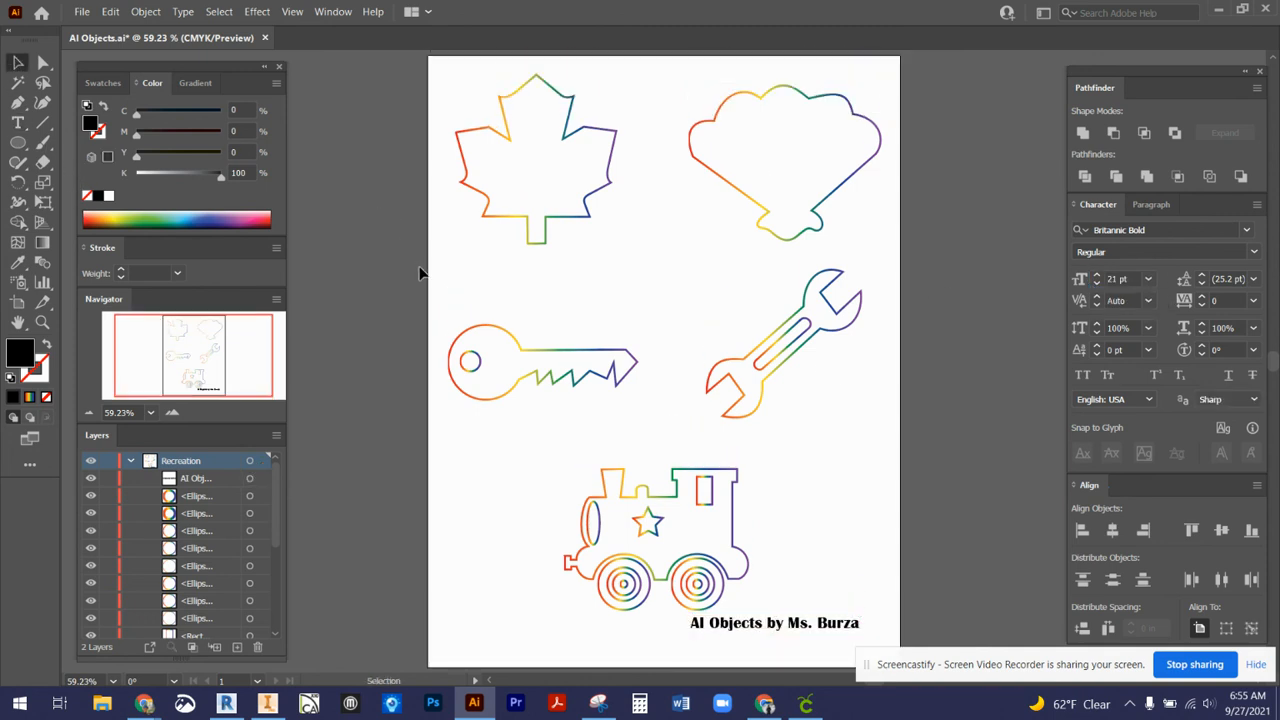
mouse_move(148, 708)
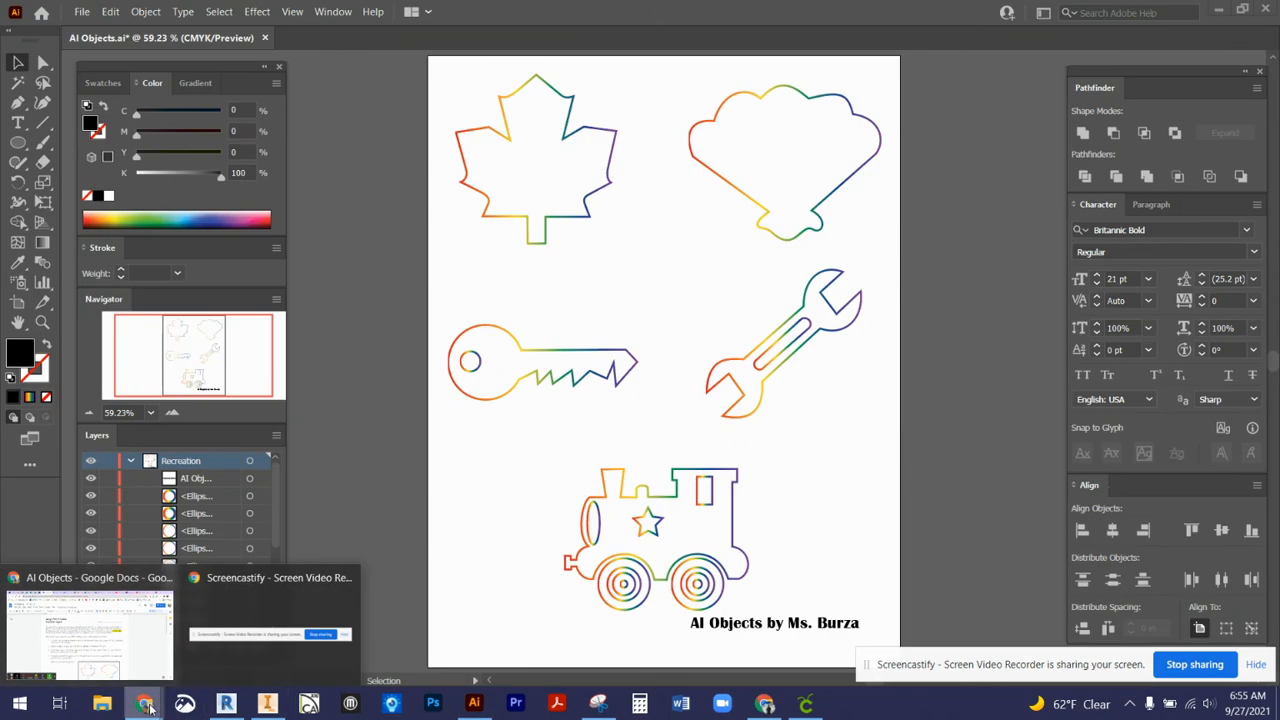
click(136, 654)
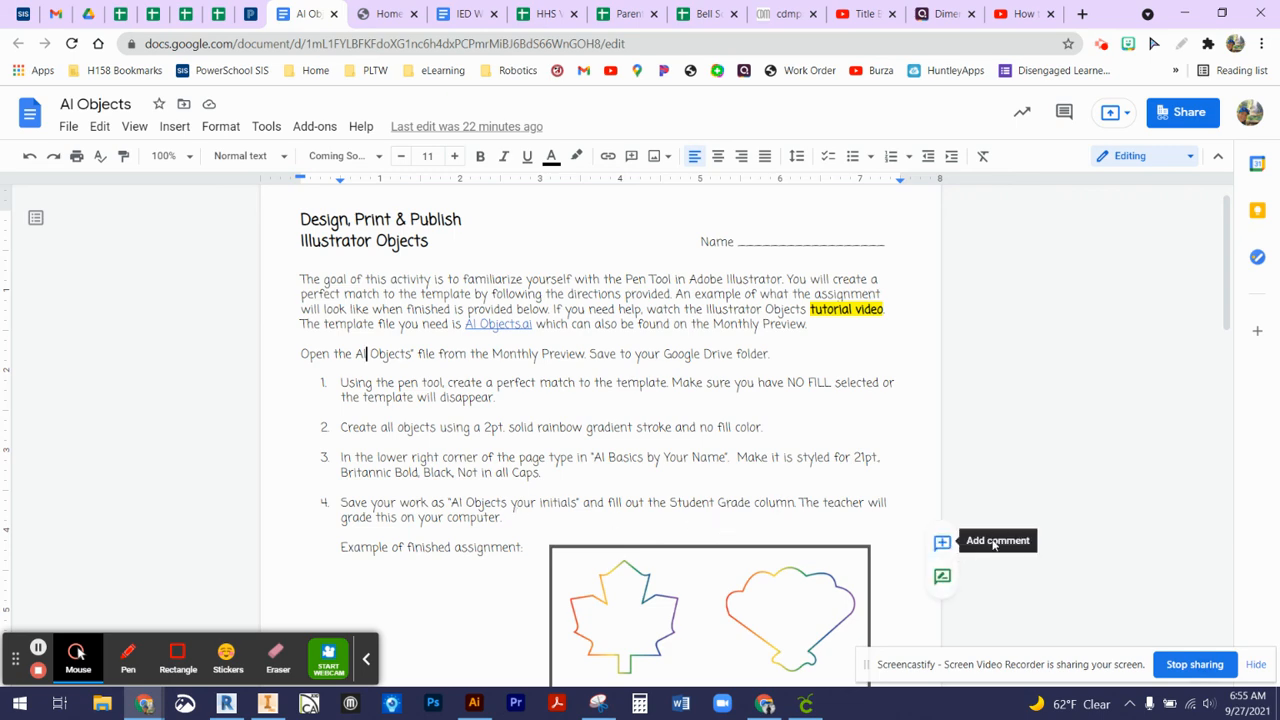
scroll(1158, 527, down, 9)
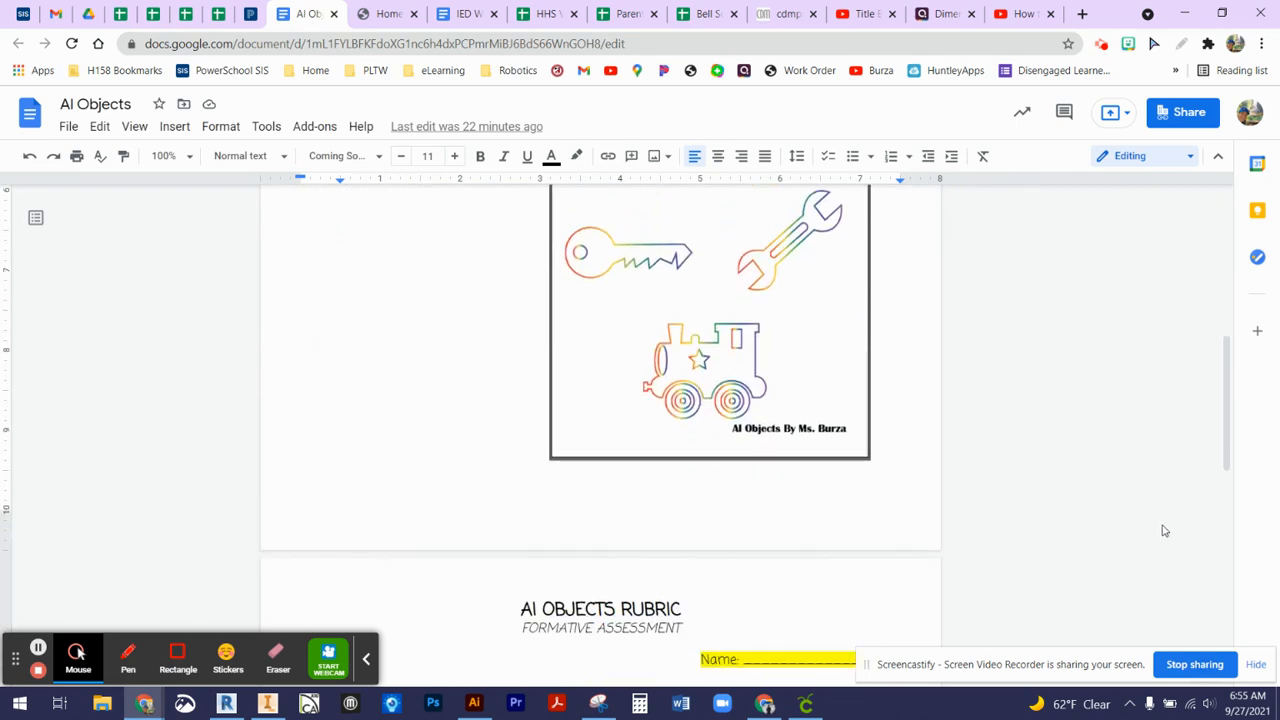
scroll(1163, 530, down, 2)
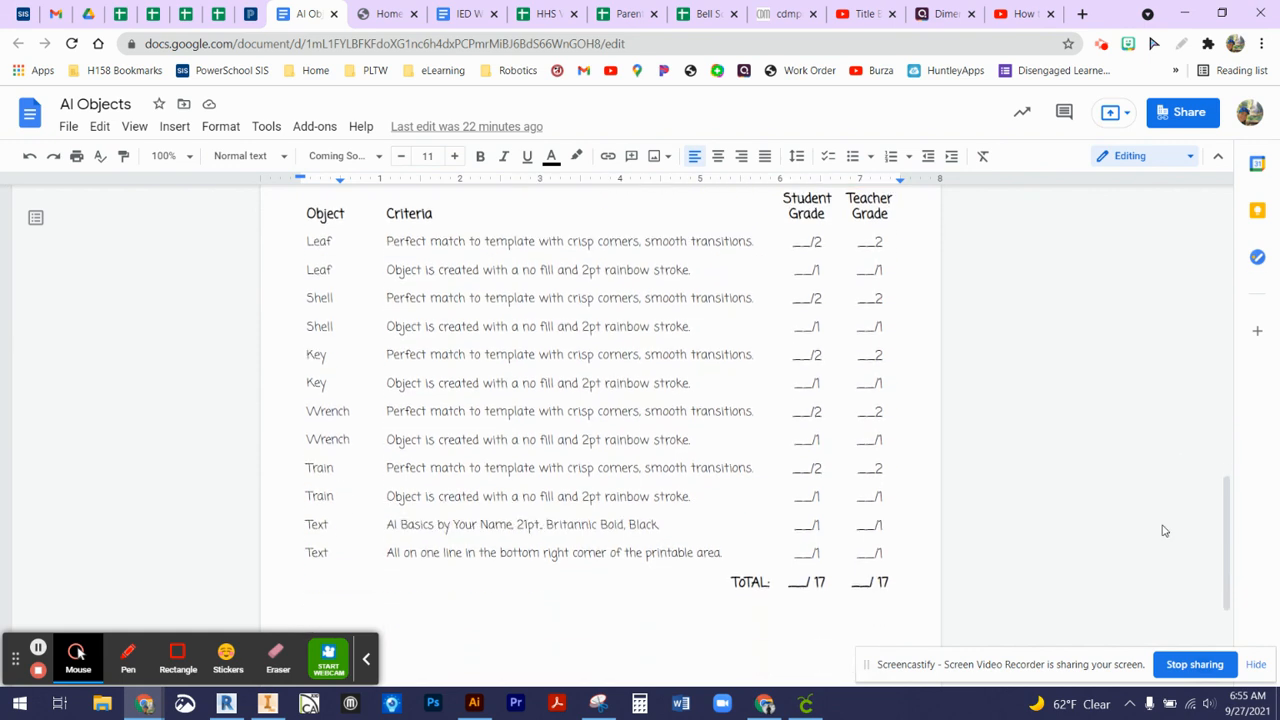